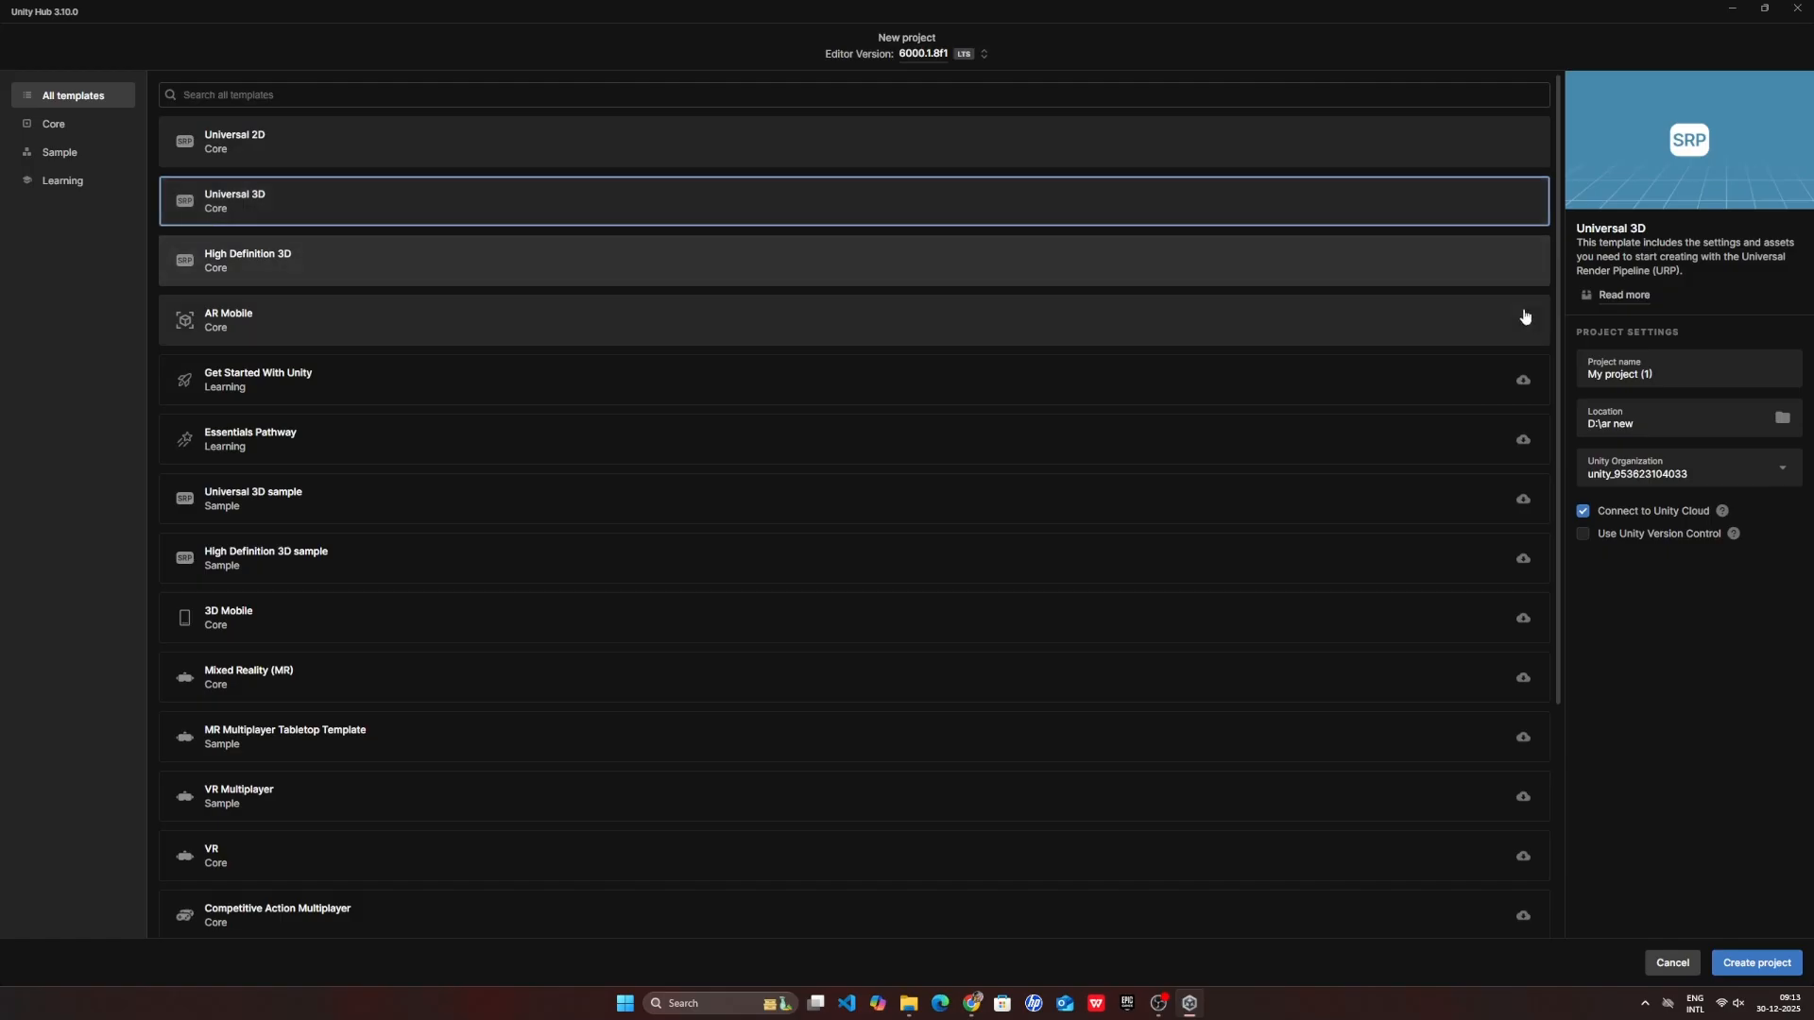
- Create a project named VR Exercises from the Universal 3D template and close the Hub window
{"action": "left_click", "coordinate": [1681, 370]}
{"action": "key", "text": "ctrl+a"}
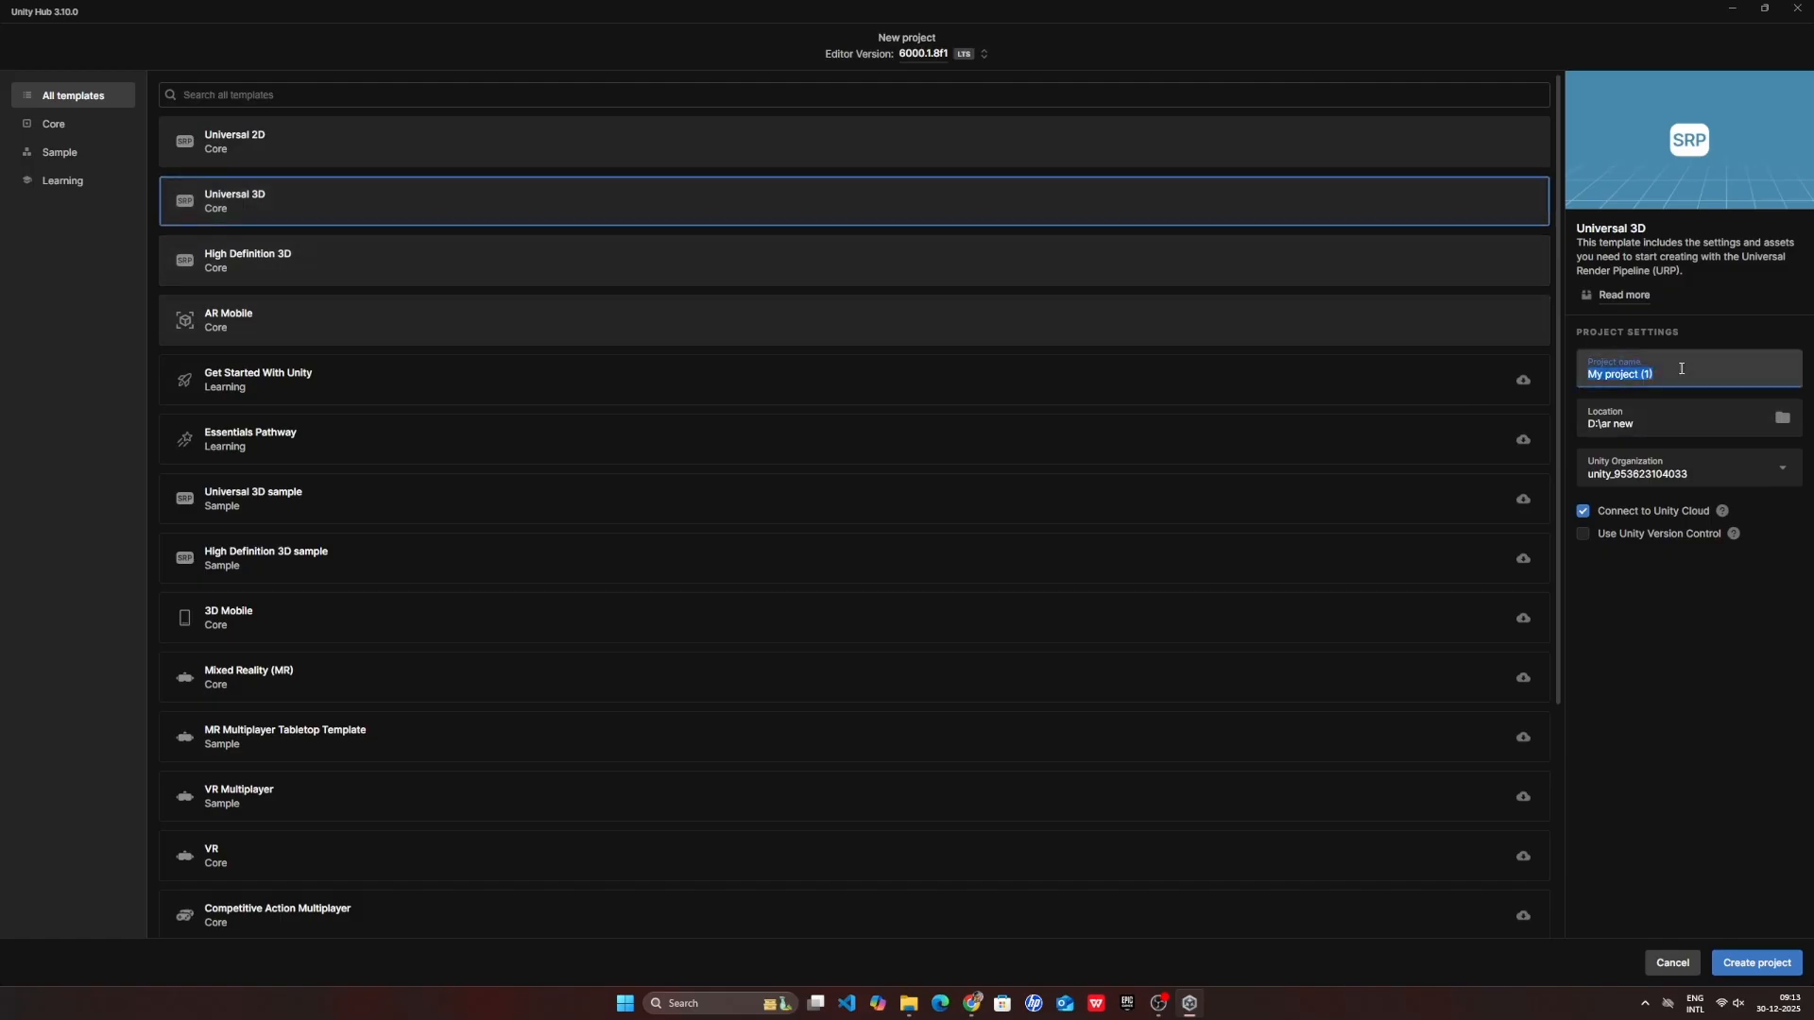
{"action": "key", "text": "BackSpace"}
{"action": "type", "text": "VR "}
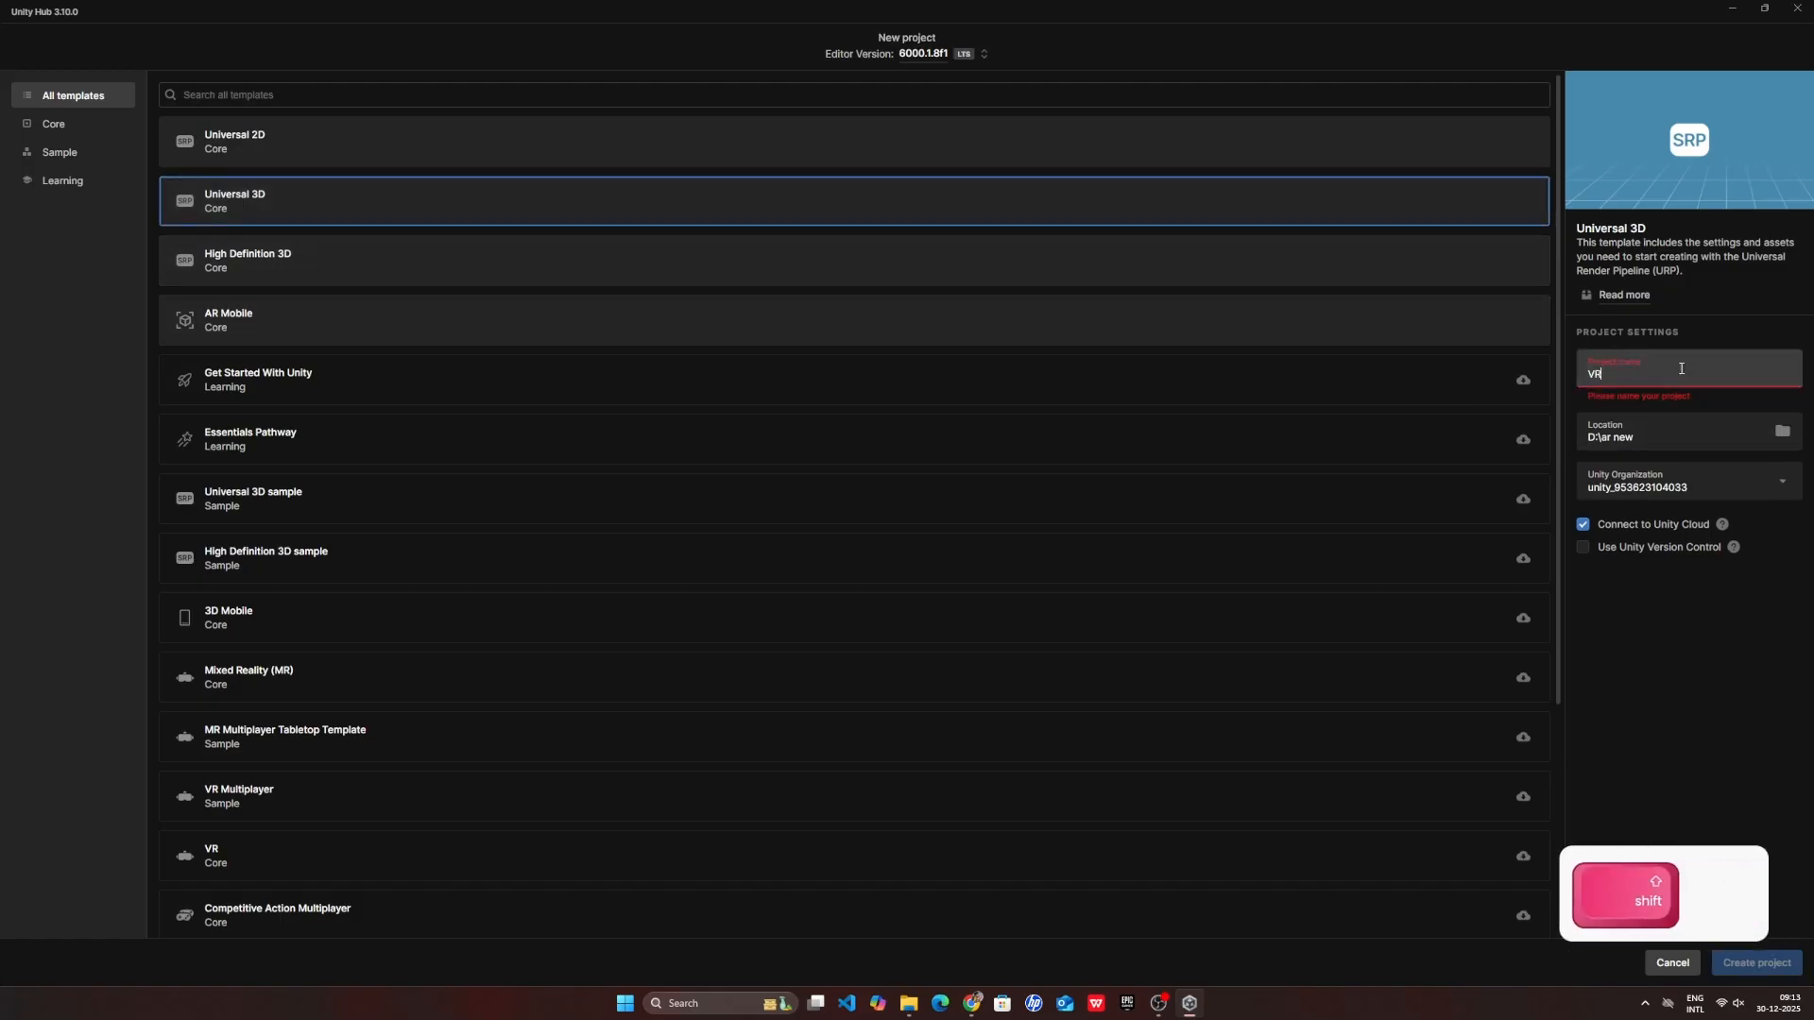
{"action": "type", "text": "Ex"}
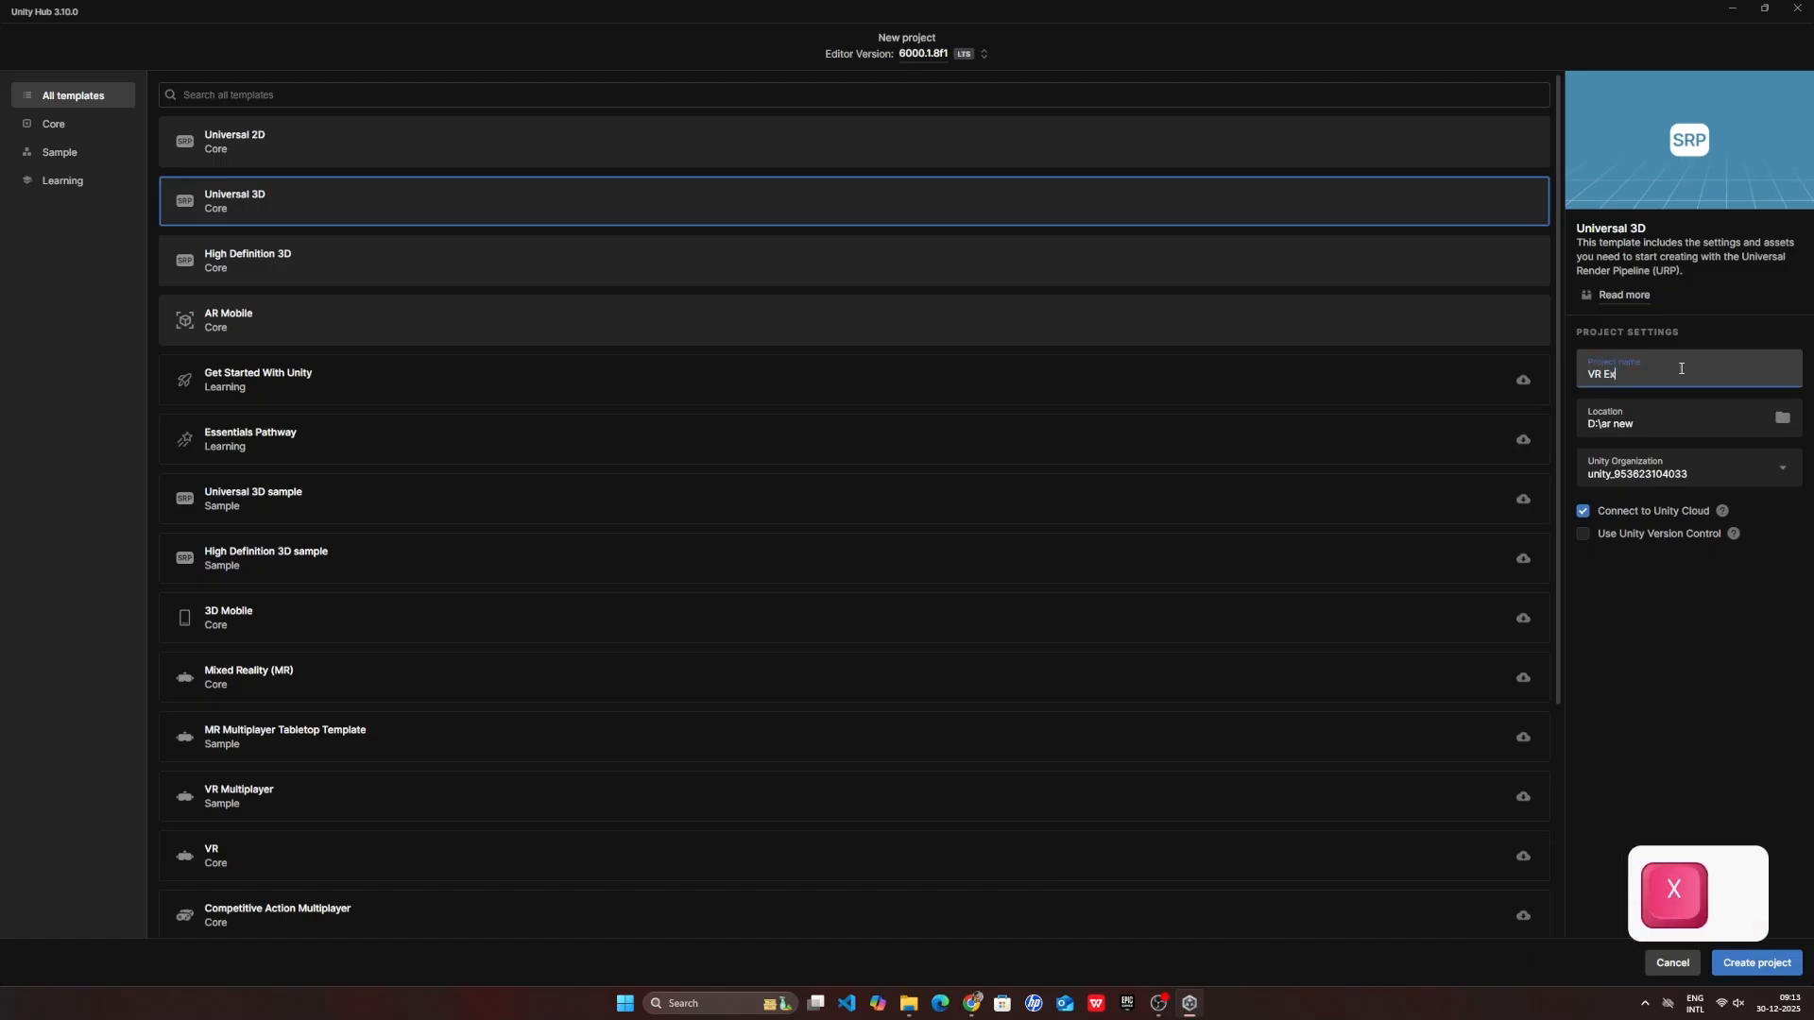
{"action": "type", "text": "ercises"}
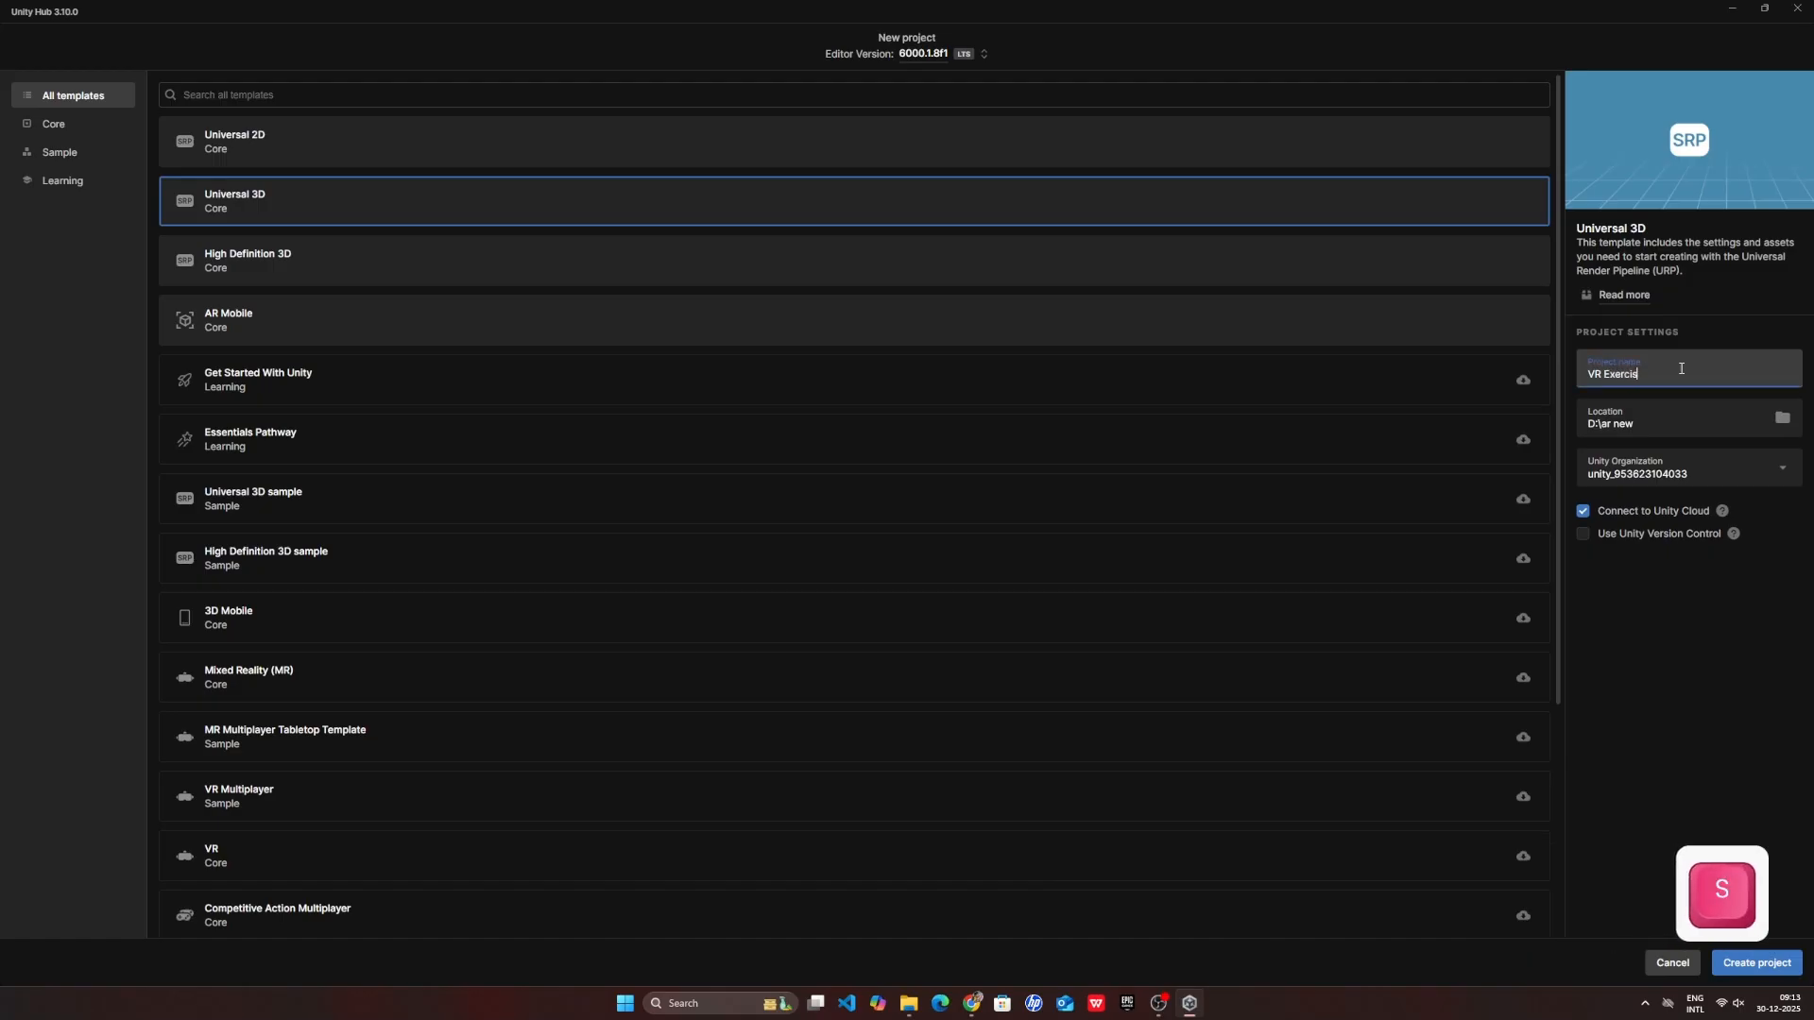
{"action": "left_click", "coordinate": [1755, 963]}
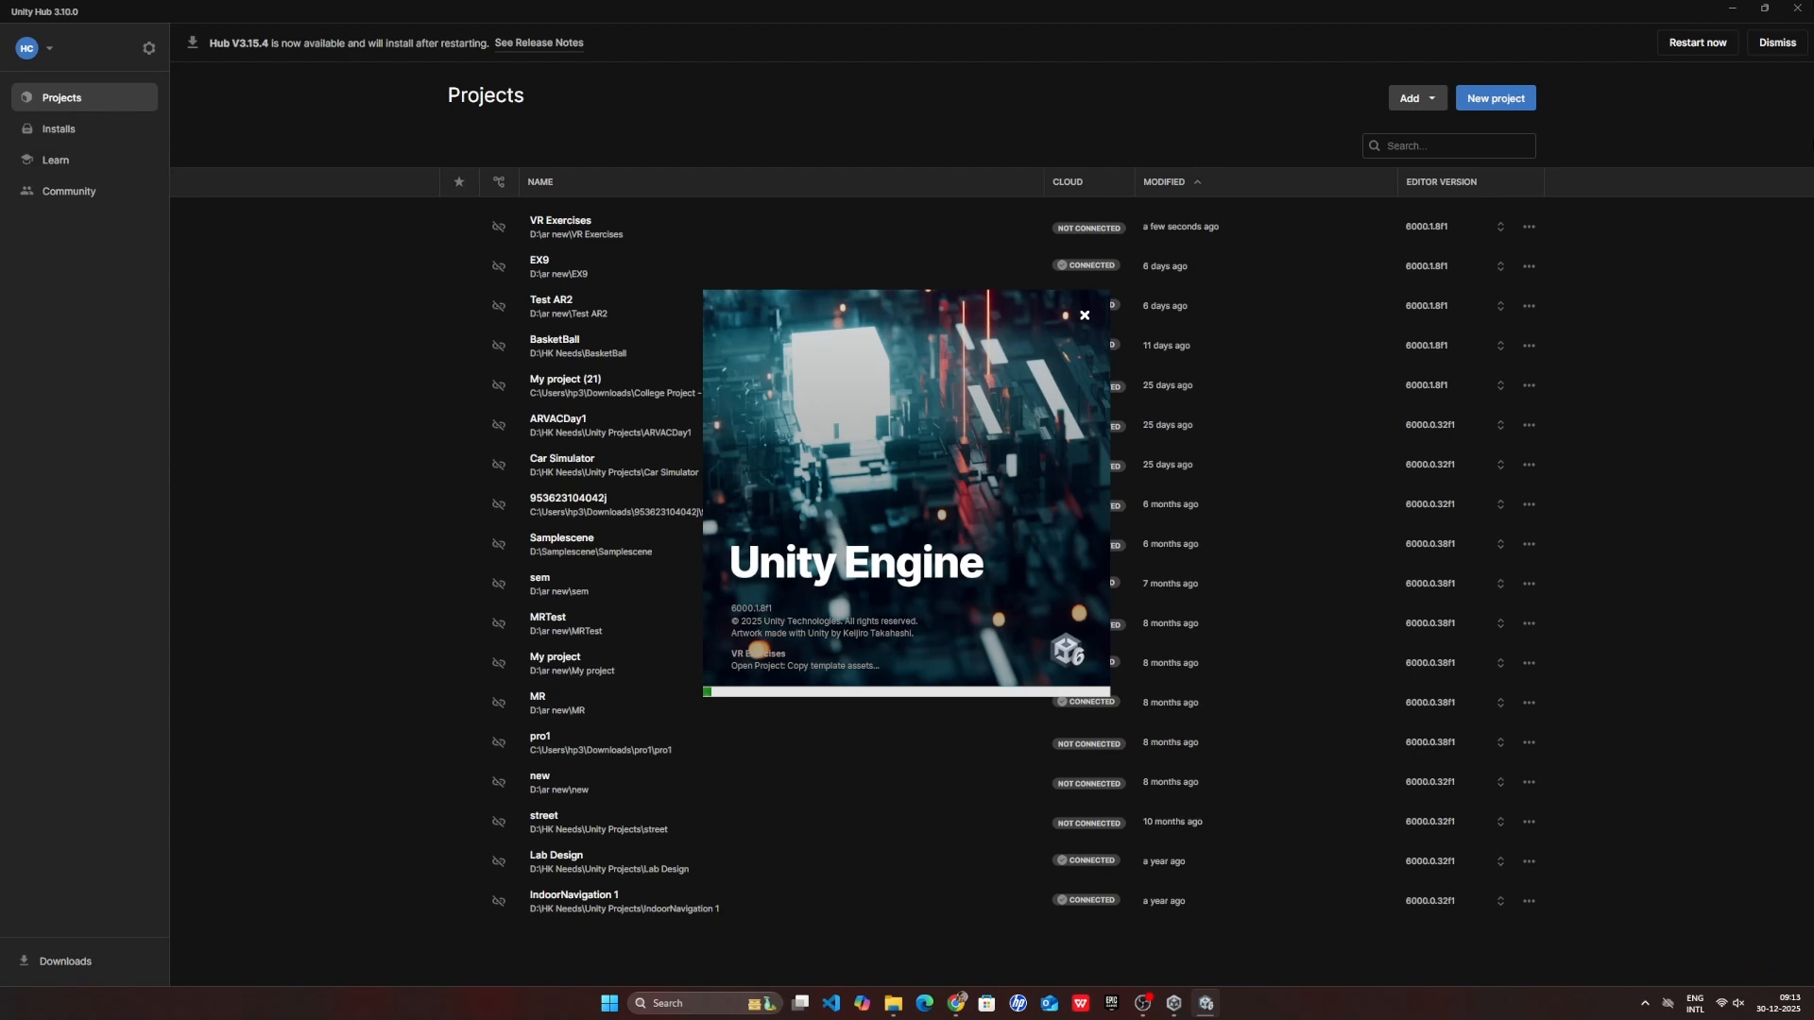
{"action": "left_click", "coordinate": [1764, 7]}
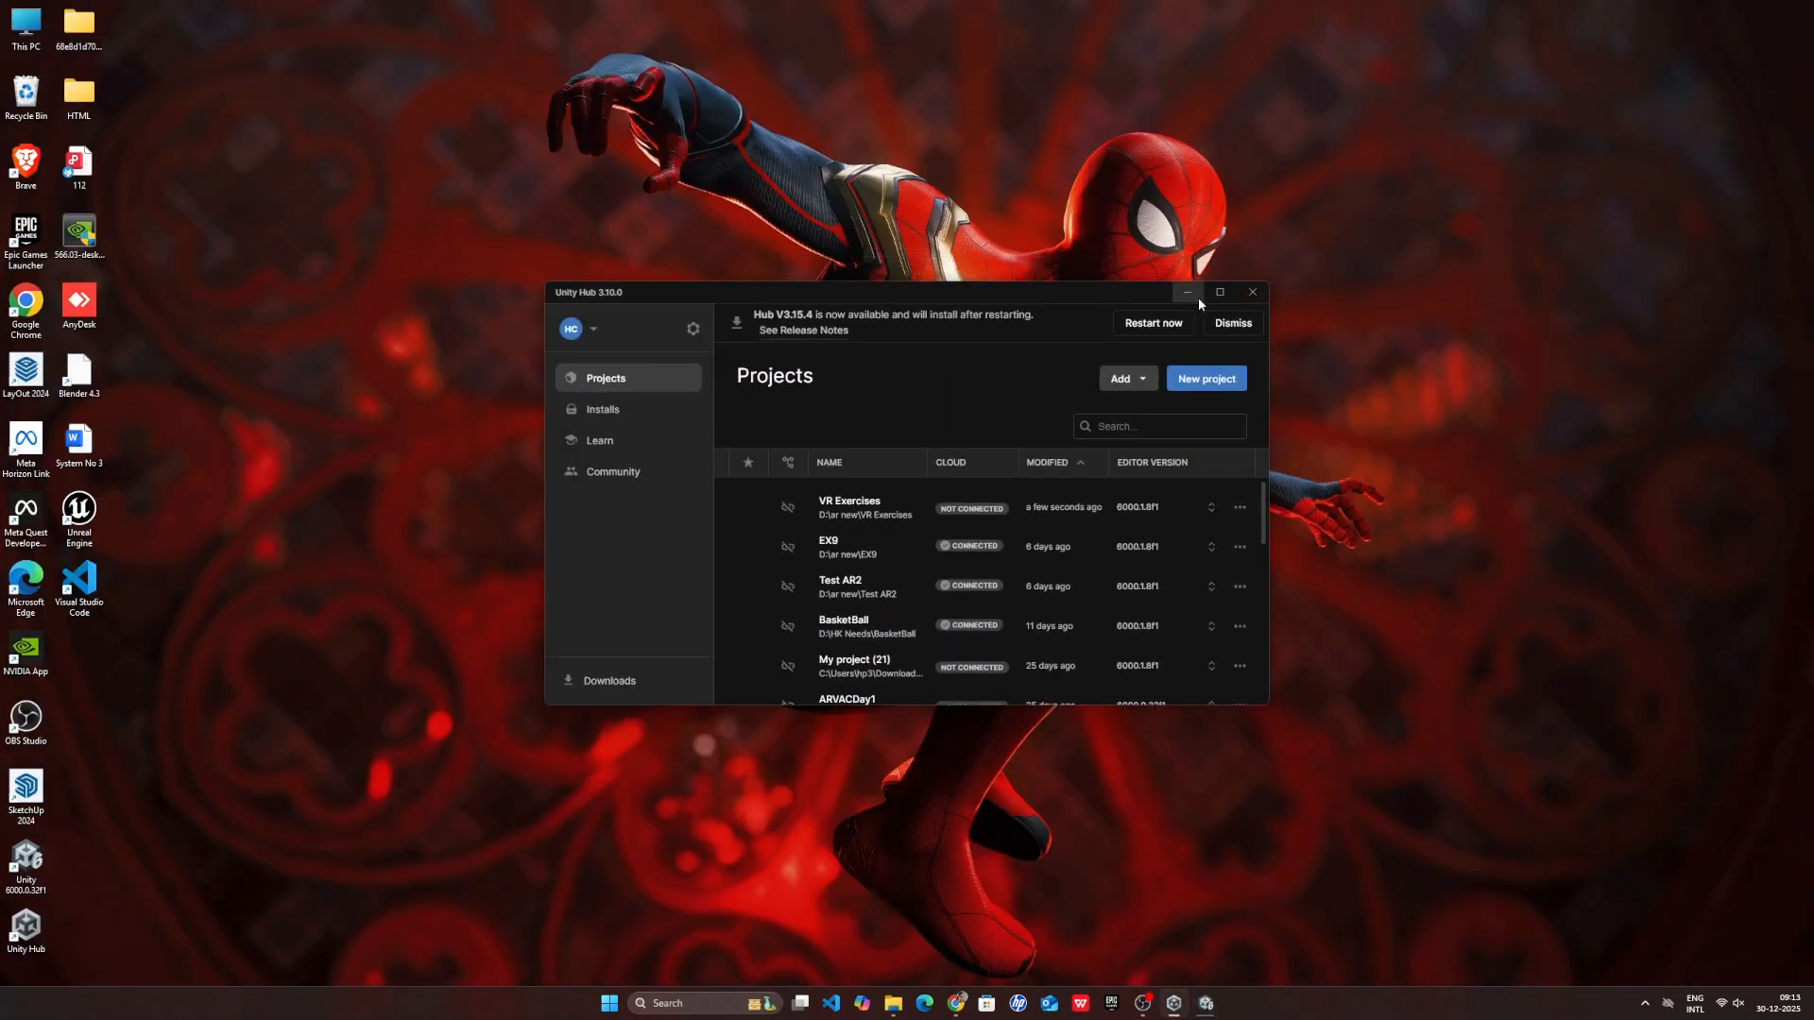
{"action": "left_click", "coordinate": [1251, 292]}
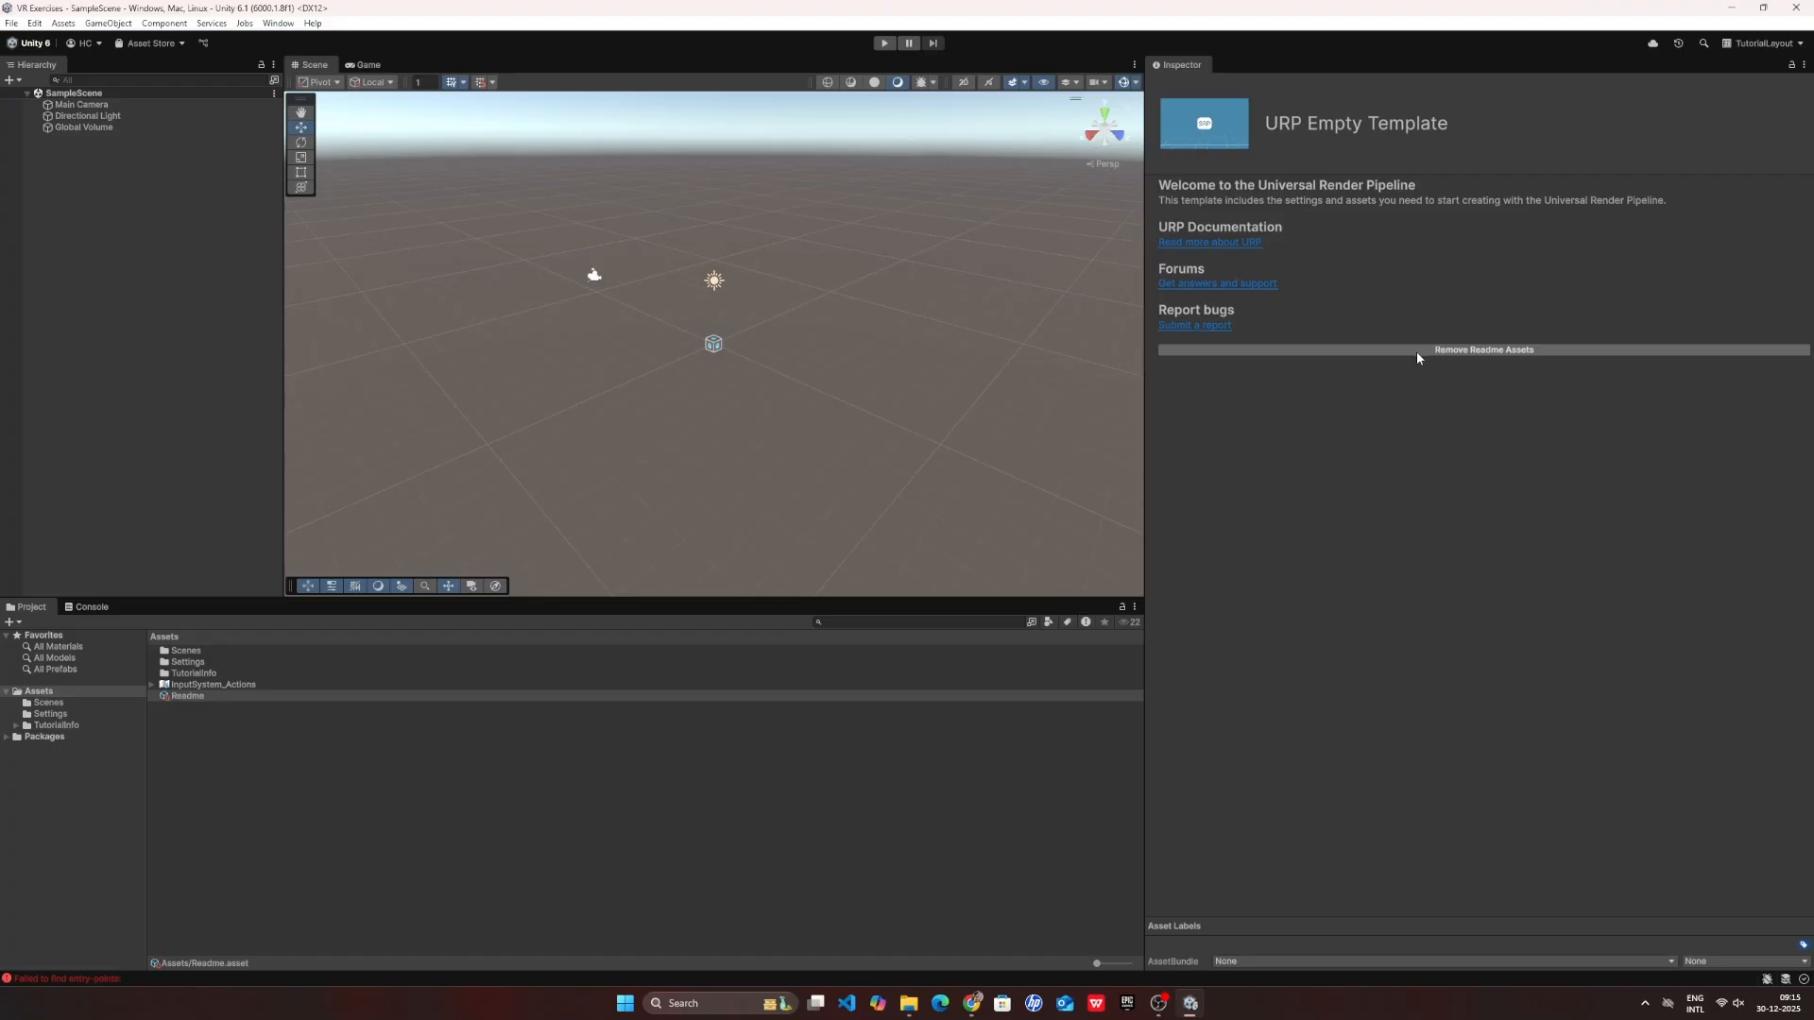
- Remove the URP template's Readme assets from the project and confirm the removal
{"action": "left_click", "coordinate": [1417, 355]}
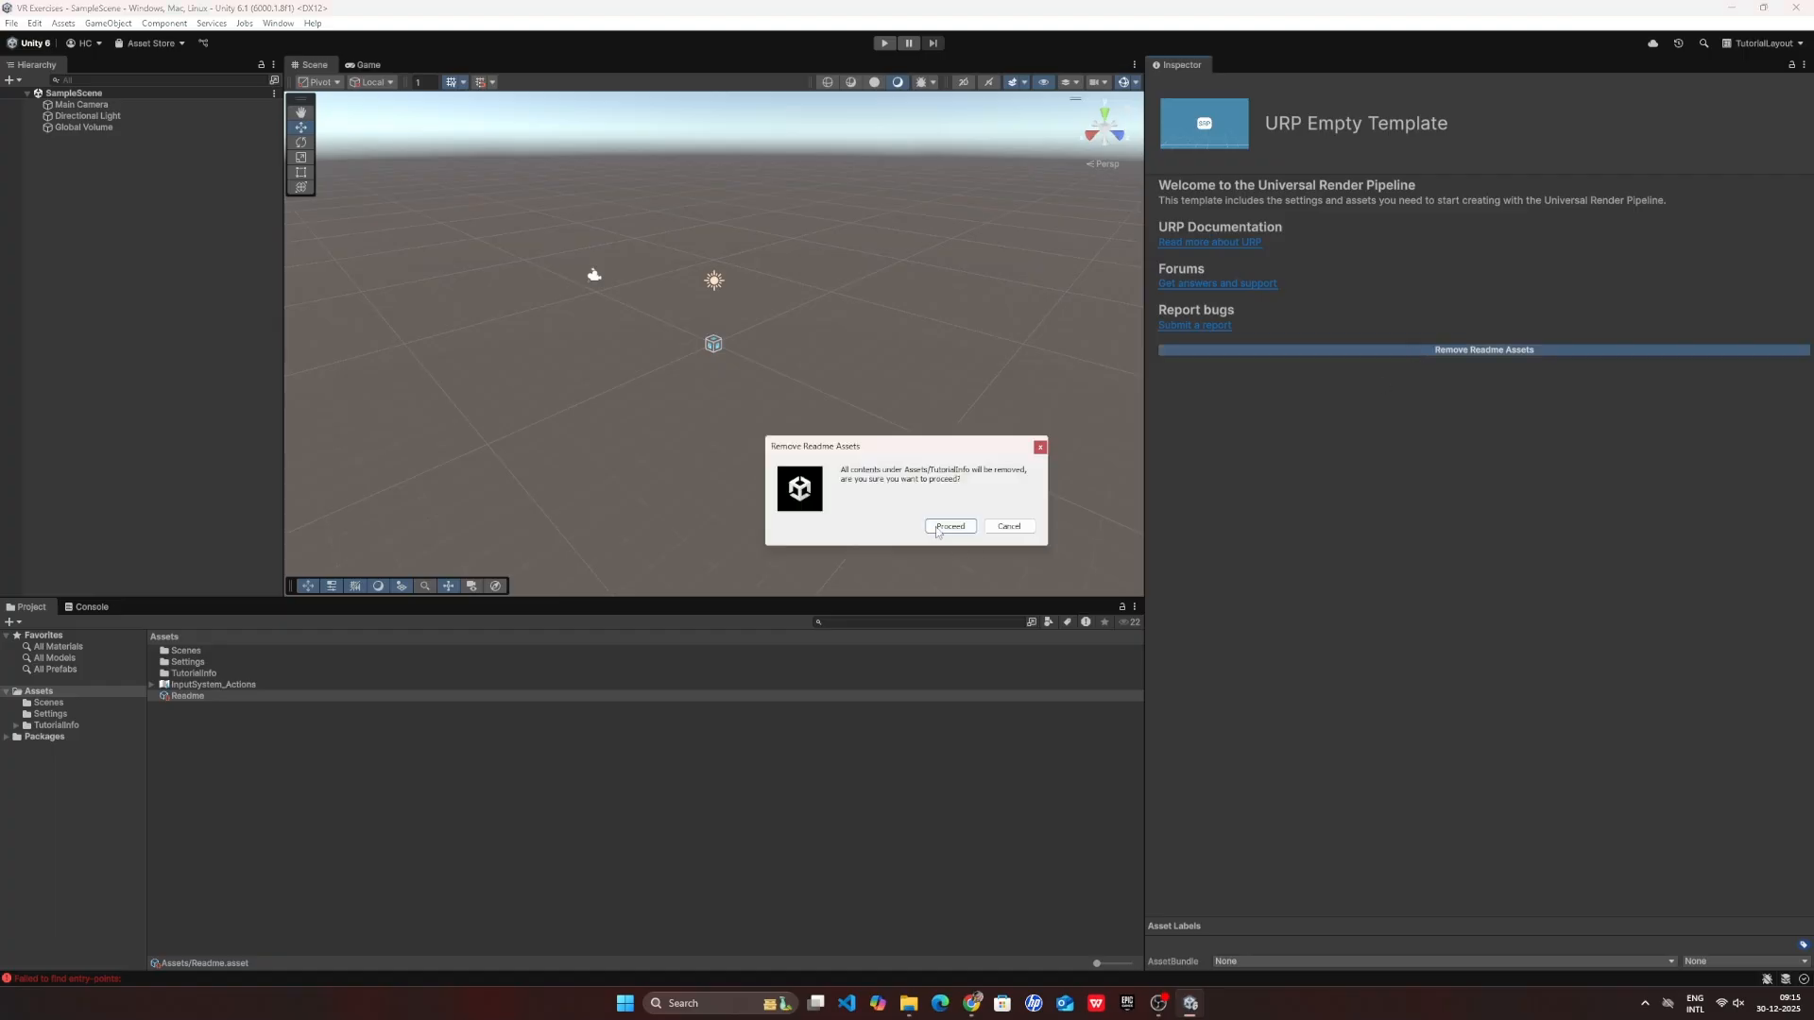
{"action": "left_click", "coordinate": [948, 527]}
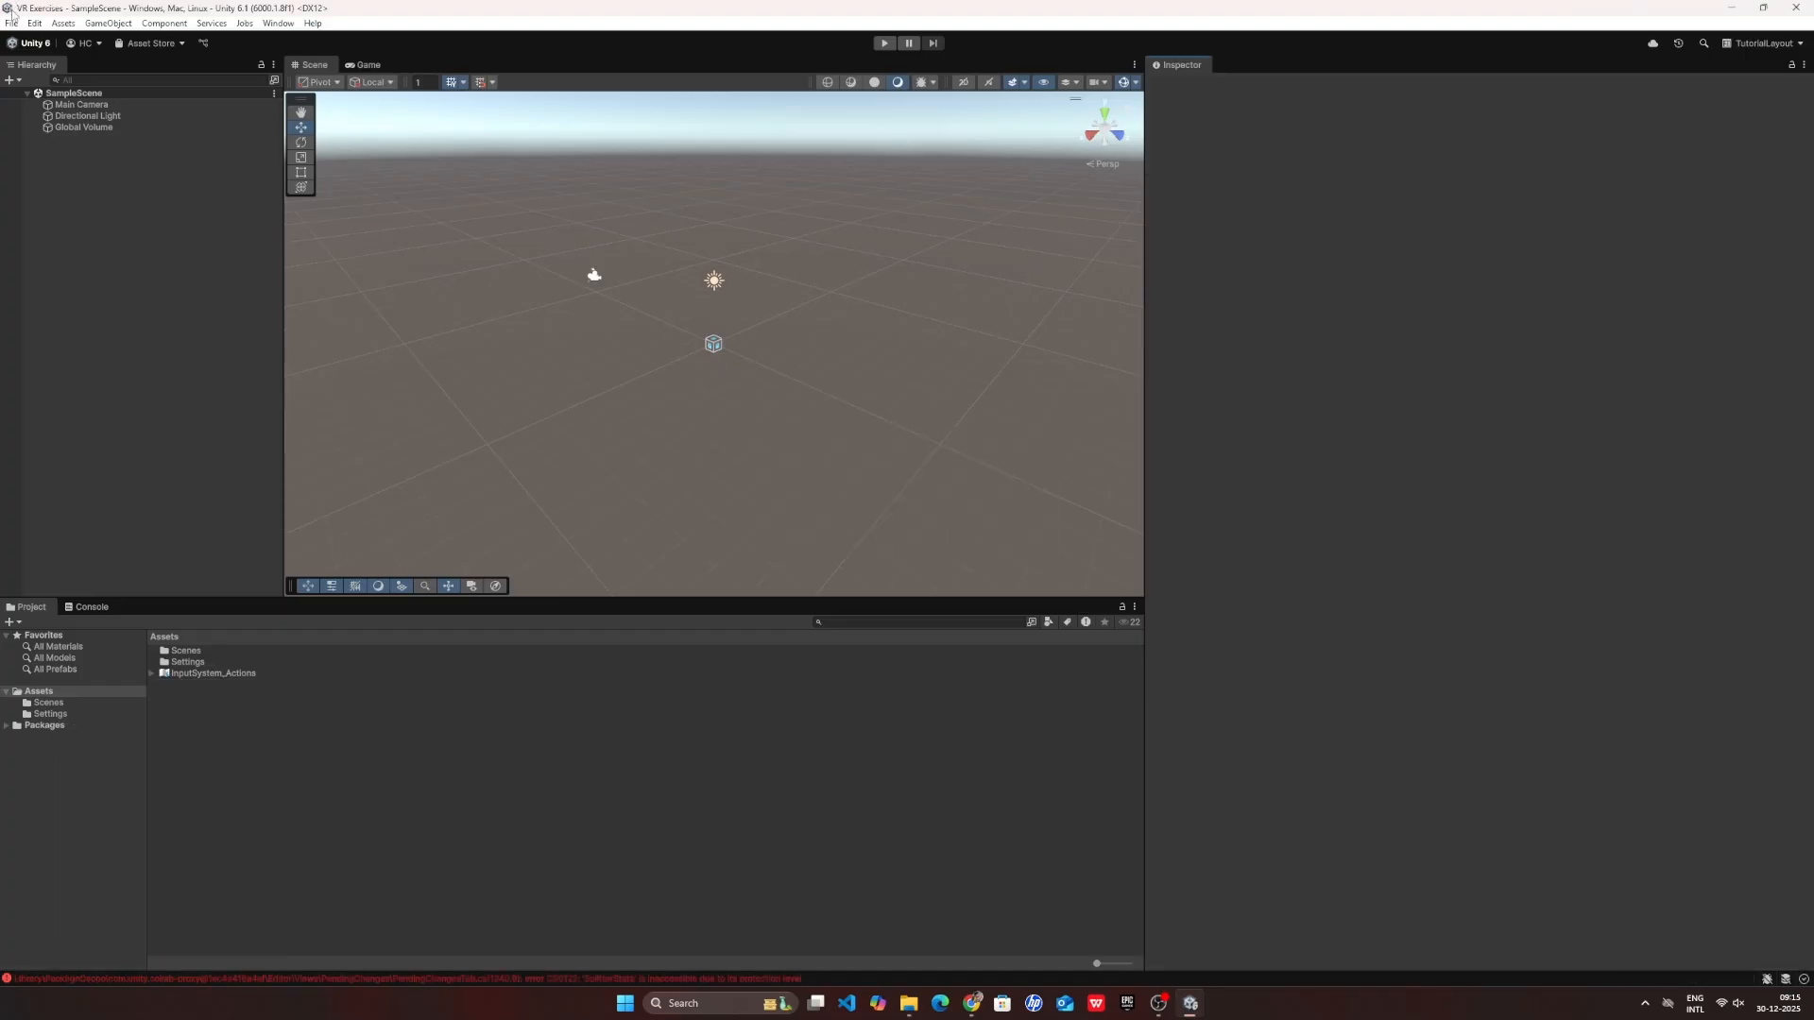
- Find the Unity Version Control package in the Package Manager's Unity Registry and remove it from the project
{"action": "left_click", "coordinate": [276, 22]}
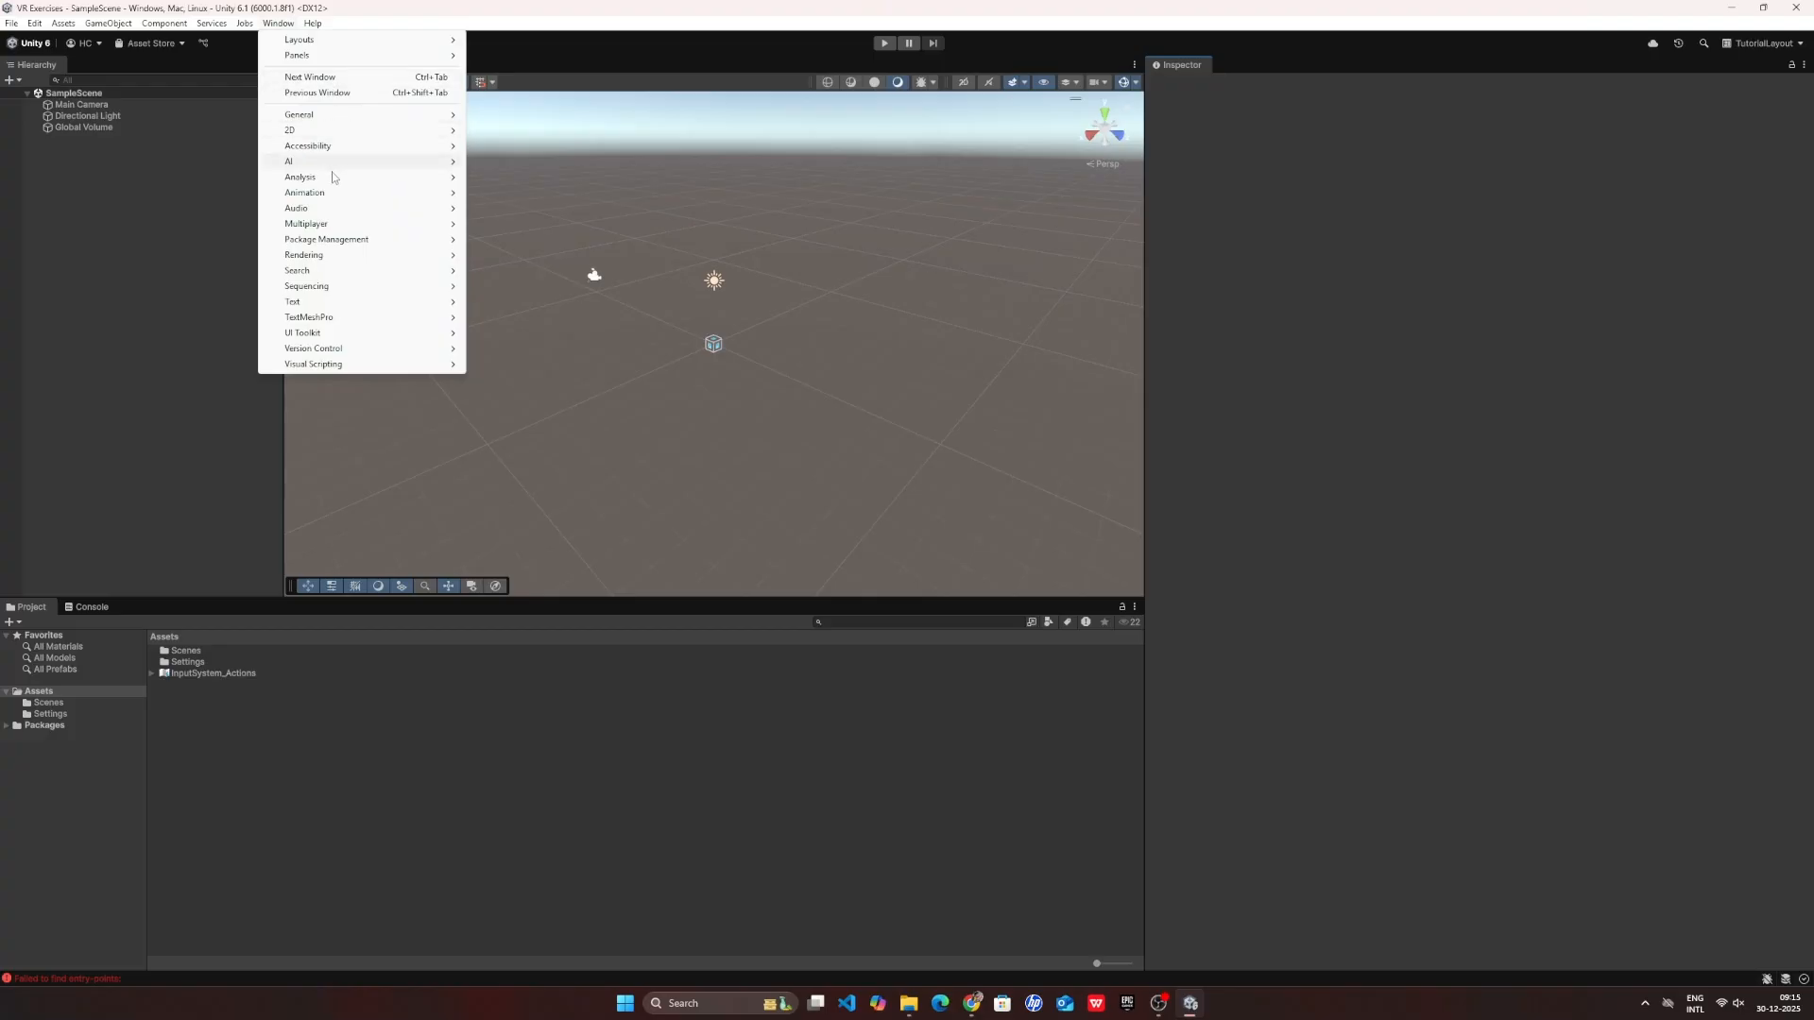
{"action": "mouse_move", "coordinate": [352, 239]}
{"action": "left_click", "coordinate": [530, 239]}
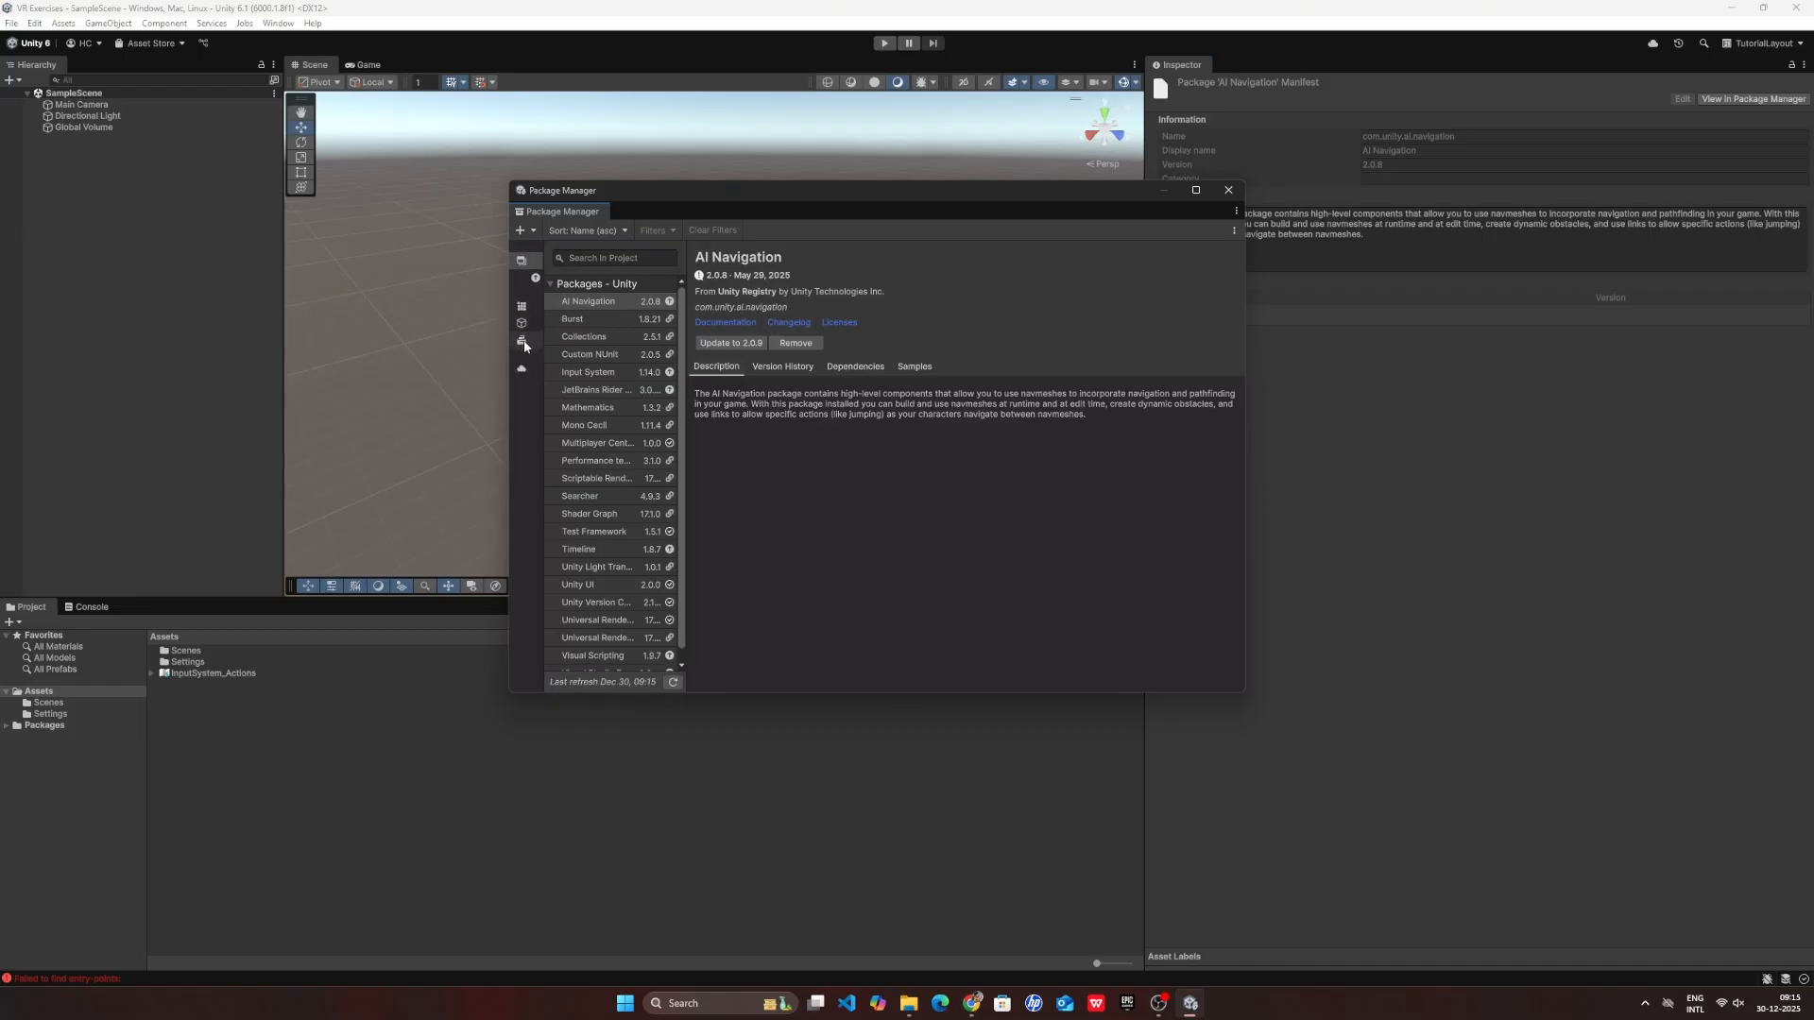
{"action": "left_click", "coordinate": [522, 306]}
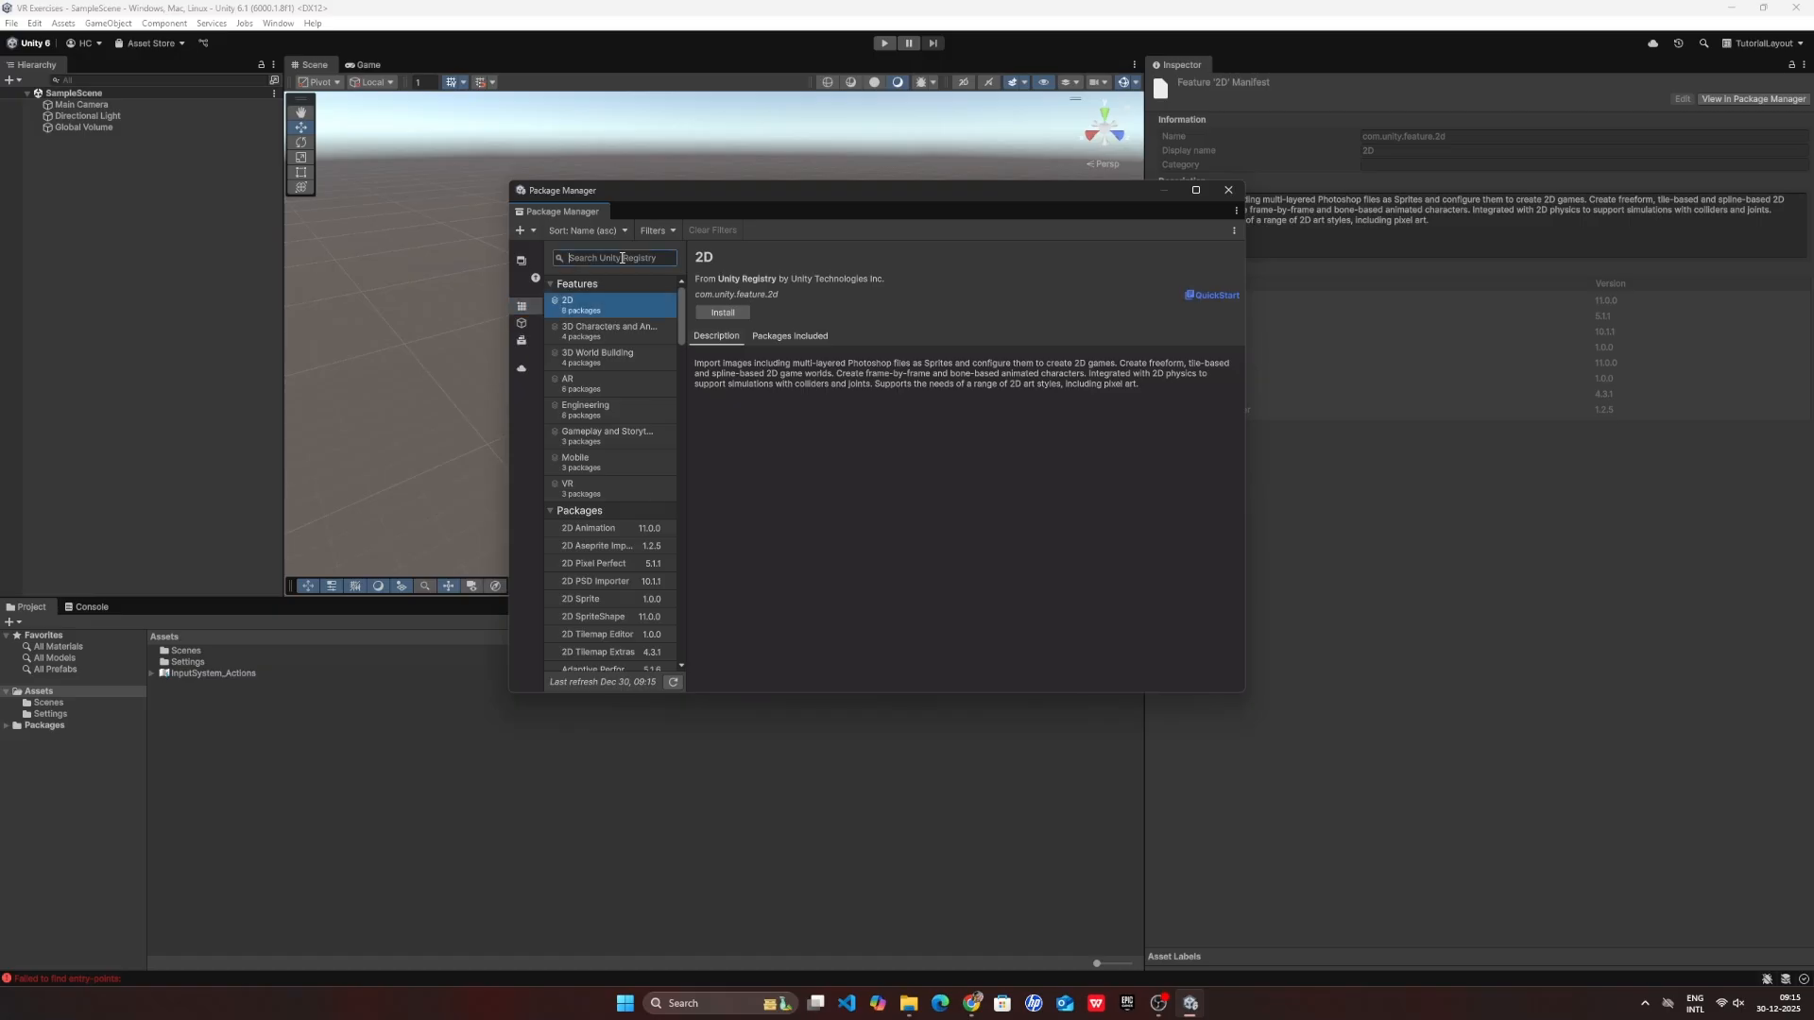
{"action": "type", "text": "ver"}
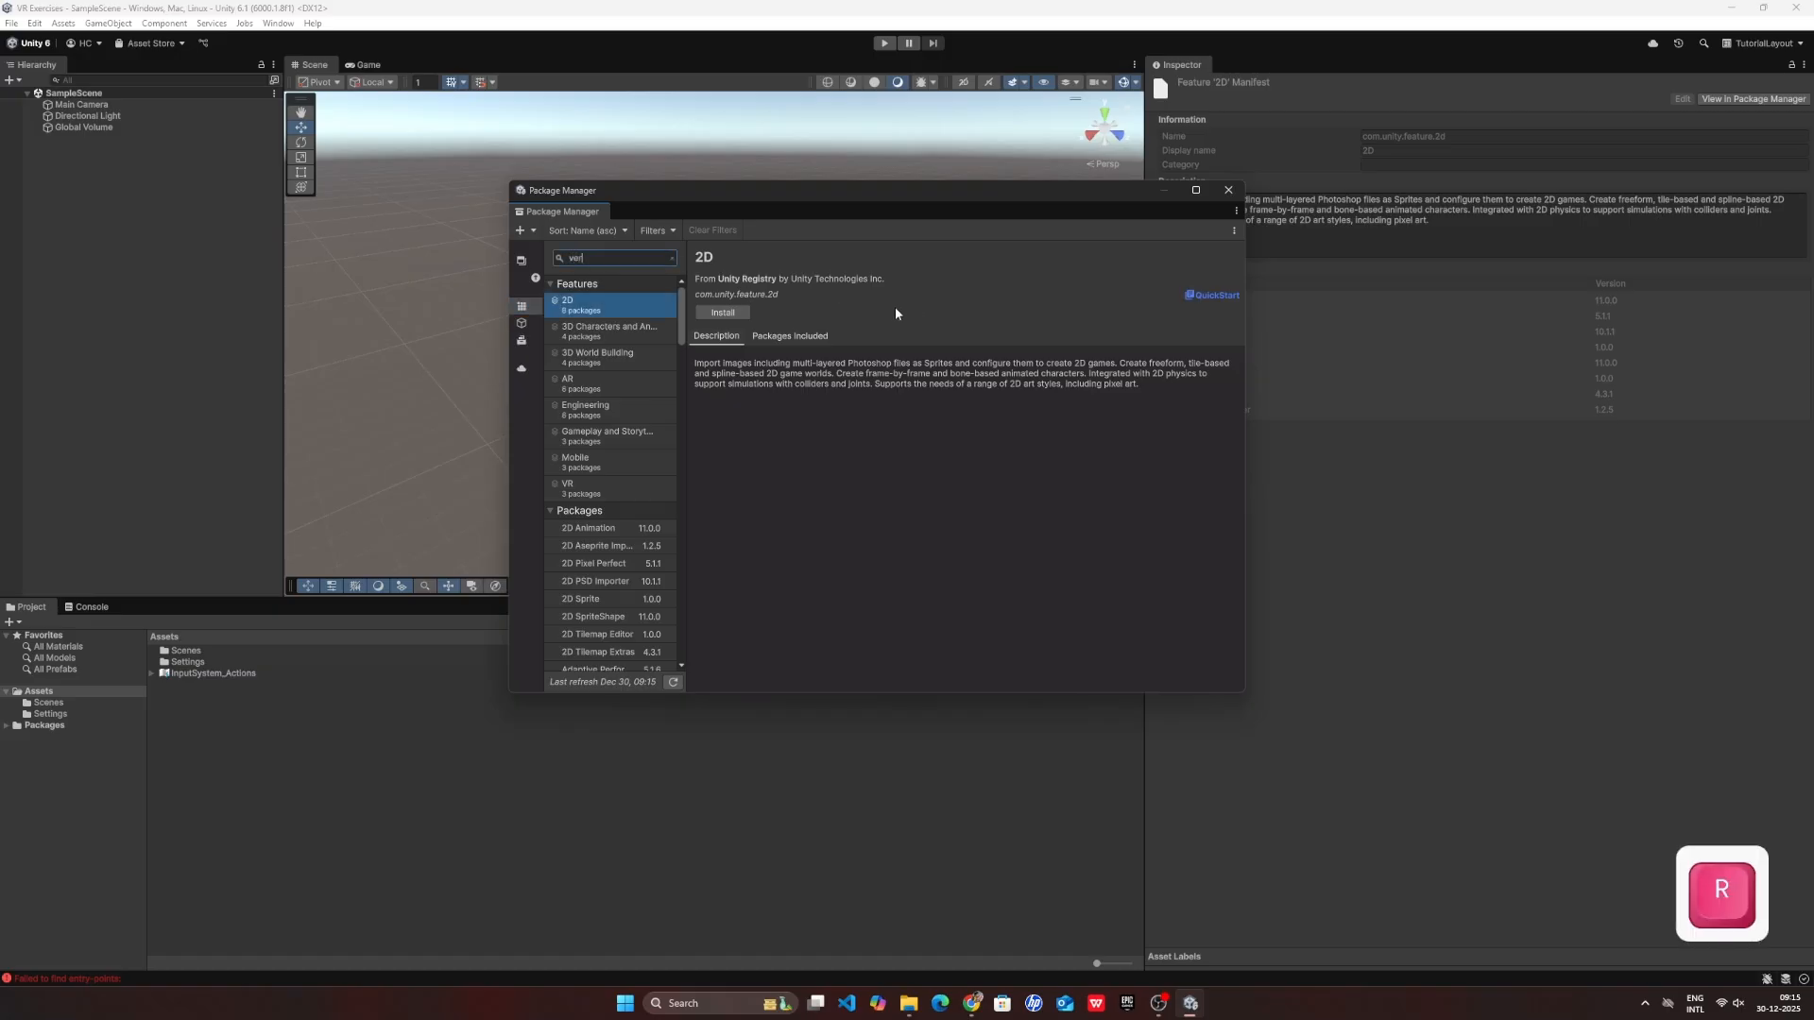
{"action": "type", "text": "sion con"}
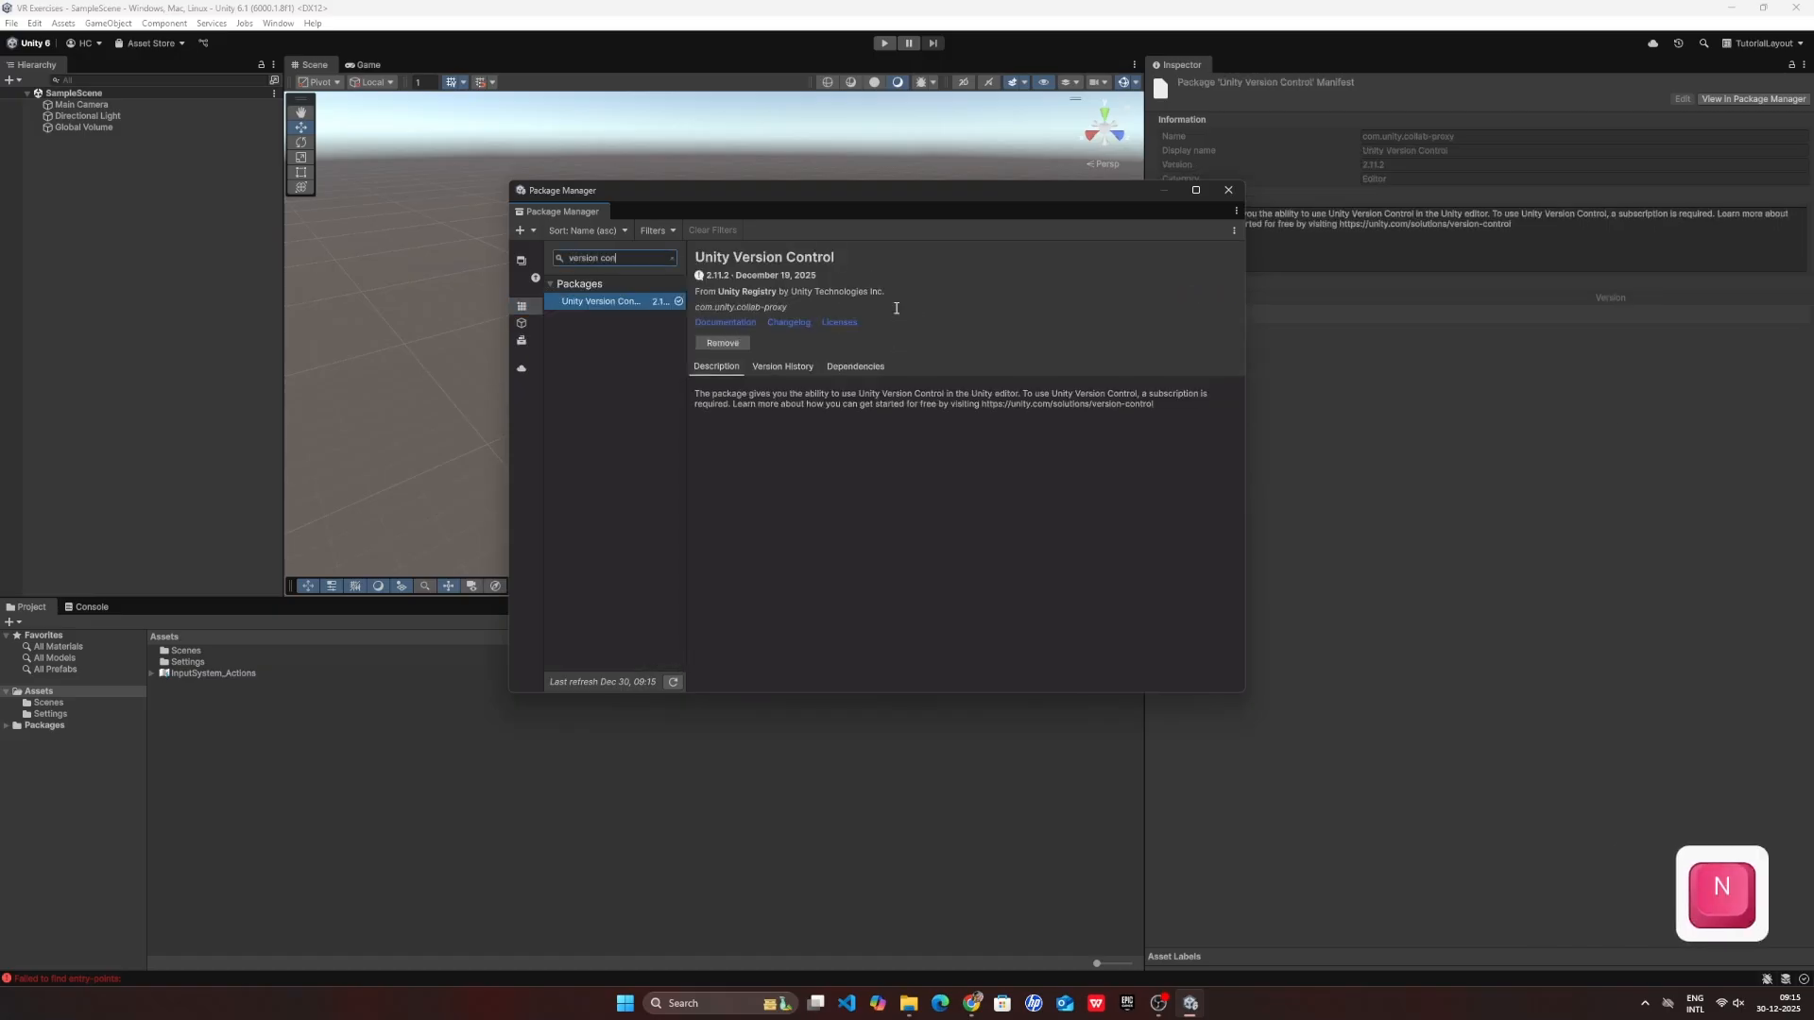
{"action": "left_click", "coordinate": [723, 343]}
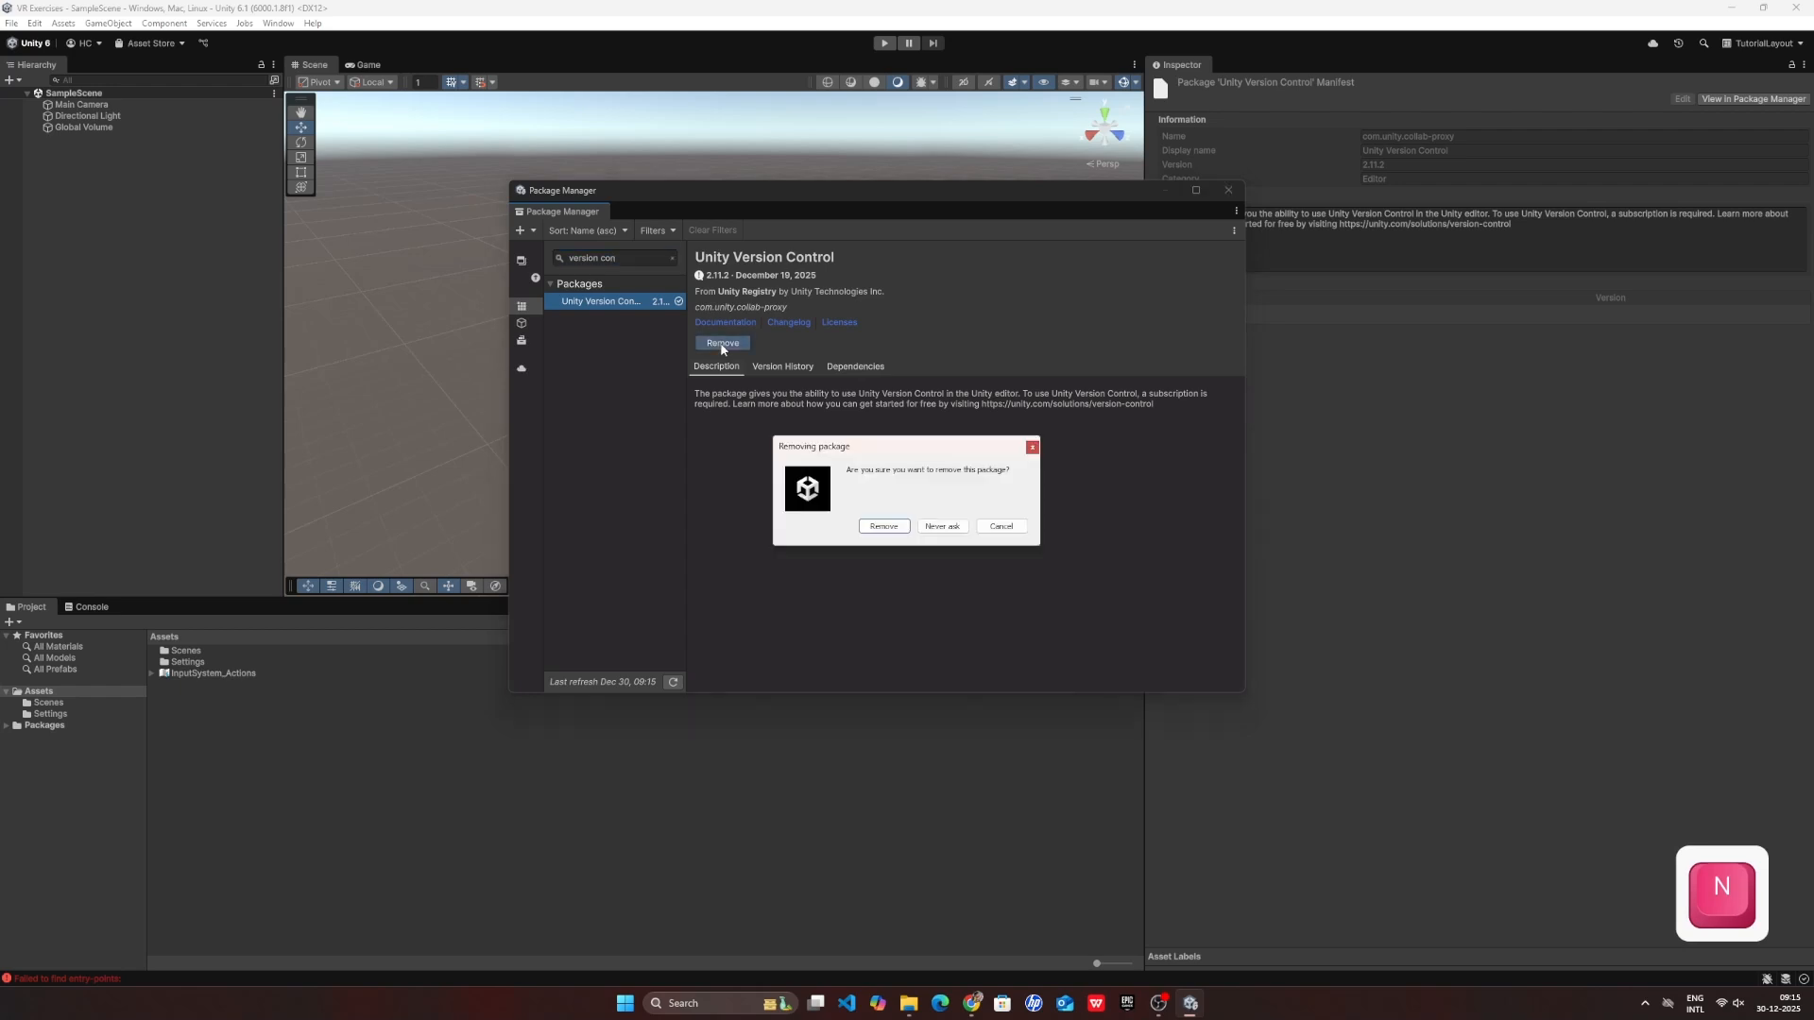
{"action": "left_click", "coordinate": [886, 529]}
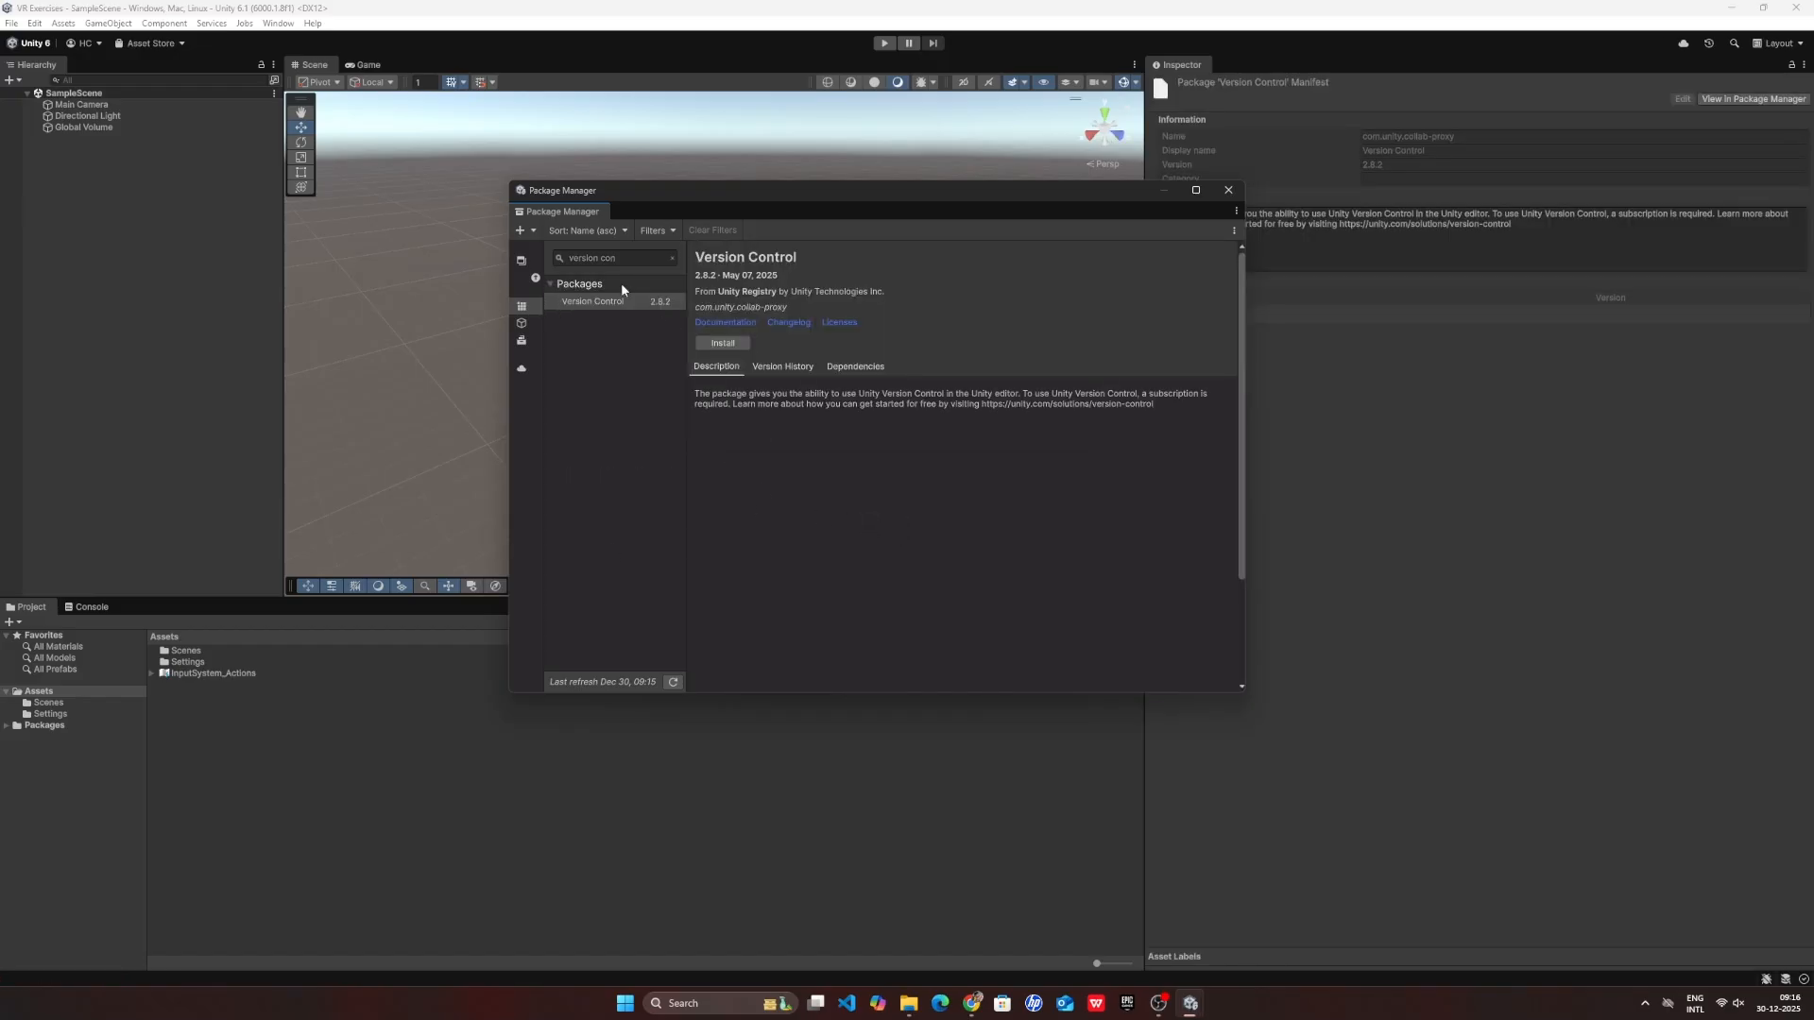
- Install the XR Plugin Management package from the Unity Registry and close the Package Manager
{"action": "left_click", "coordinate": [609, 258]}
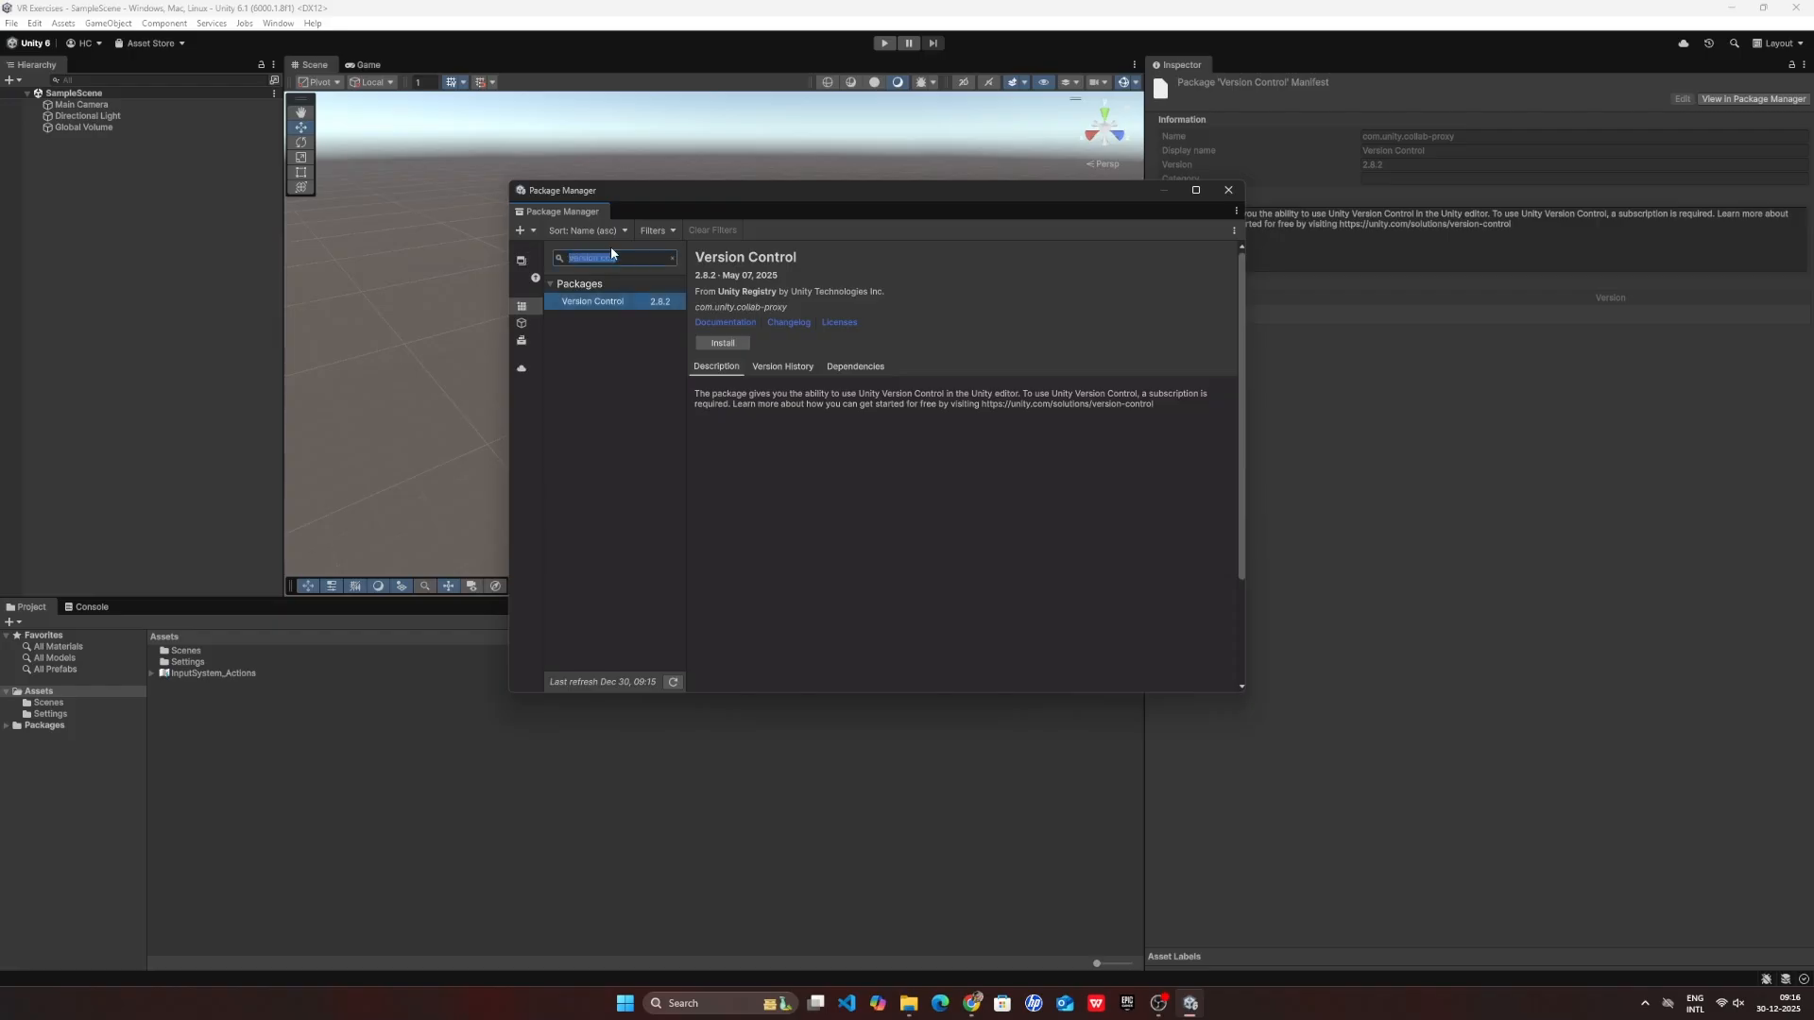
{"action": "type", "text": "XR pl"}
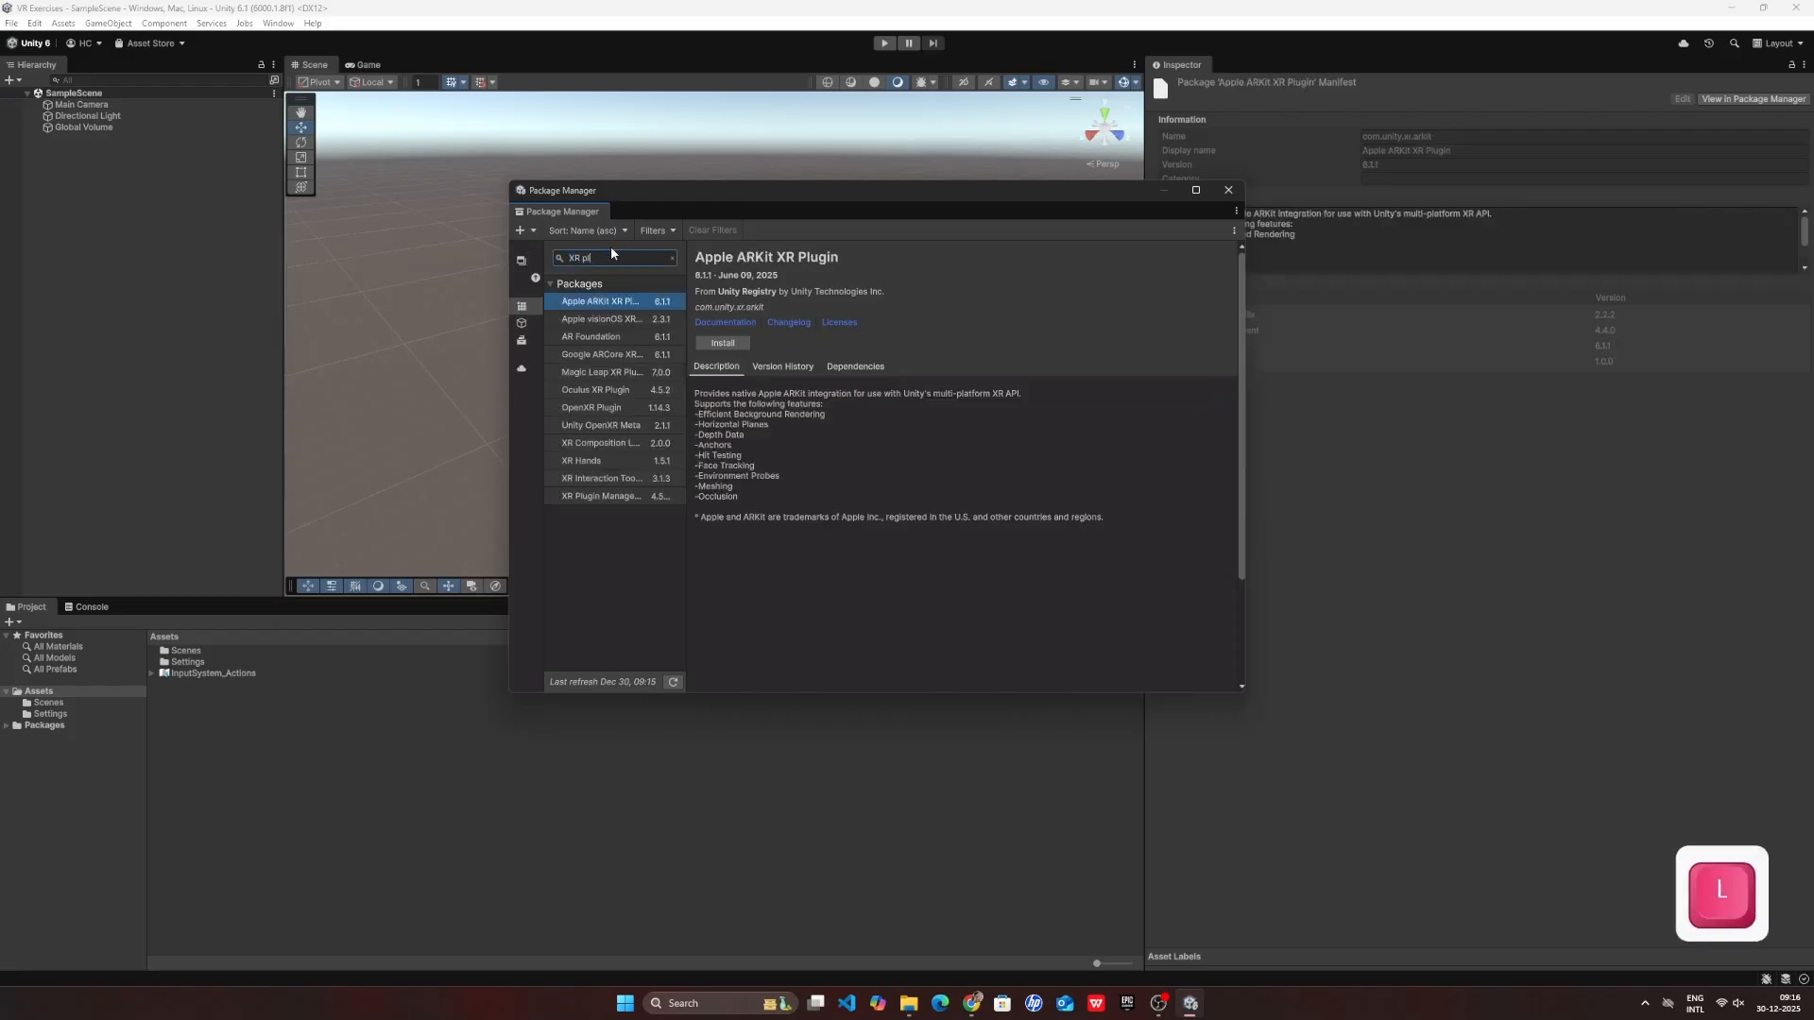
{"action": "type", "text": "u"}
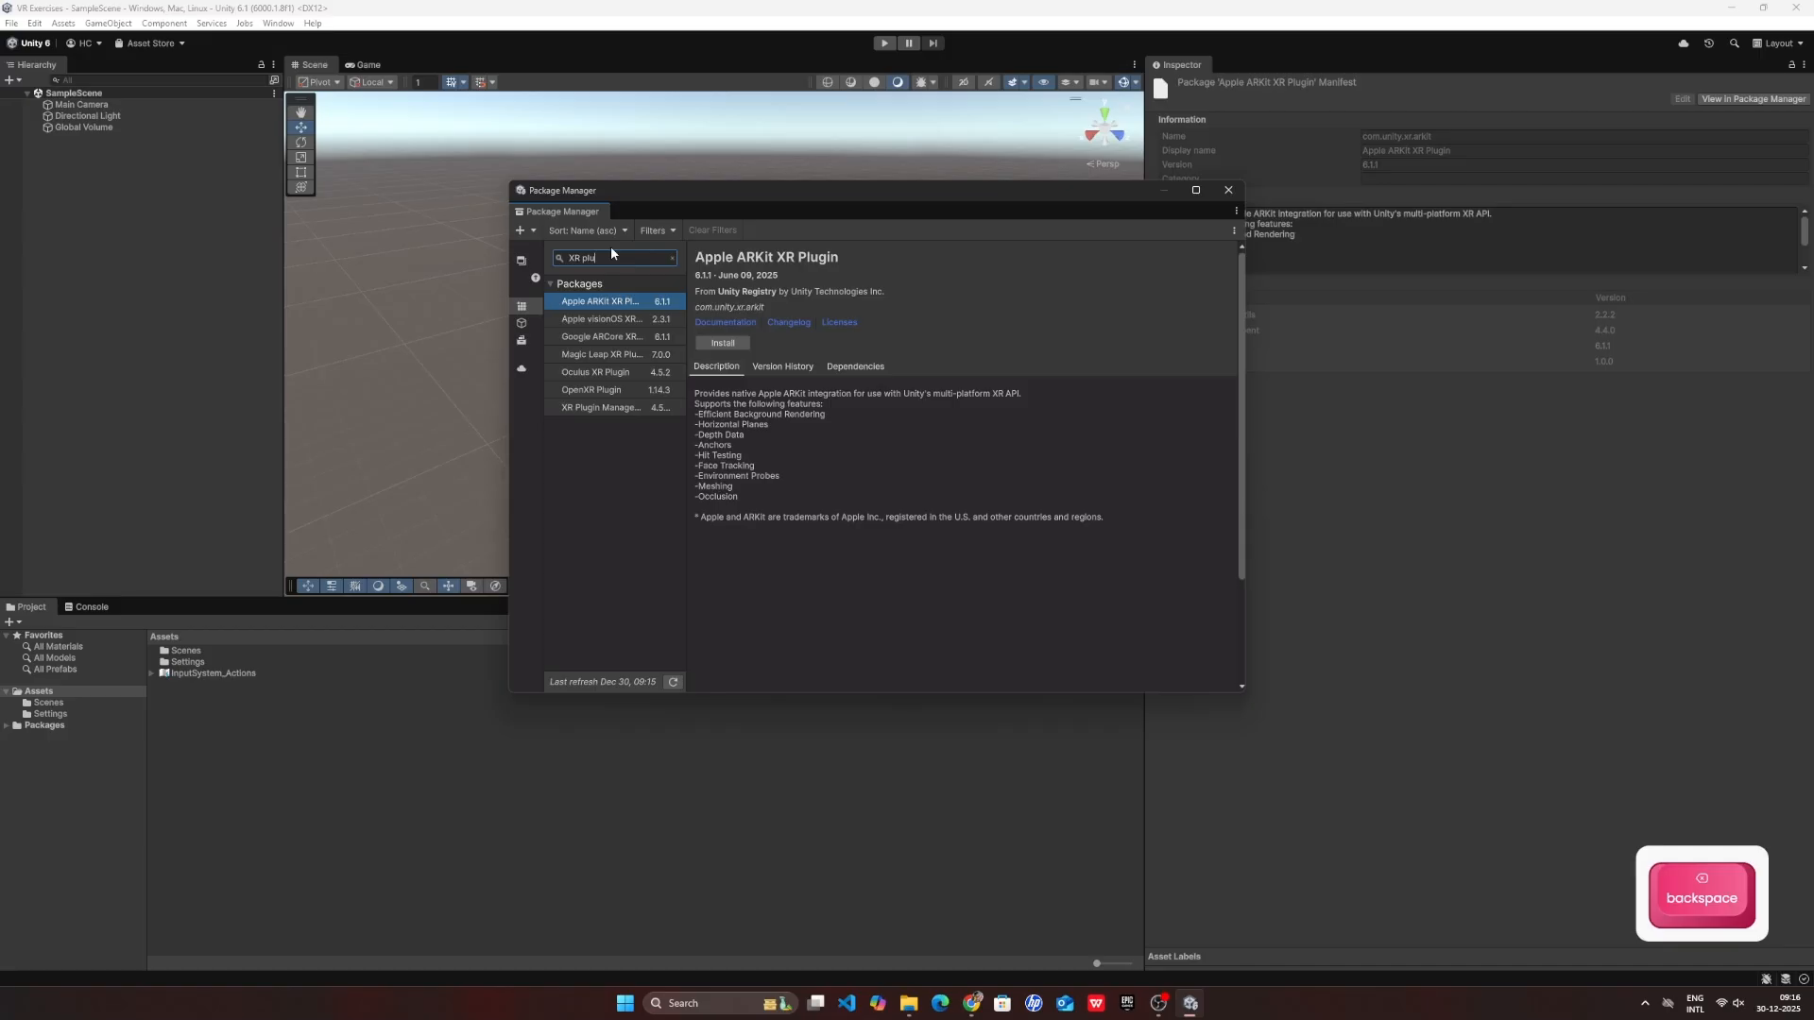
{"action": "left_click", "coordinate": [571, 408]}
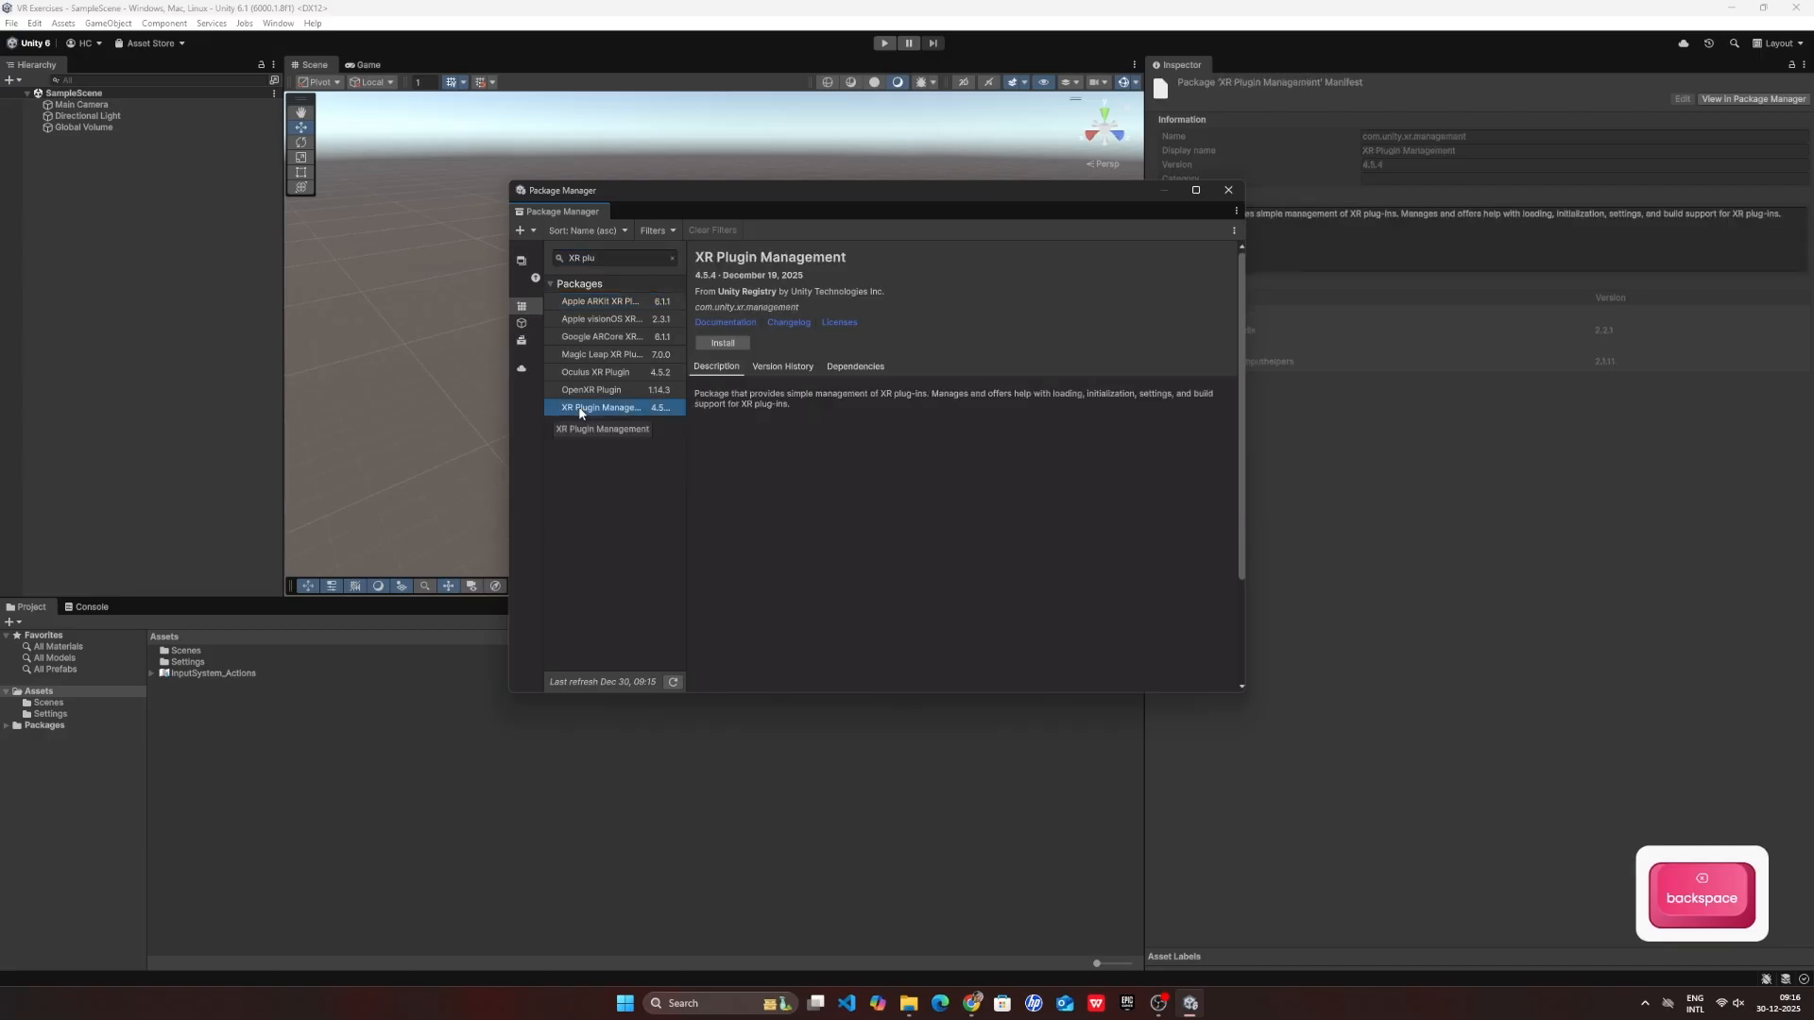
{"action": "left_click", "coordinate": [724, 345]}
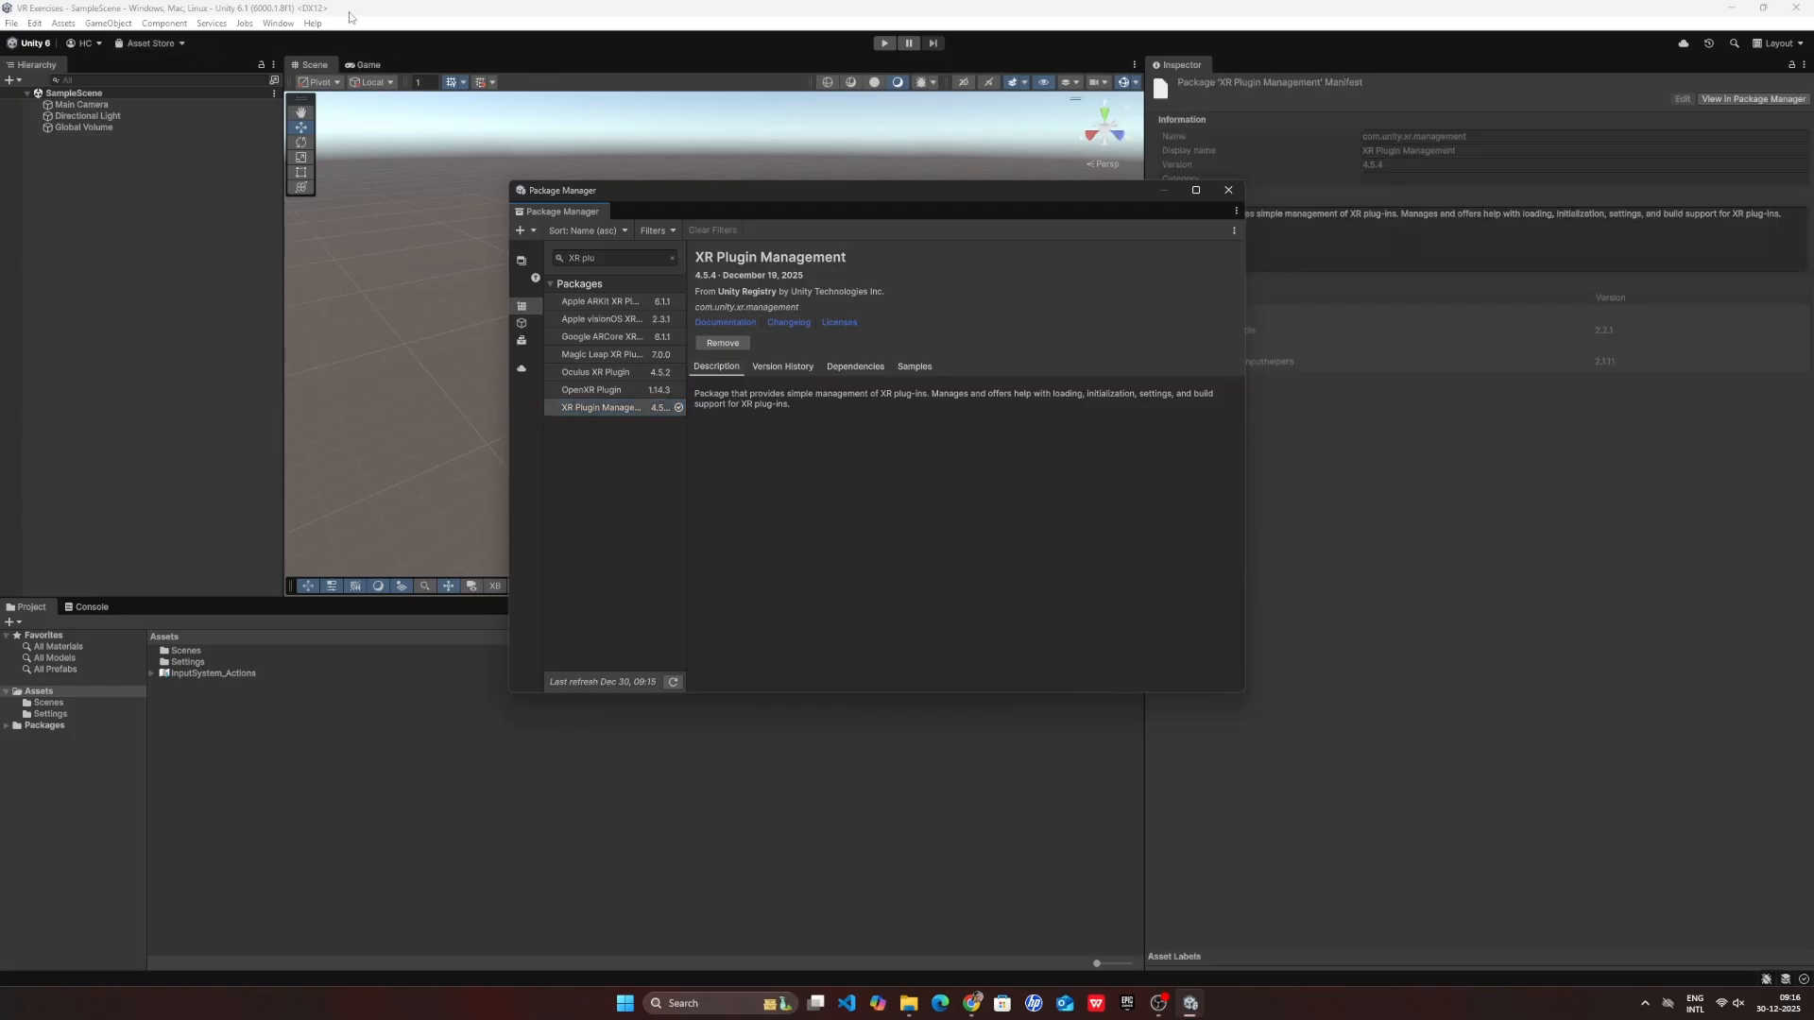
{"action": "left_click", "coordinate": [1229, 191]}
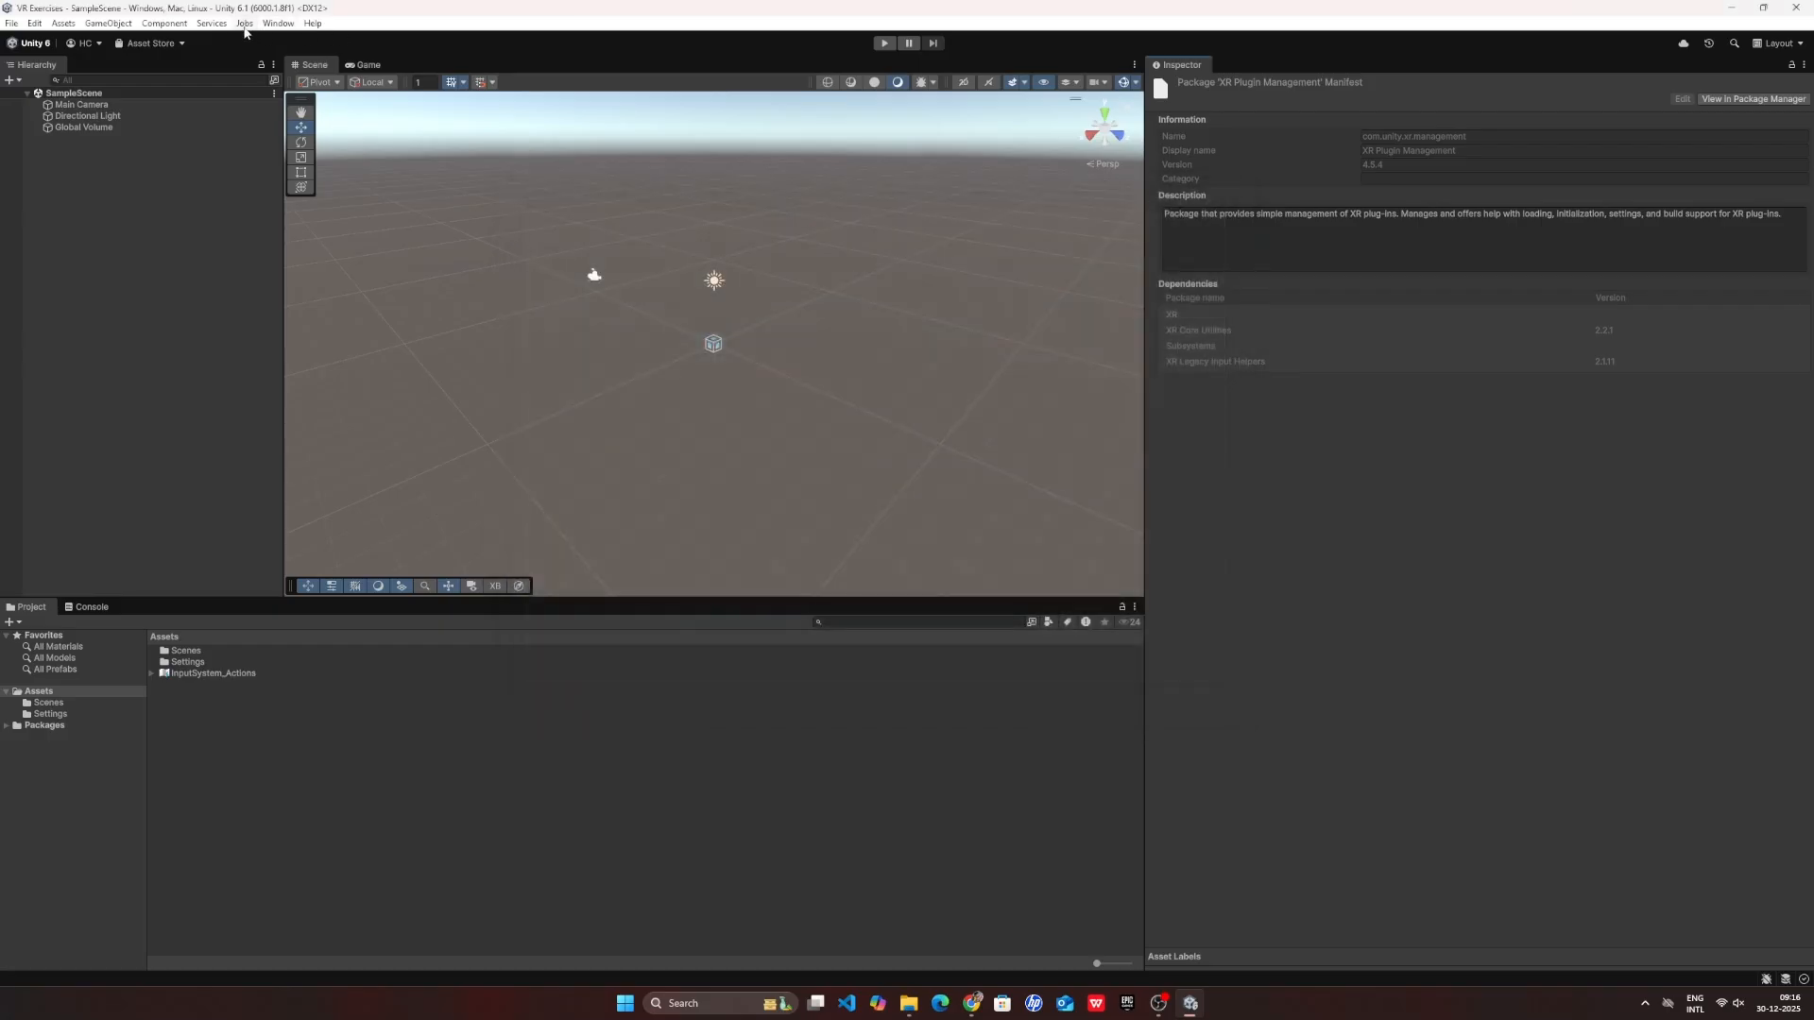
- Switch to the Unity Asset Store website, search for "meta xr all-in-one sdk" and open the Meta XR All-in-One SDK page
{"action": "left_click", "coordinate": [279, 23]}
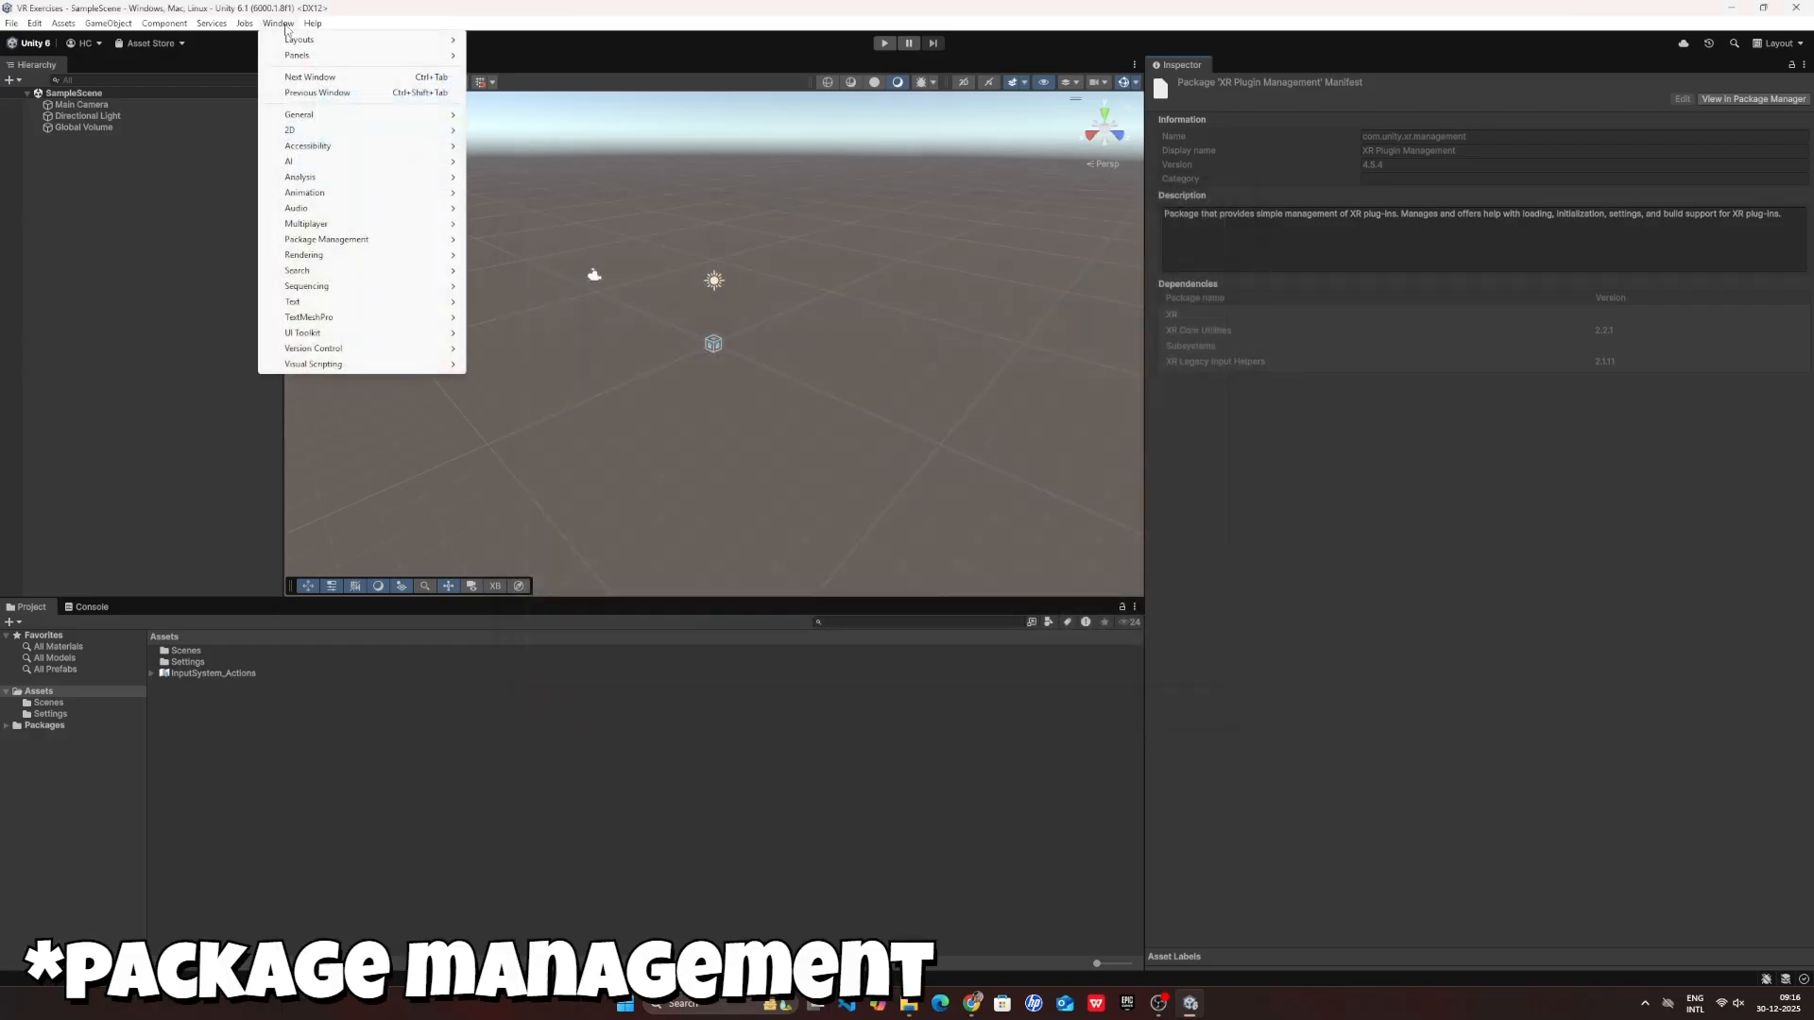
{"action": "mouse_move", "coordinate": [331, 239]}
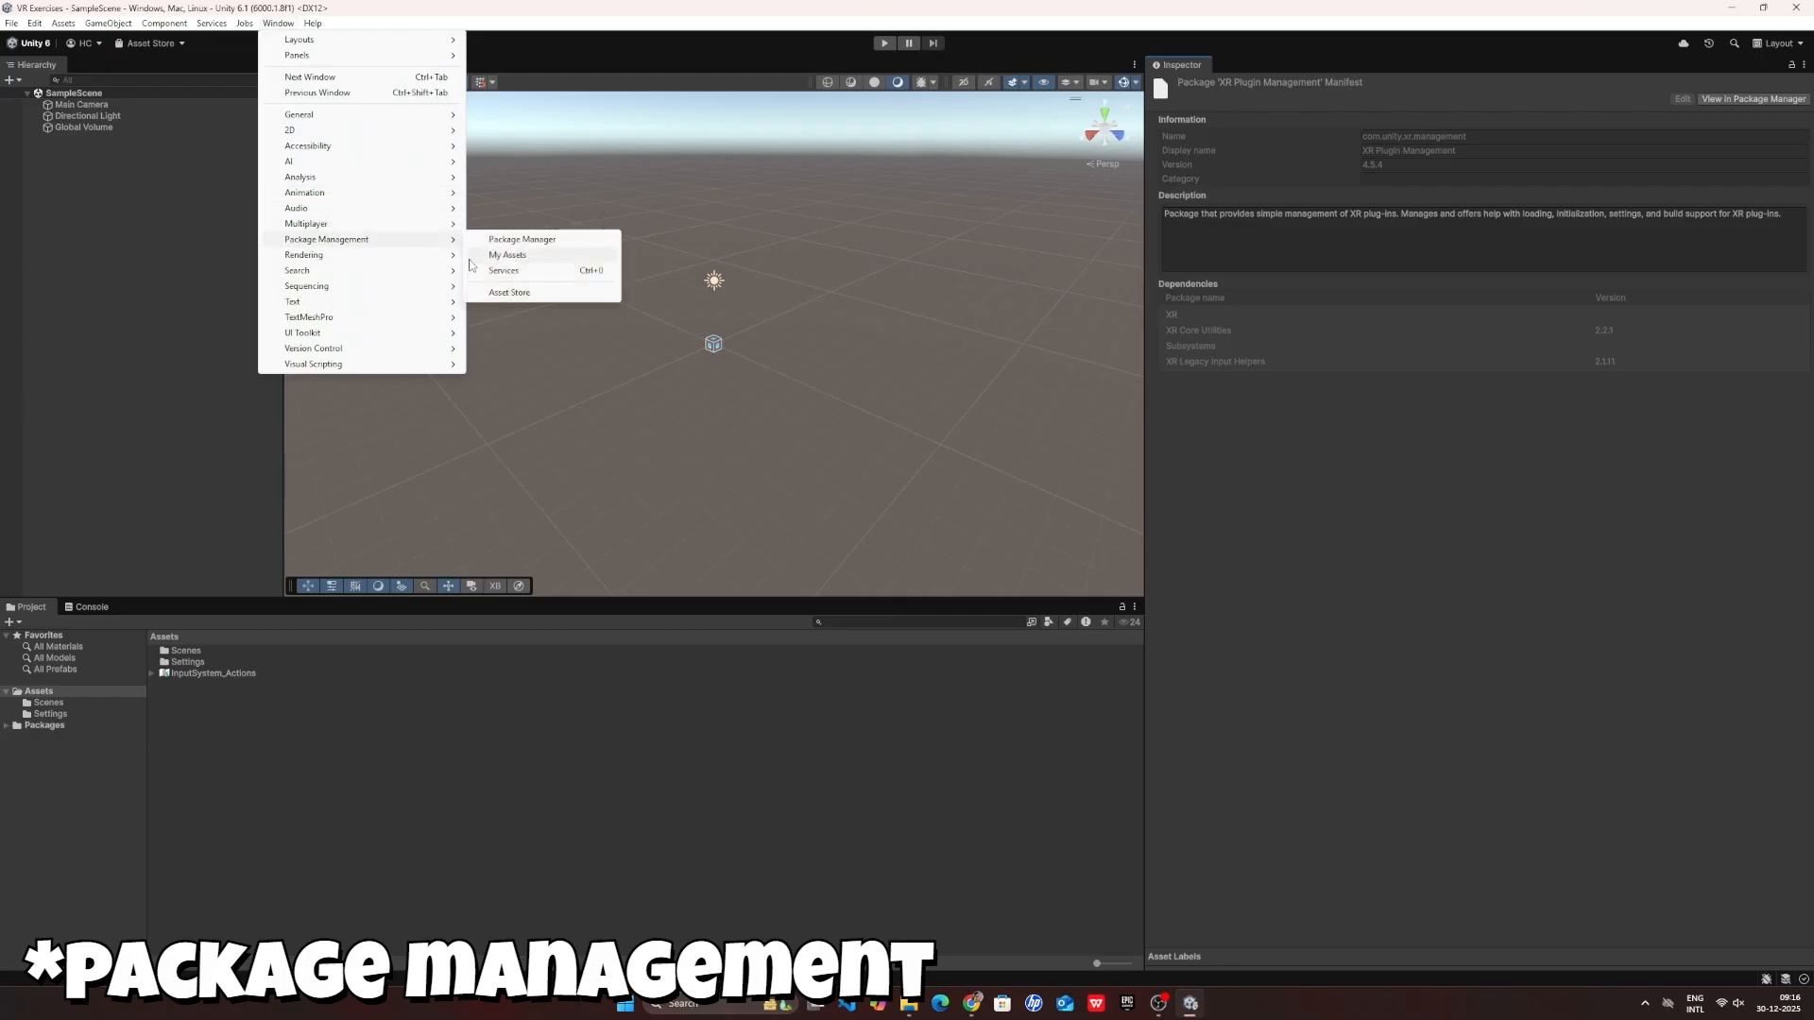
{"action": "left_click", "coordinate": [504, 293]}
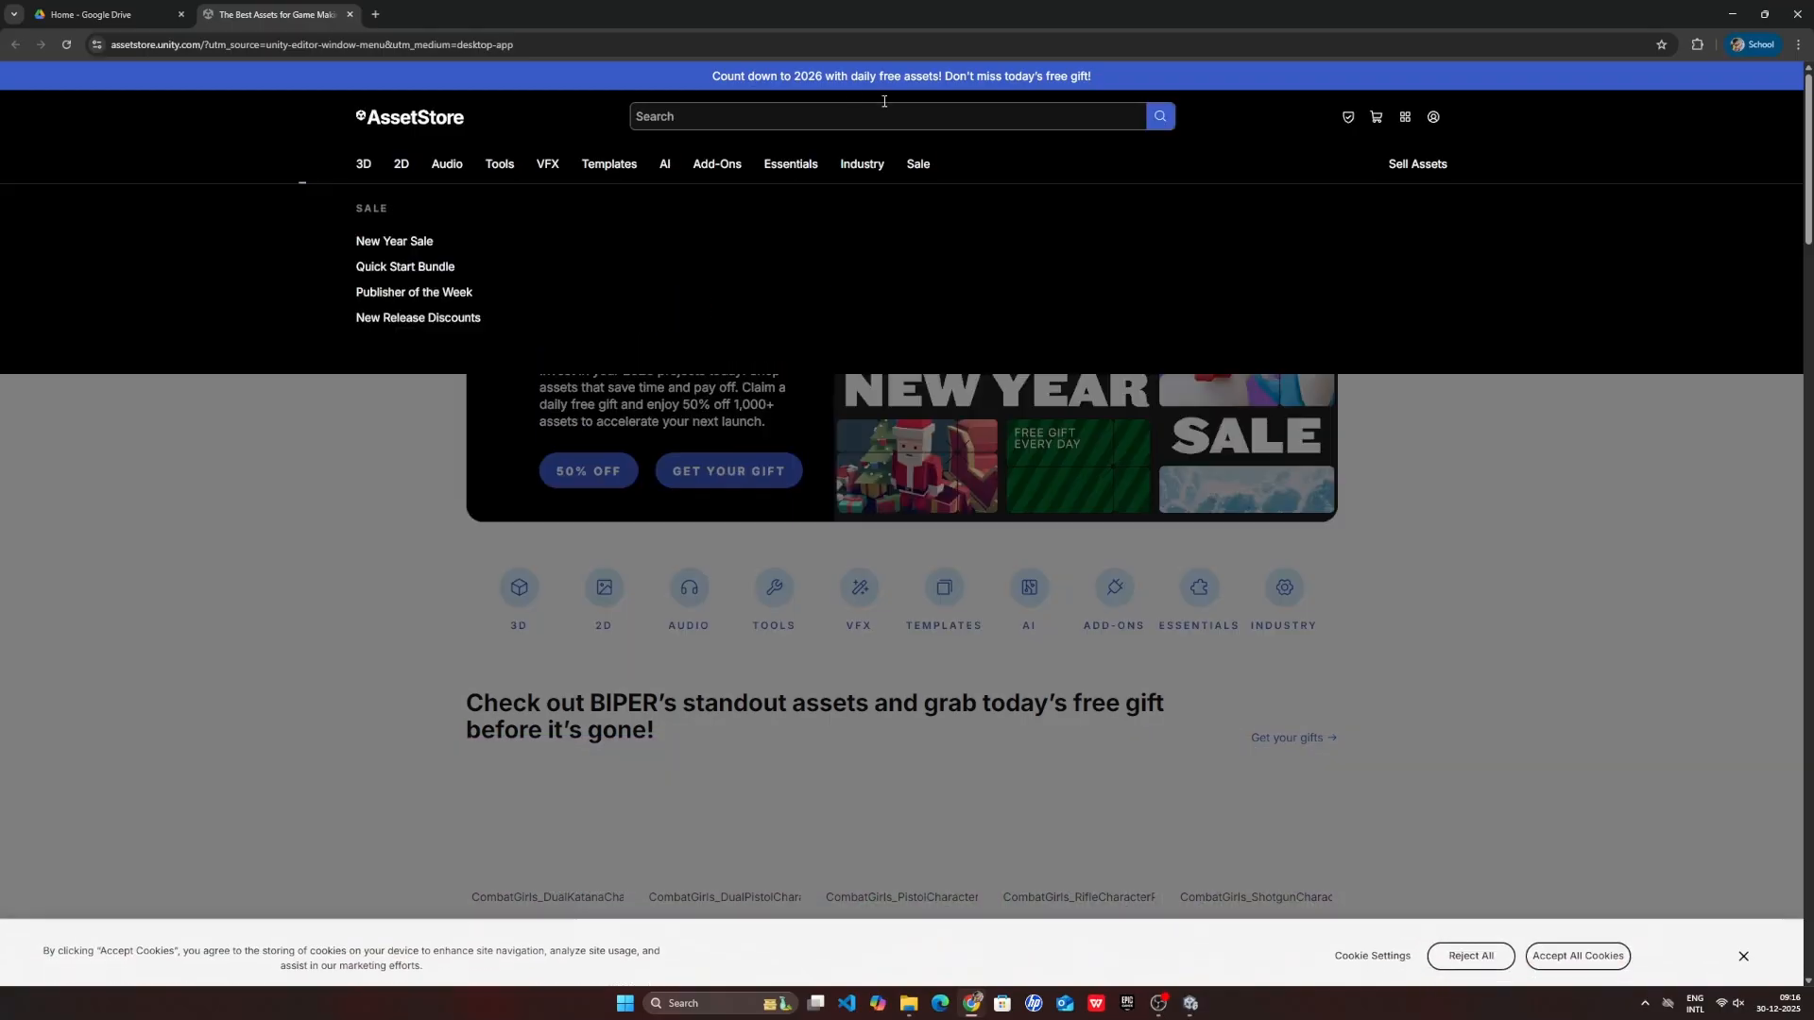
{"action": "left_click", "coordinate": [803, 115]}
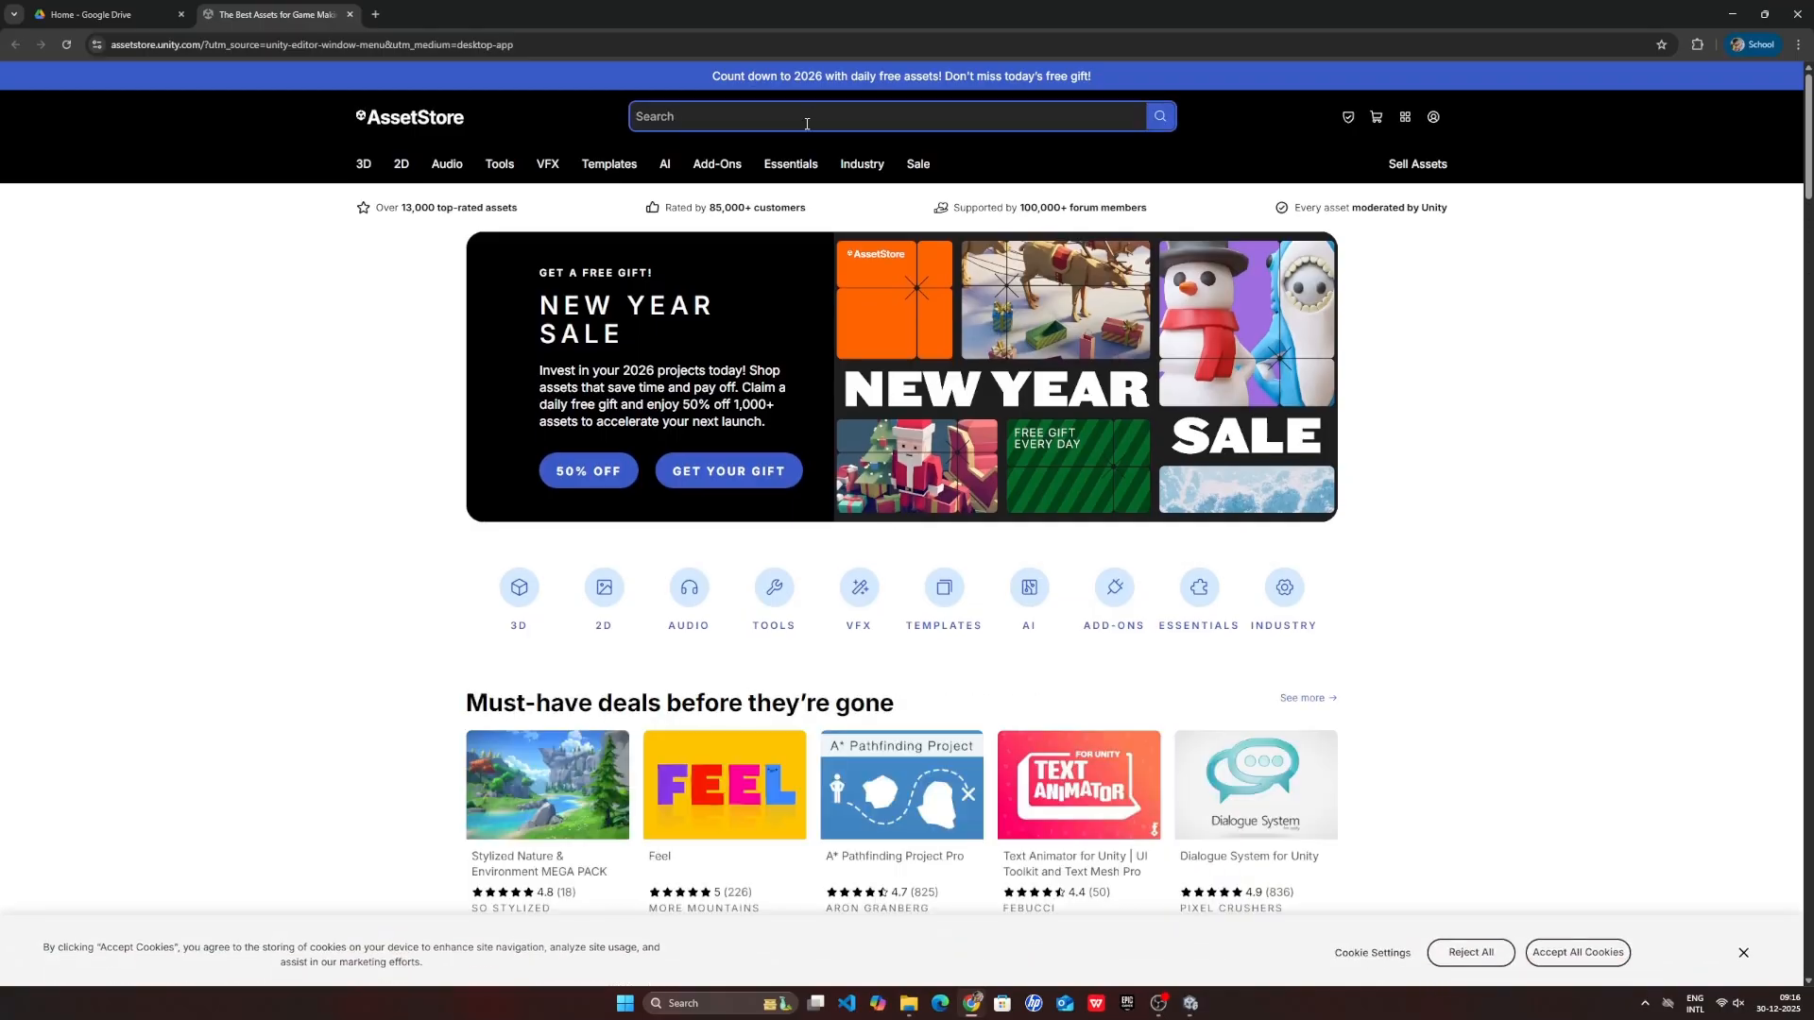
{"action": "type", "text": "meta "}
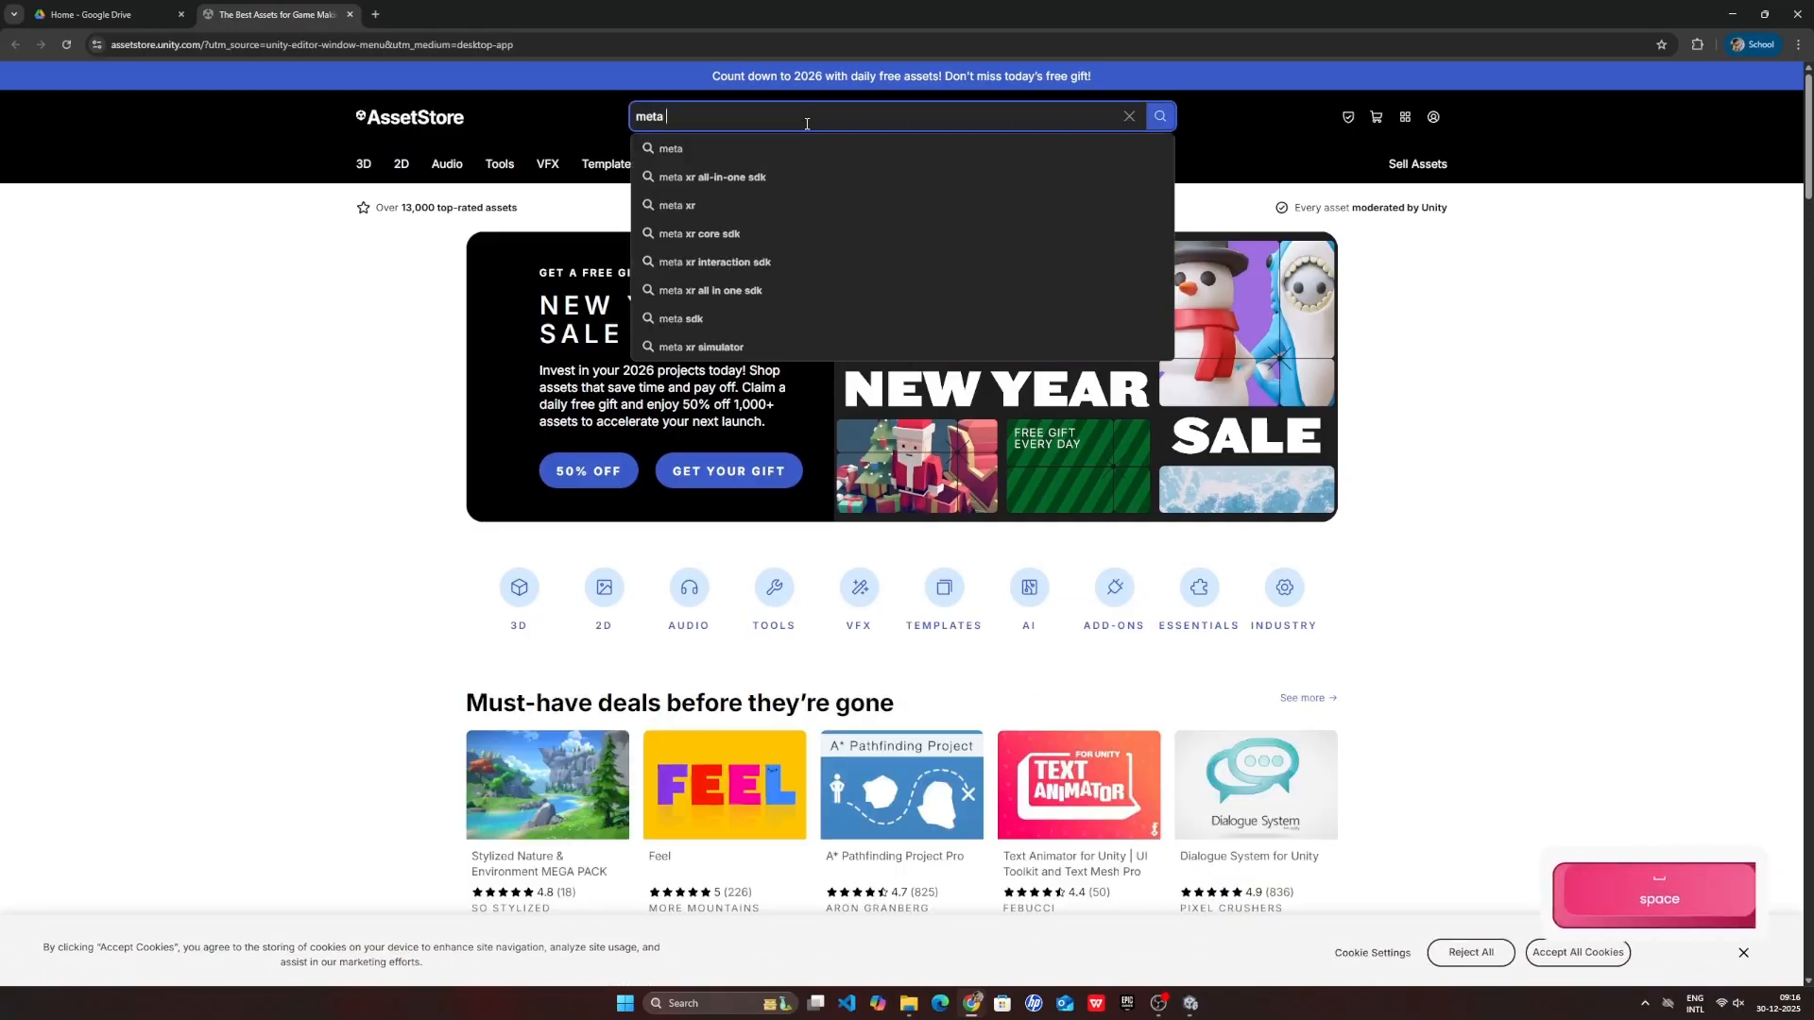
{"action": "type", "text": "xr all"}
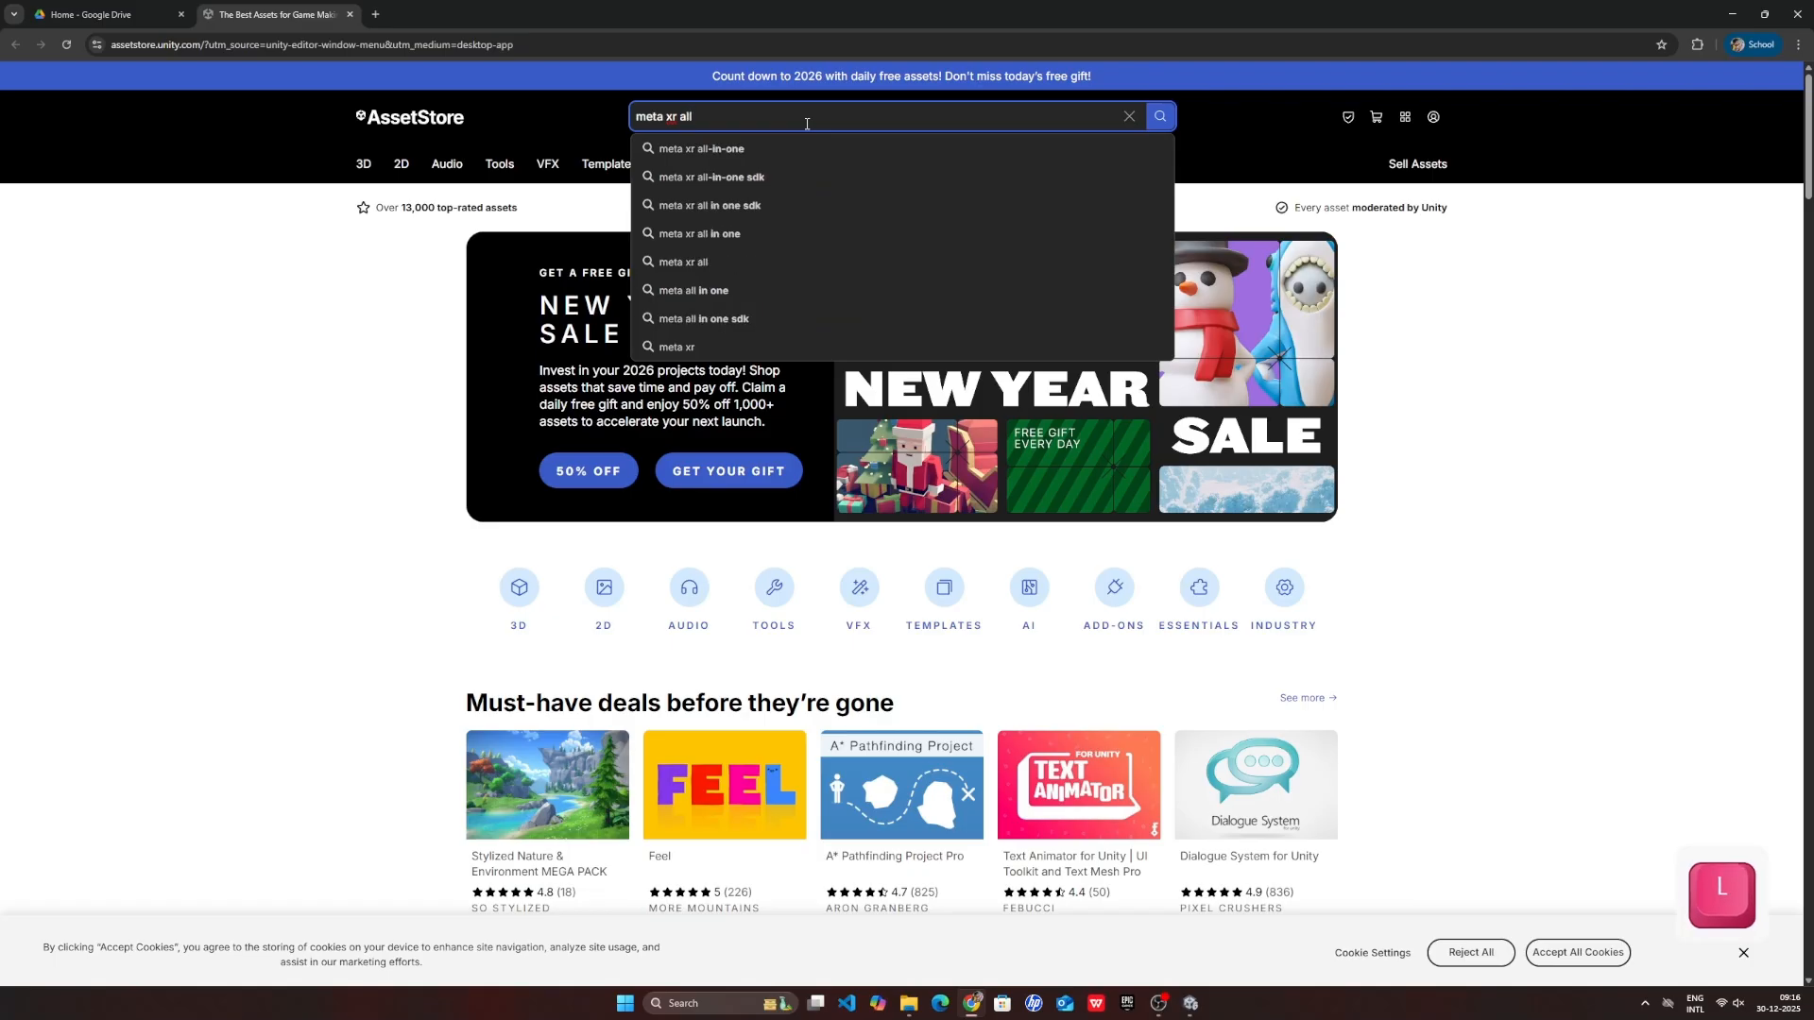
{"action": "left_click", "coordinate": [821, 178]}
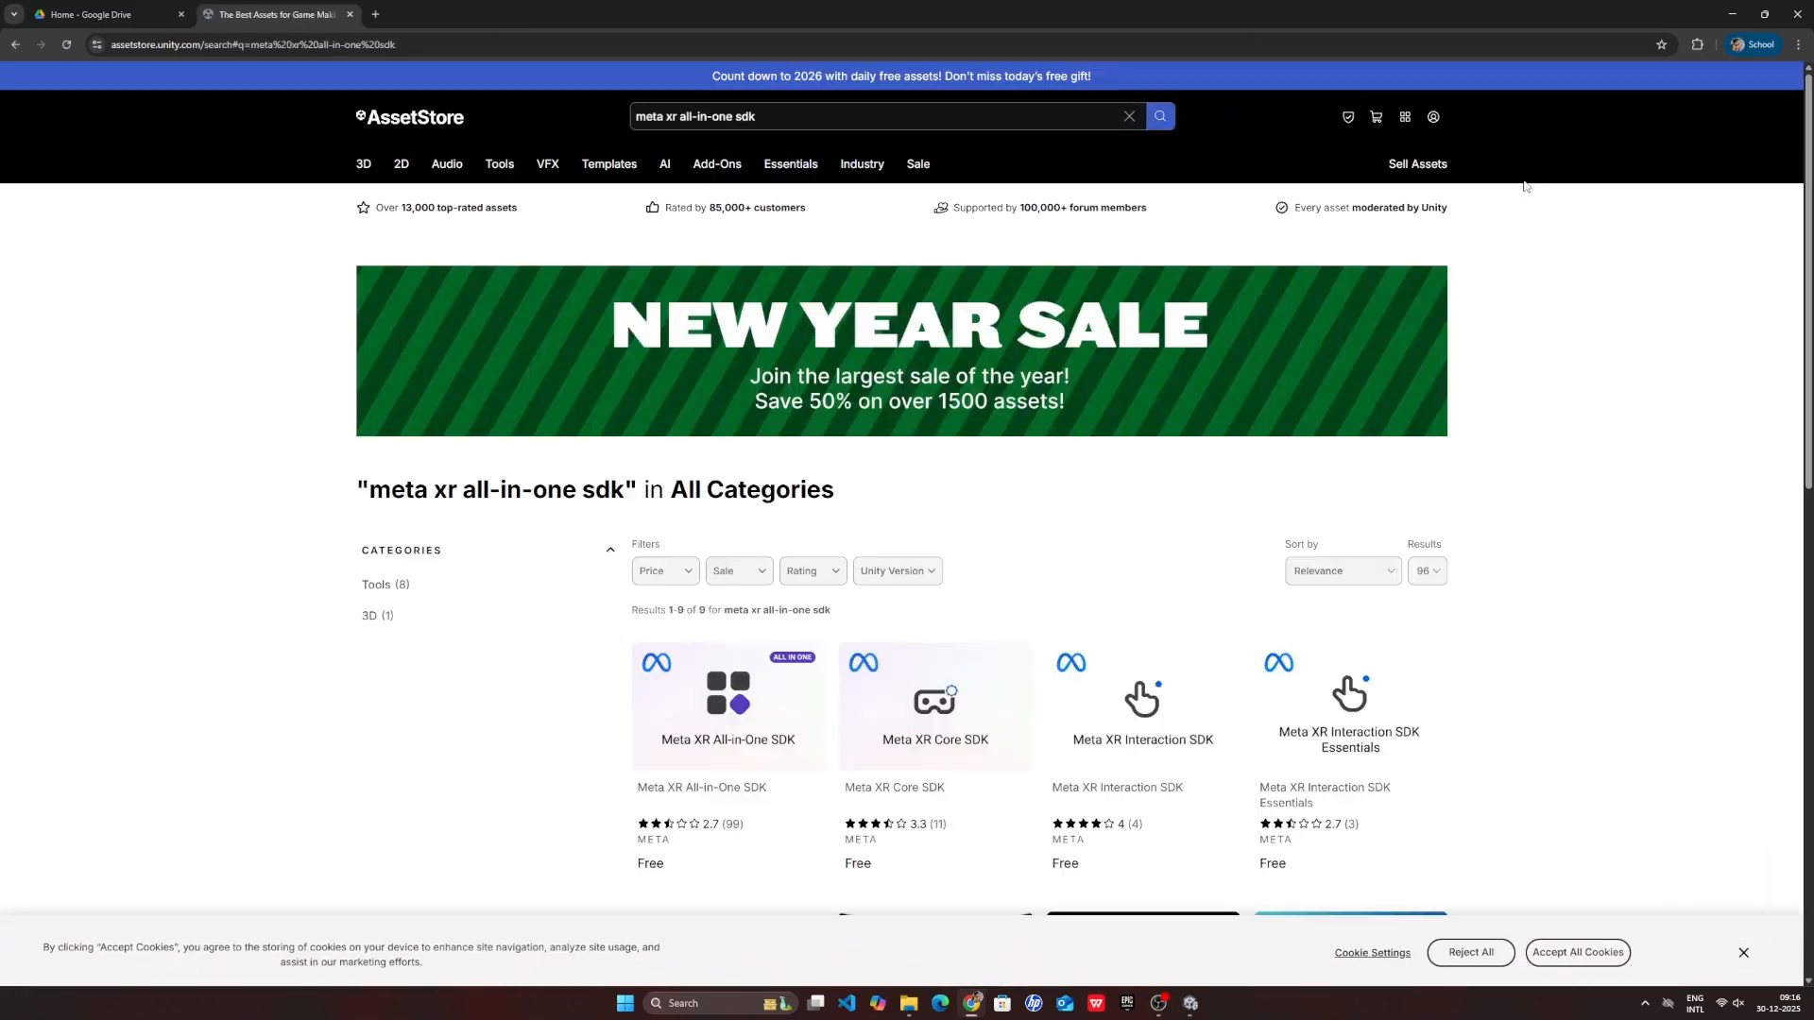
{"action": "scroll", "coordinate": [1535, 358], "scroll_direction": "down", "scroll_amount": 2}
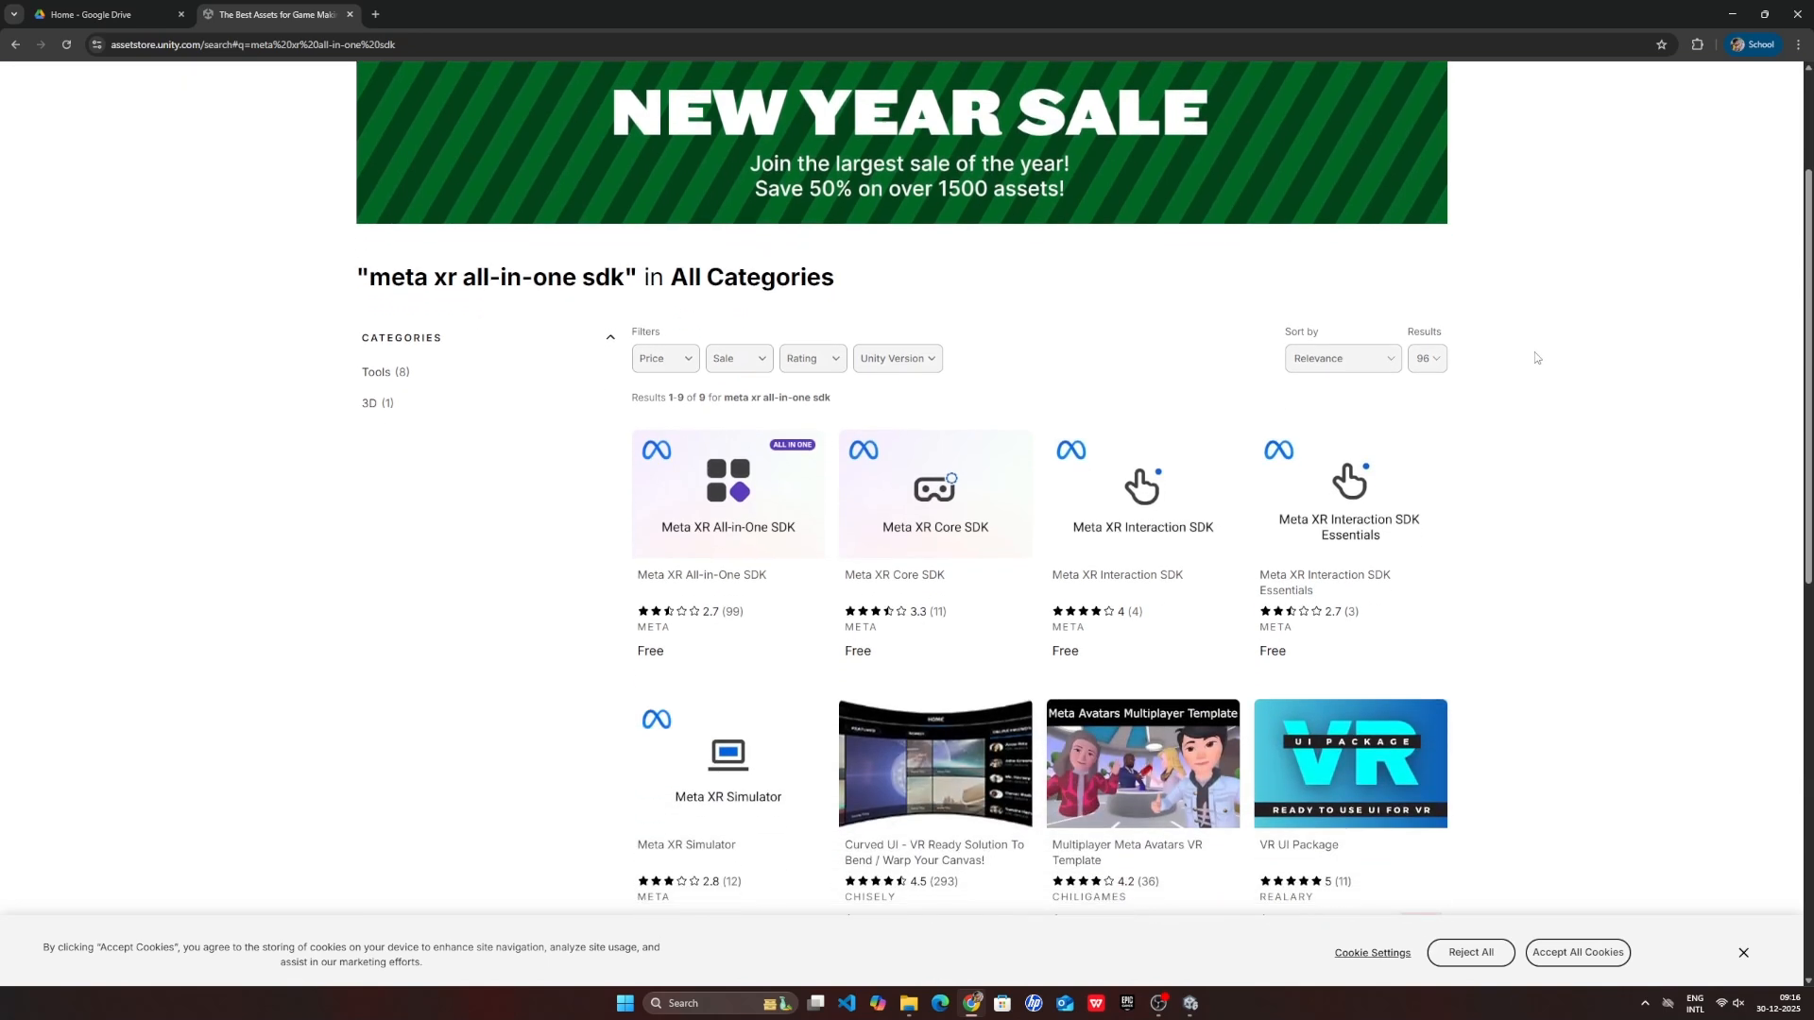
{"action": "left_click", "coordinate": [745, 503]}
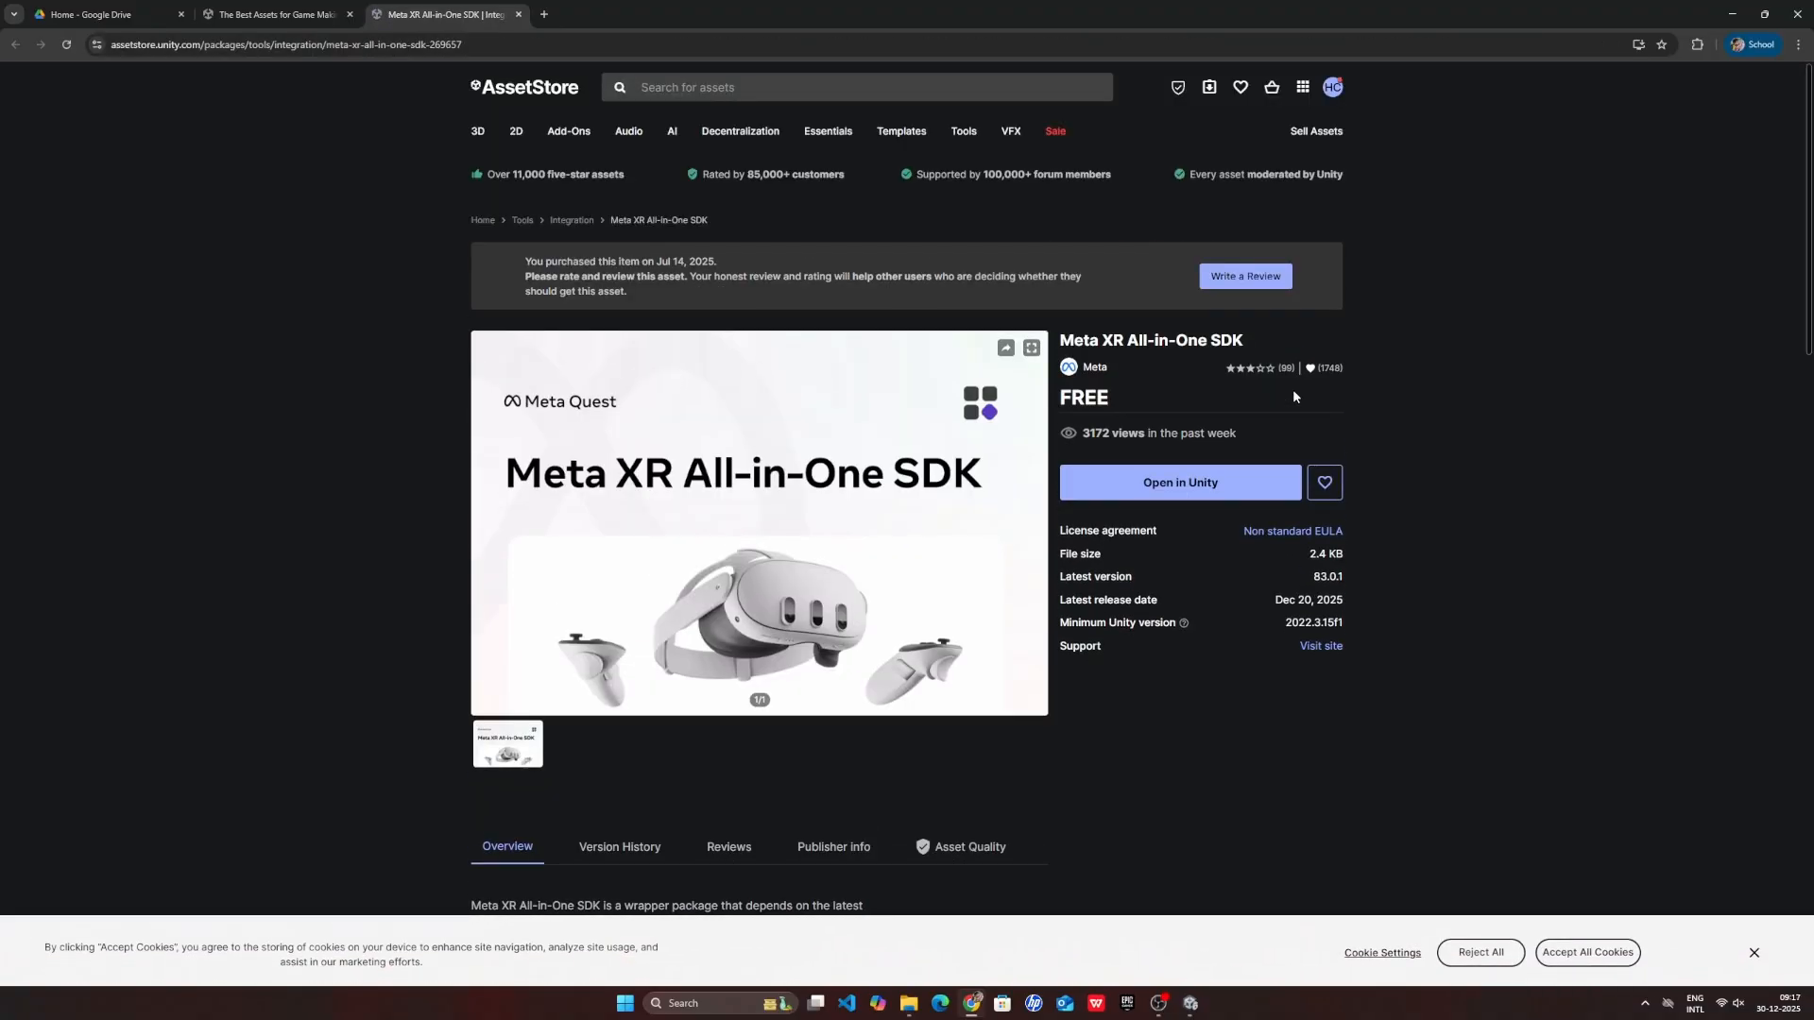
- Open the Meta XR All-in-One SDK in the Unity Editor, always allowing the store to open such links there
{"action": "left_click", "coordinate": [1150, 491]}
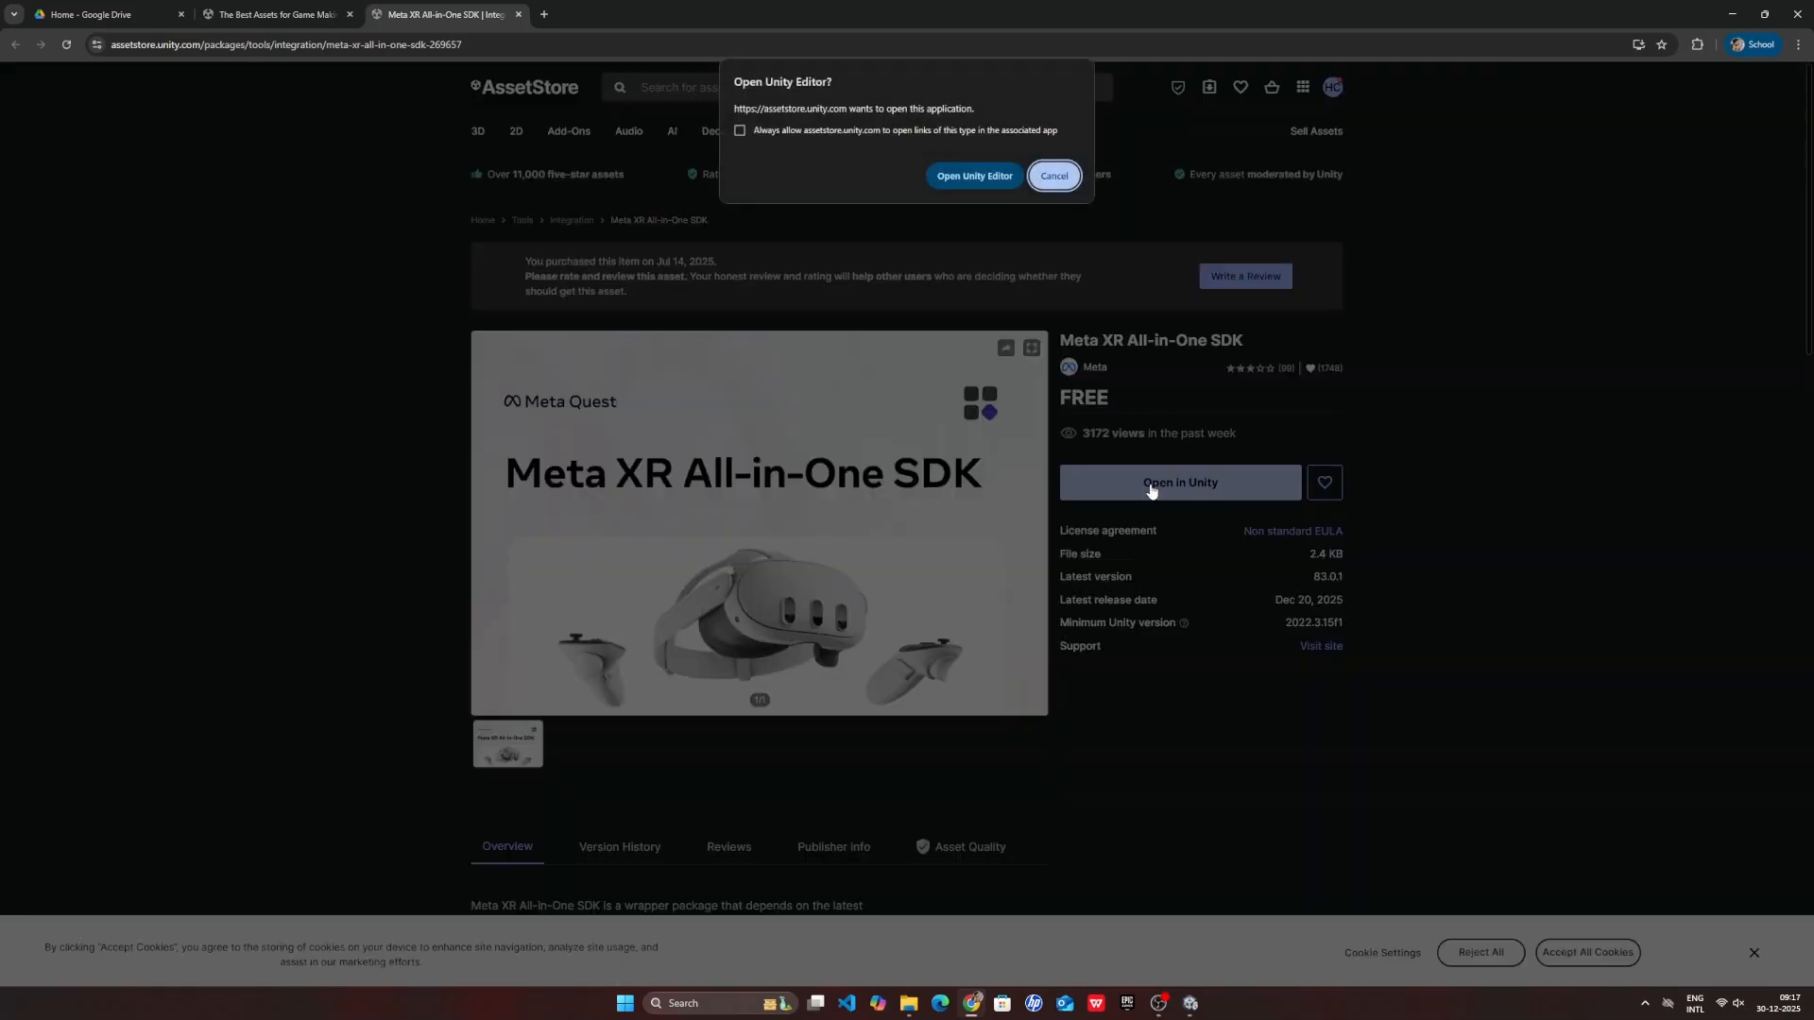
{"action": "left_click", "coordinate": [740, 130]}
{"action": "left_click", "coordinate": [974, 176]}
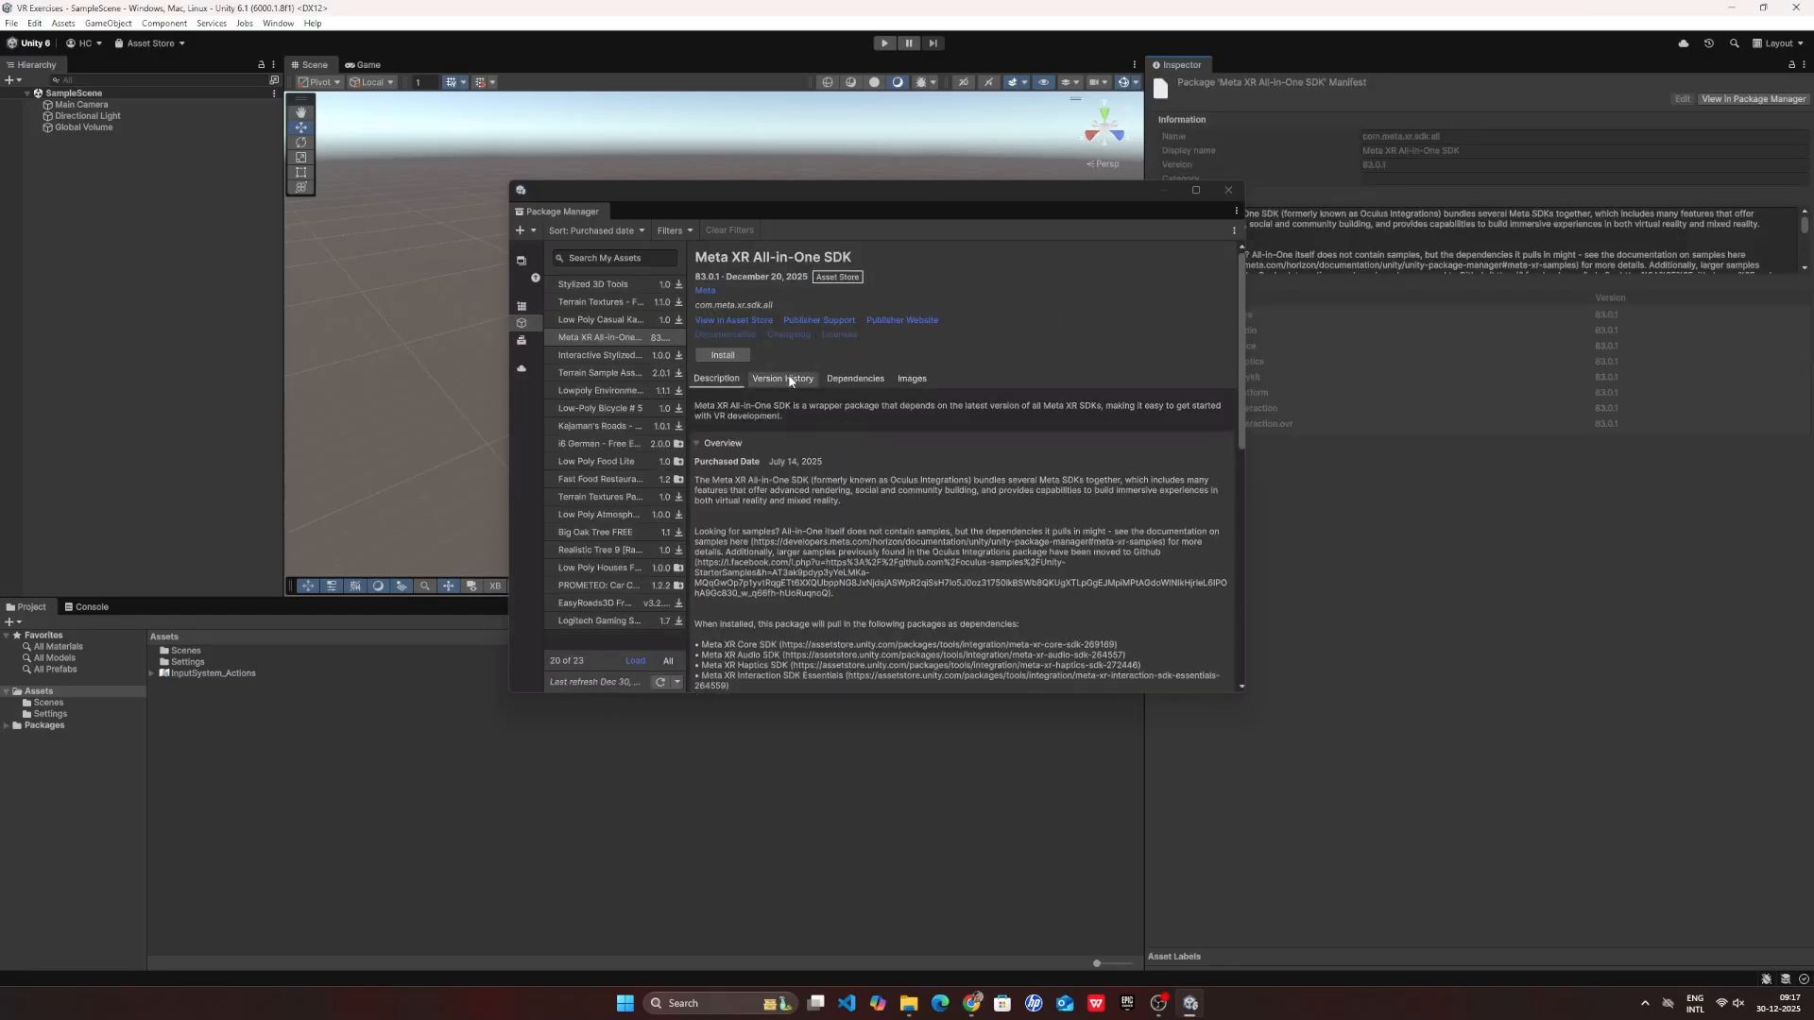
- Install version 71.0.0 of the Meta XR All-in-One SDK from its version history in the Package Manager
{"action": "left_click", "coordinate": [790, 379]}
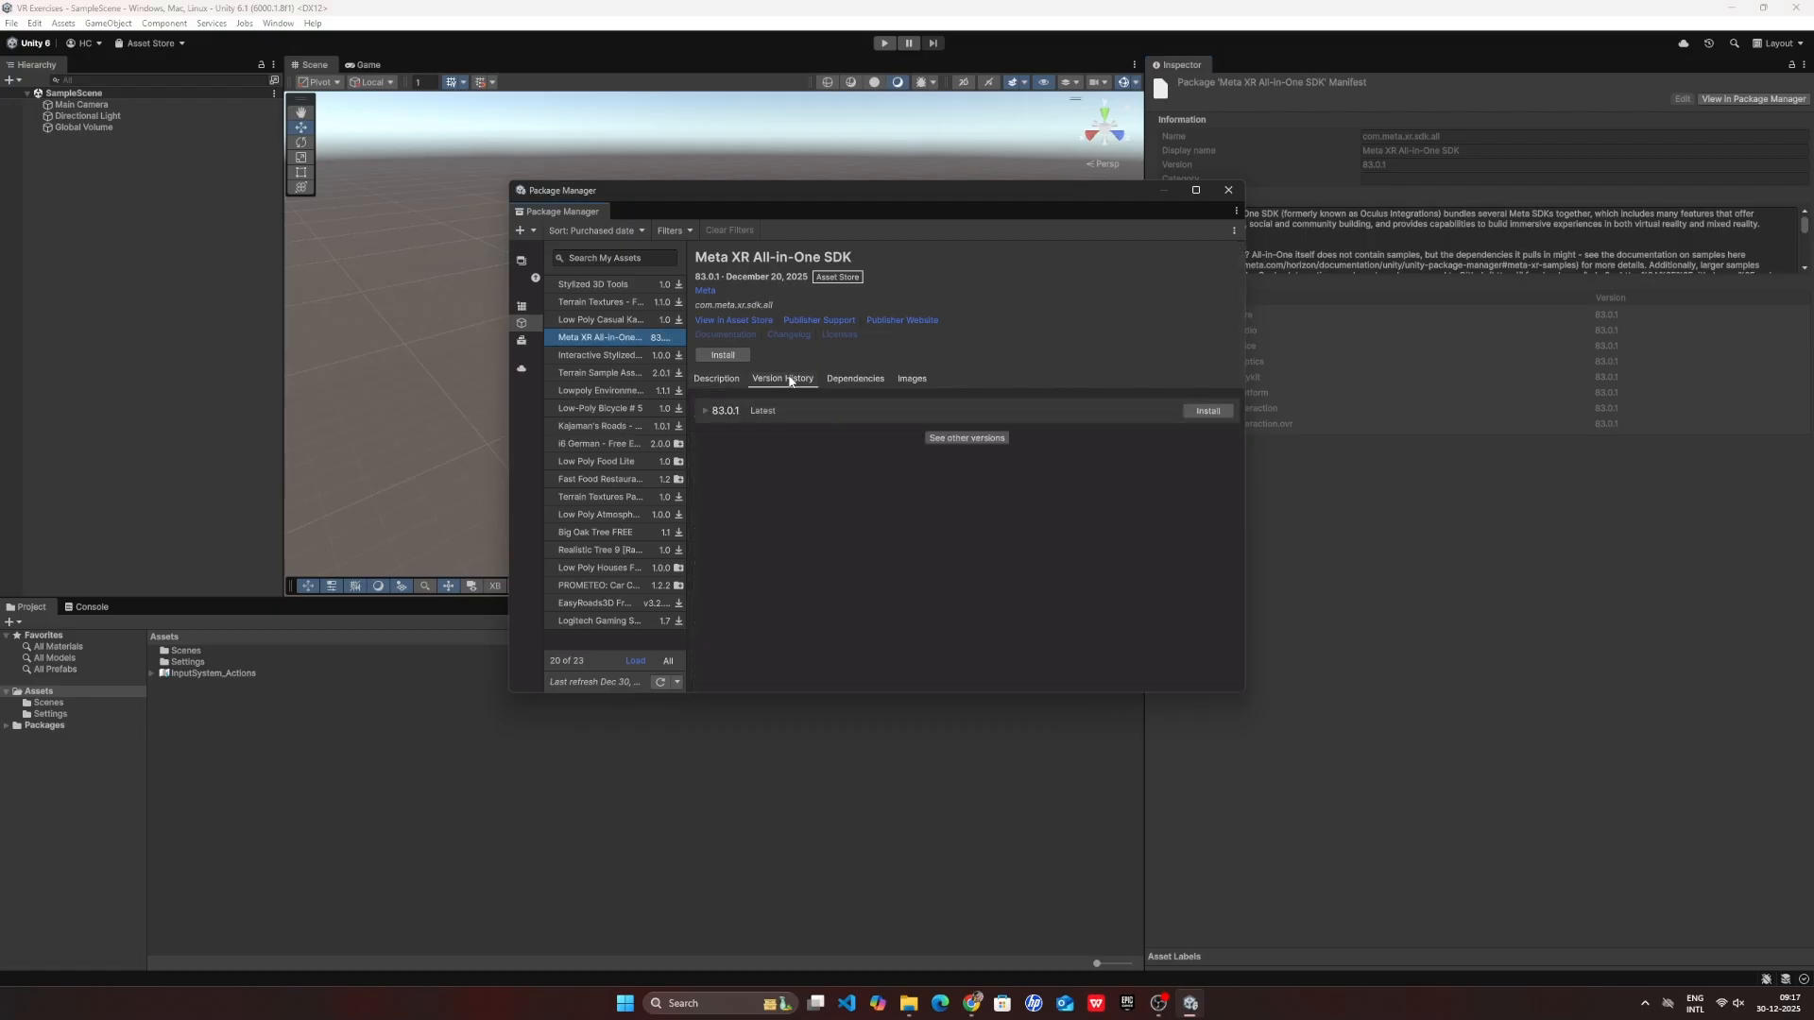
{"action": "left_click", "coordinate": [706, 411]}
{"action": "left_click", "coordinate": [966, 471]}
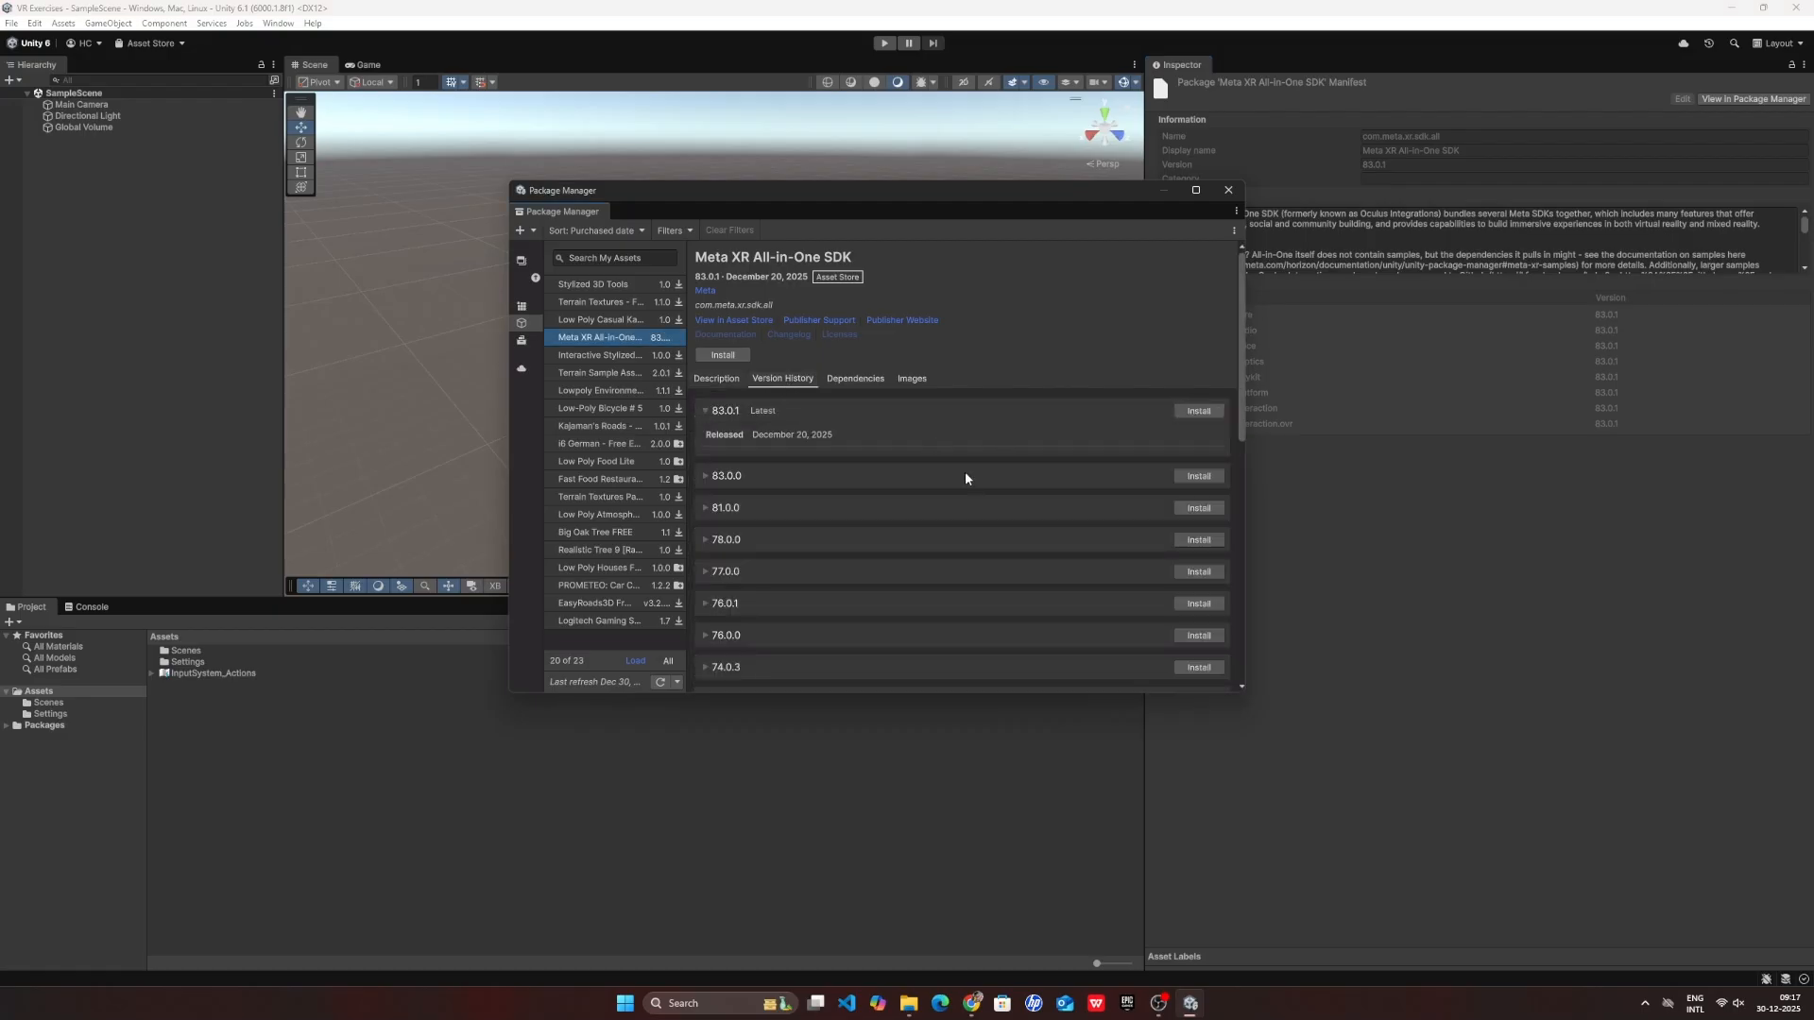
{"action": "scroll", "coordinate": [966, 472], "scroll_direction": "down", "scroll_amount": 5}
{"action": "scroll", "coordinate": [966, 478], "scroll_direction": "down", "scroll_amount": 2}
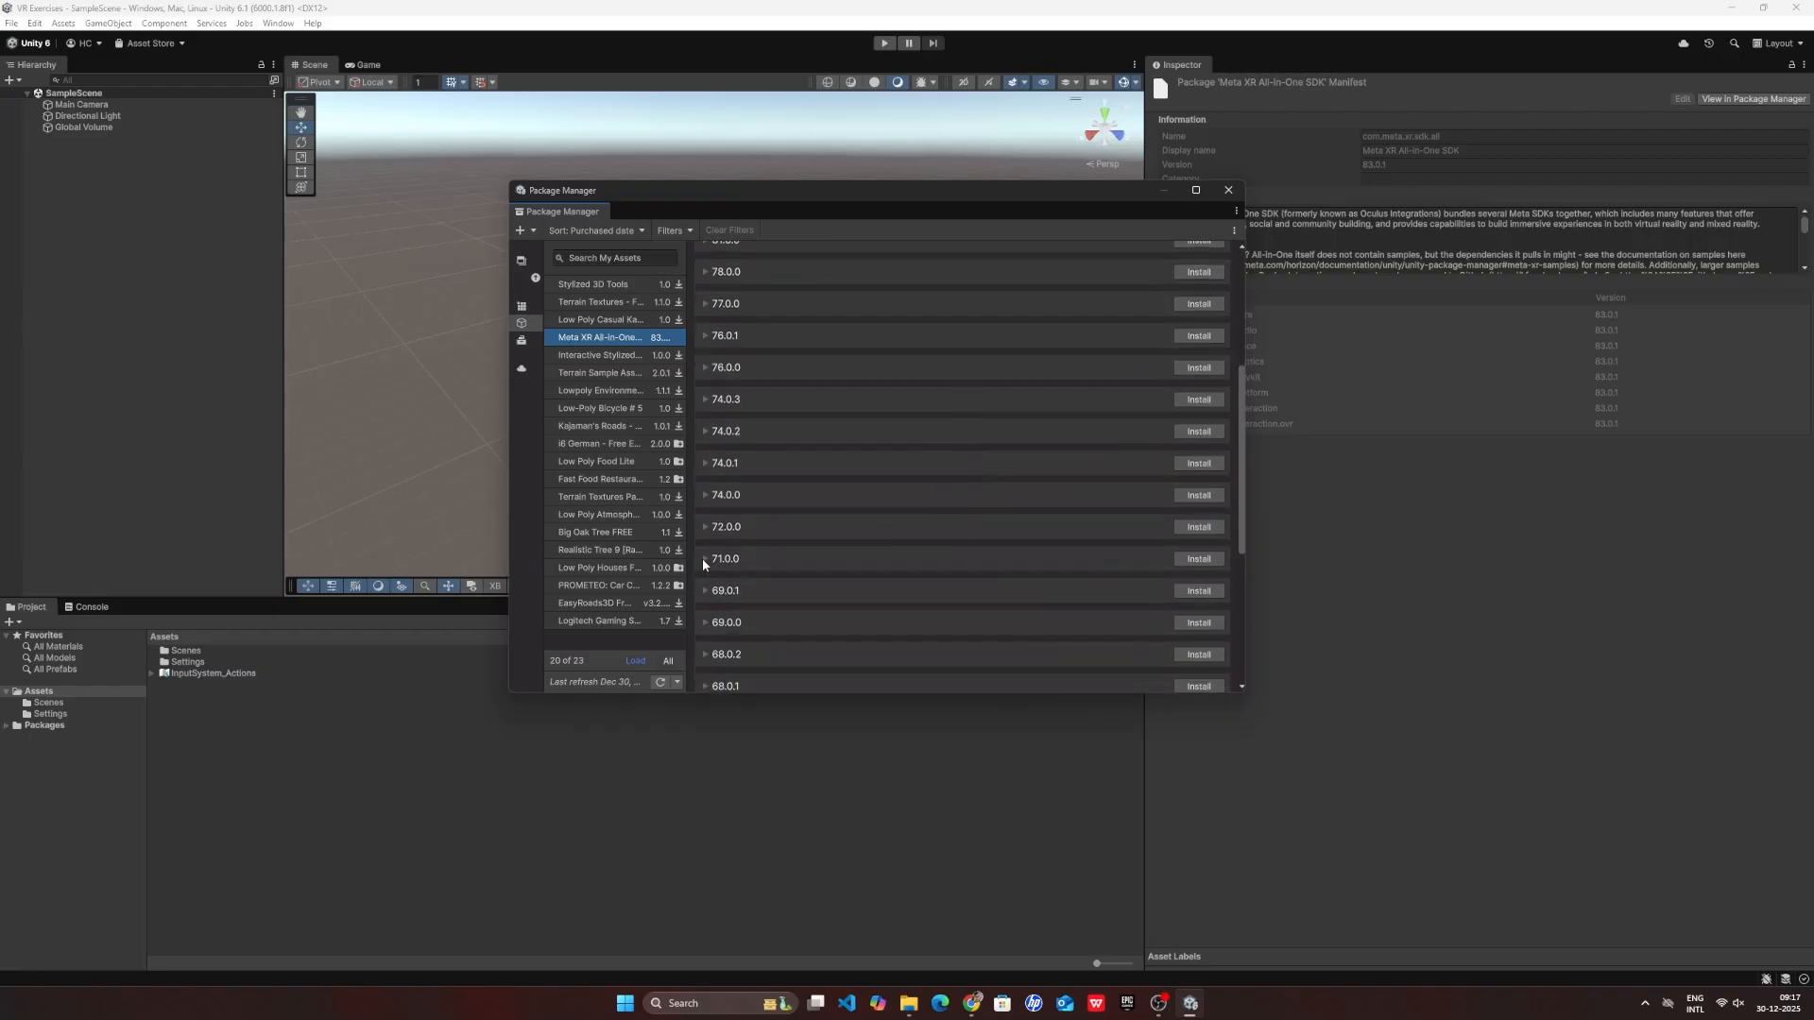
{"action": "scroll", "coordinate": [703, 563], "scroll_direction": "down", "scroll_amount": 1}
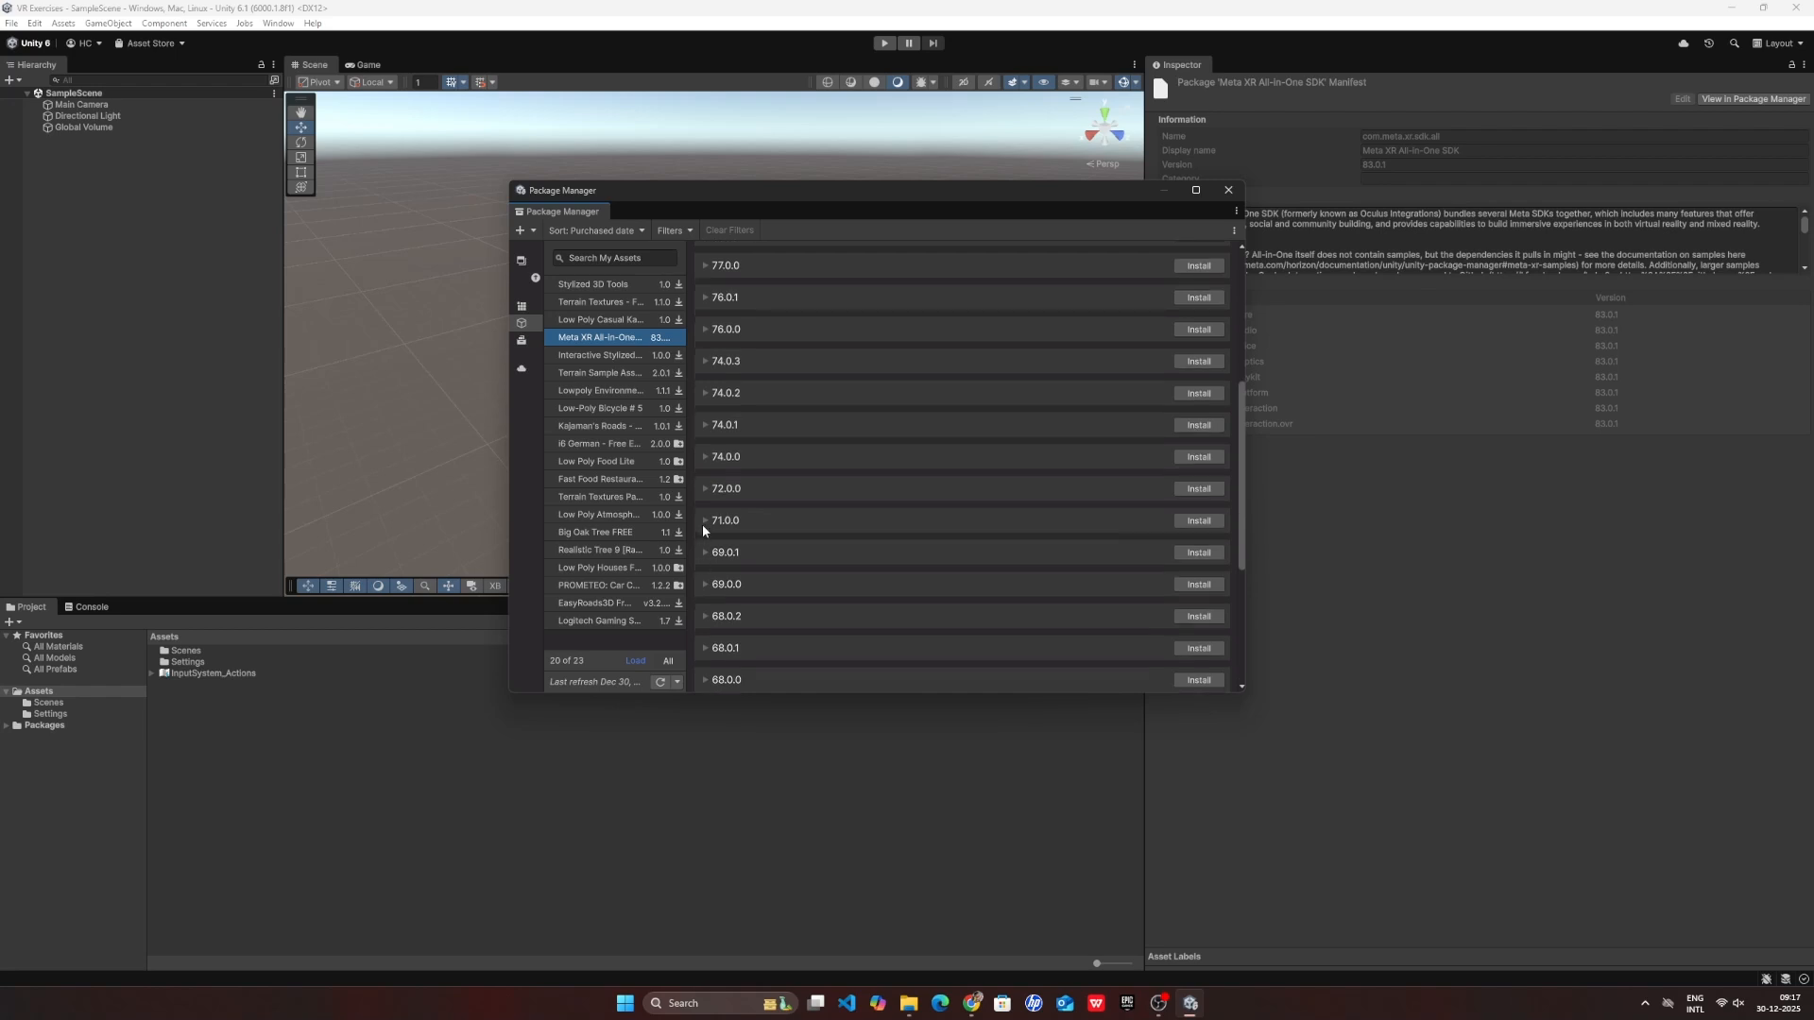
{"action": "left_click", "coordinate": [703, 522]}
{"action": "scroll", "coordinate": [971, 530], "scroll_direction": "down", "scroll_amount": 4}
{"action": "scroll", "coordinate": [971, 530], "scroll_direction": "up", "scroll_amount": 1}
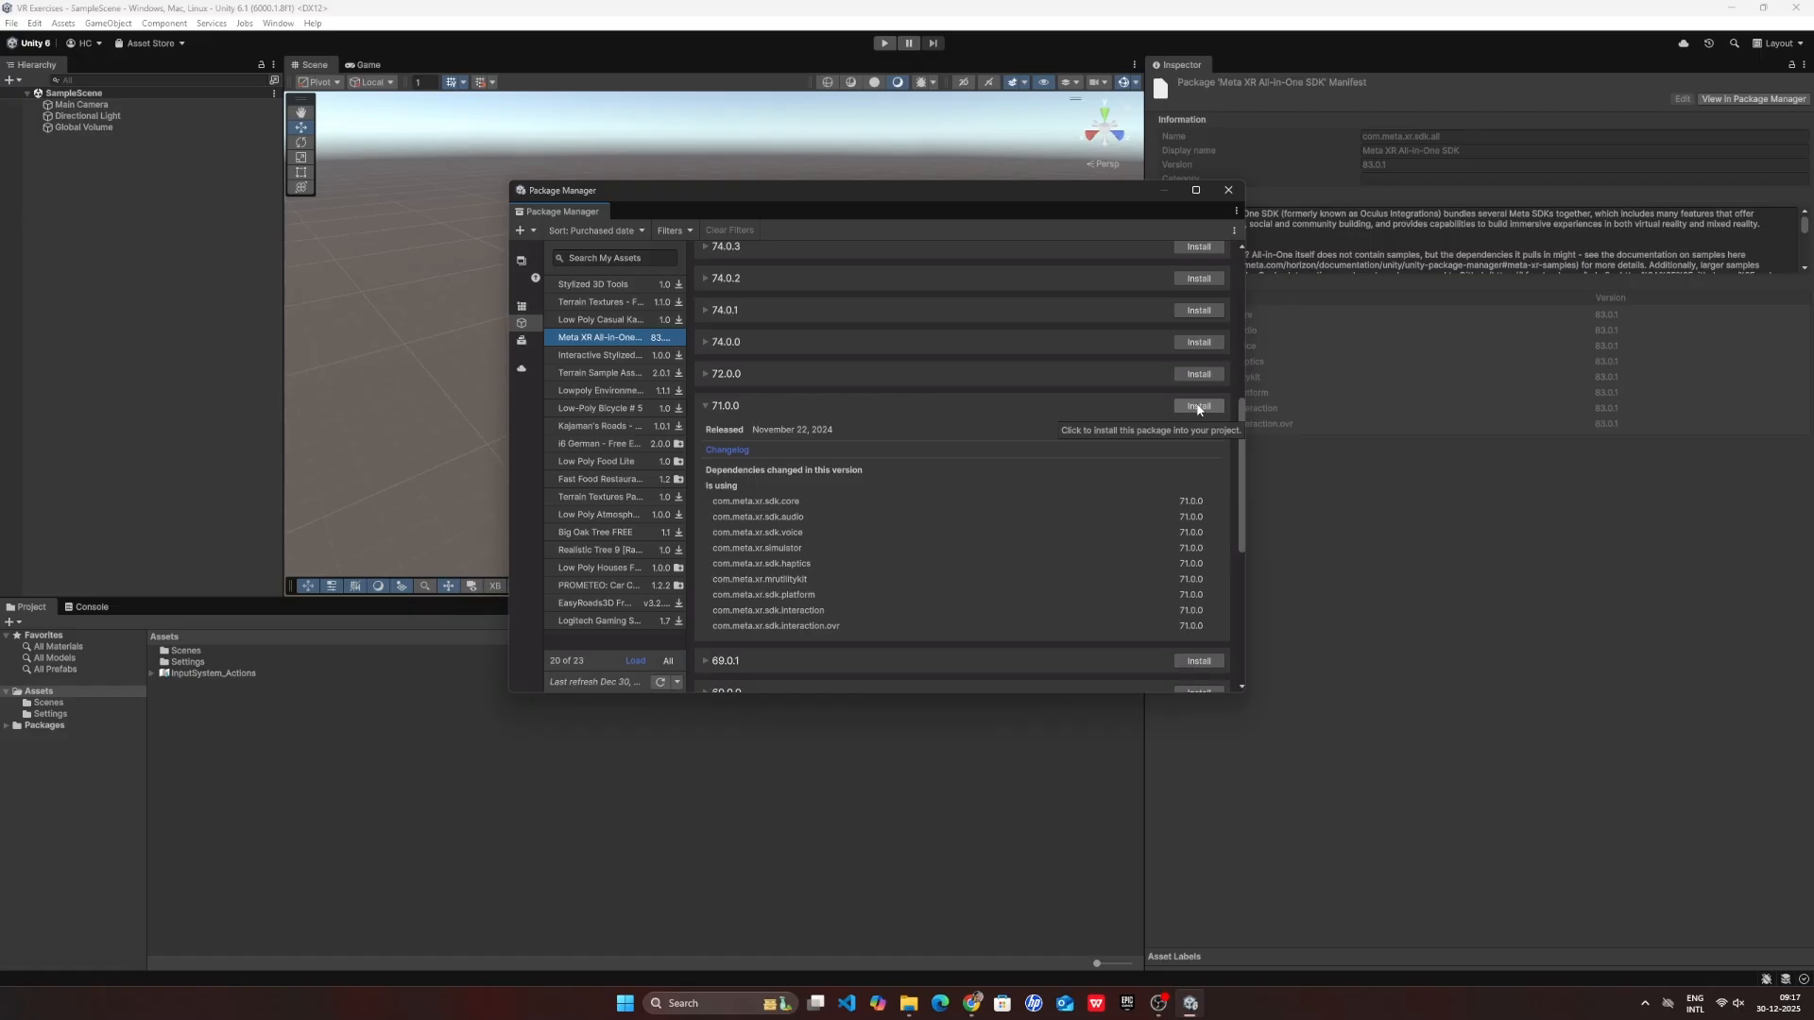
{"action": "left_click", "coordinate": [1198, 406]}
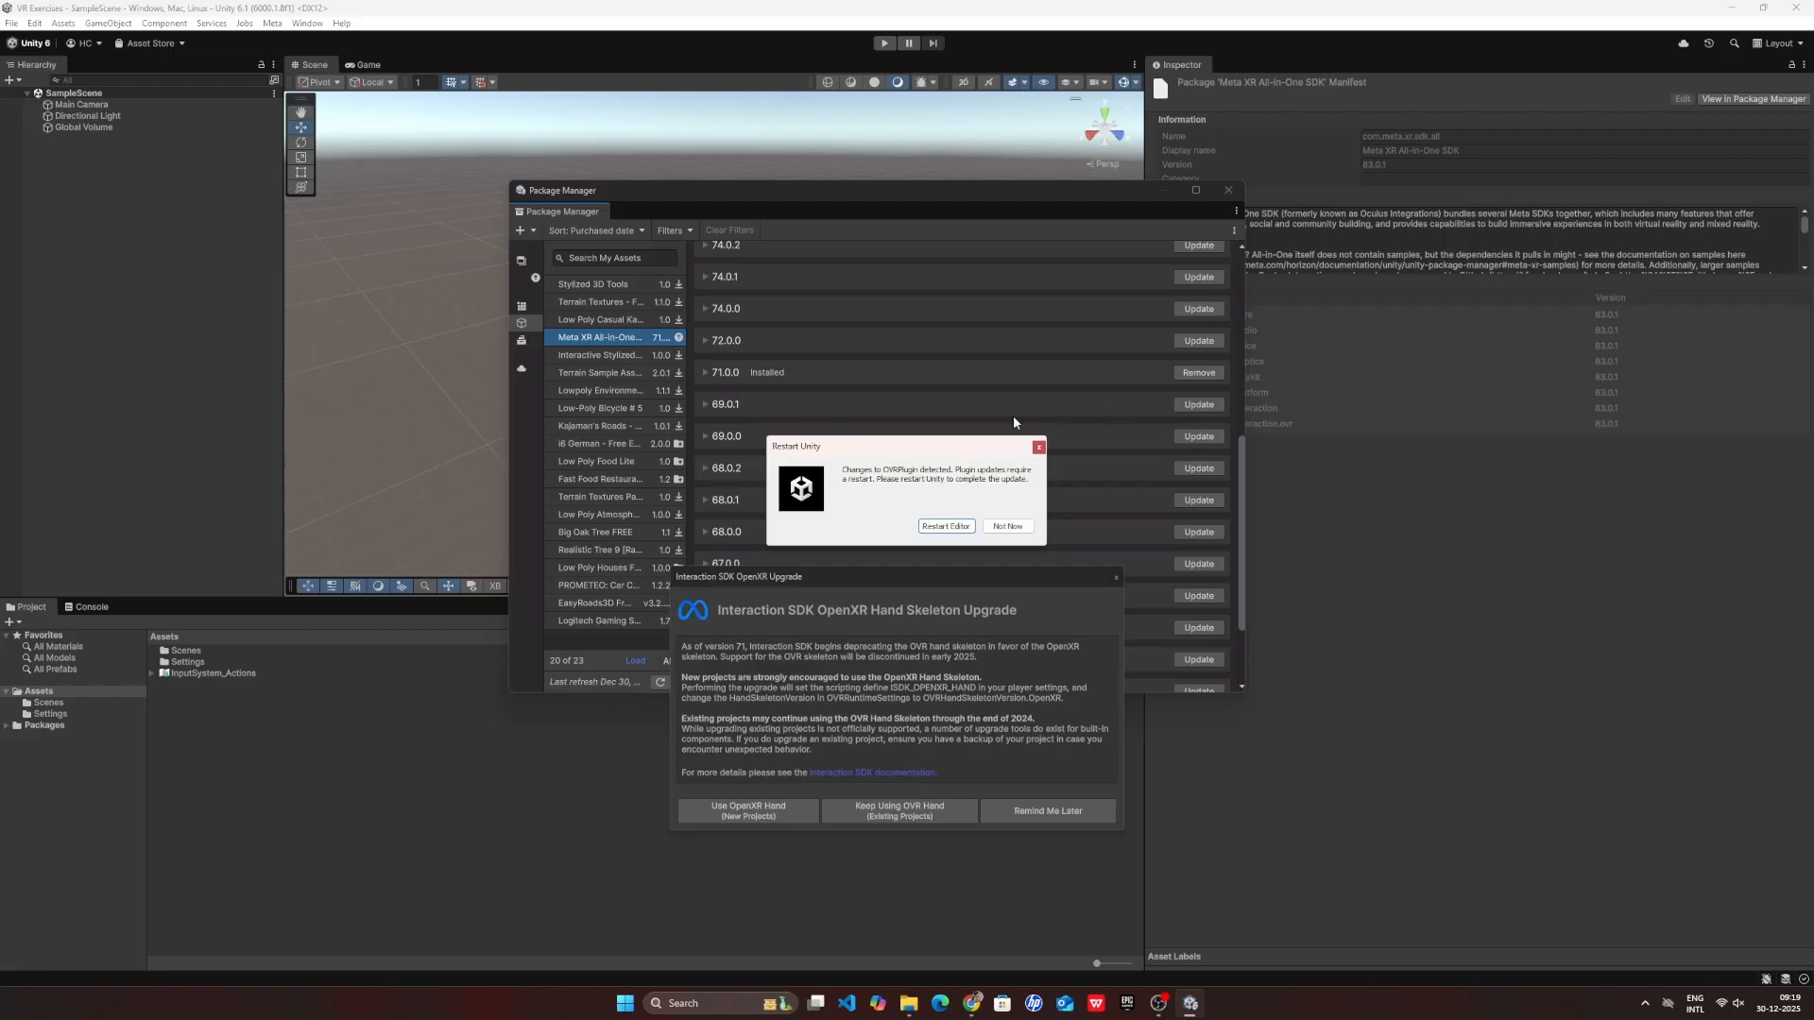
- Restart the Unity Editor to complete the plugin update, choose Use OpenXR Hand for the hand skeleton and close the Package Manager
{"action": "left_click", "coordinate": [947, 526]}
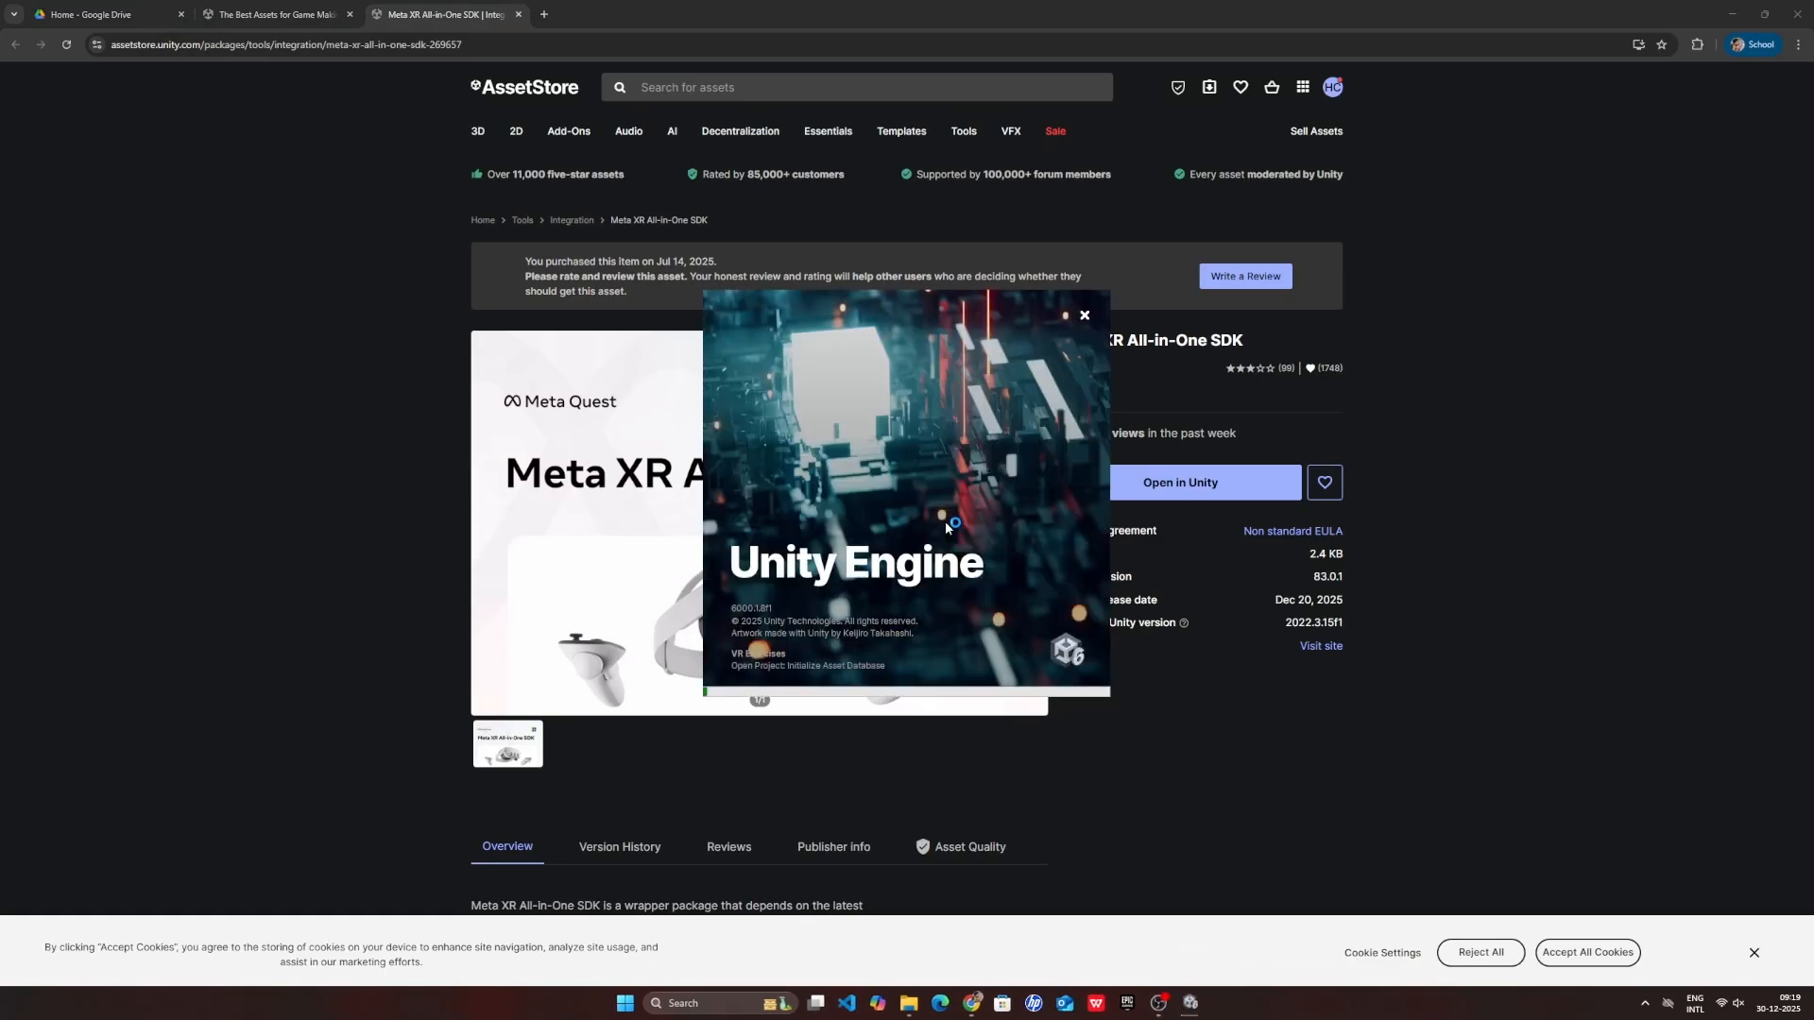
{"action": "left_click", "coordinate": [1731, 14]}
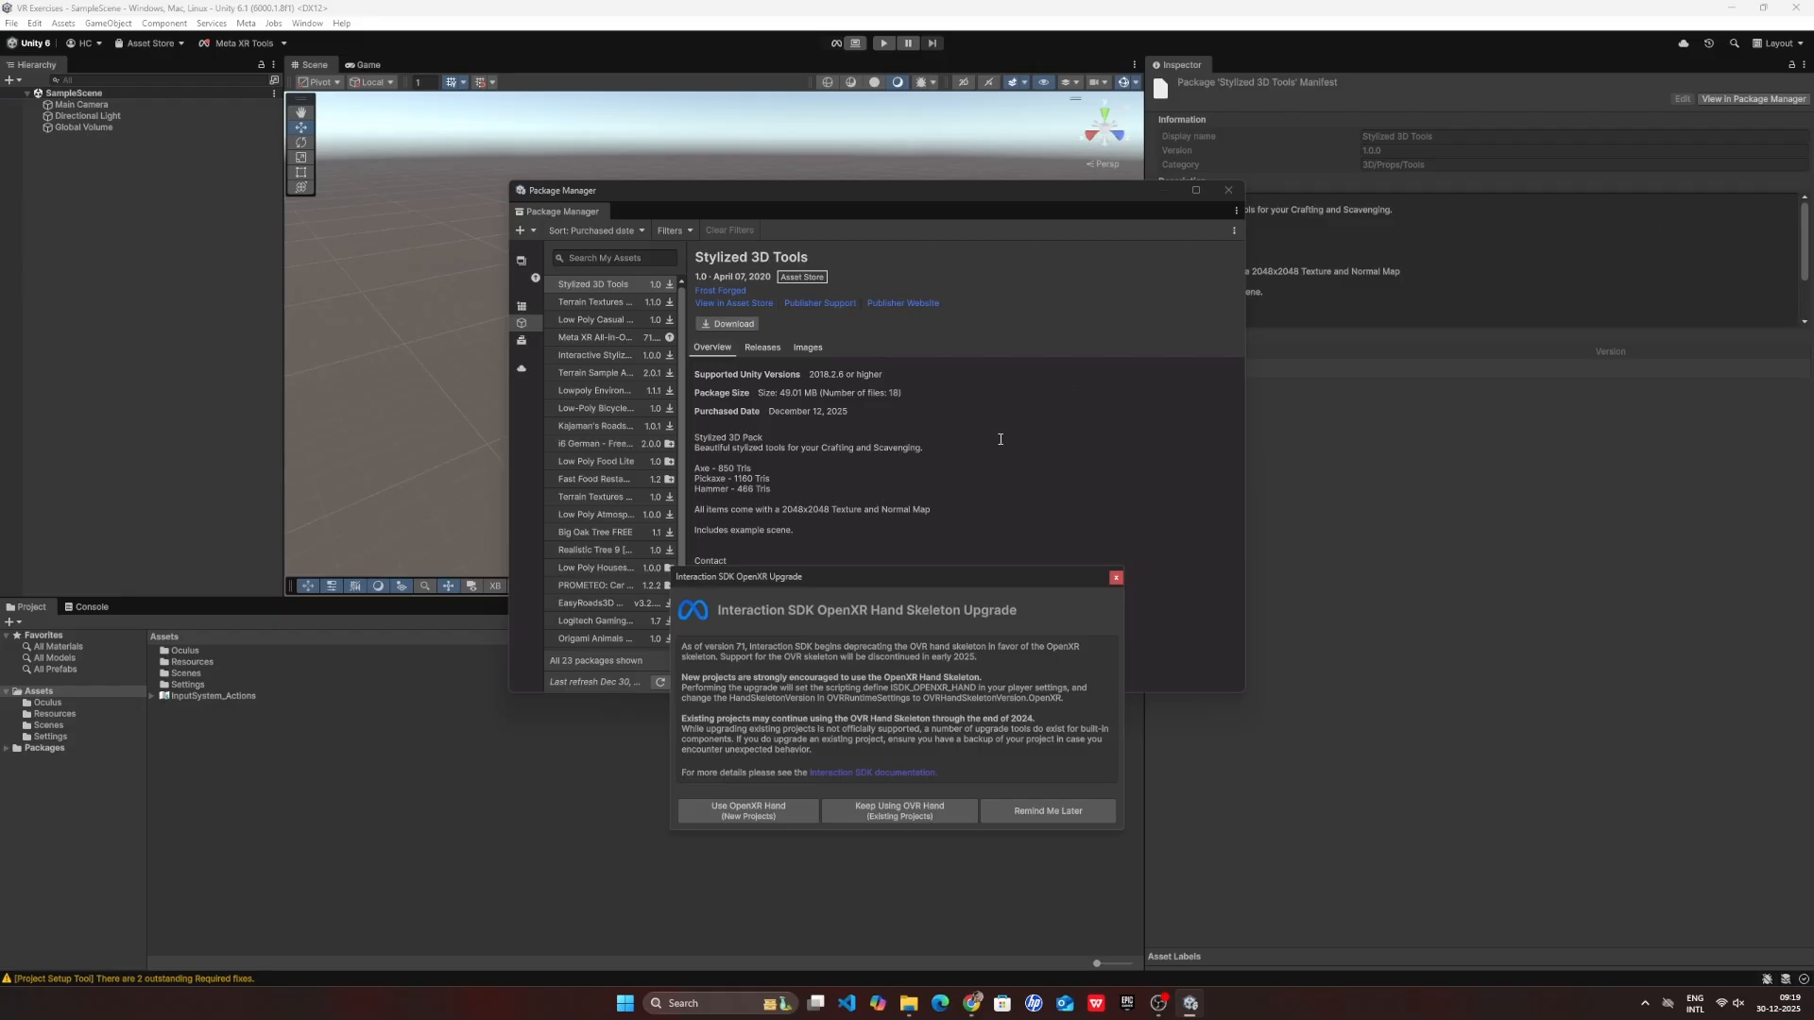
{"action": "left_click", "coordinate": [761, 813]}
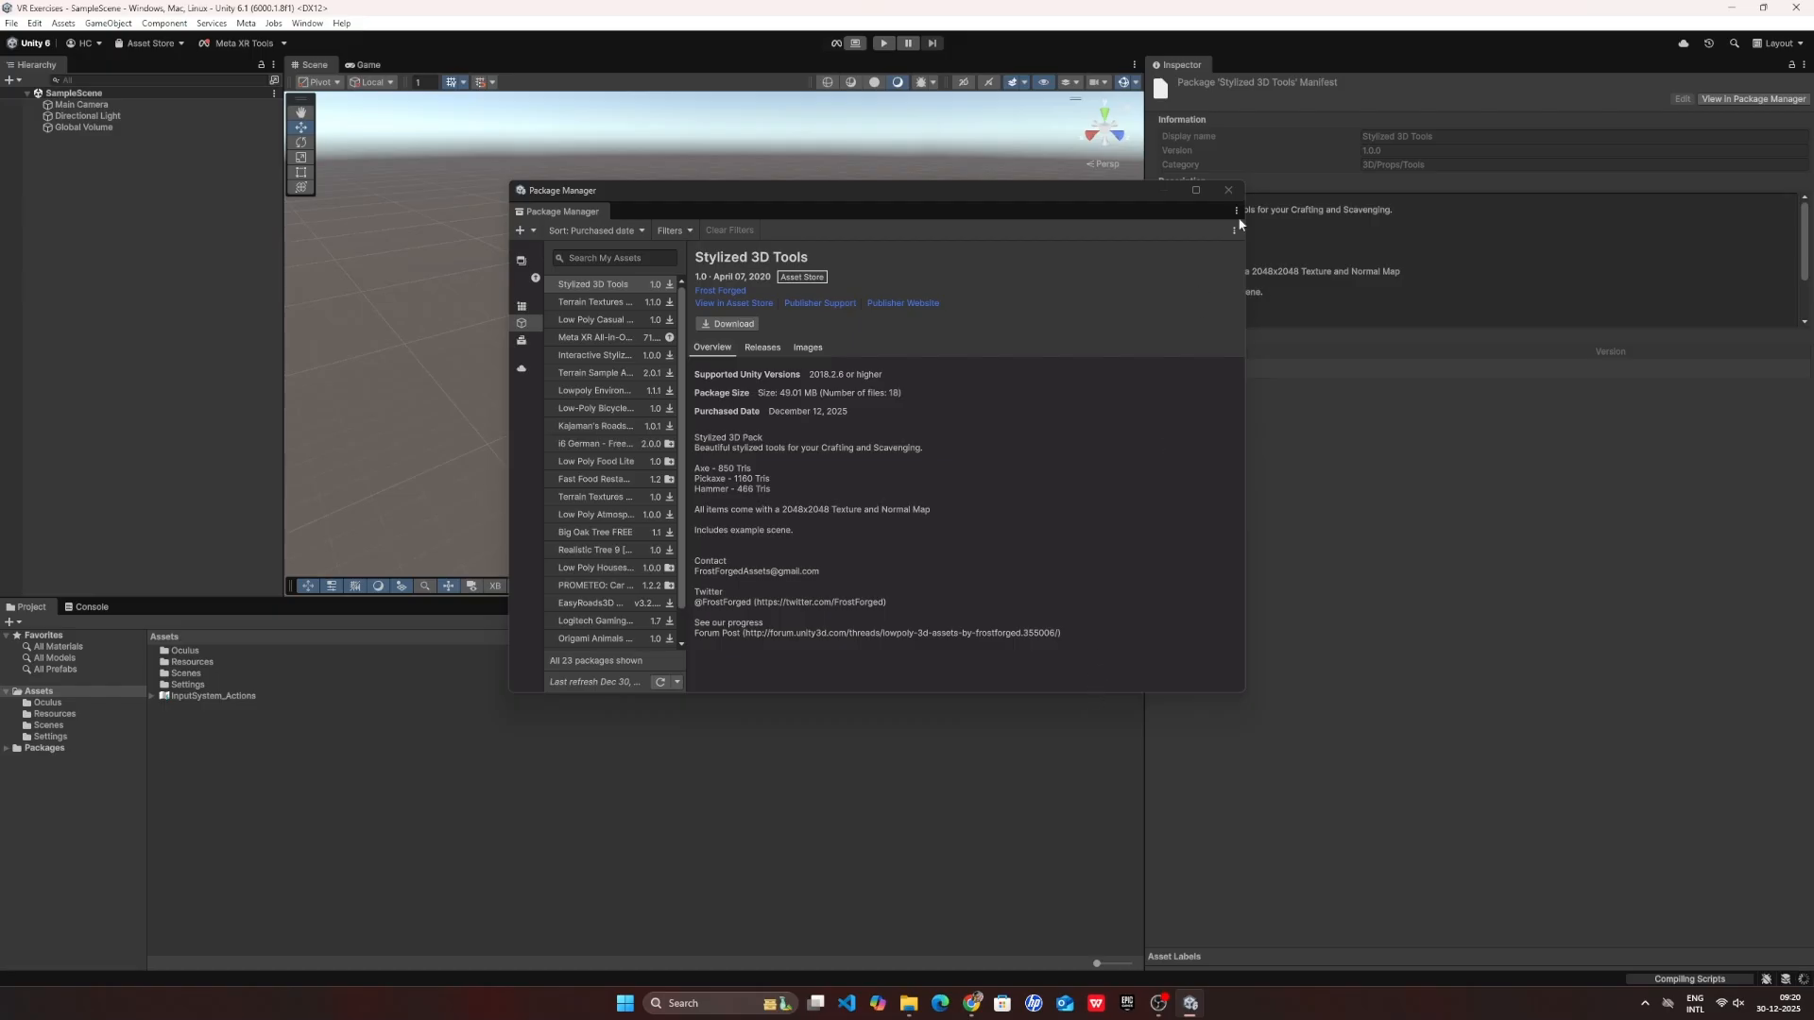
{"action": "left_click", "coordinate": [1229, 191]}
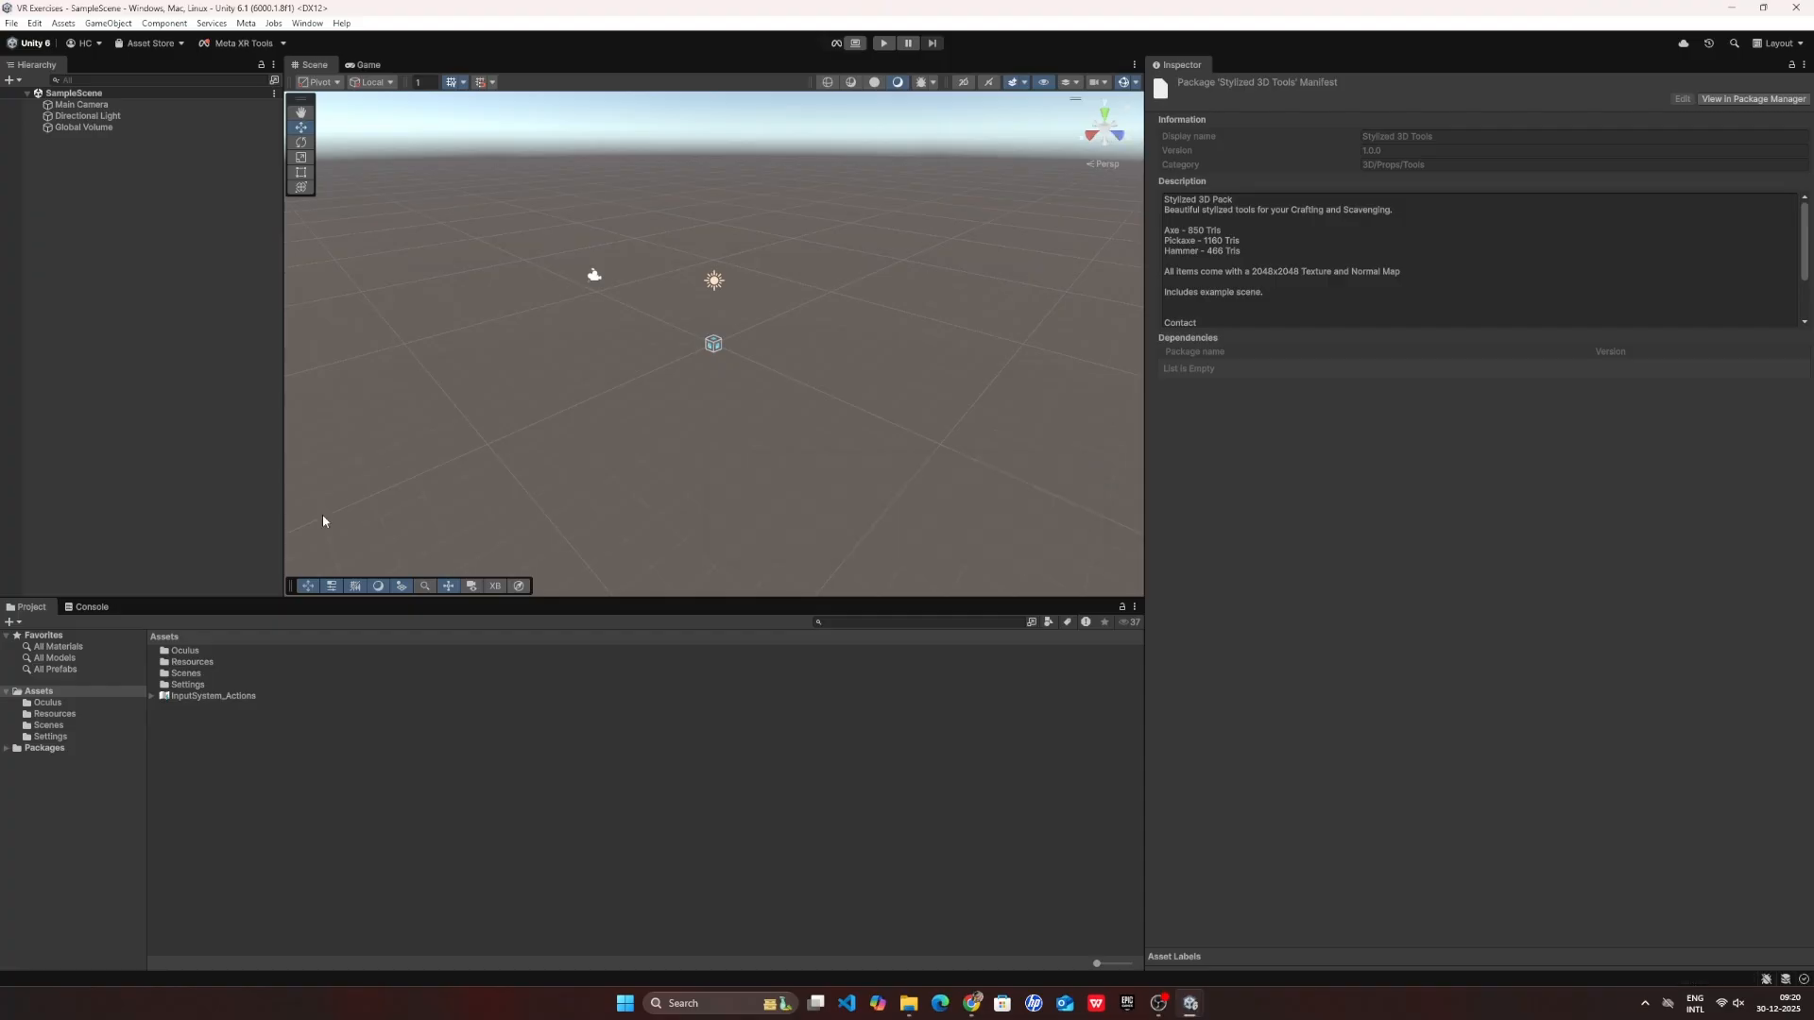
- Enlarge the asset icons in the Project window to full size and delete the Main Camera from SampleScene
{"action": "mouse_move", "coordinate": [561, 291]}
{"action": "right_mouse_down"}
{"action": "mouse_move", "coordinate": [661, 380]}
{"action": "mouse_move", "coordinate": [555, 299]}
{"action": "right_mouse_up"}
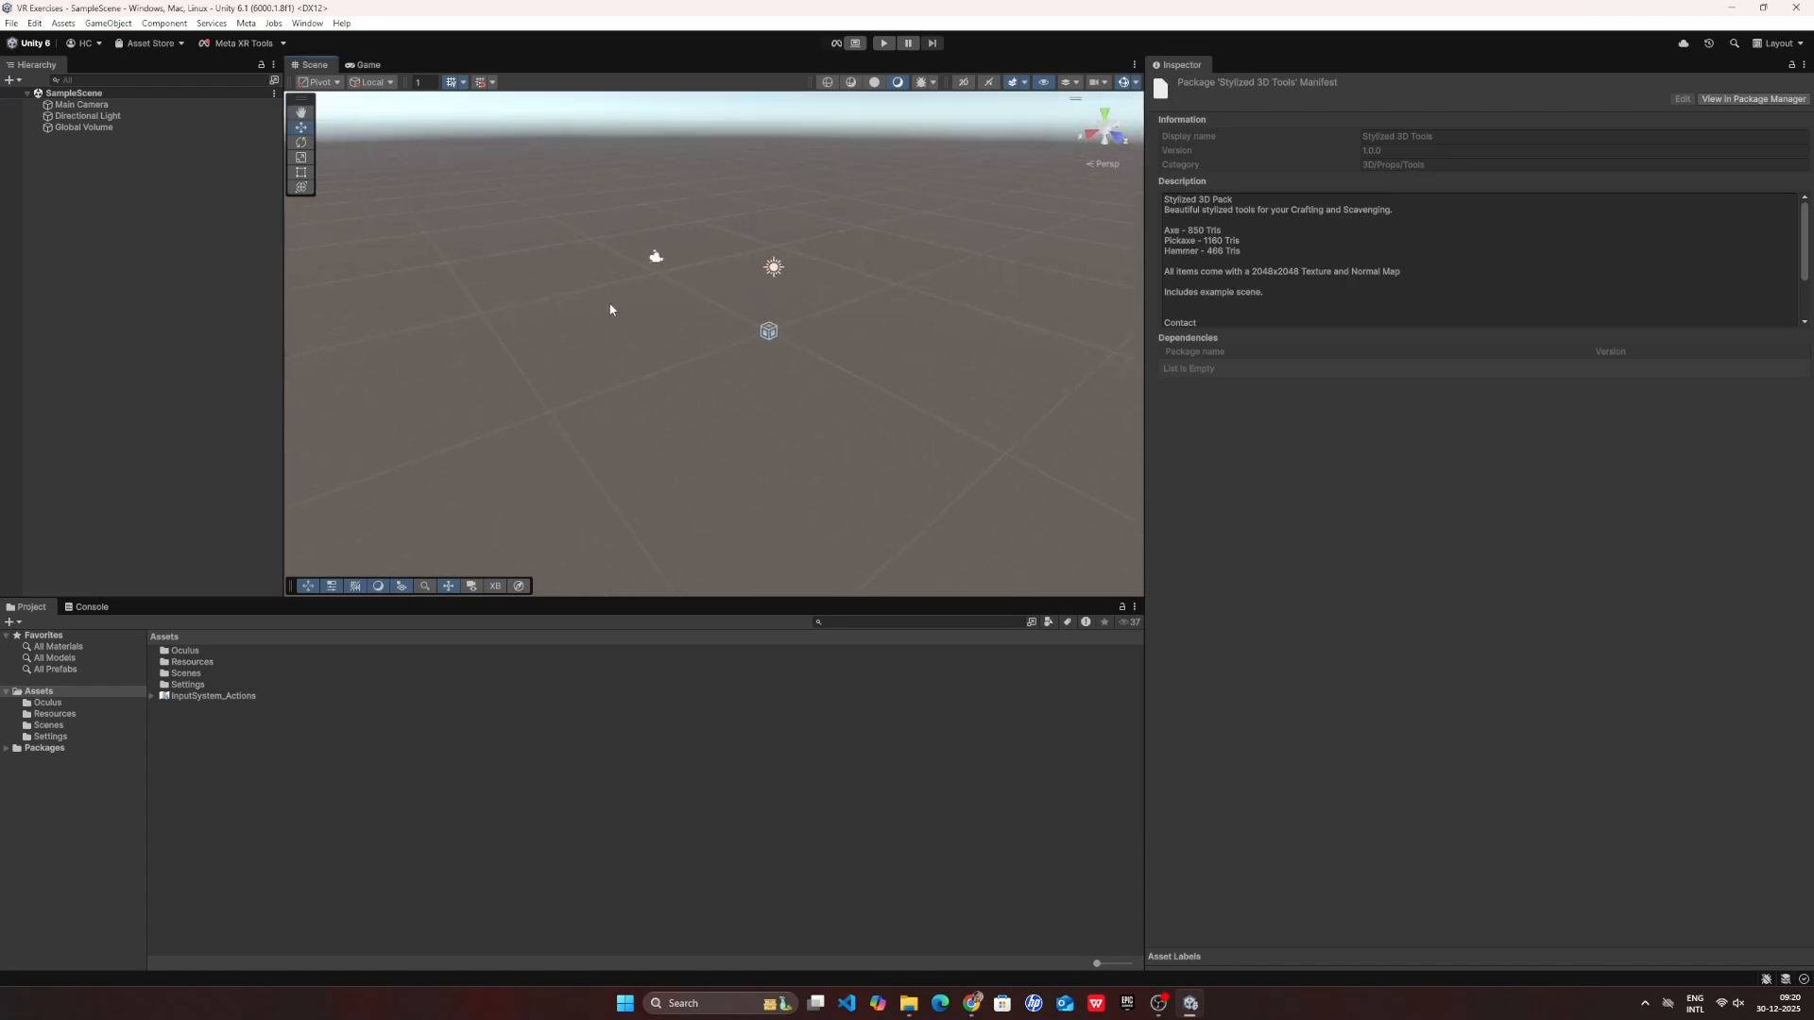
{"action": "left_click_drag", "start_coordinate": [1097, 963], "coordinate": [1167, 963]}
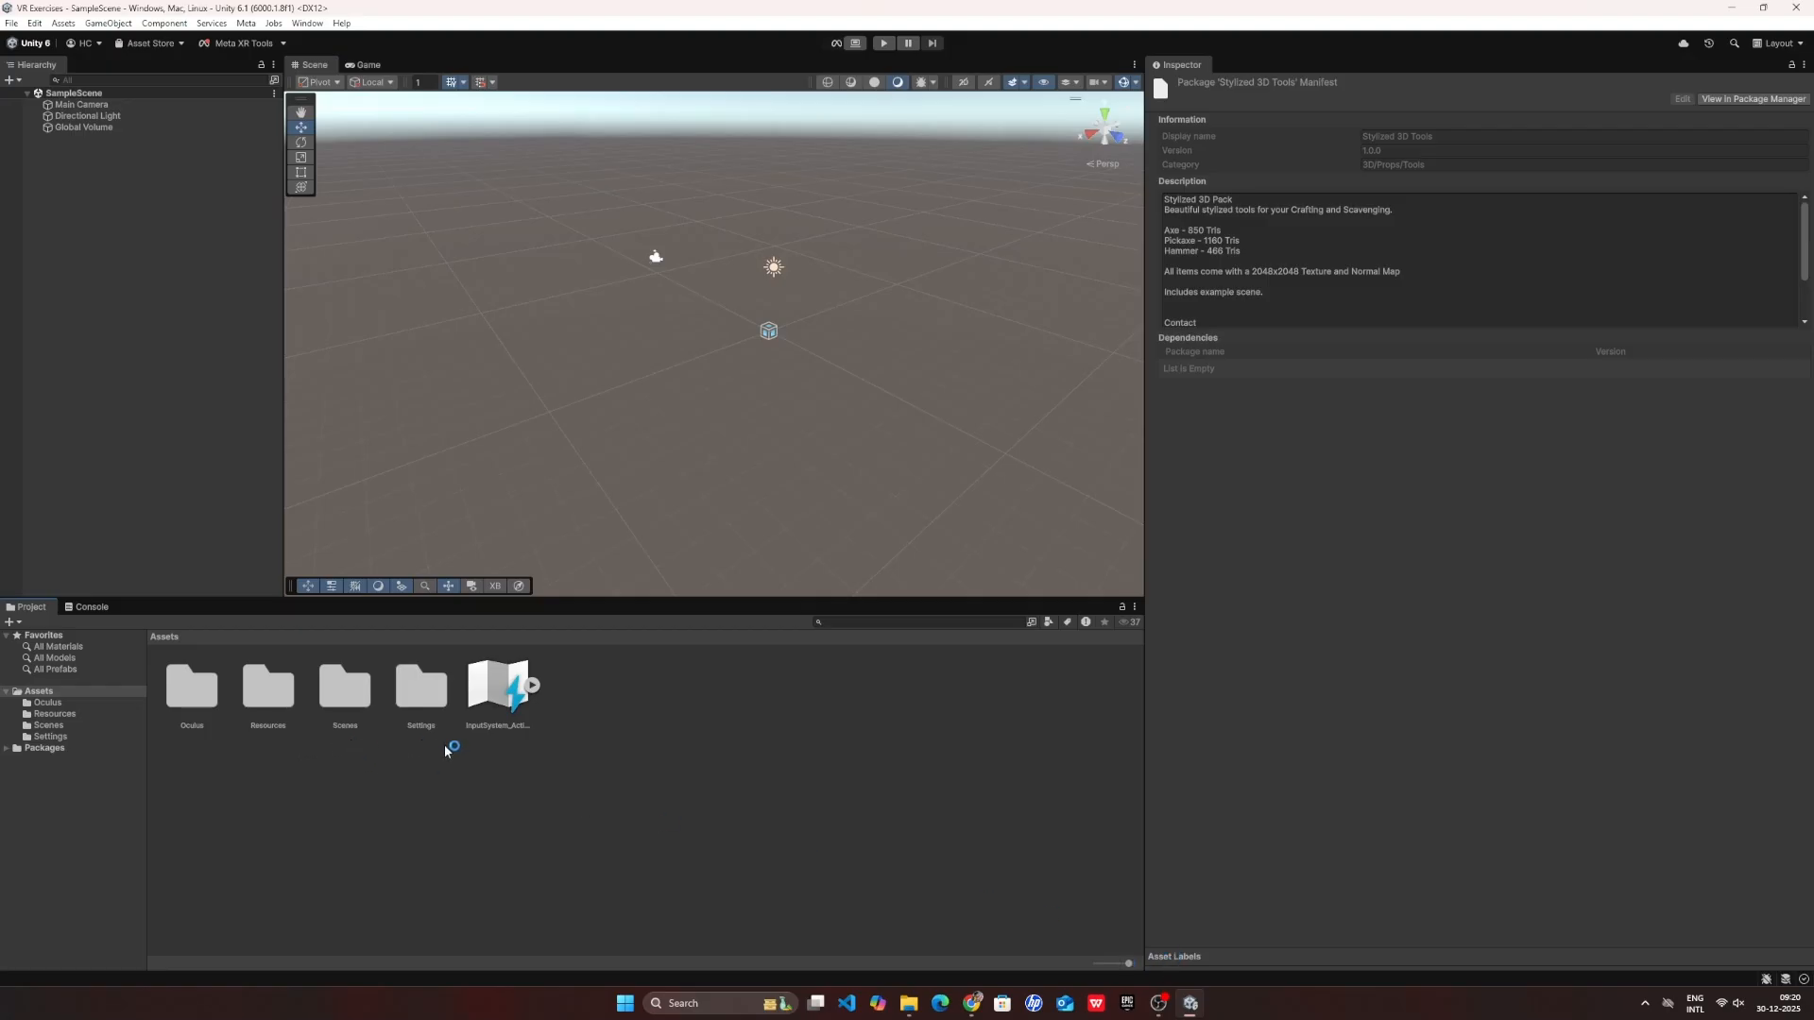
{"action": "left_click", "coordinate": [93, 105]}
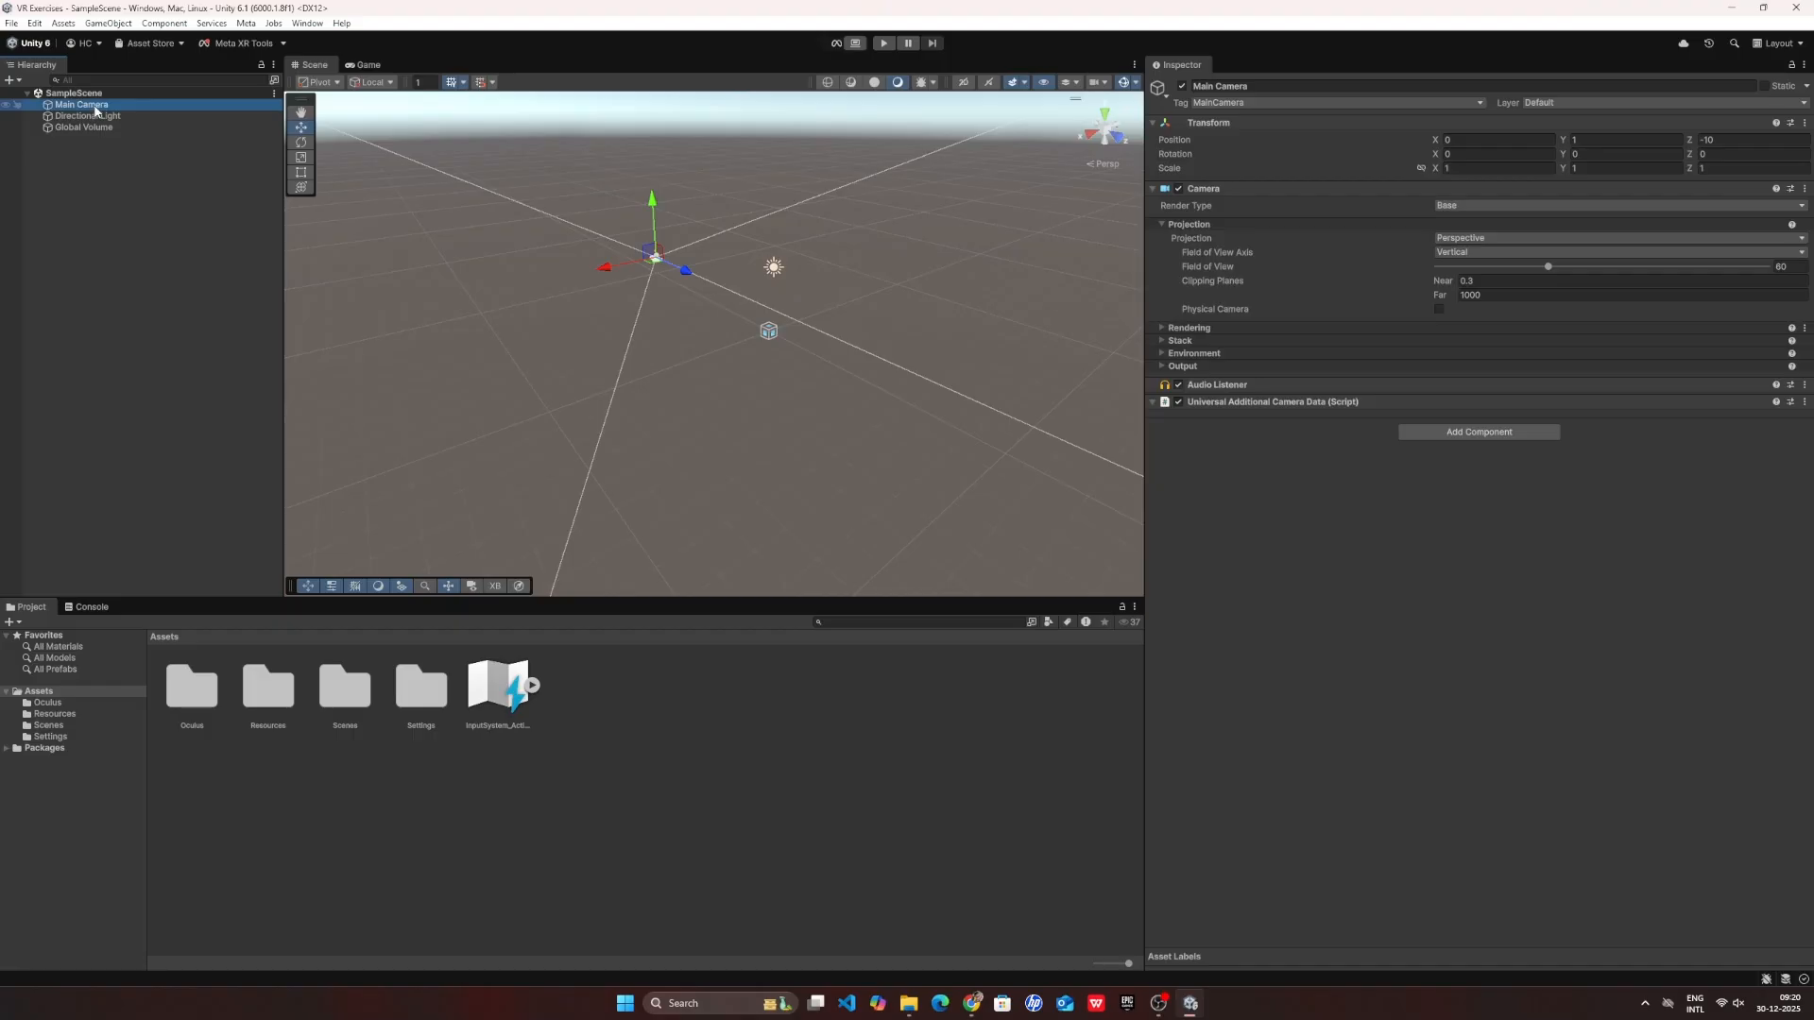
{"action": "key", "text": "Delete"}
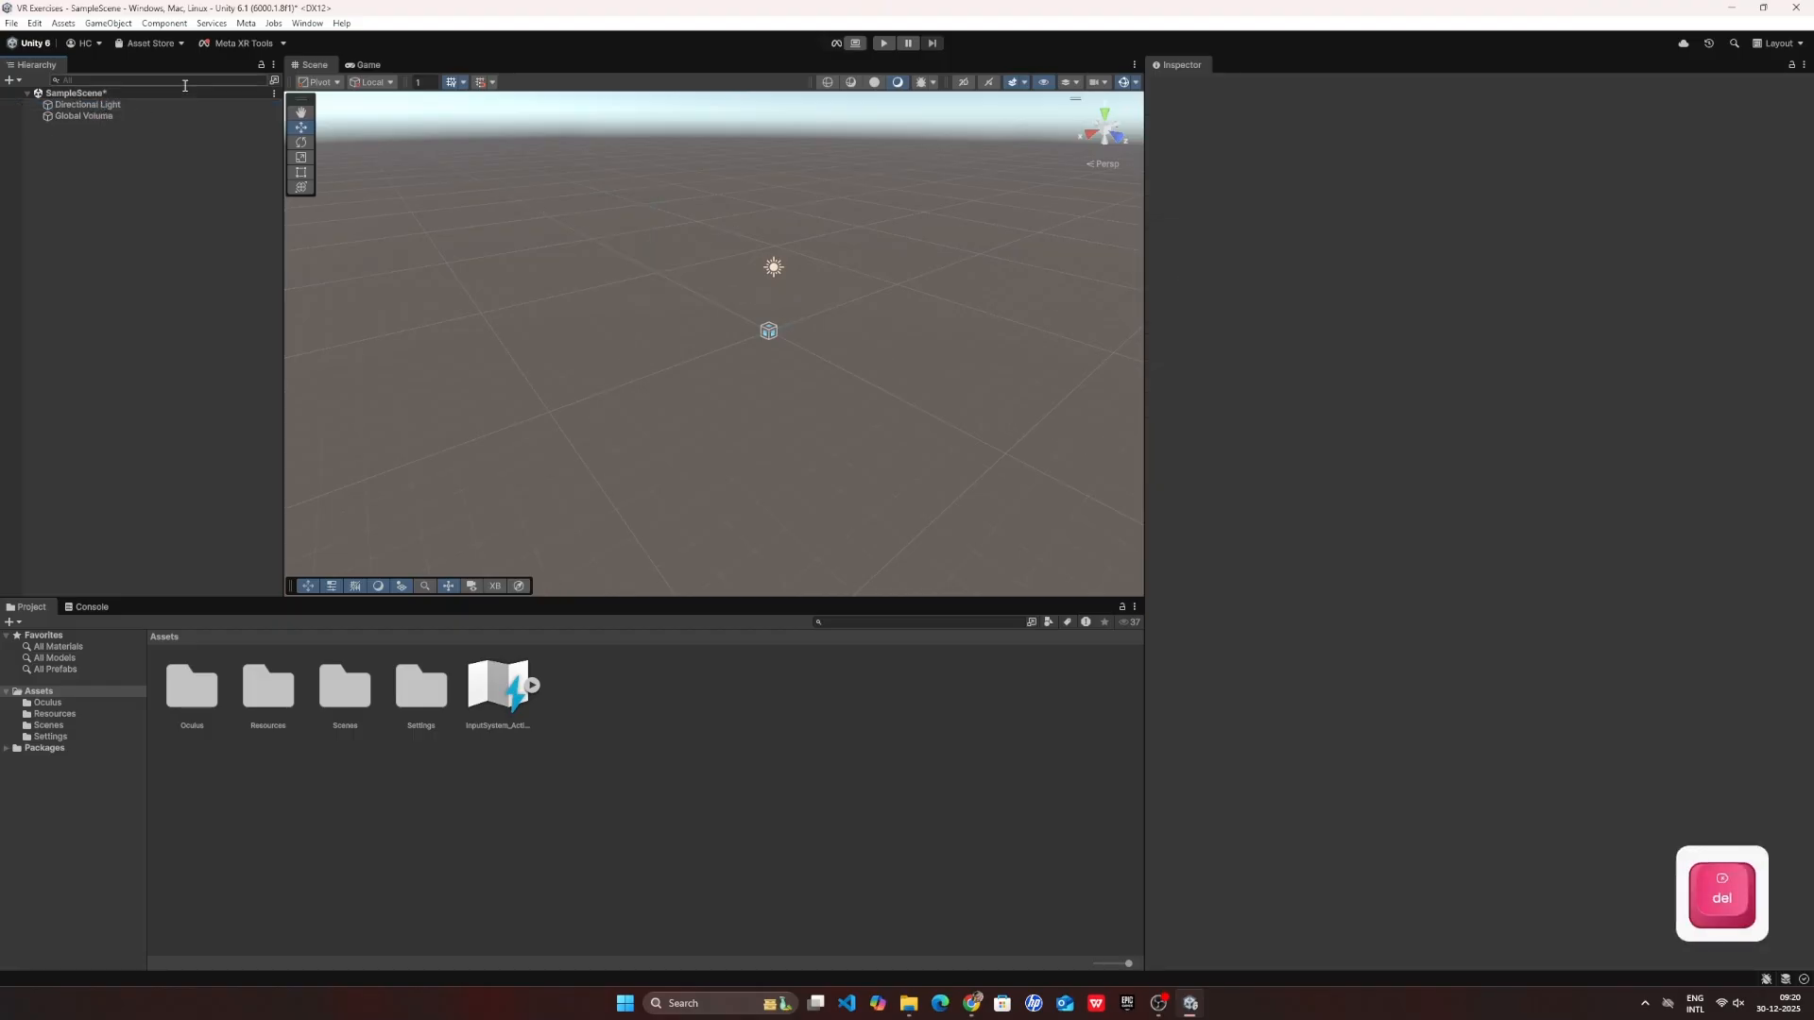
- Fix all outstanding issues and apply all recommended items for the desktop platform in Meta's Project Setup Tool
{"action": "left_click", "coordinate": [279, 44]}
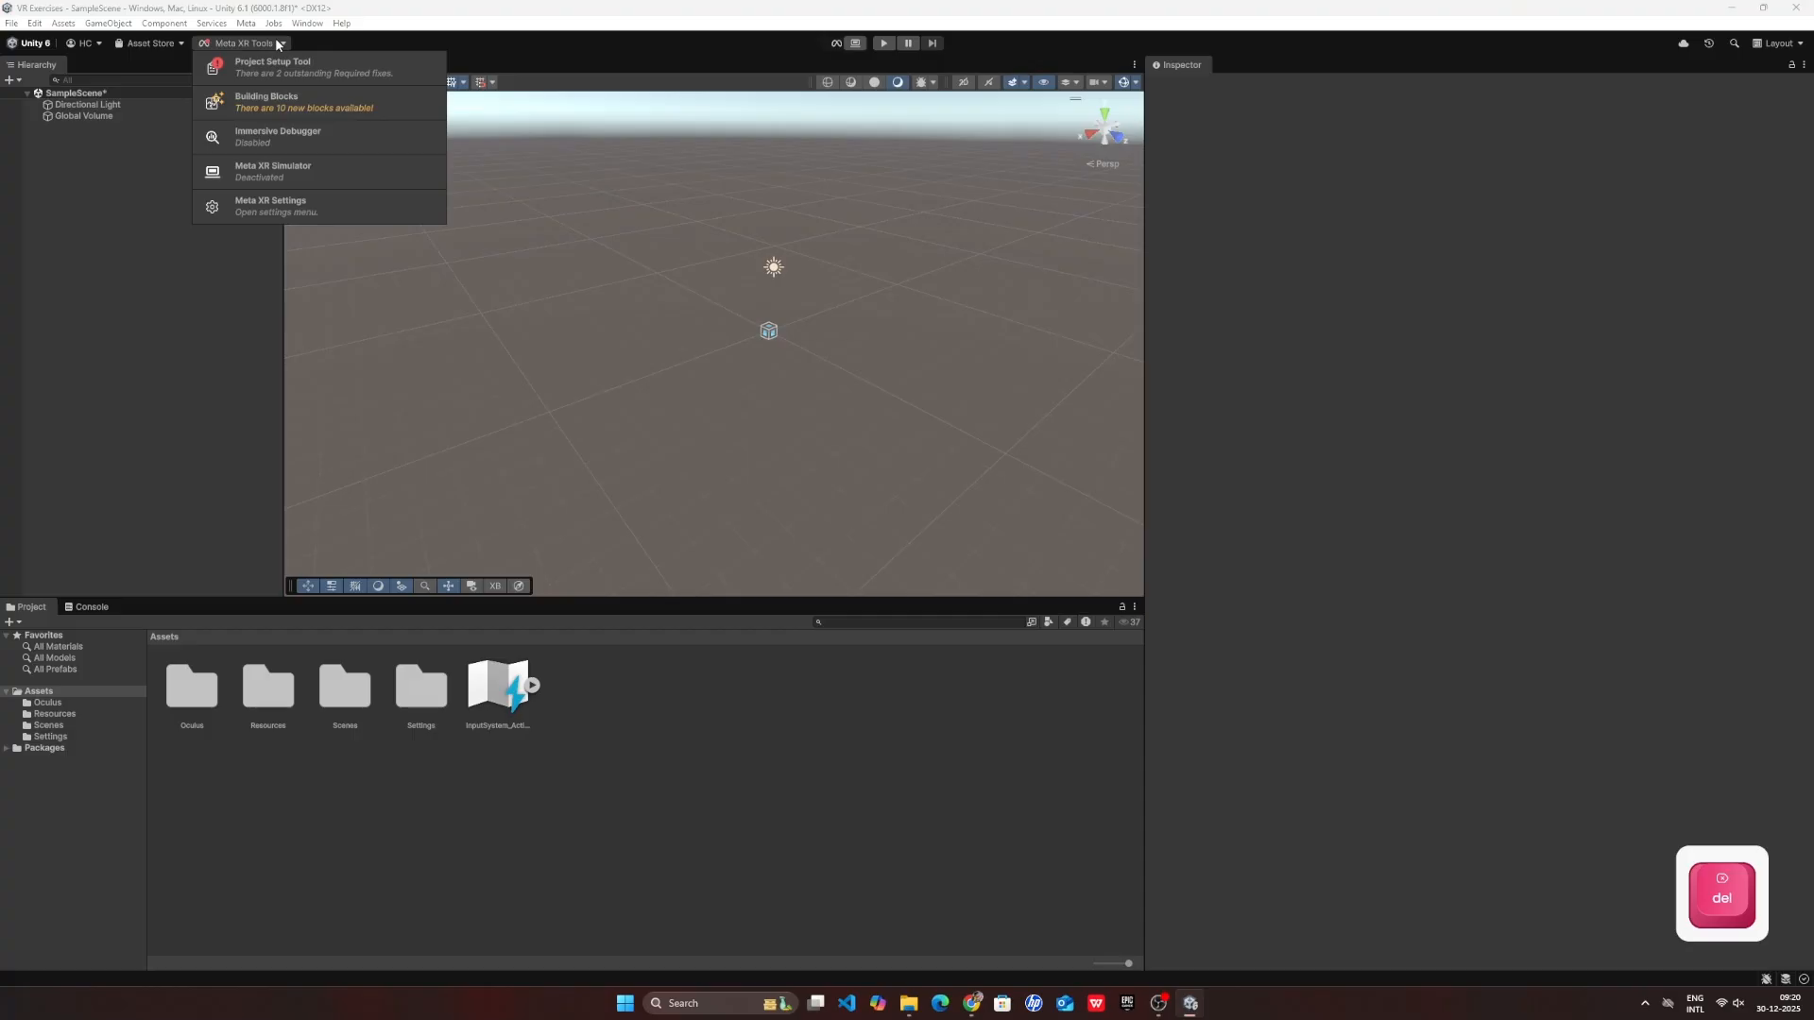
{"action": "left_click", "coordinate": [272, 65]}
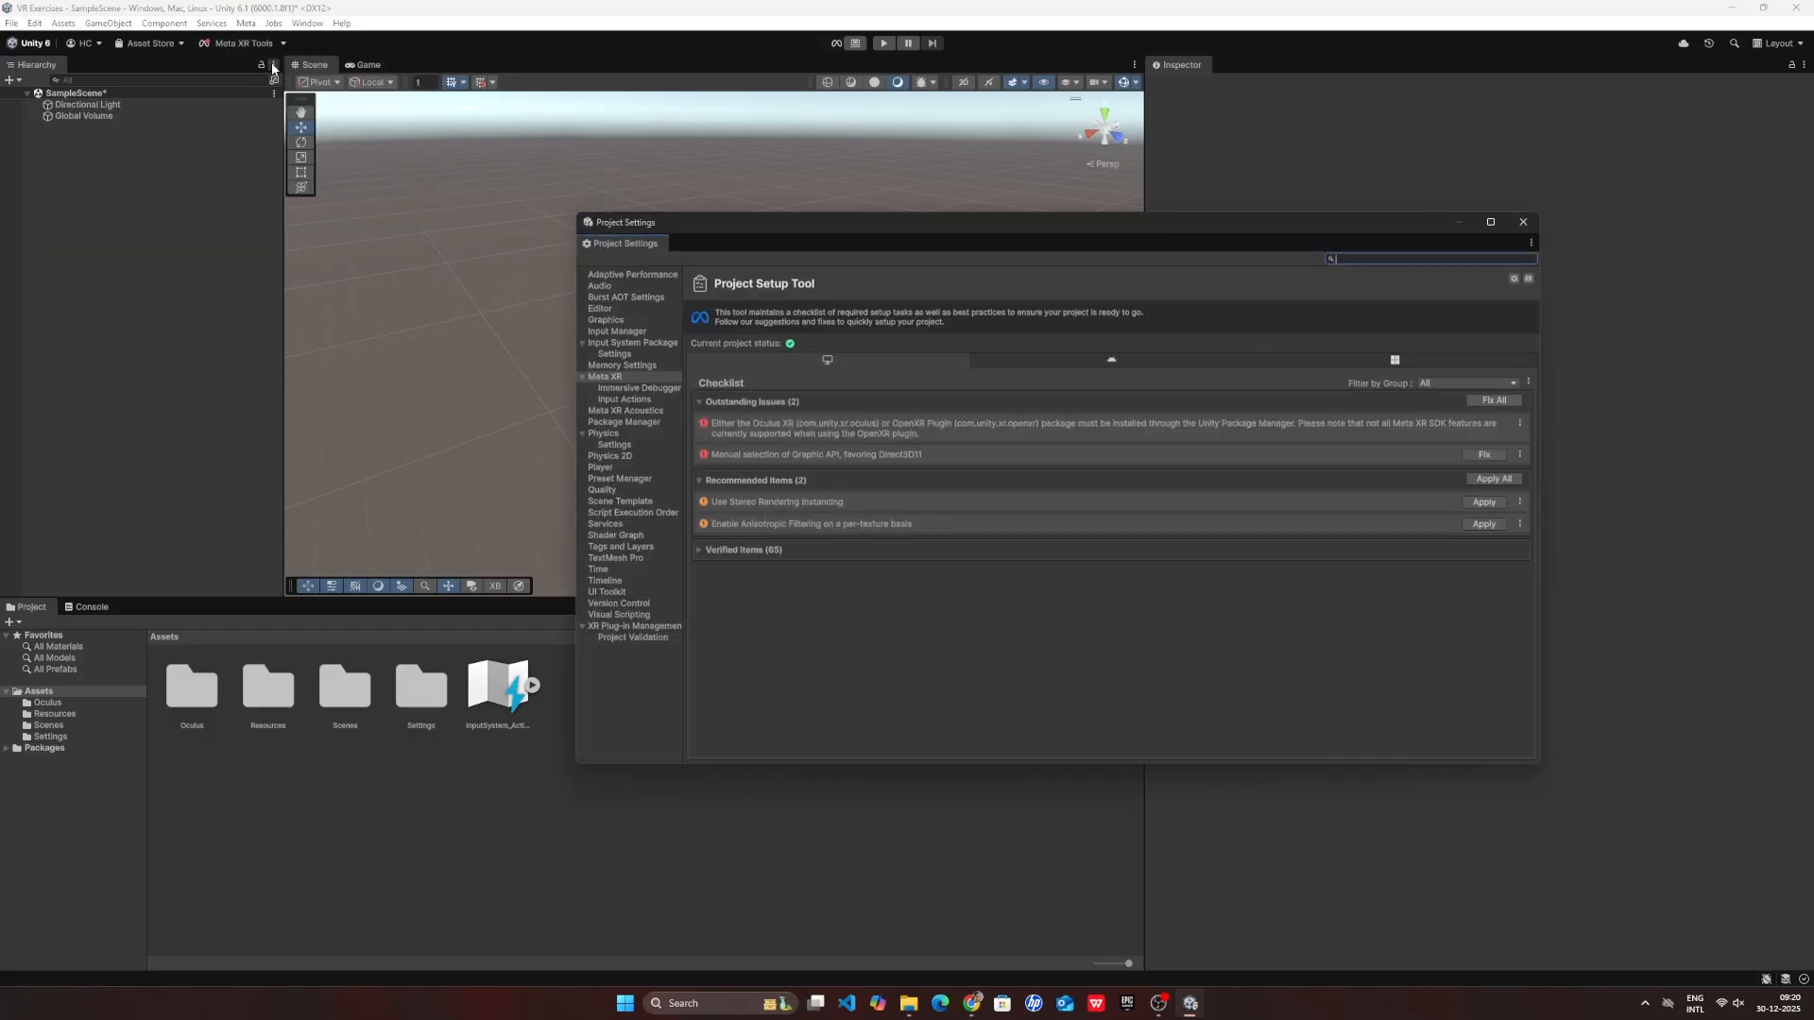
{"action": "left_click", "coordinate": [1494, 401]}
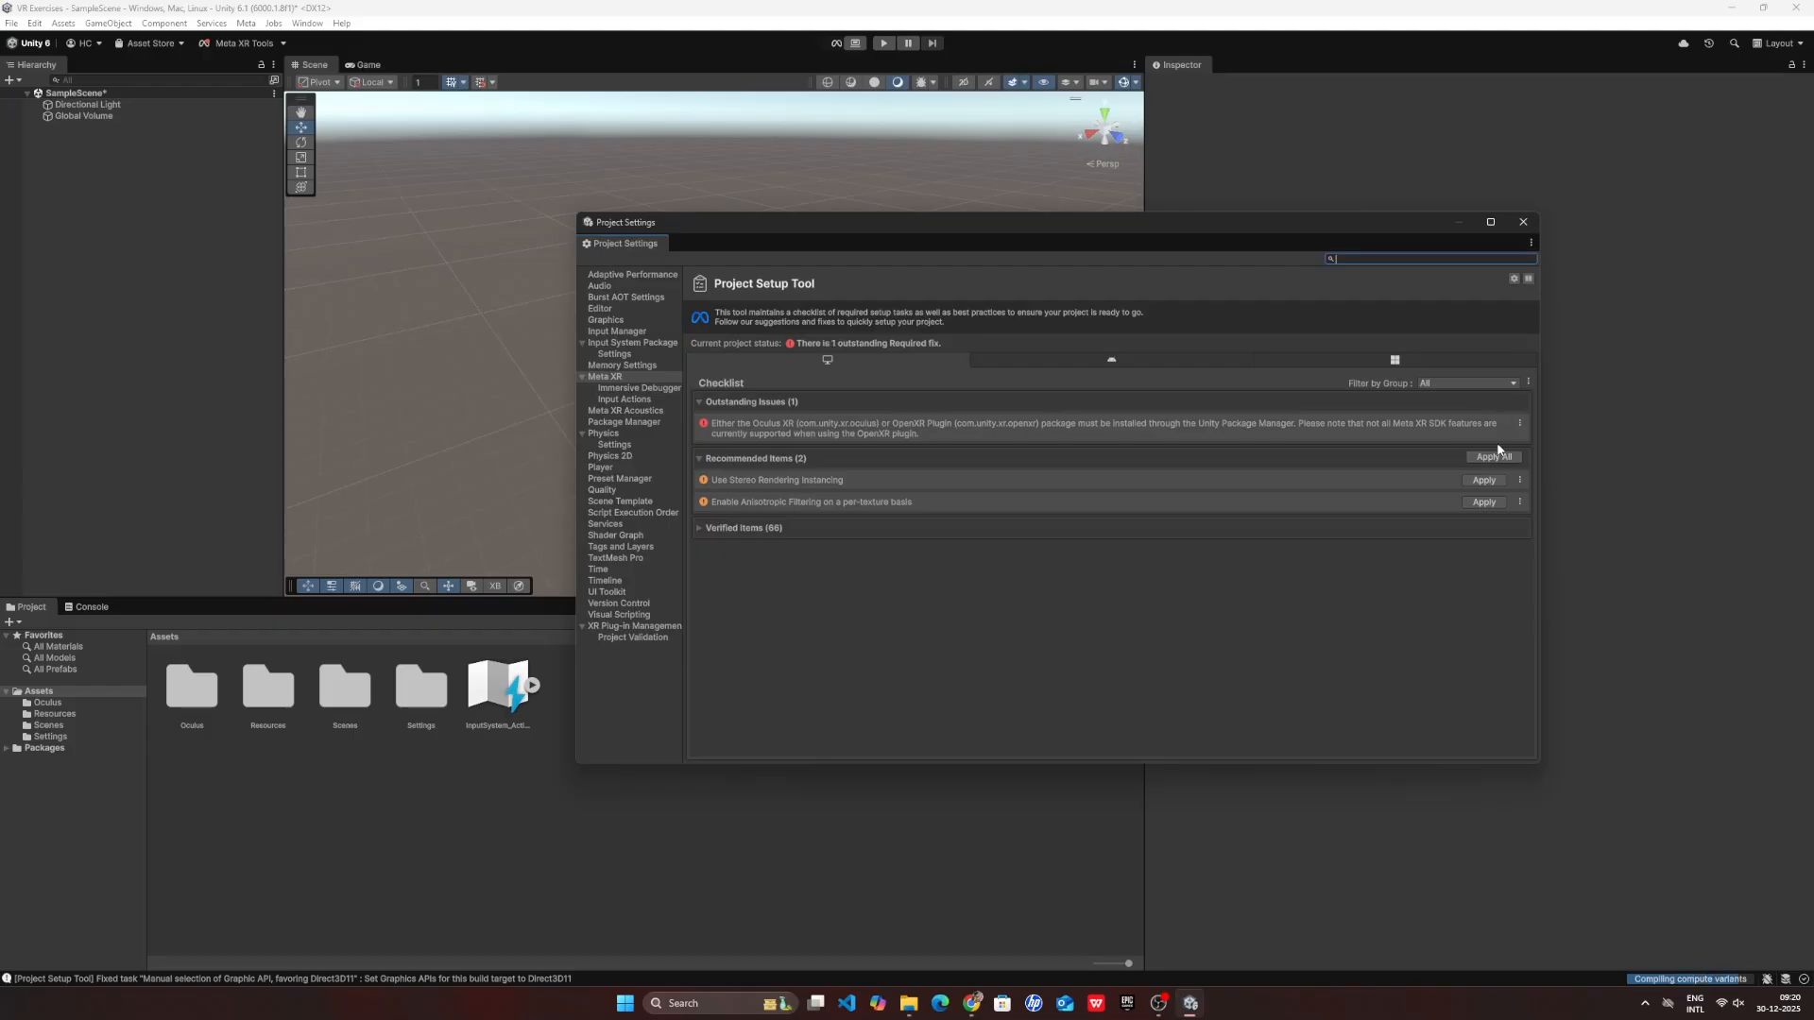
{"action": "left_click", "coordinate": [1493, 457]}
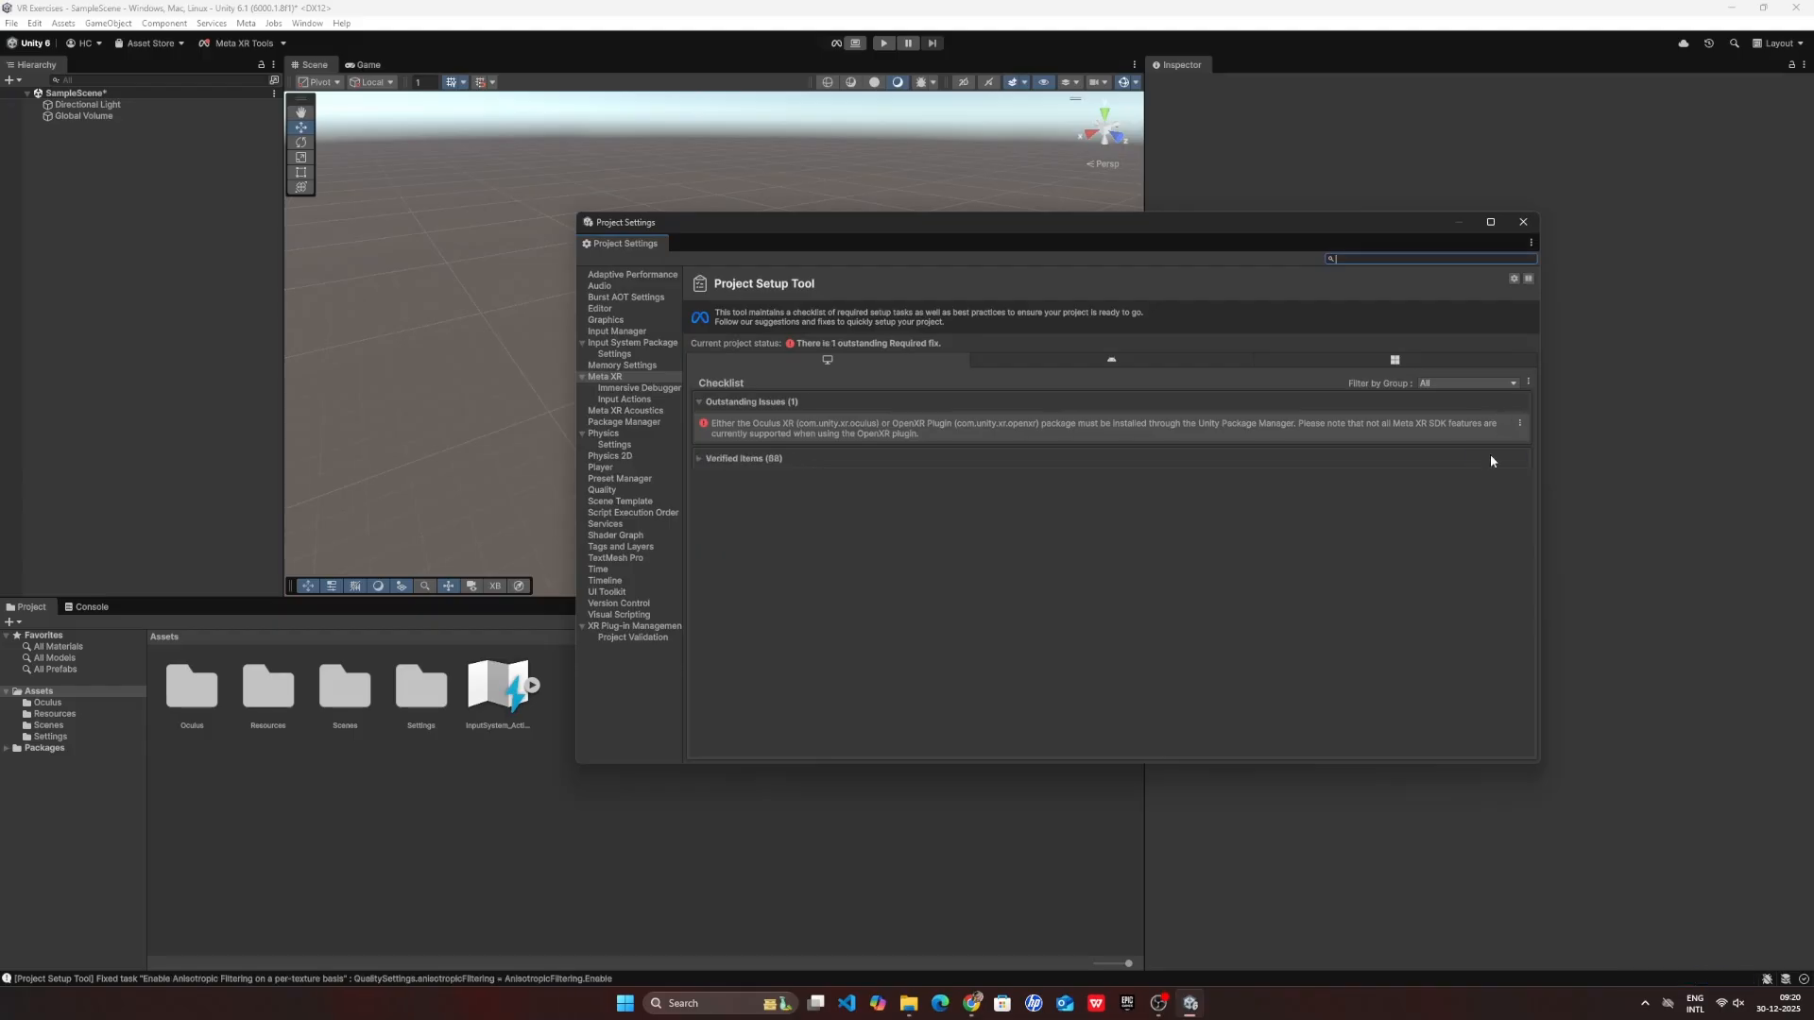
- Fix all outstanding issues and apply all recommended items for Android in the Project Setup Tool
{"action": "left_click", "coordinate": [1128, 361]}
{"action": "left_click", "coordinate": [1494, 399]}
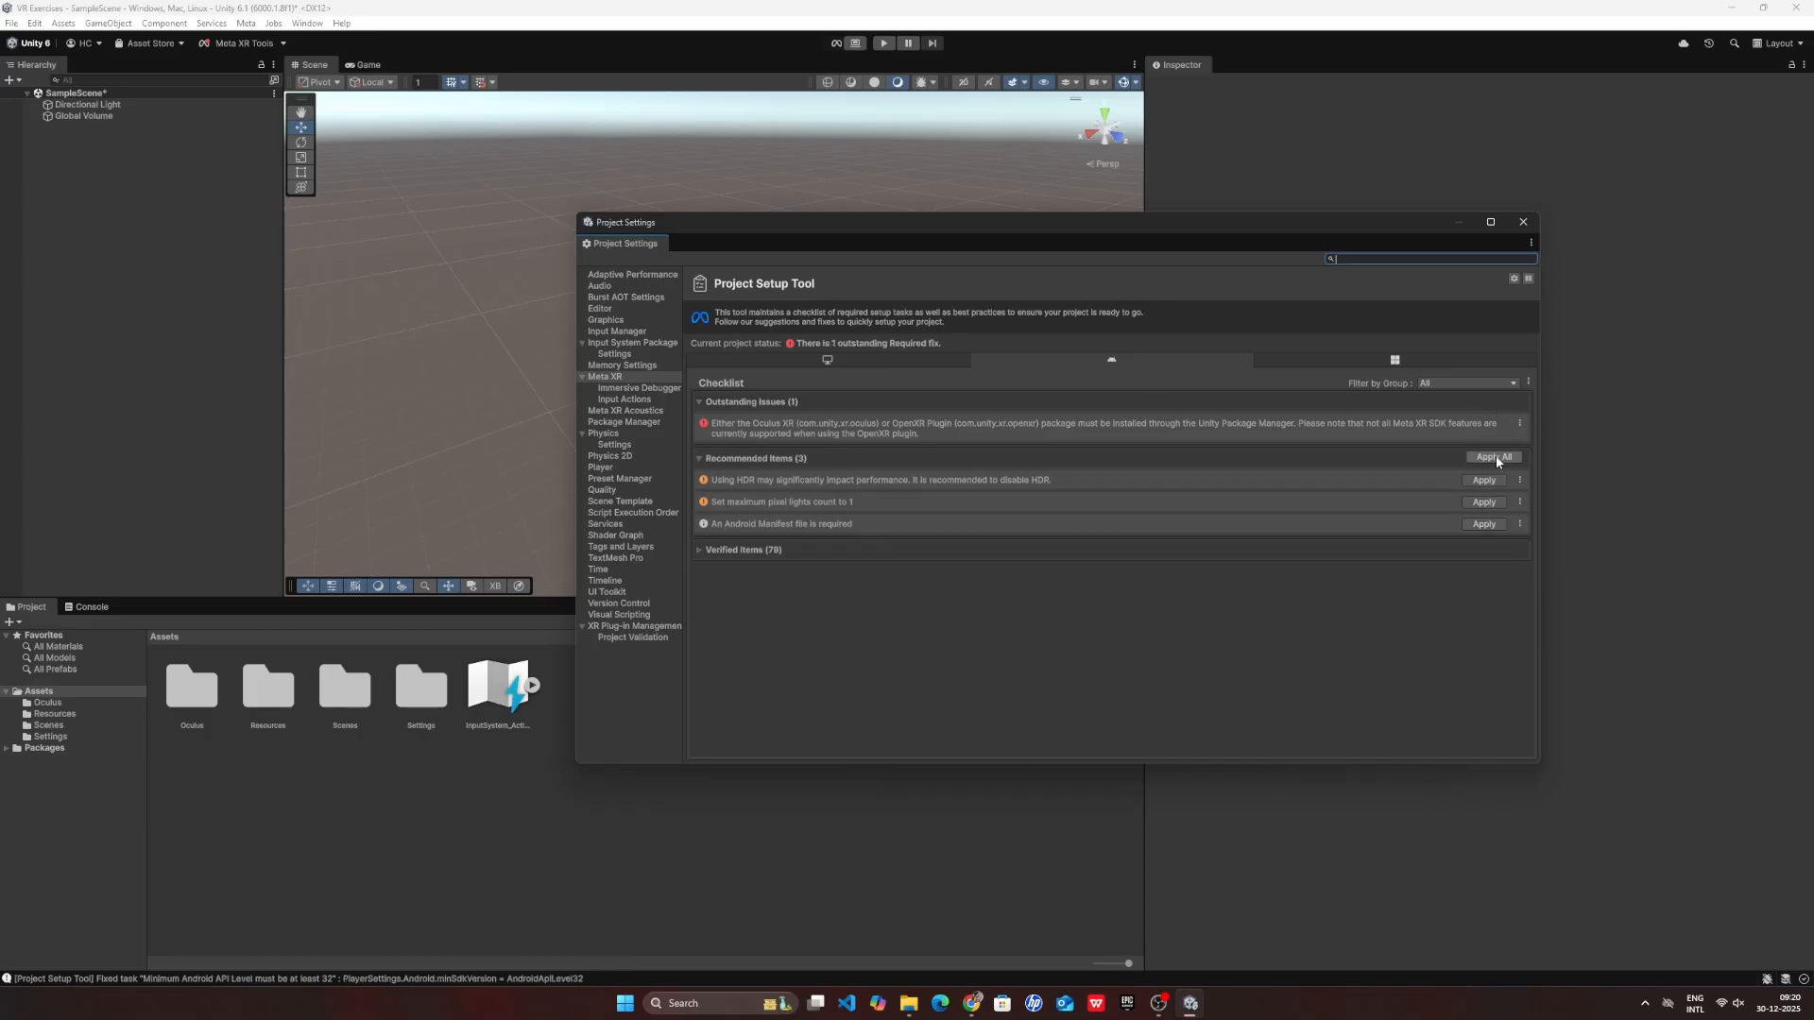
{"action": "left_click", "coordinate": [1495, 455]}
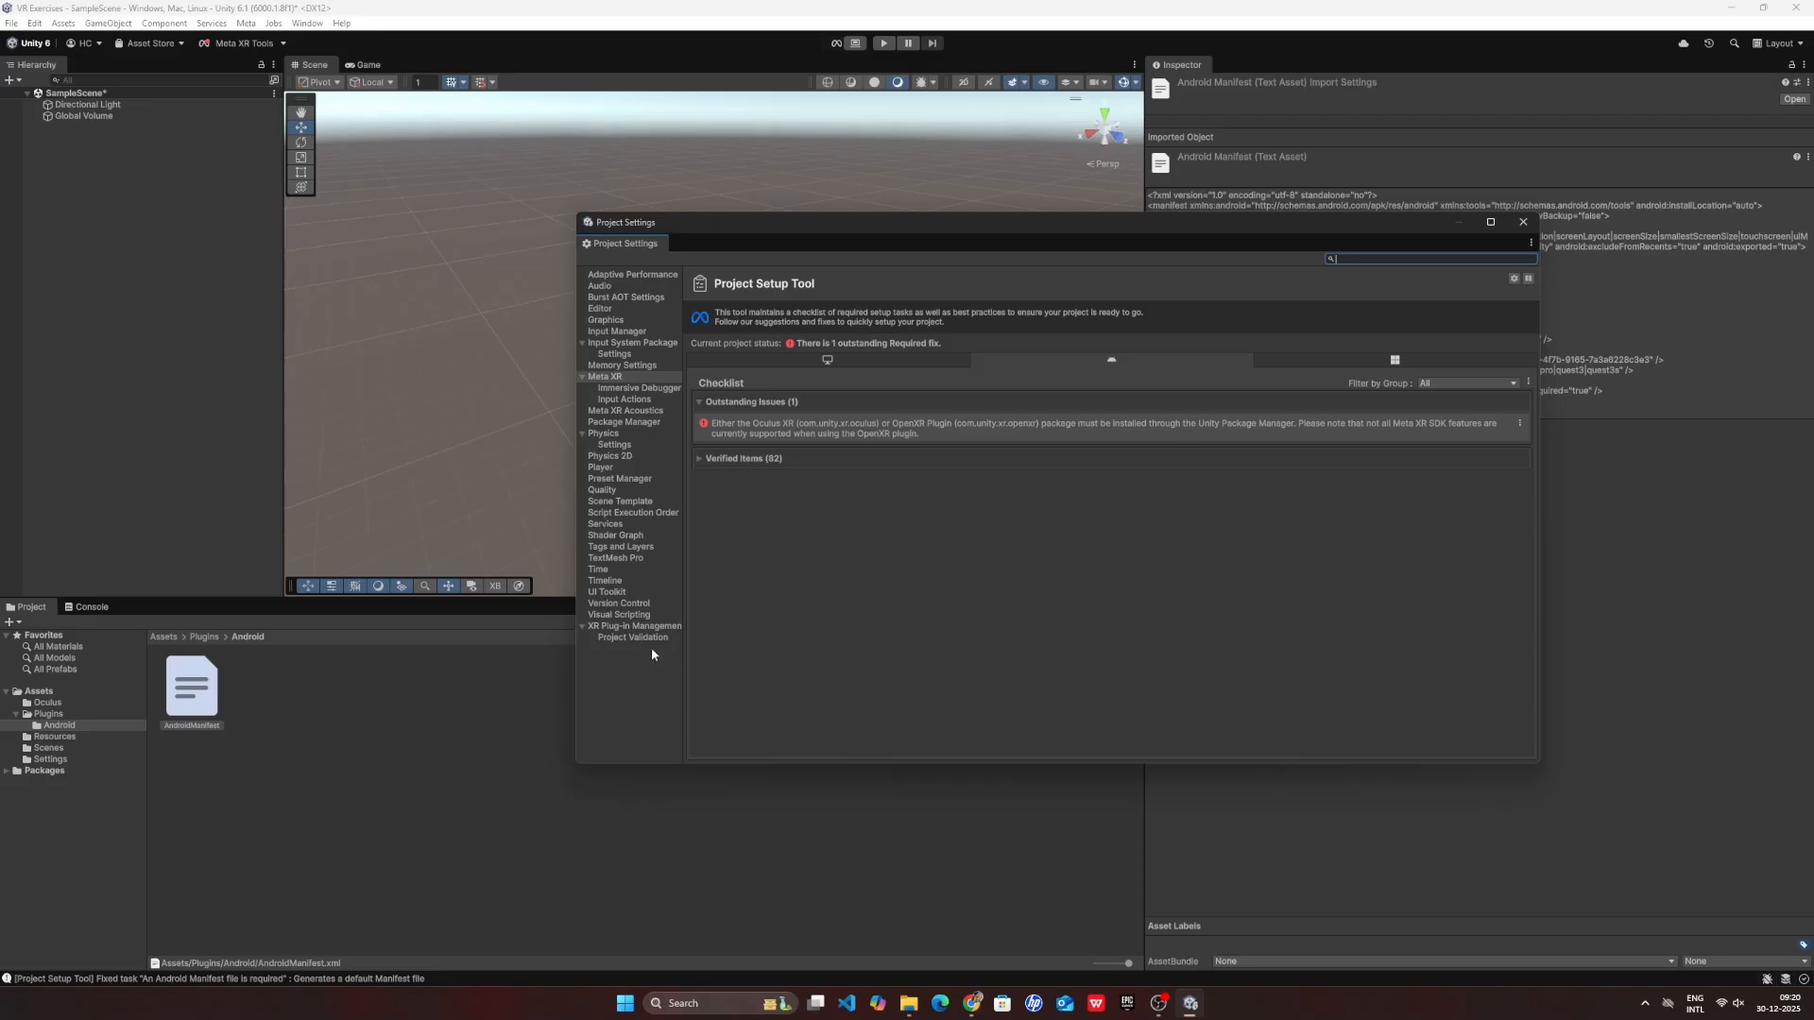
- Enable the Oculus plug-in provider for Android in XR Plug-in Management and check the providers of the other platforms
{"action": "left_click", "coordinate": [620, 626]}
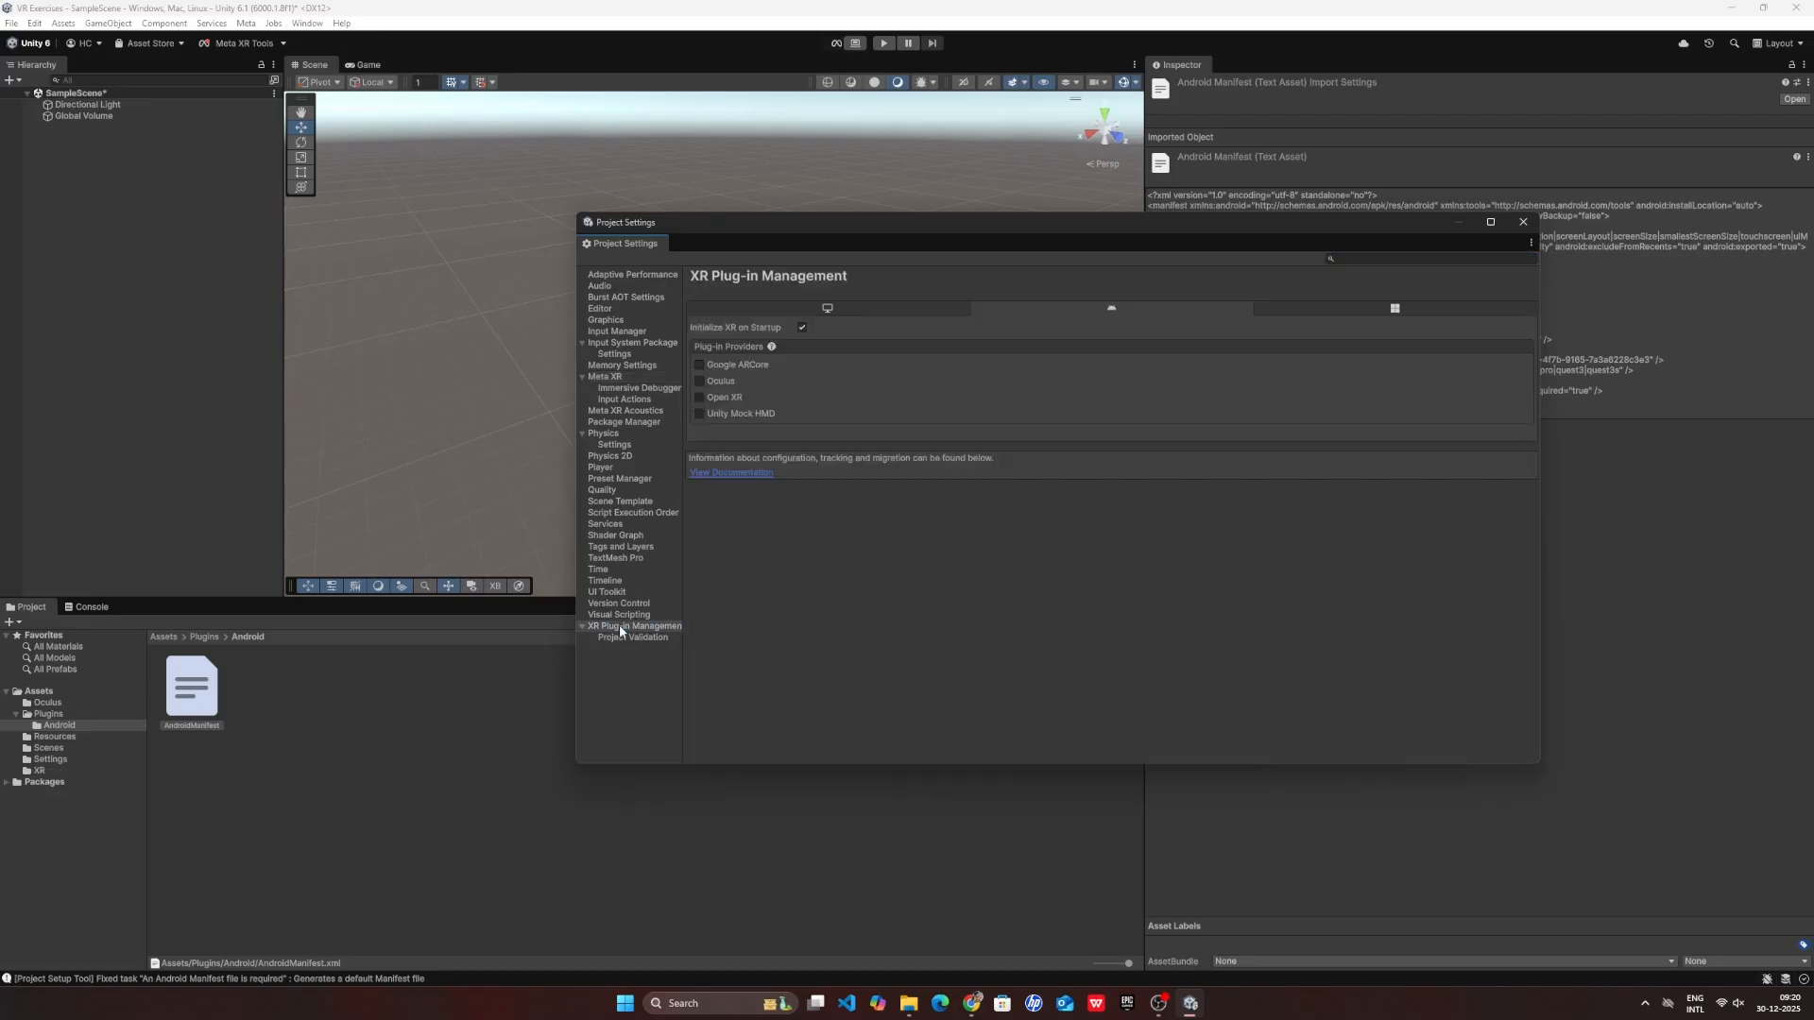
{"action": "left_click", "coordinate": [720, 382]}
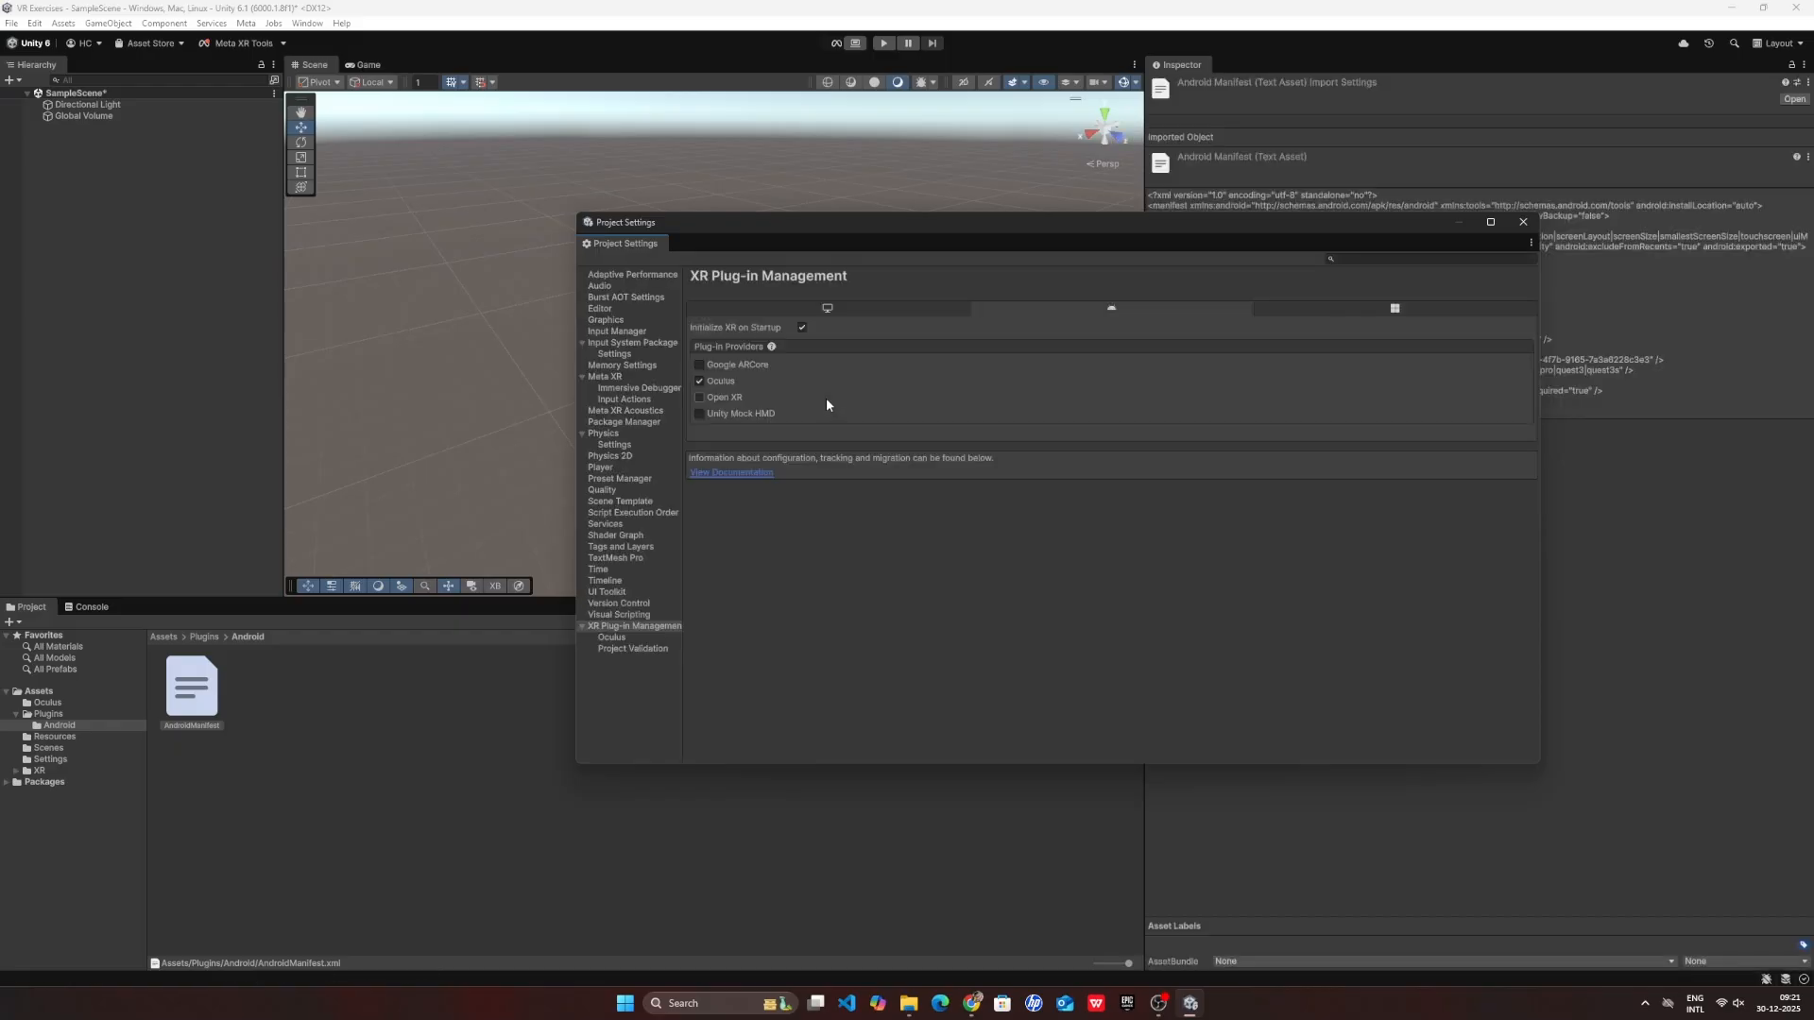
{"action": "left_click", "coordinate": [832, 308]}
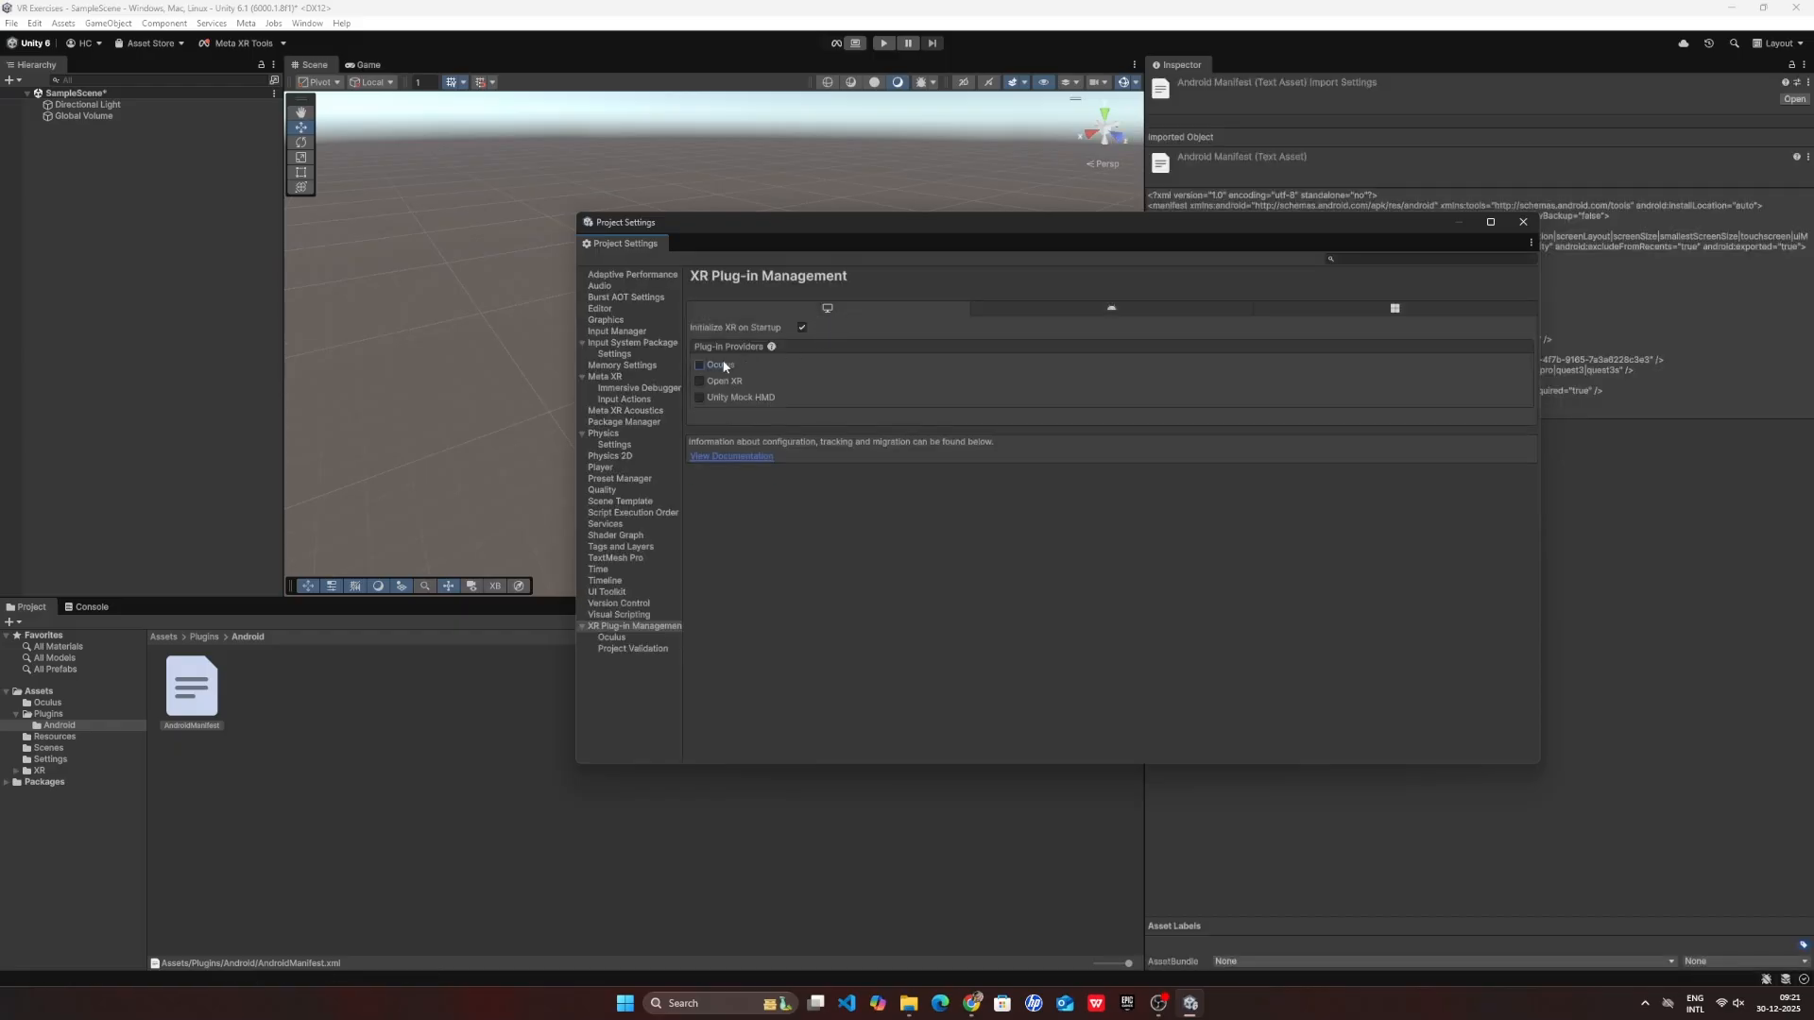
{"action": "left_click", "coordinate": [1370, 307]}
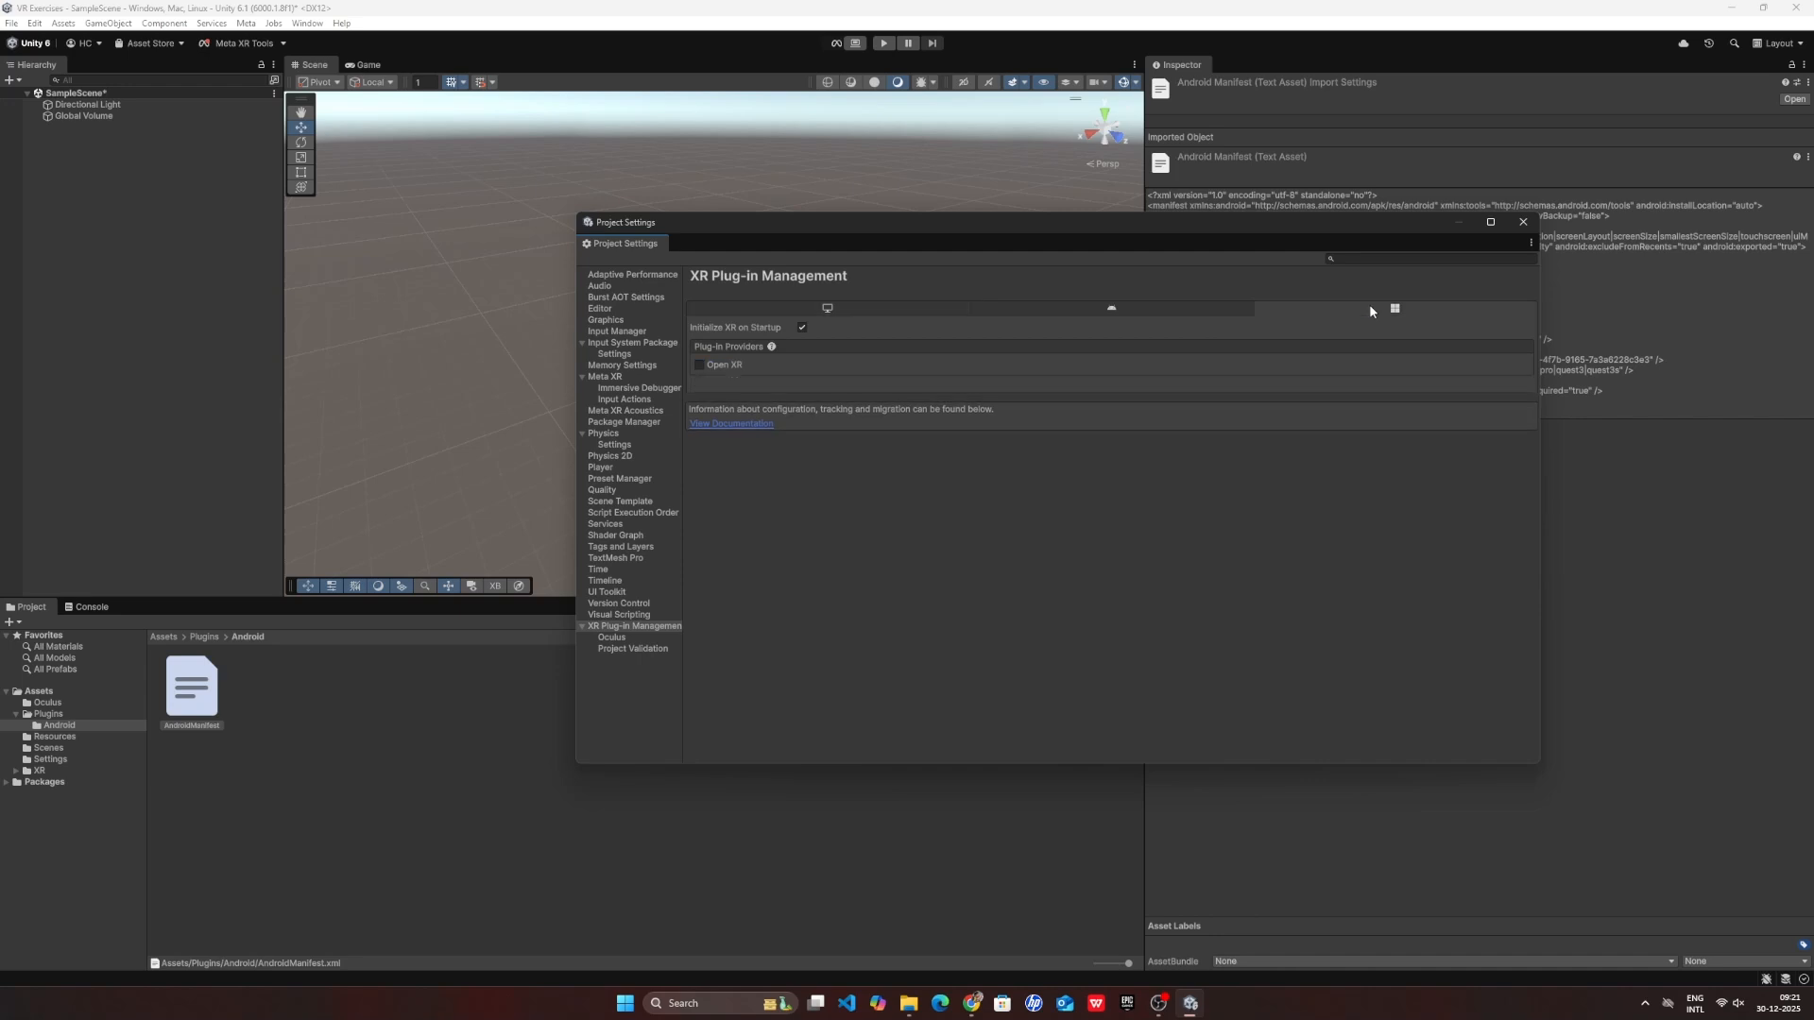
{"action": "left_click", "coordinate": [1051, 306]}
- Review the Android Oculus settings, fix all fixable Project Validation issues for Android and close the Project Settings
{"action": "left_click", "coordinate": [621, 639]}
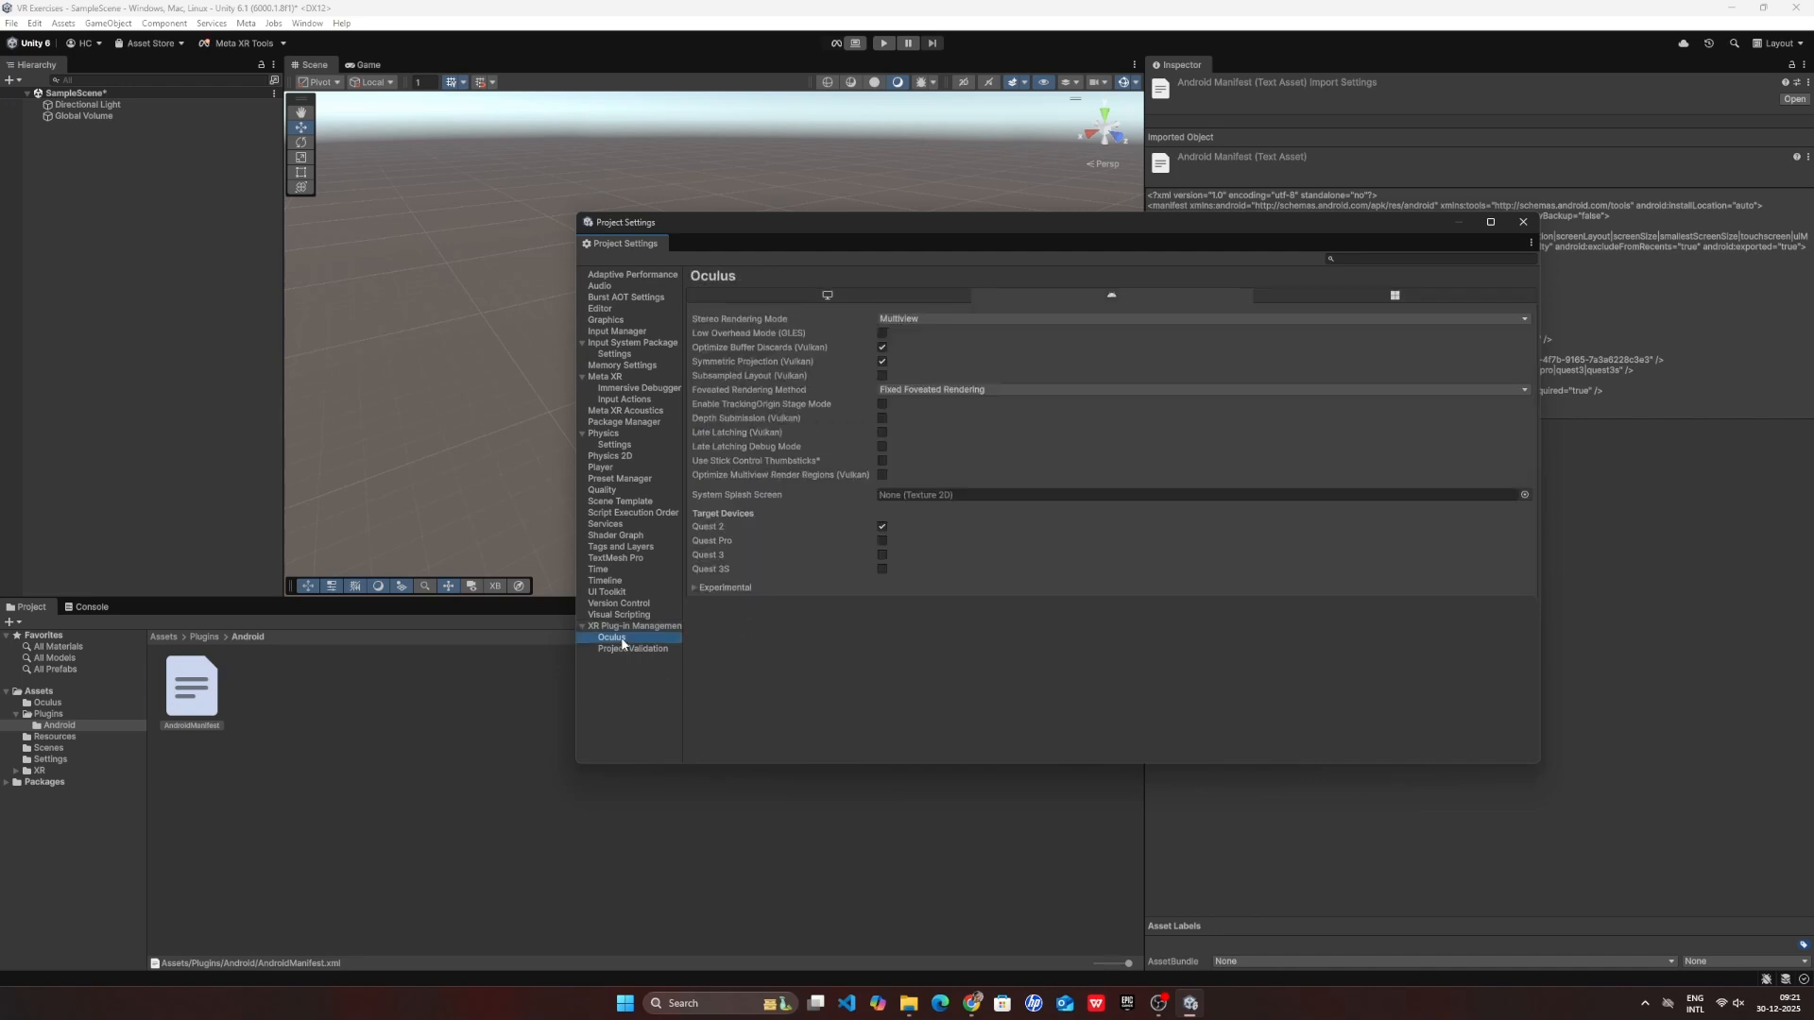
{"action": "left_click", "coordinate": [625, 649]}
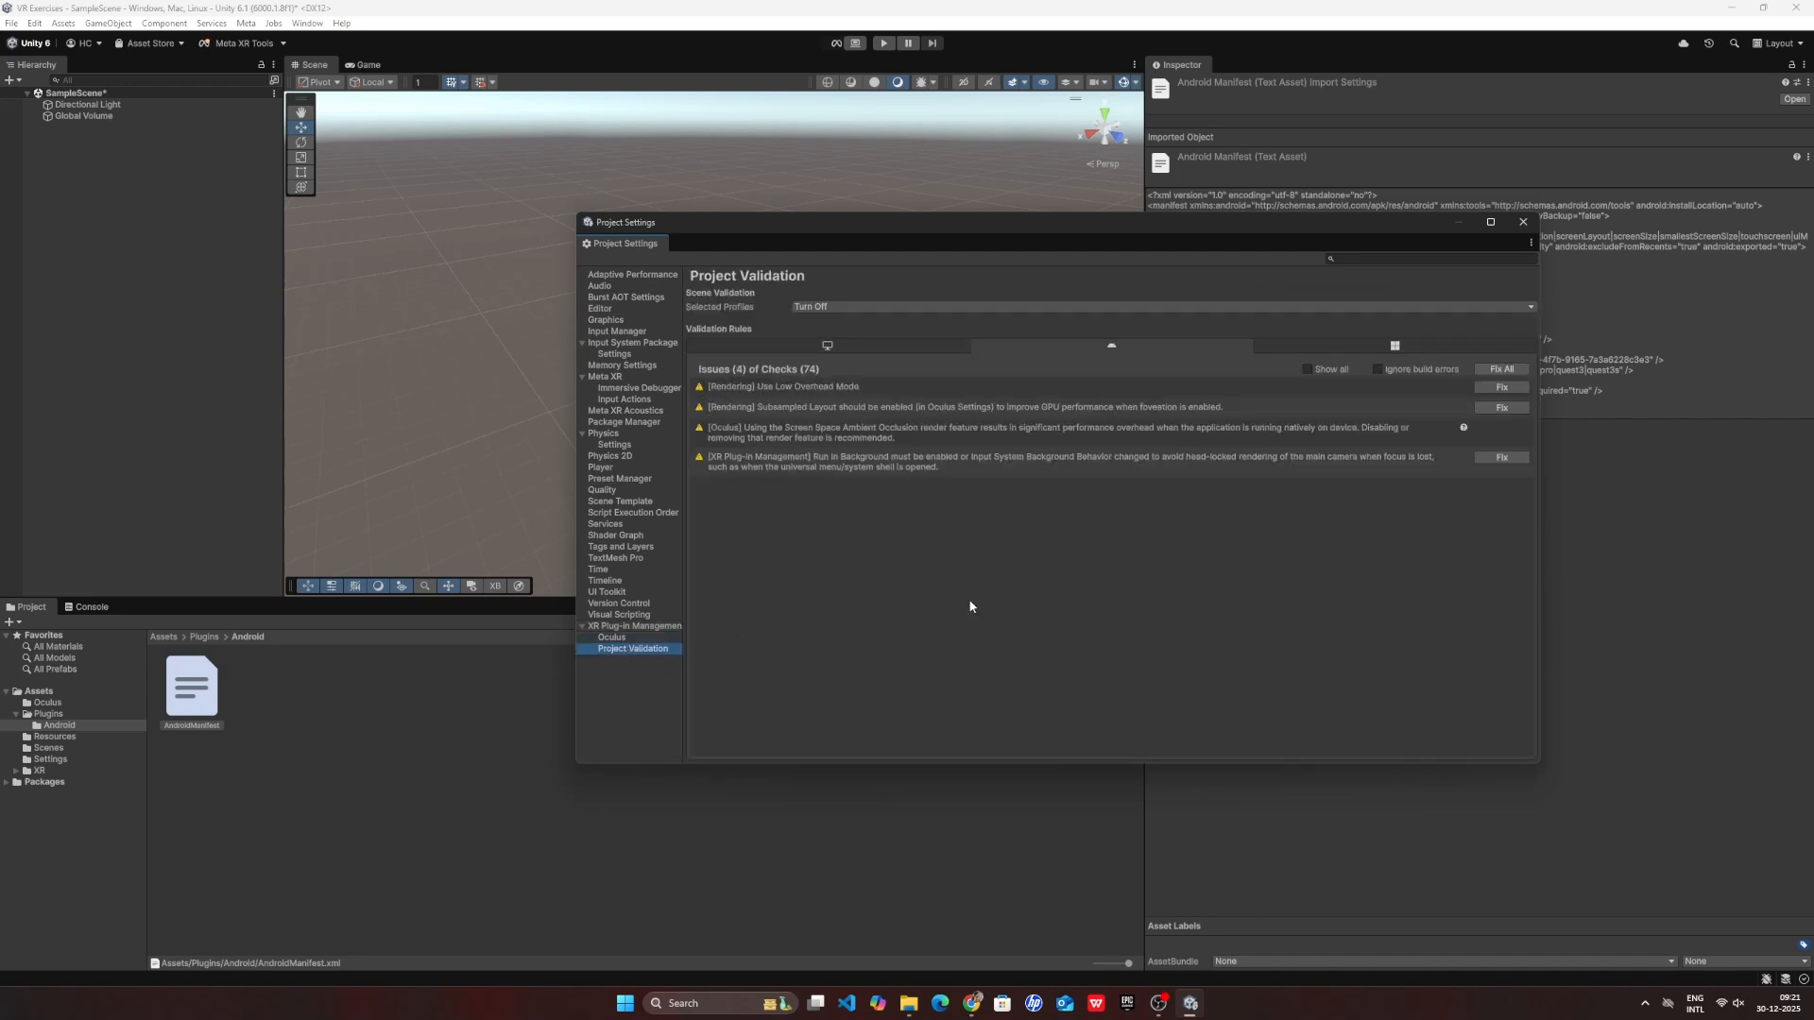
{"action": "left_click", "coordinate": [1492, 370]}
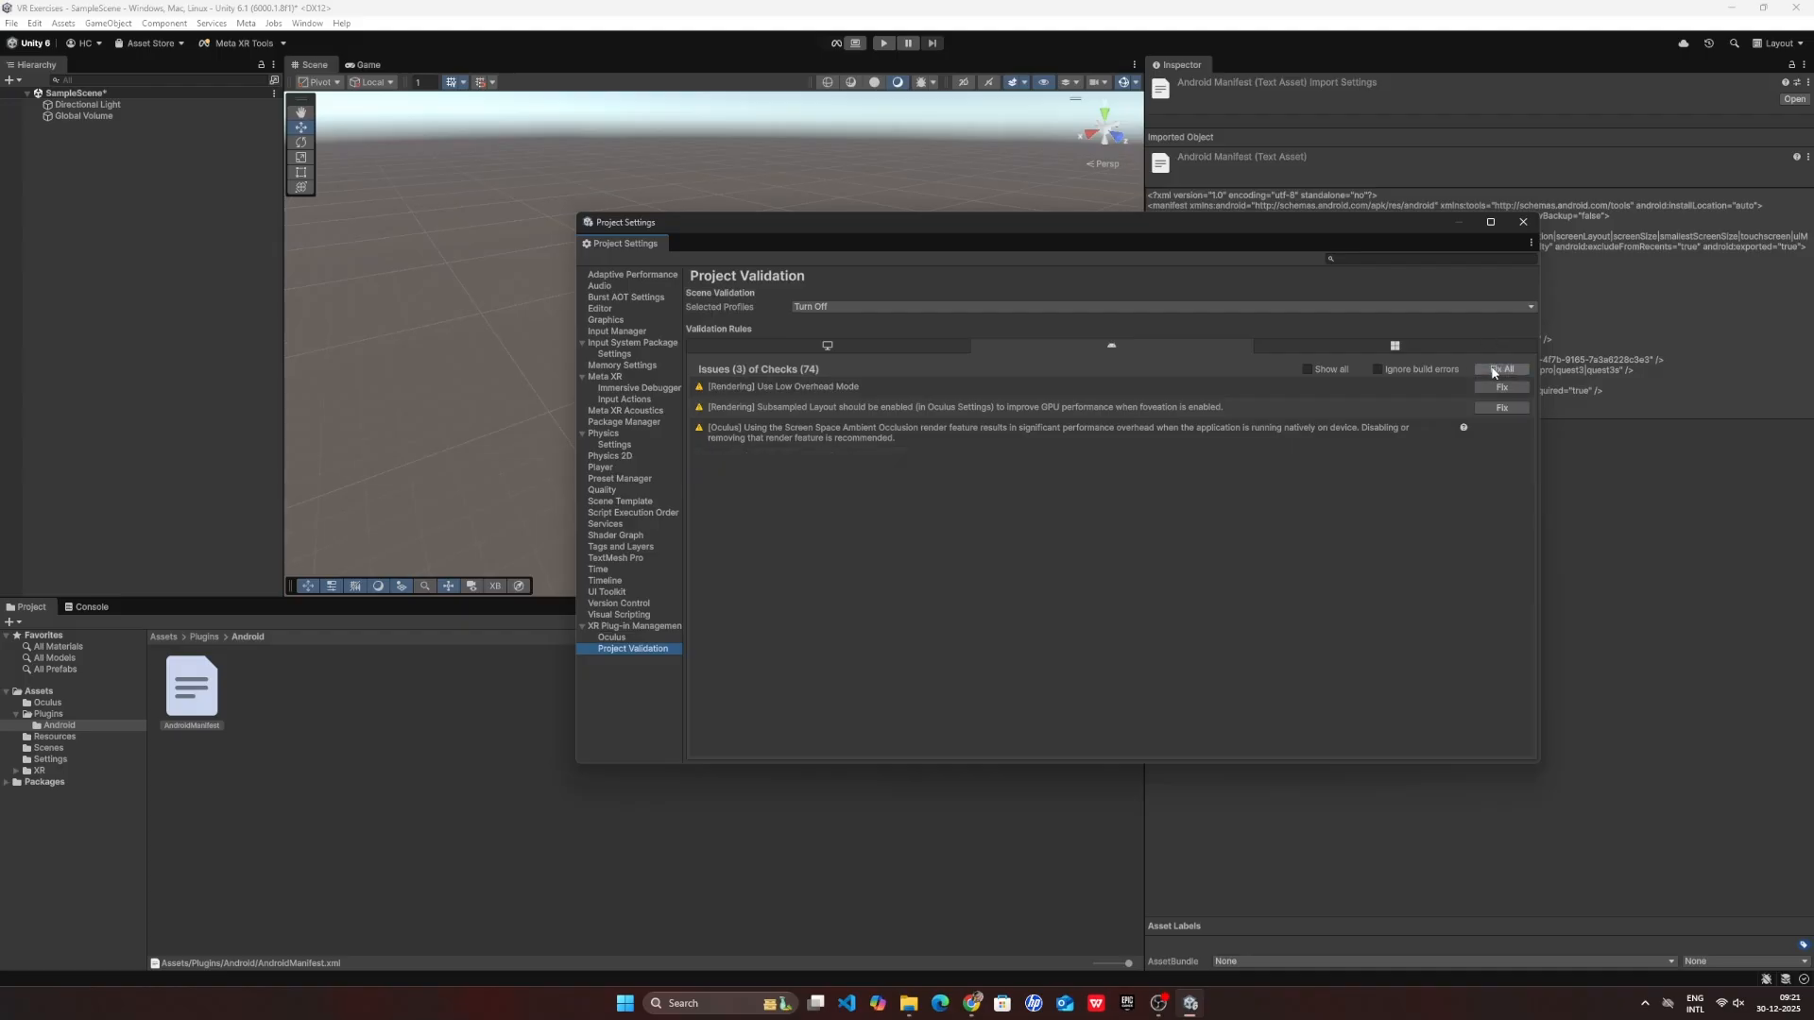
{"action": "left_click", "coordinate": [1525, 227]}
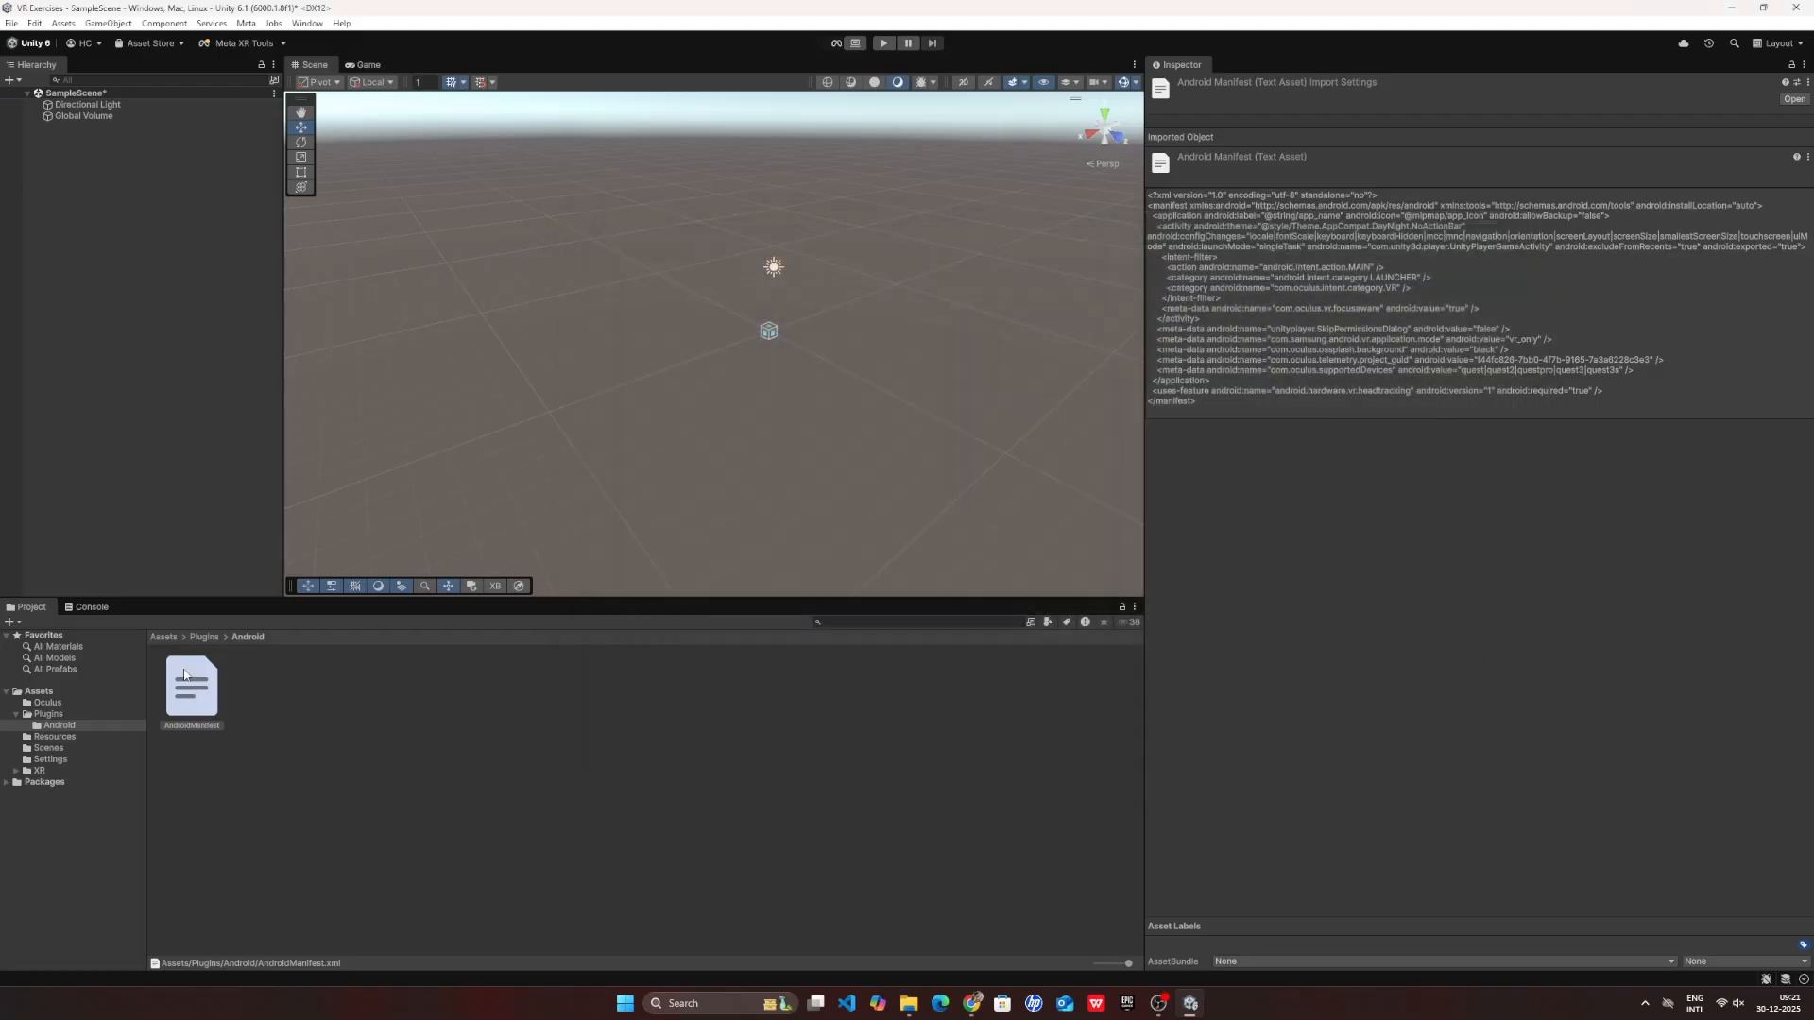
- Switch the project's active build platform to Android in the Build Profiles
{"action": "left_click", "coordinate": [12, 24]}
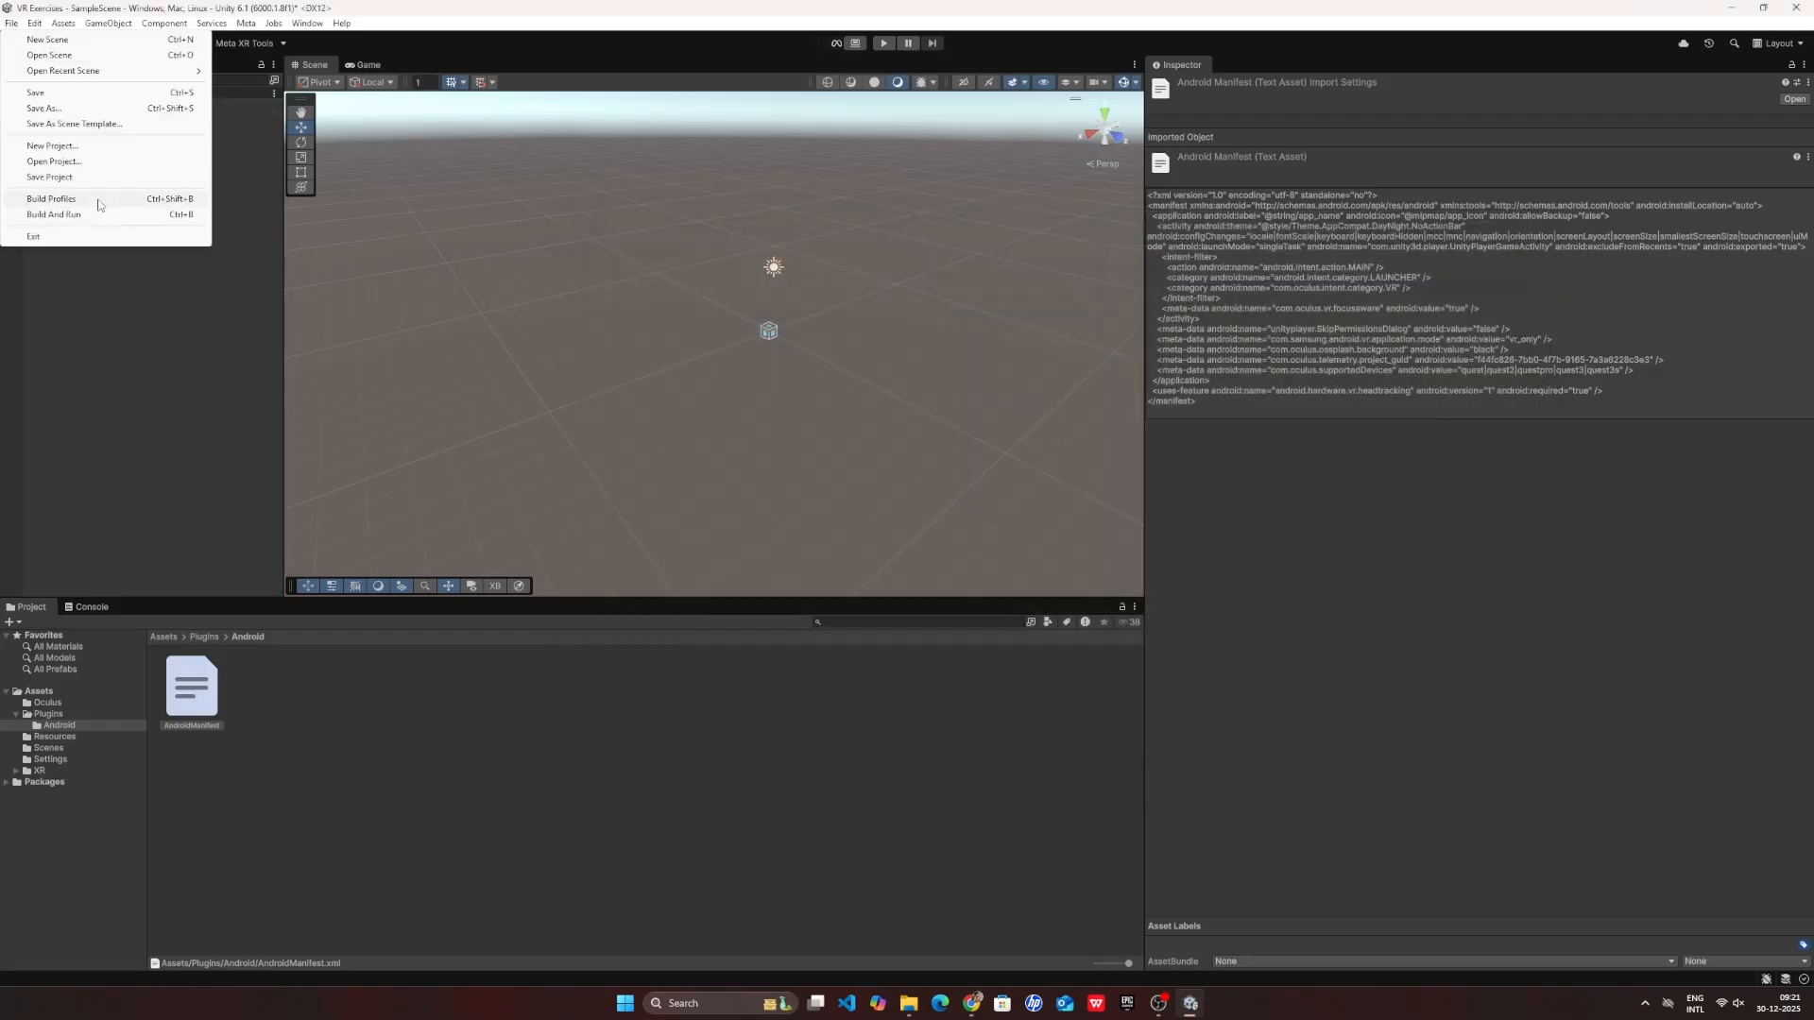
{"action": "left_click", "coordinate": [102, 198]}
{"action": "left_click", "coordinate": [632, 303]}
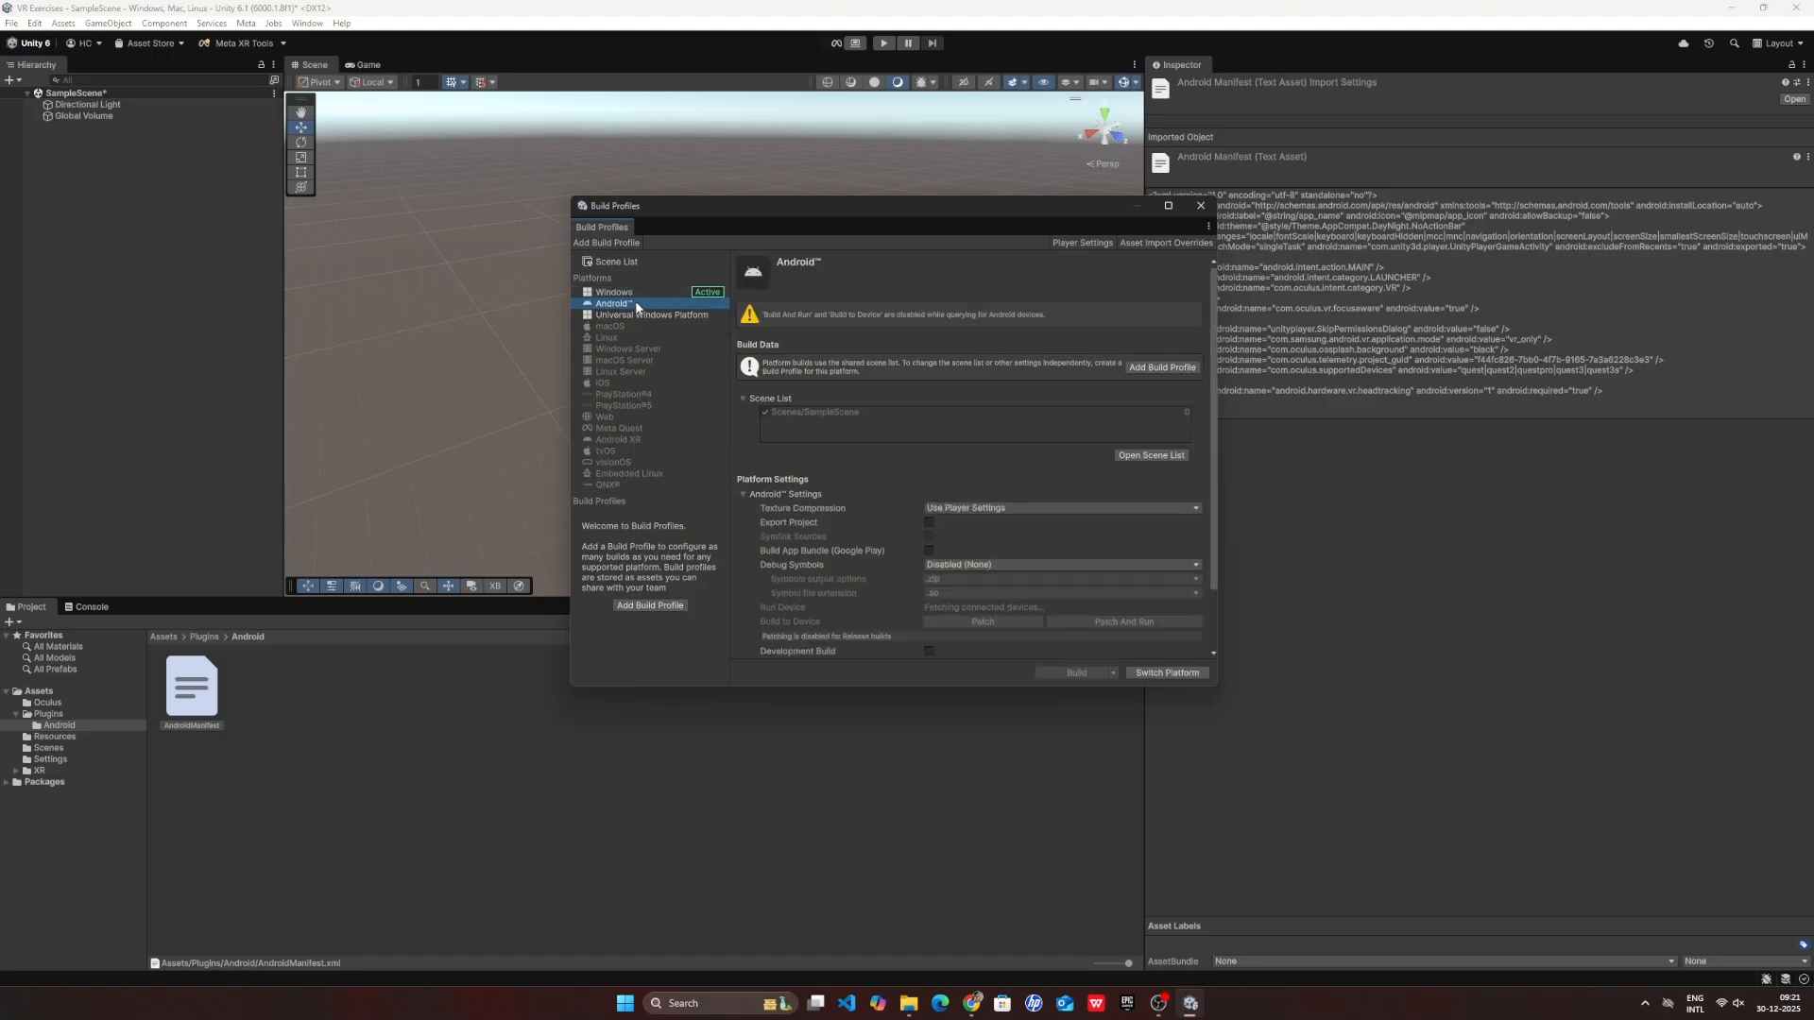
{"action": "left_click", "coordinate": [1162, 673]}
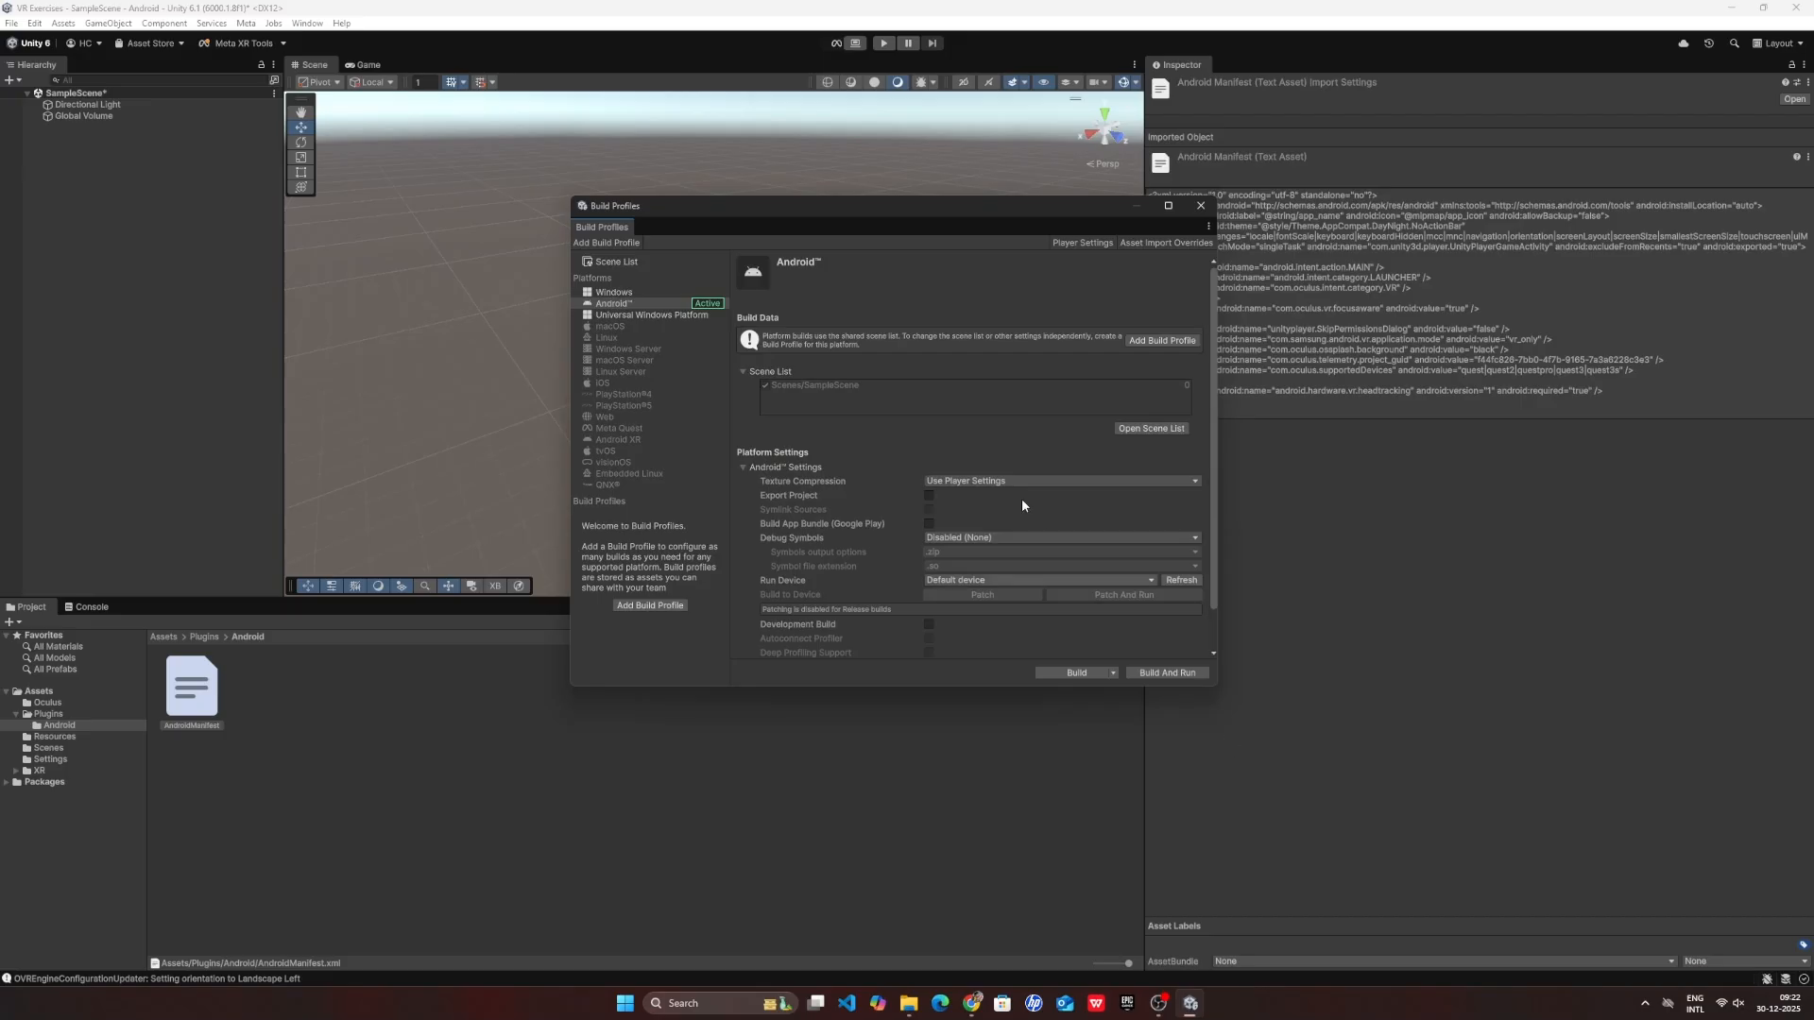
- Enable Development Build for Android and view the Texture Compression options, leaving Use Player Settings selected
{"action": "scroll", "coordinate": [998, 491], "scroll_direction": "down", "scroll_amount": 1}
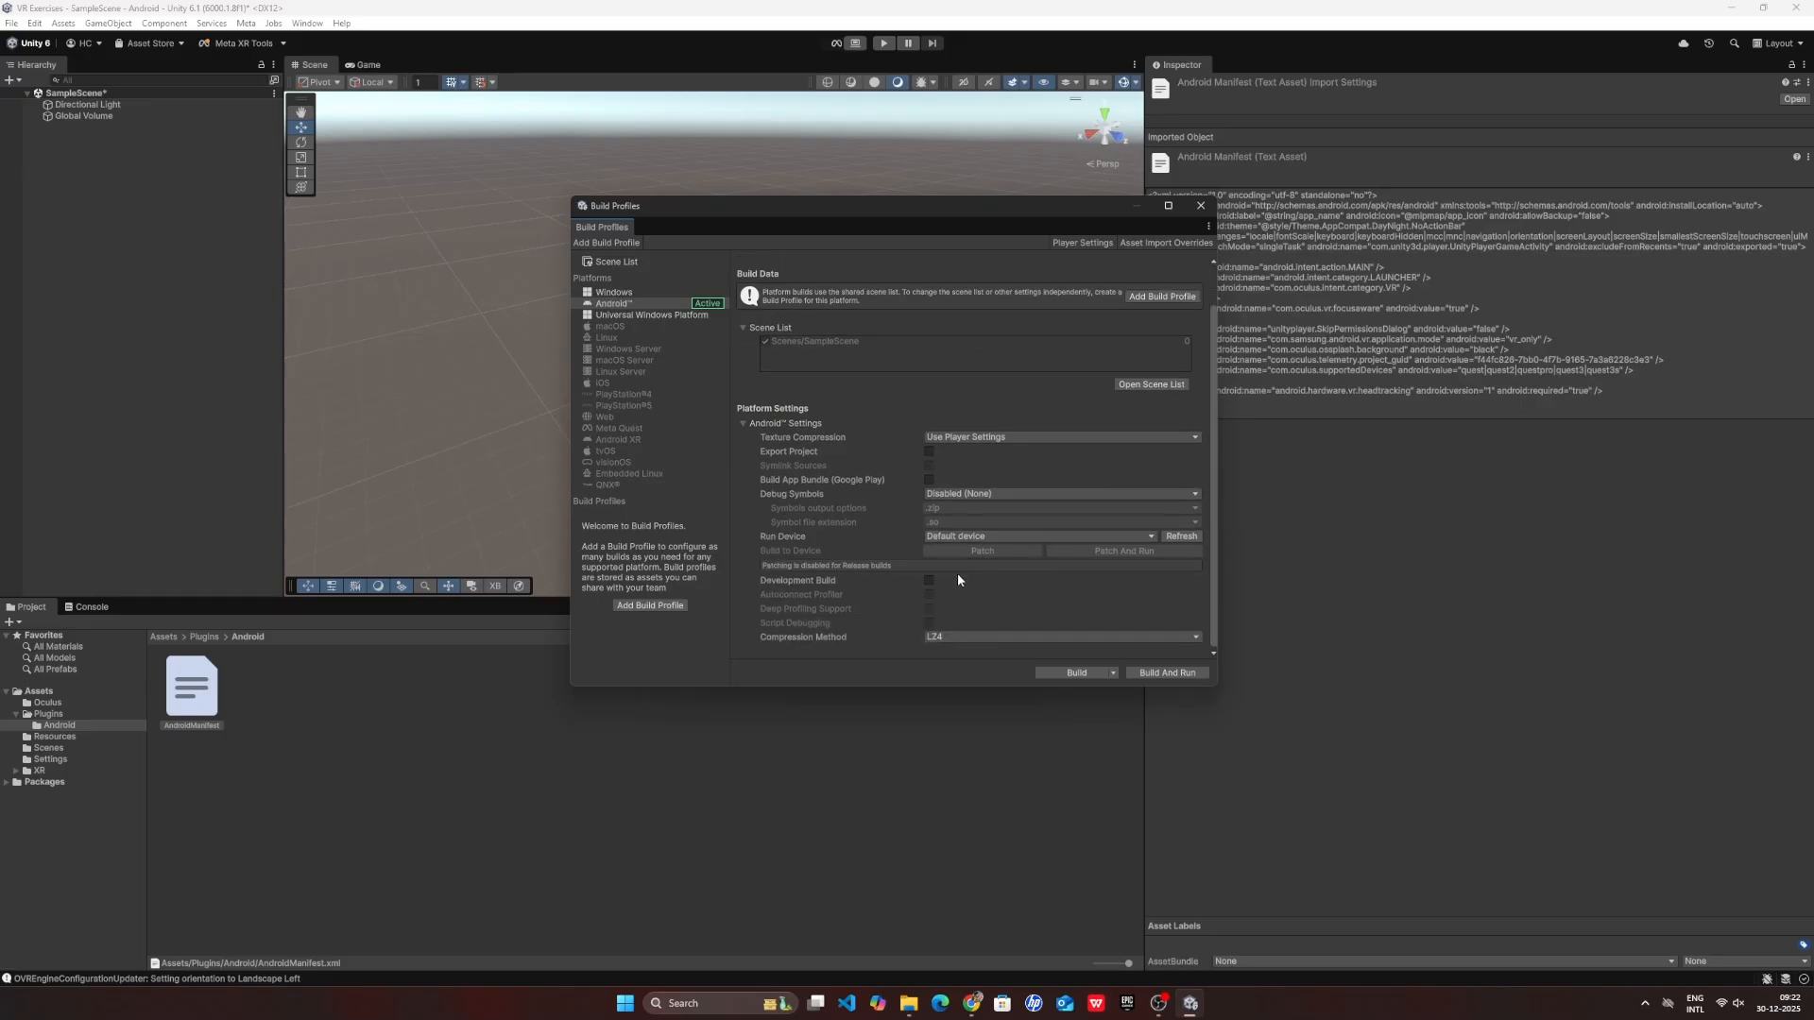
{"action": "left_click", "coordinate": [929, 582]}
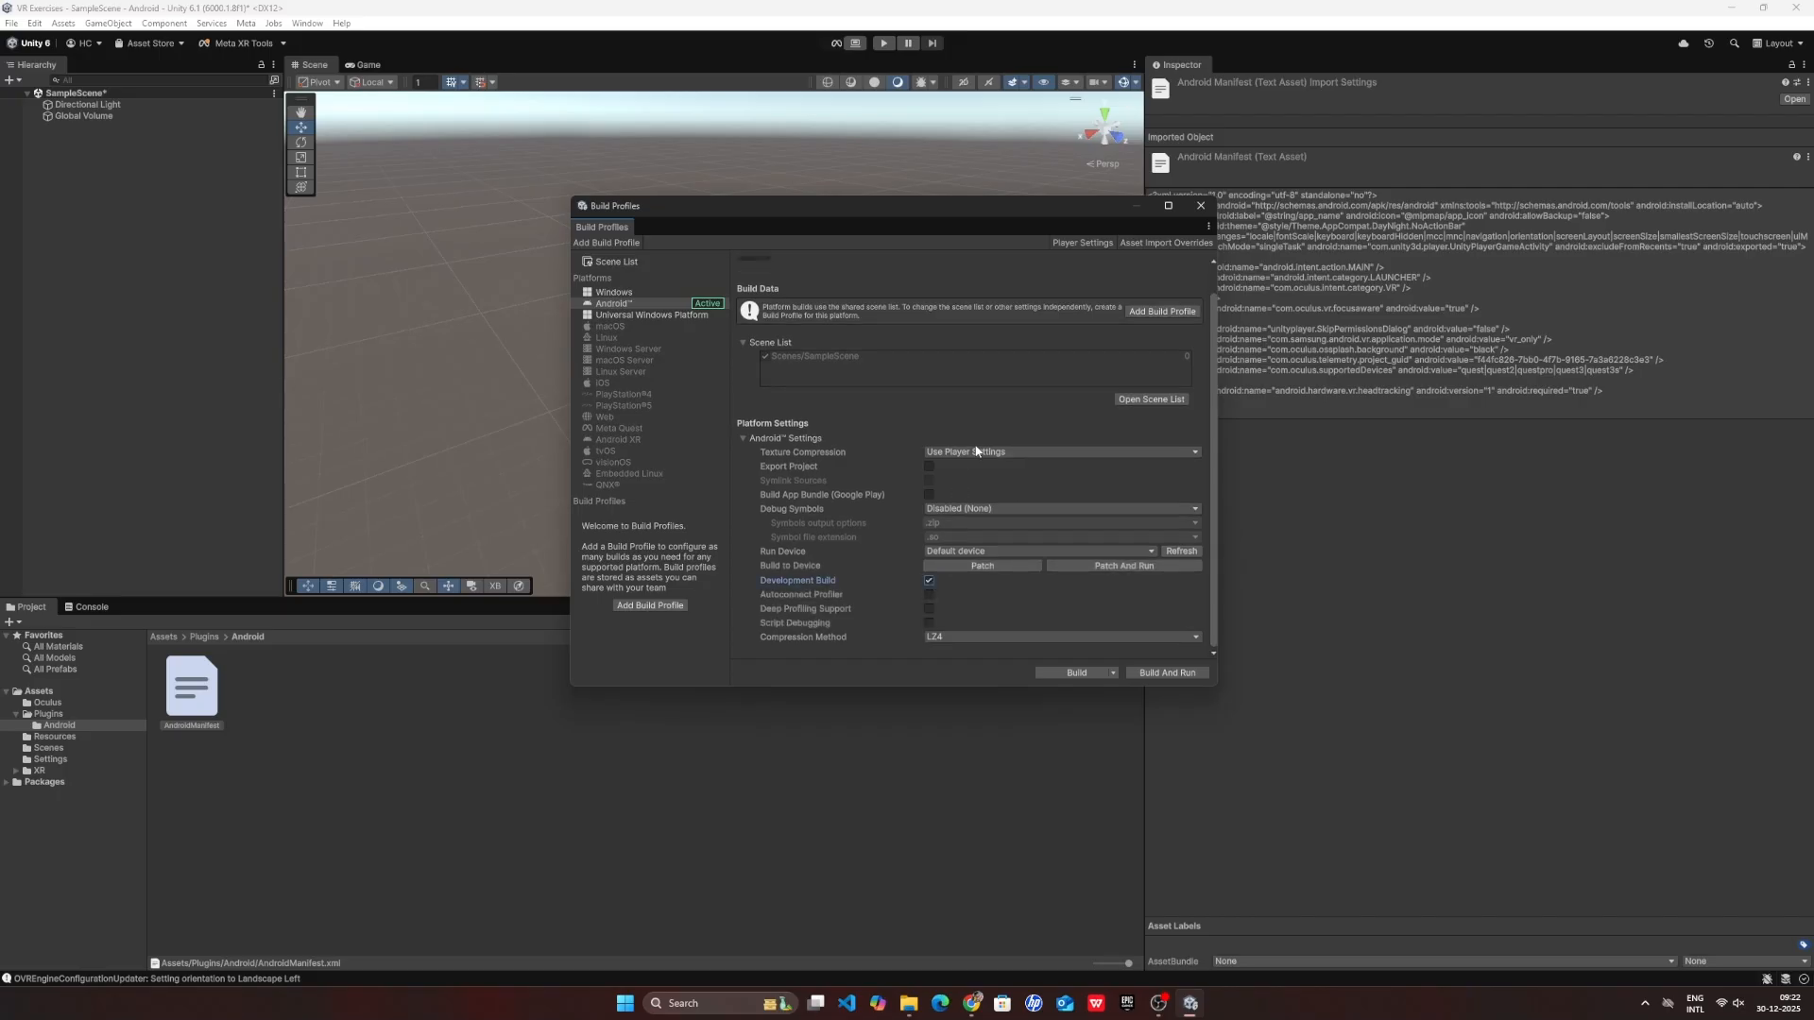
{"action": "left_click", "coordinate": [976, 451]}
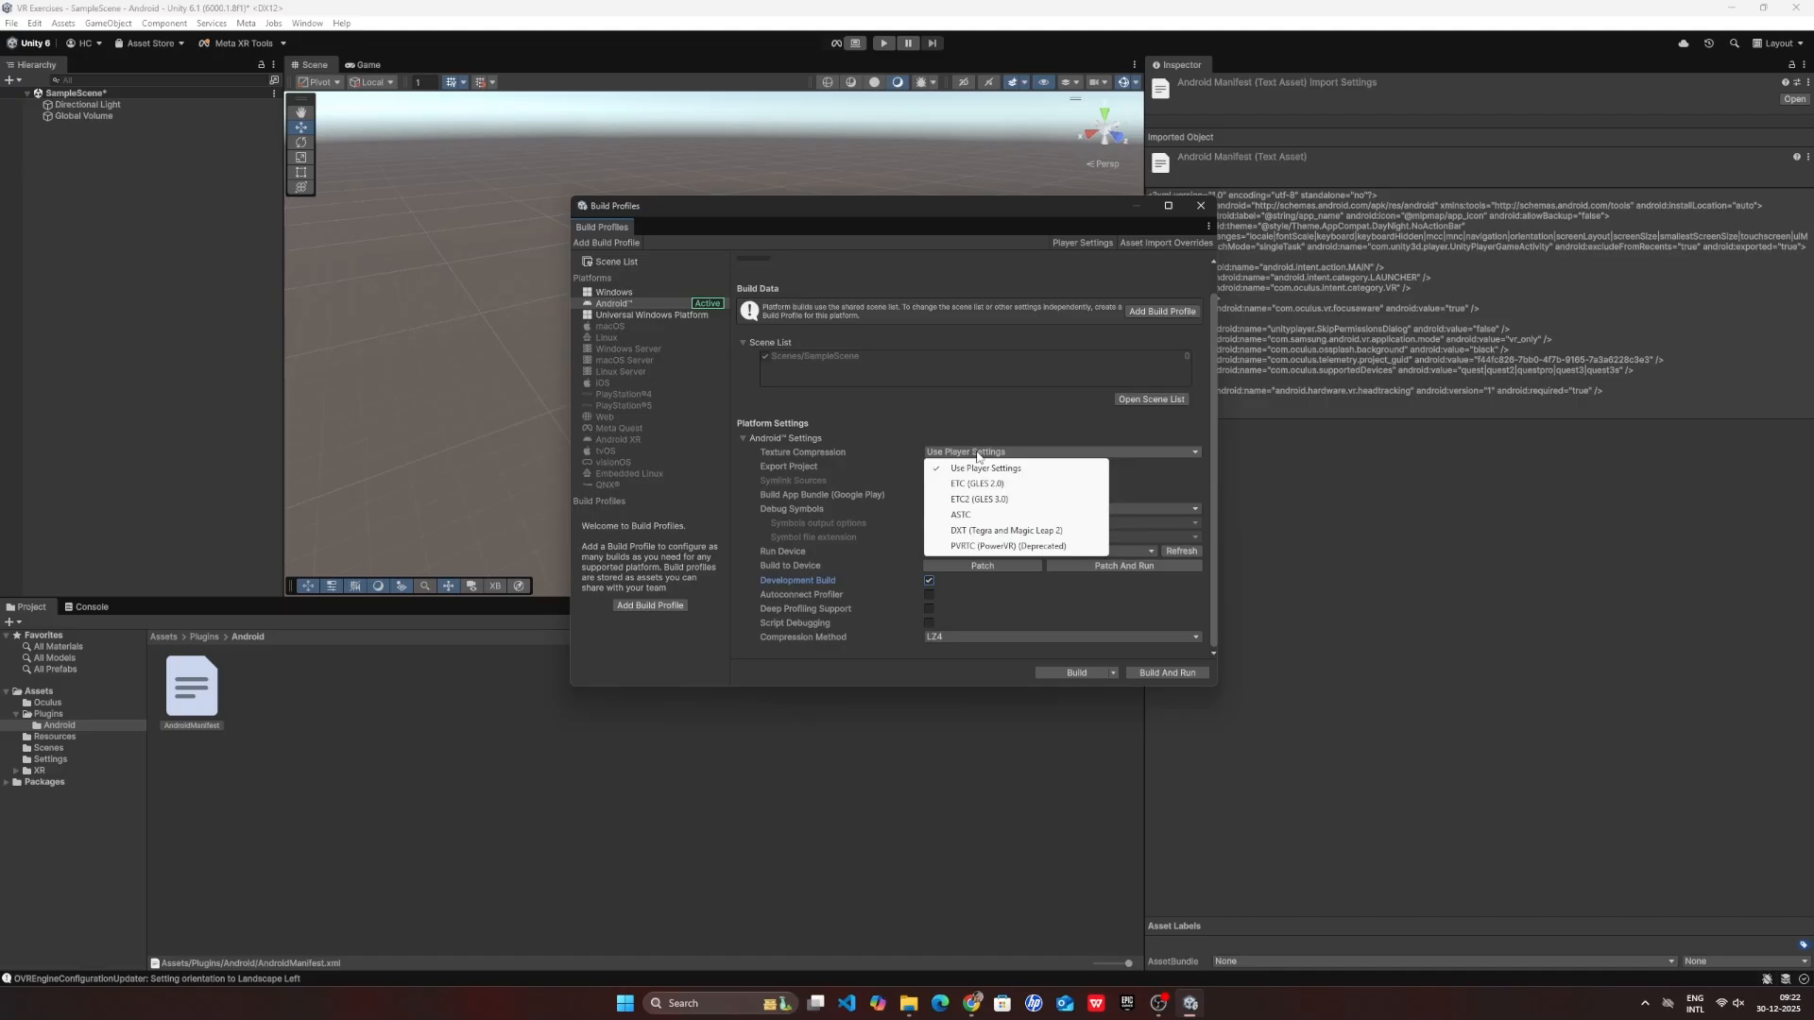
{"action": "left_click", "coordinate": [984, 397]}
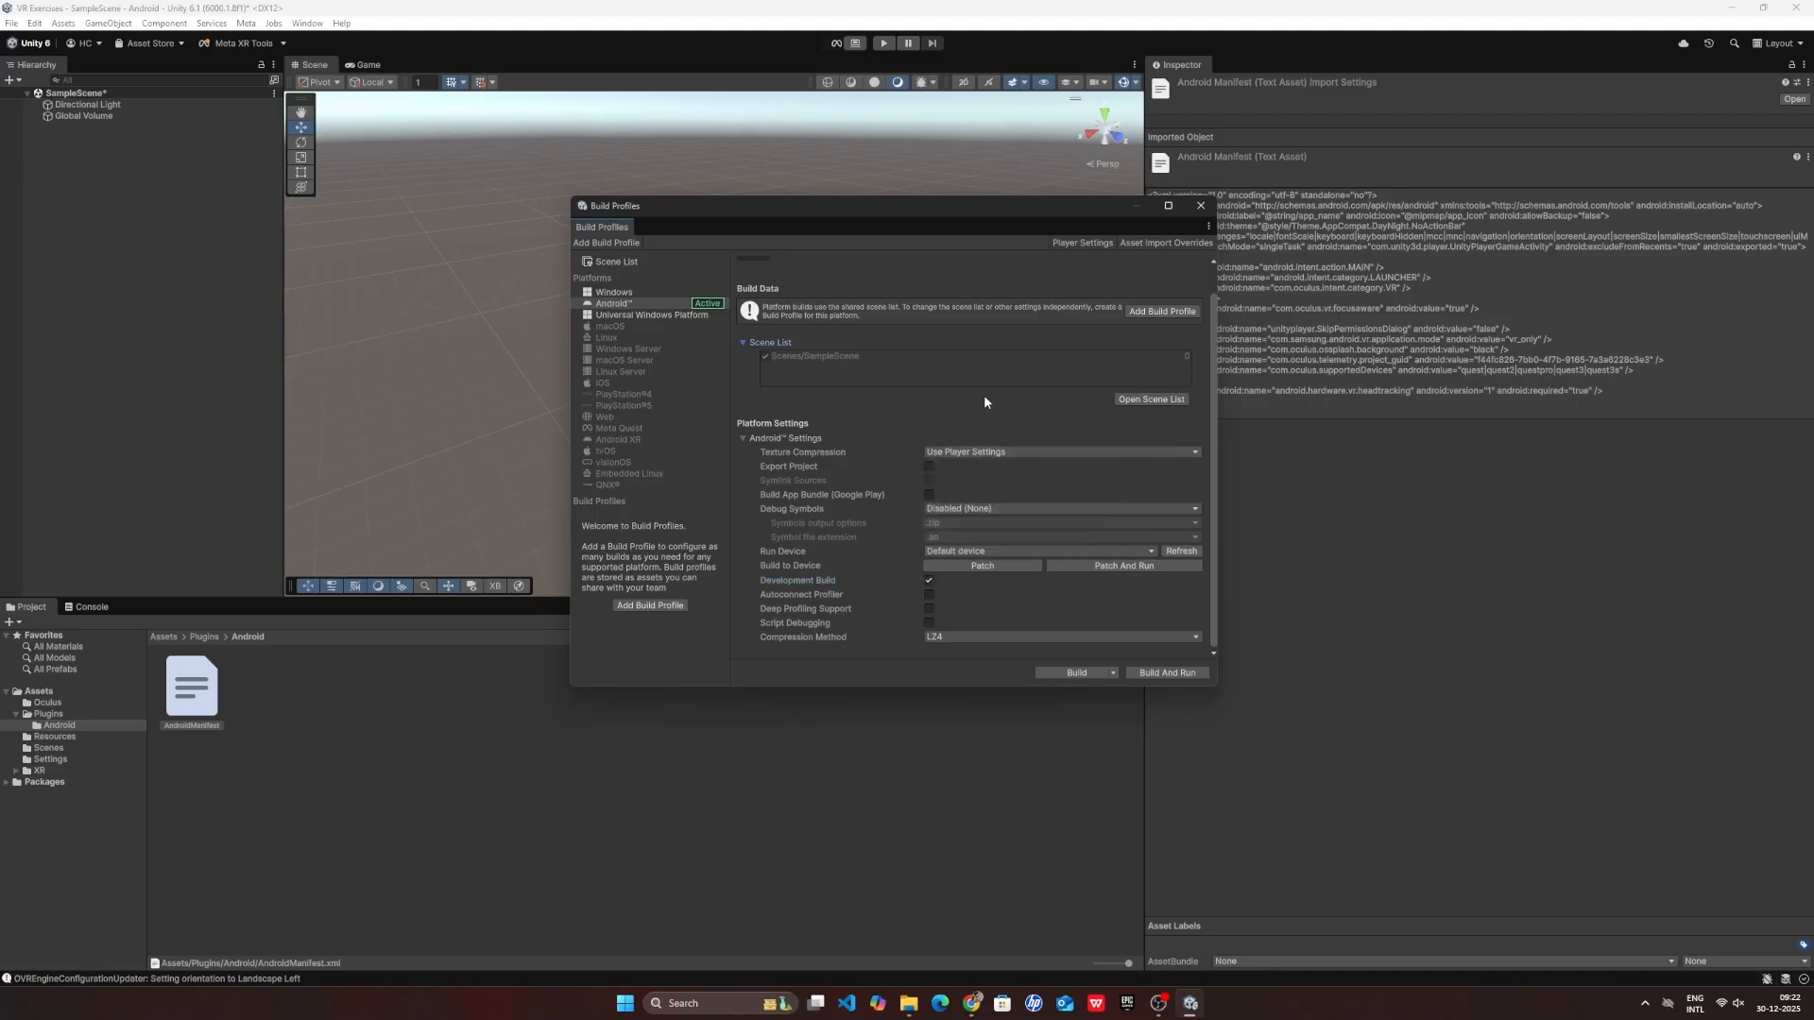
- Close the Build Profiles and add the Camera Rig building block to SampleScene from the Meta XR Building Blocks
{"action": "left_click", "coordinate": [1203, 206]}
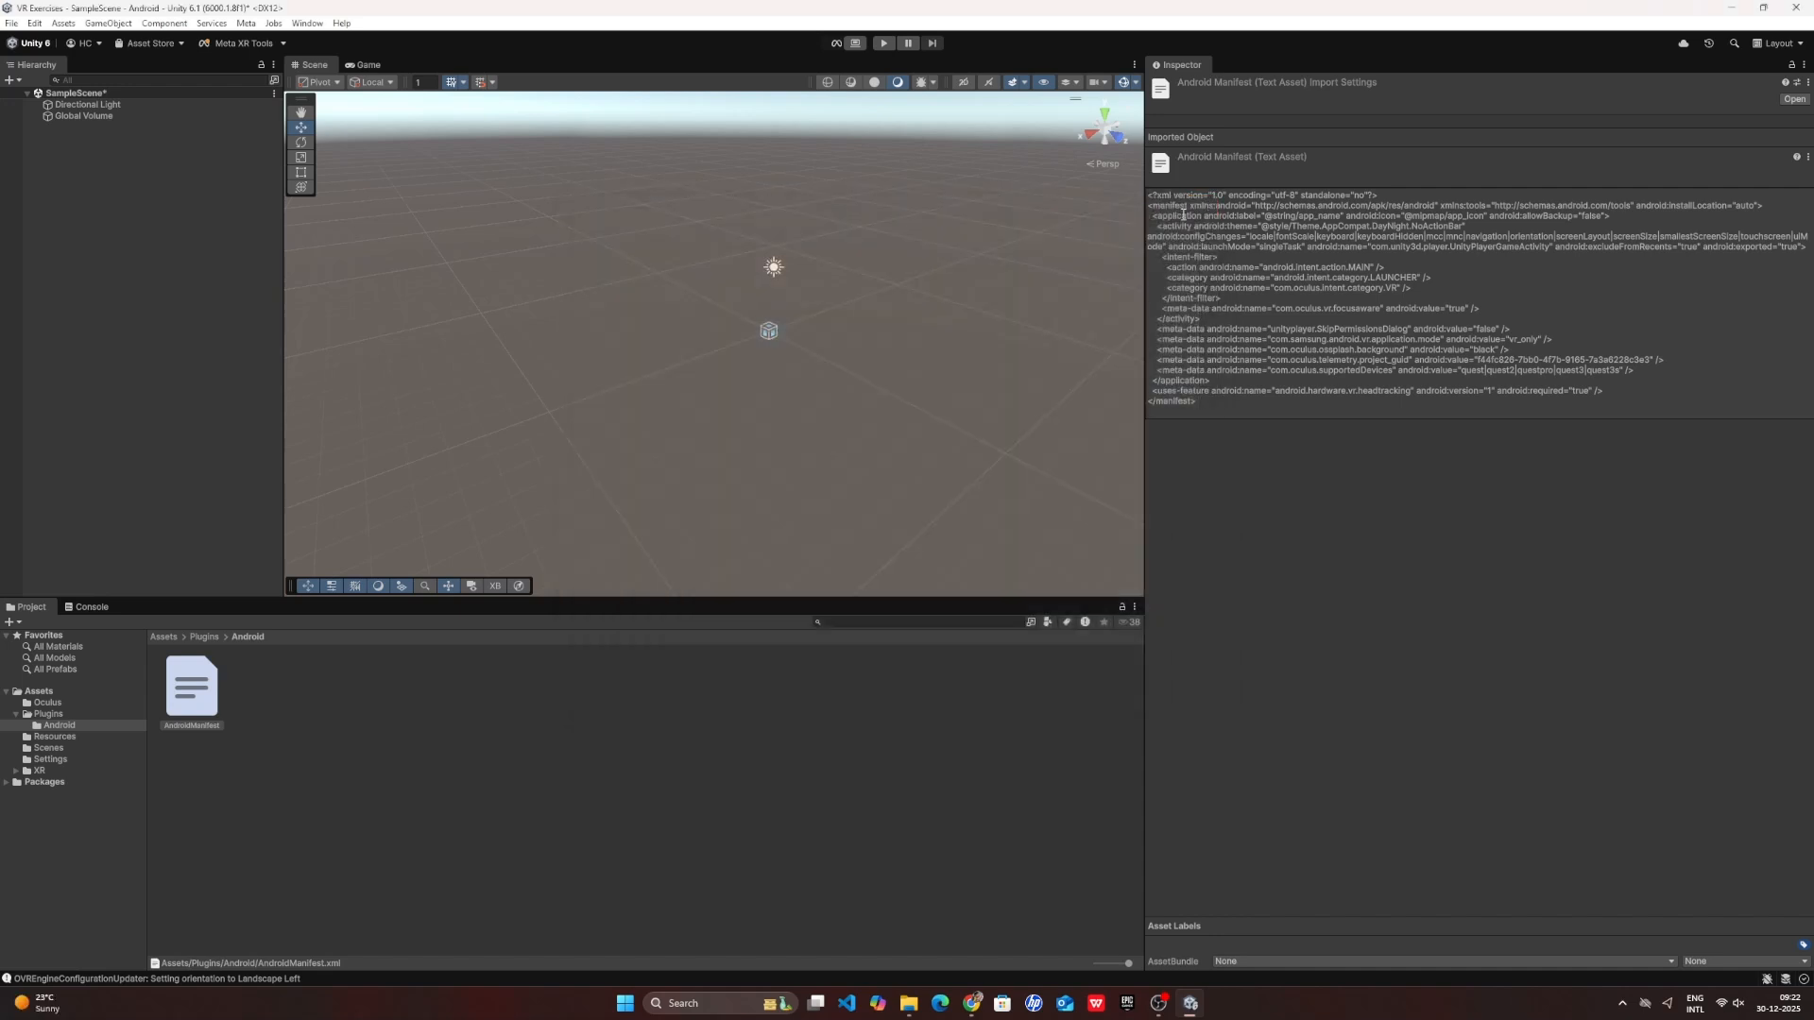
{"action": "left_click", "coordinate": [268, 44]}
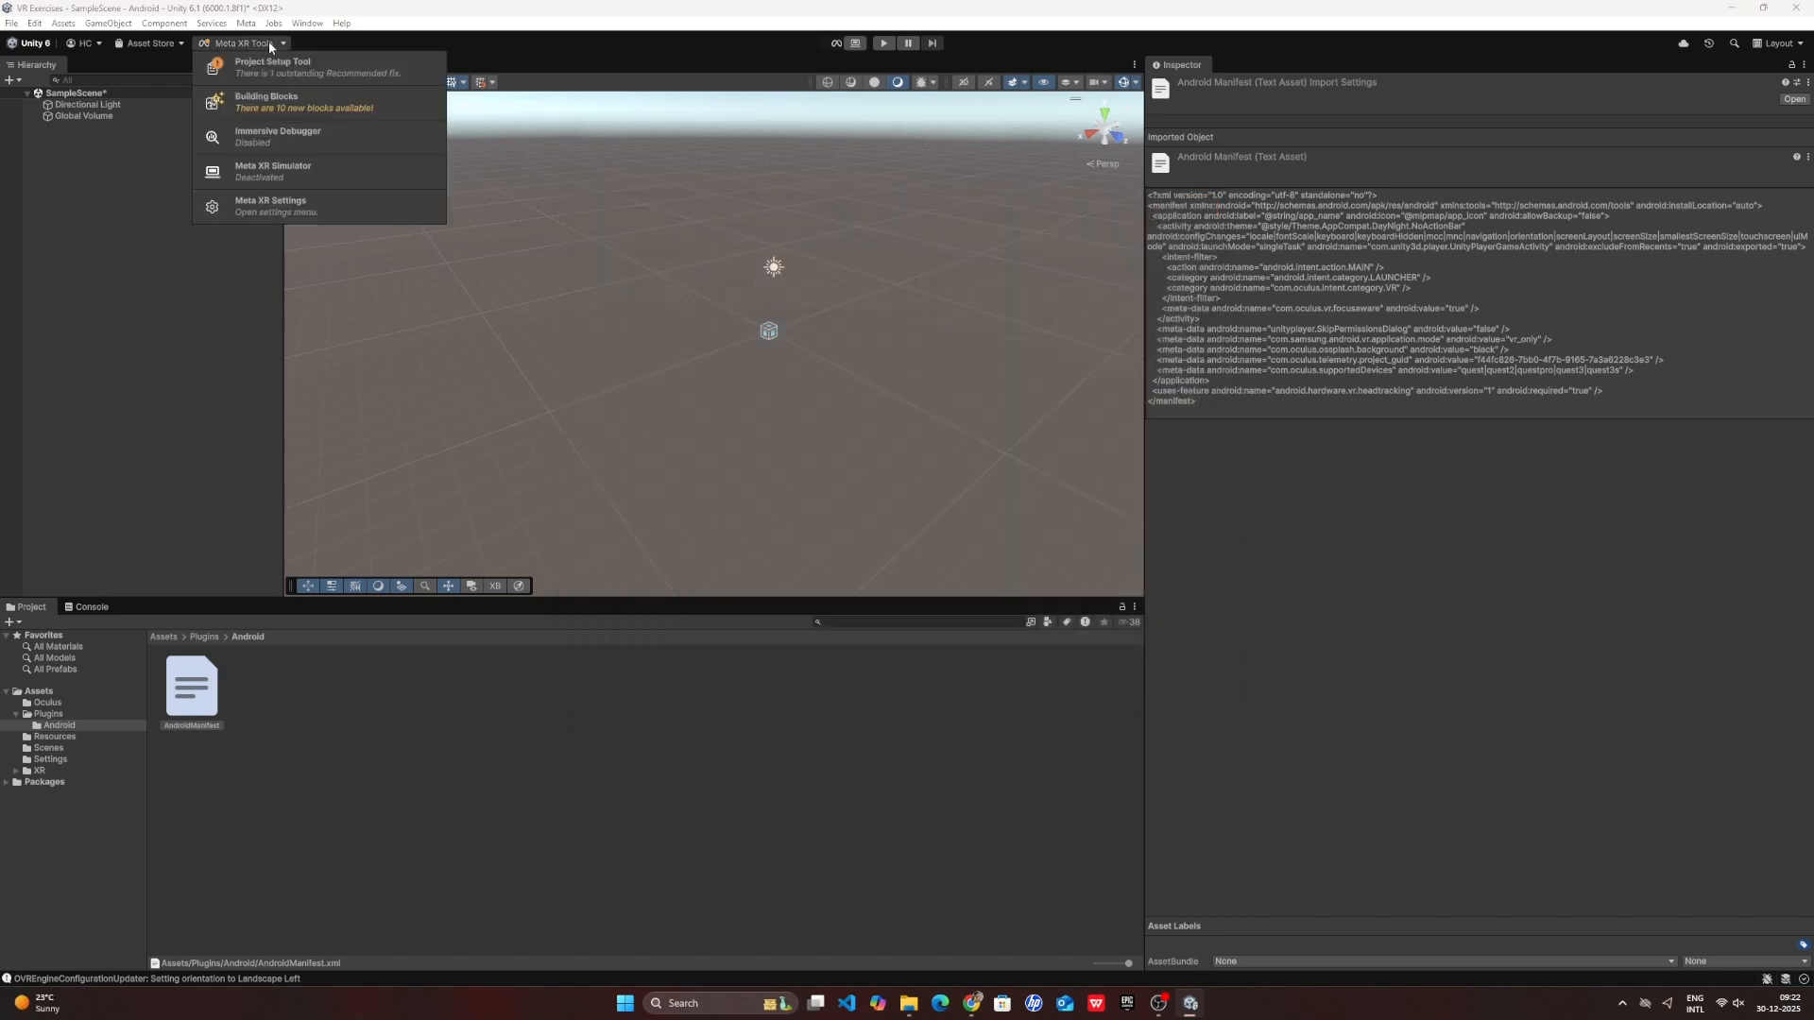
{"action": "left_click", "coordinate": [308, 110]}
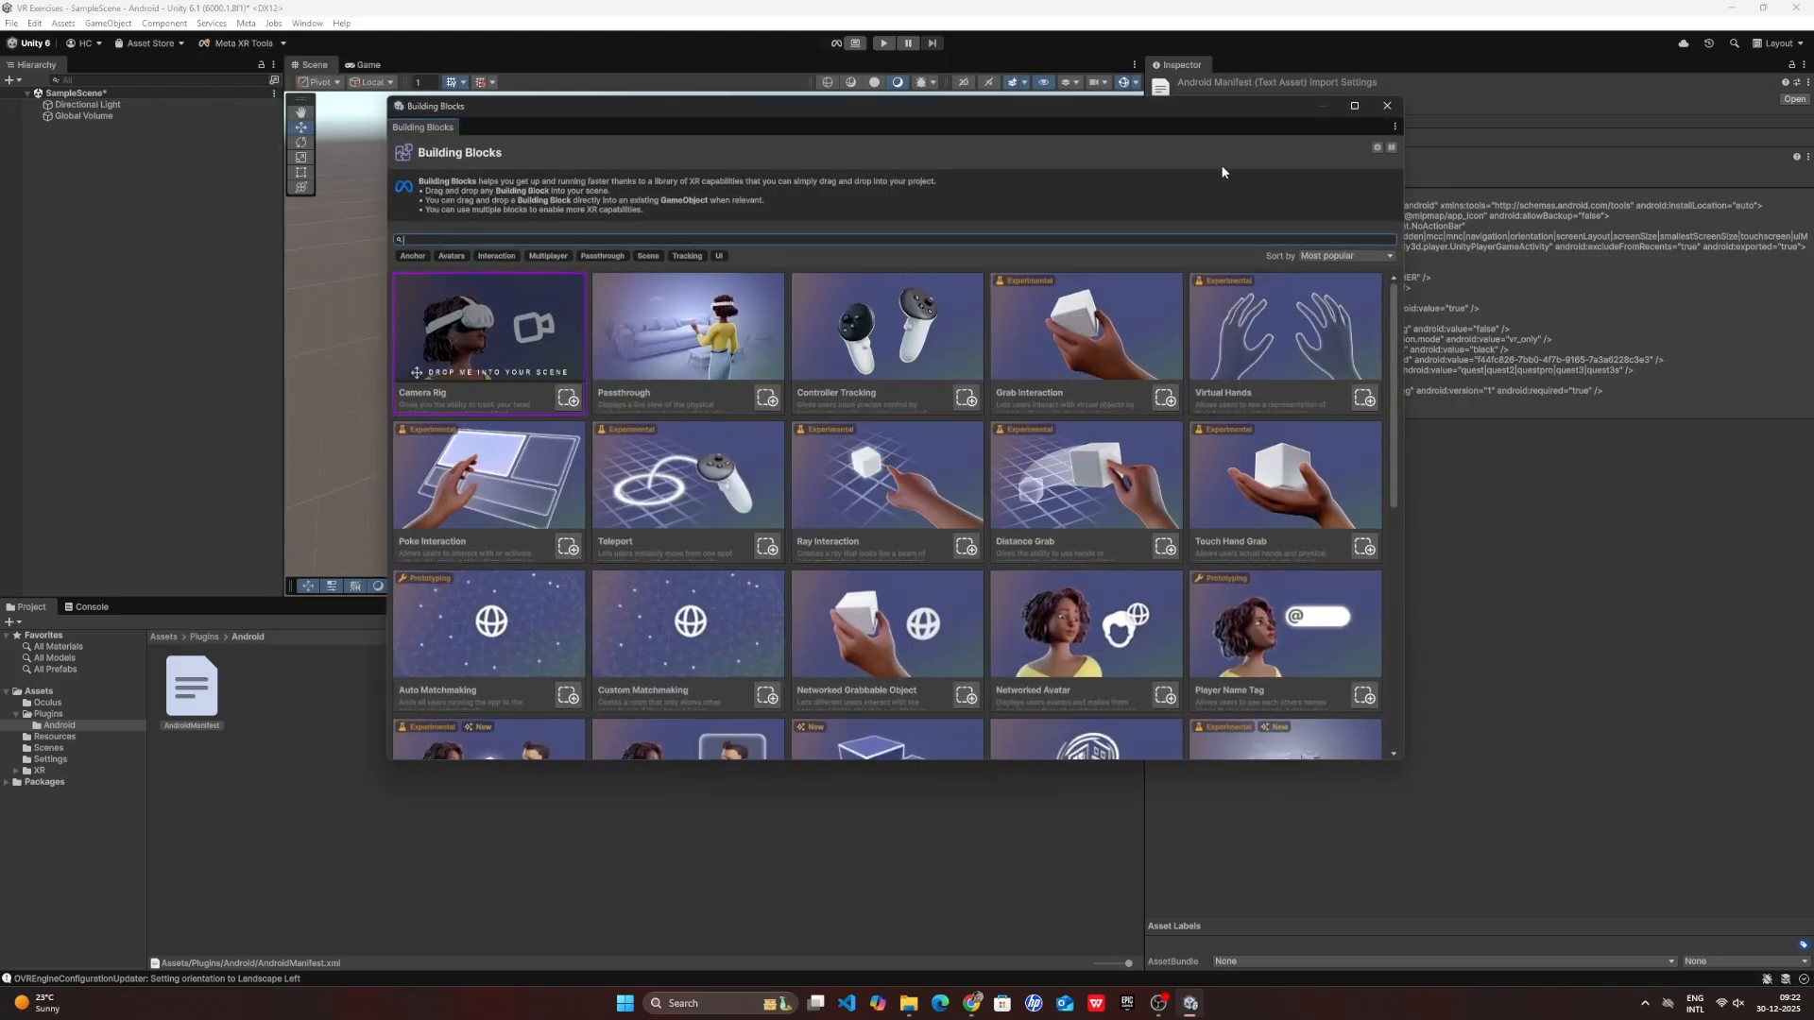
{"action": "left_click", "coordinate": [1355, 106]}
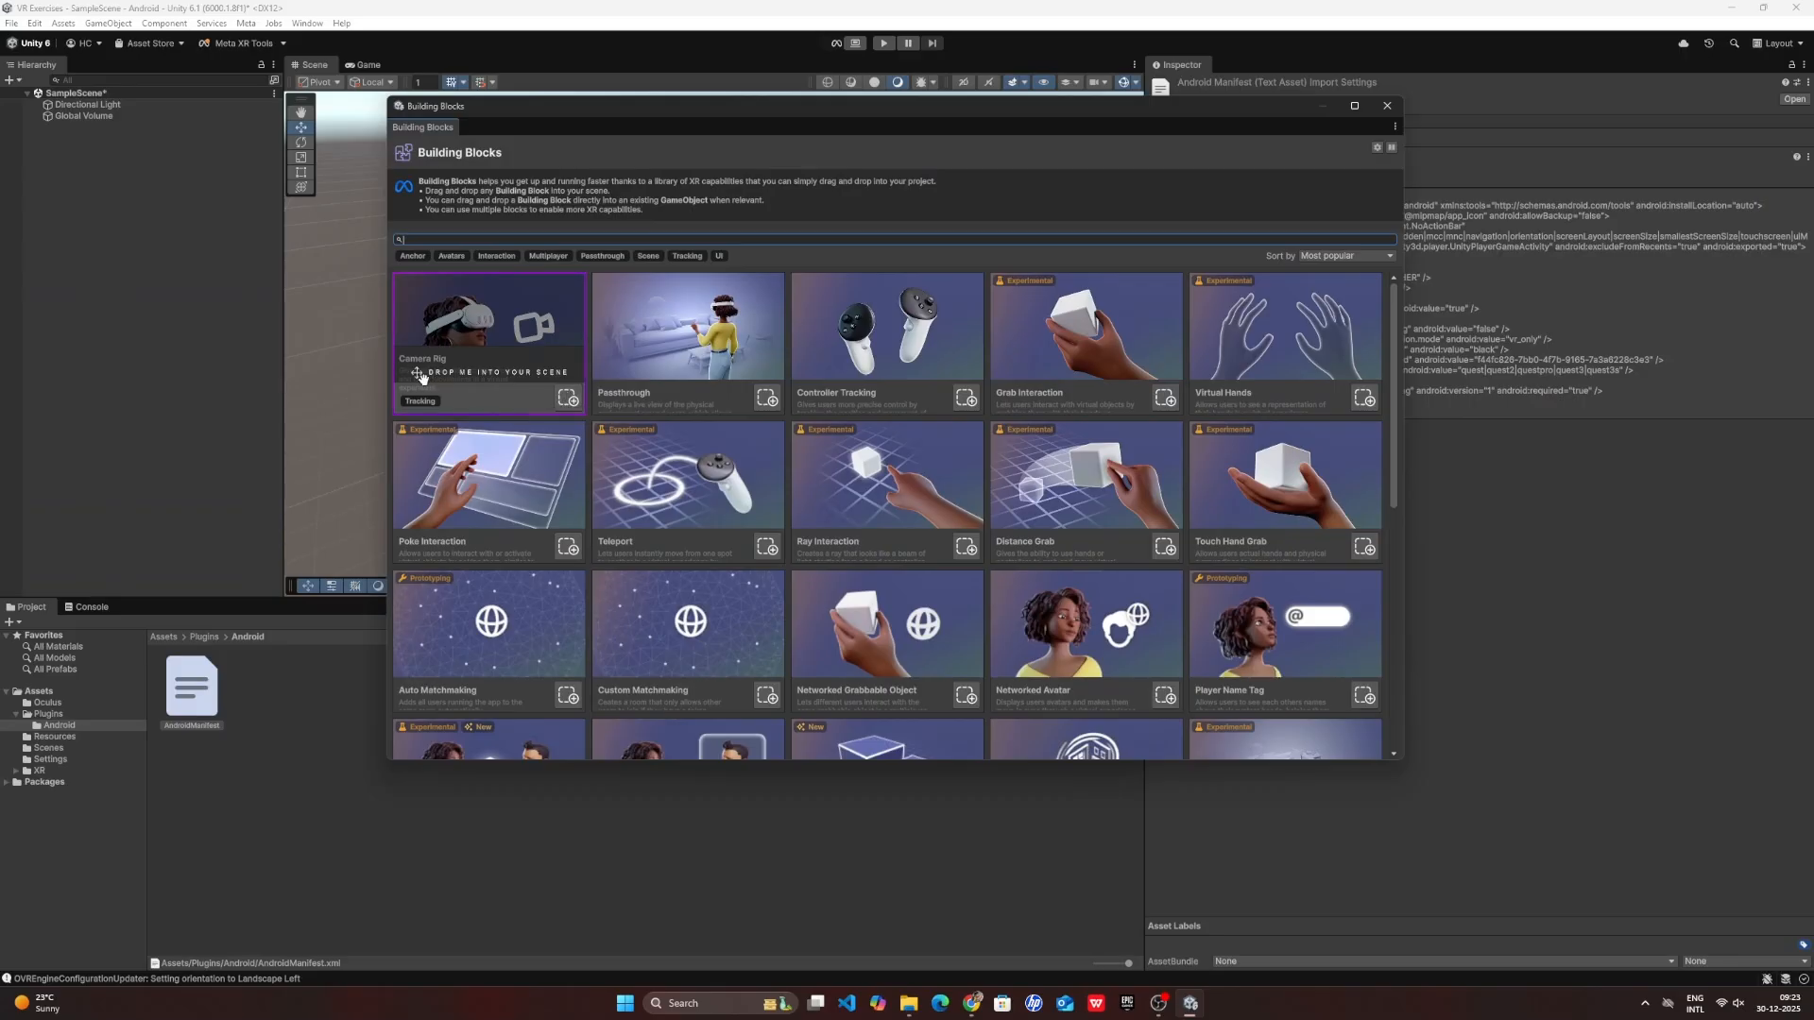
{"action": "left_click", "coordinate": [567, 398]}
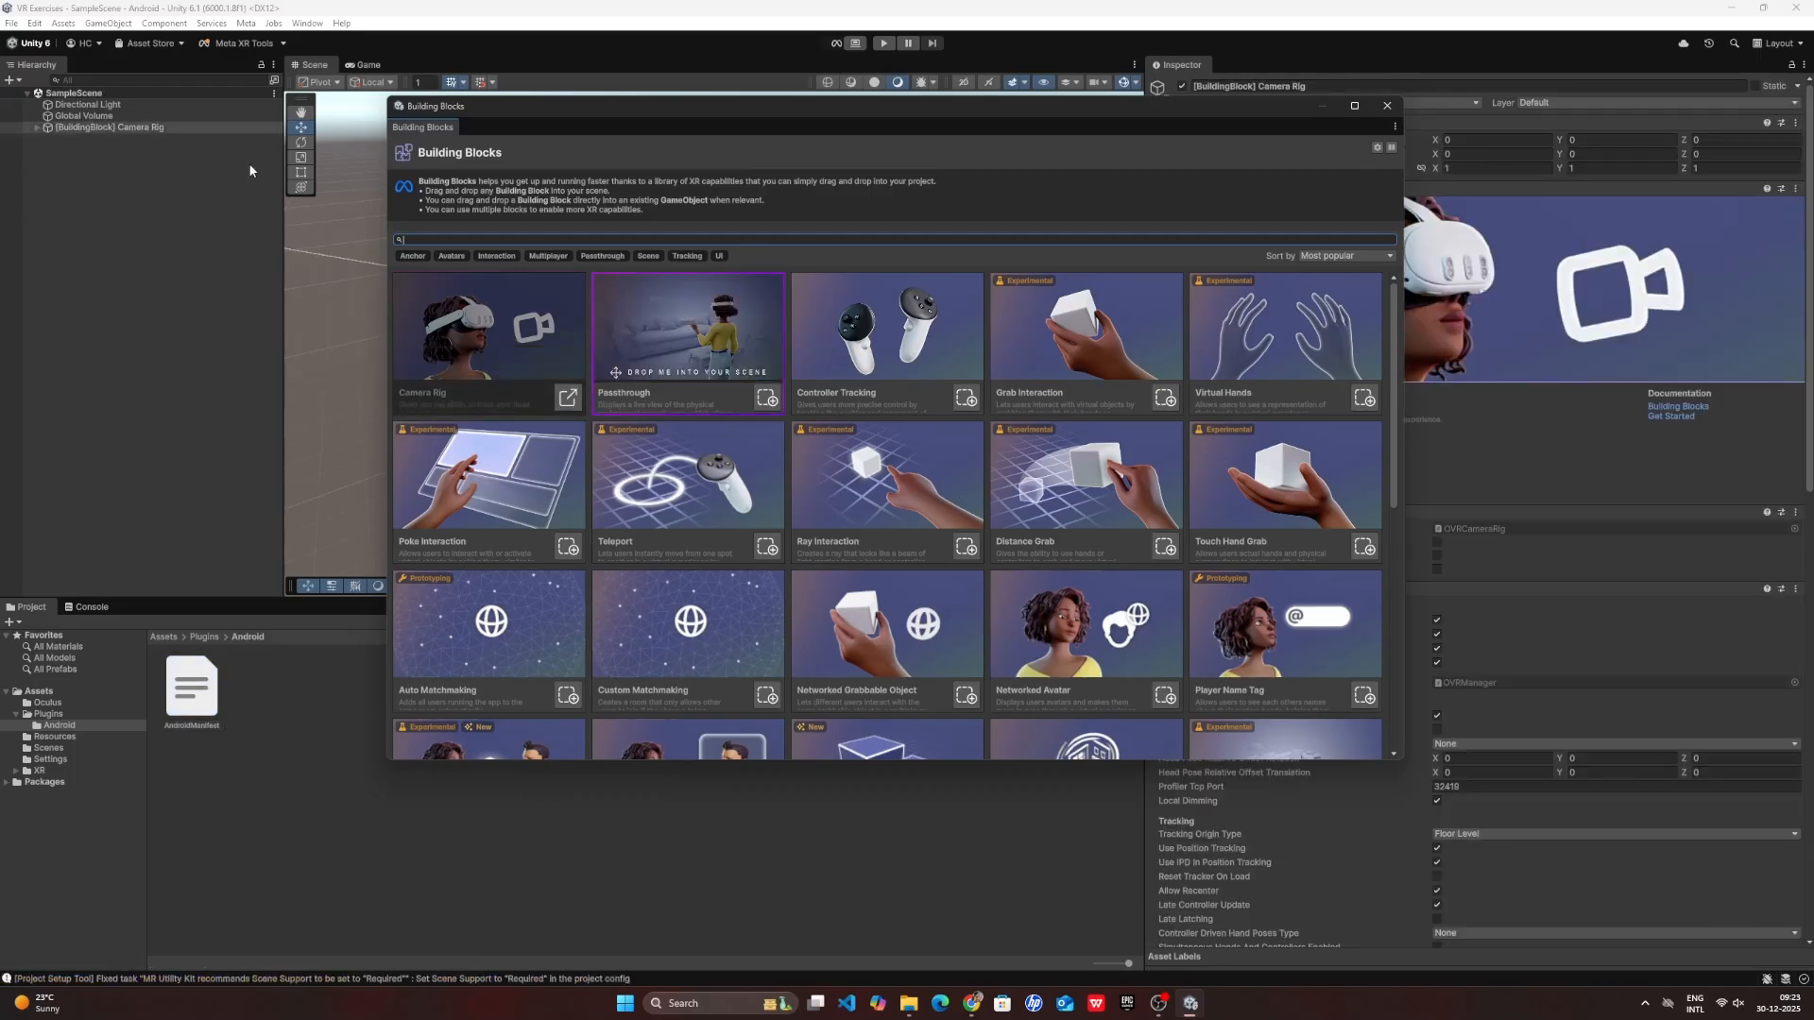
{"action": "left_click", "coordinate": [200, 219]}
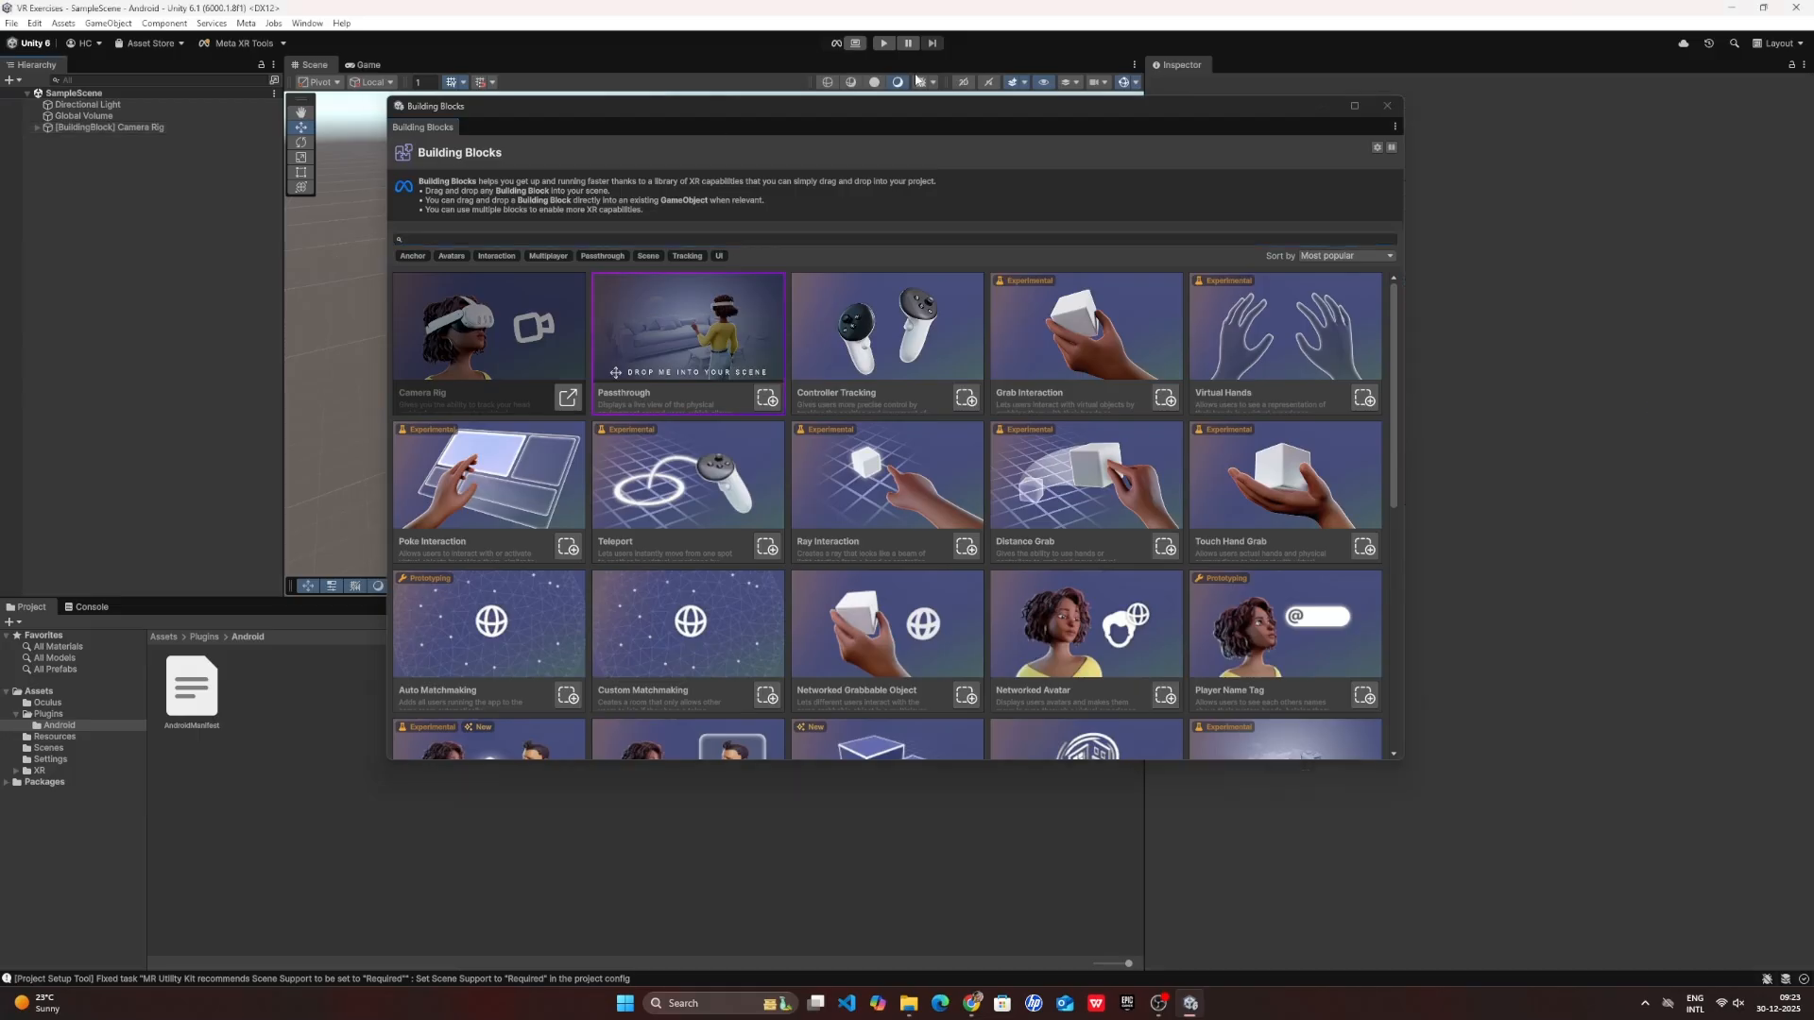
{"action": "left_click", "coordinate": [1387, 106]}
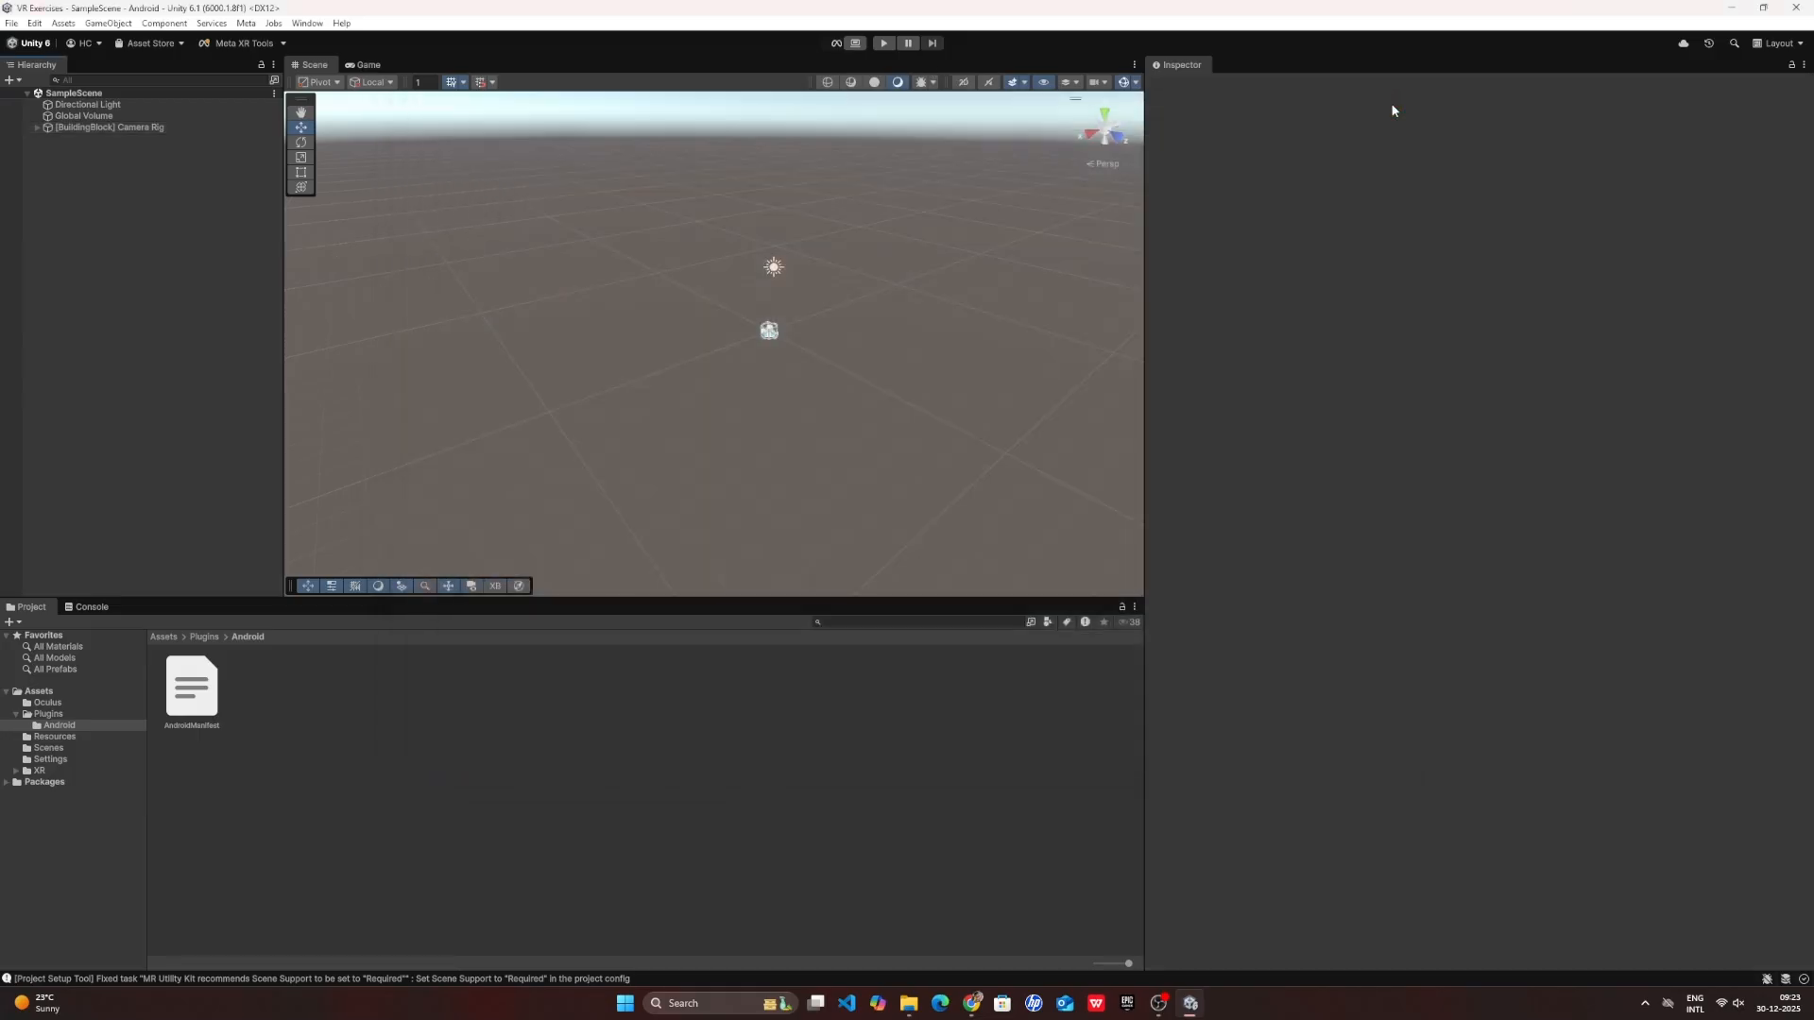
- Examine the Camera Rig in the scene view and the eye and hand anchors under its TrackingSpace
{"action": "left_click", "coordinate": [83, 127]}
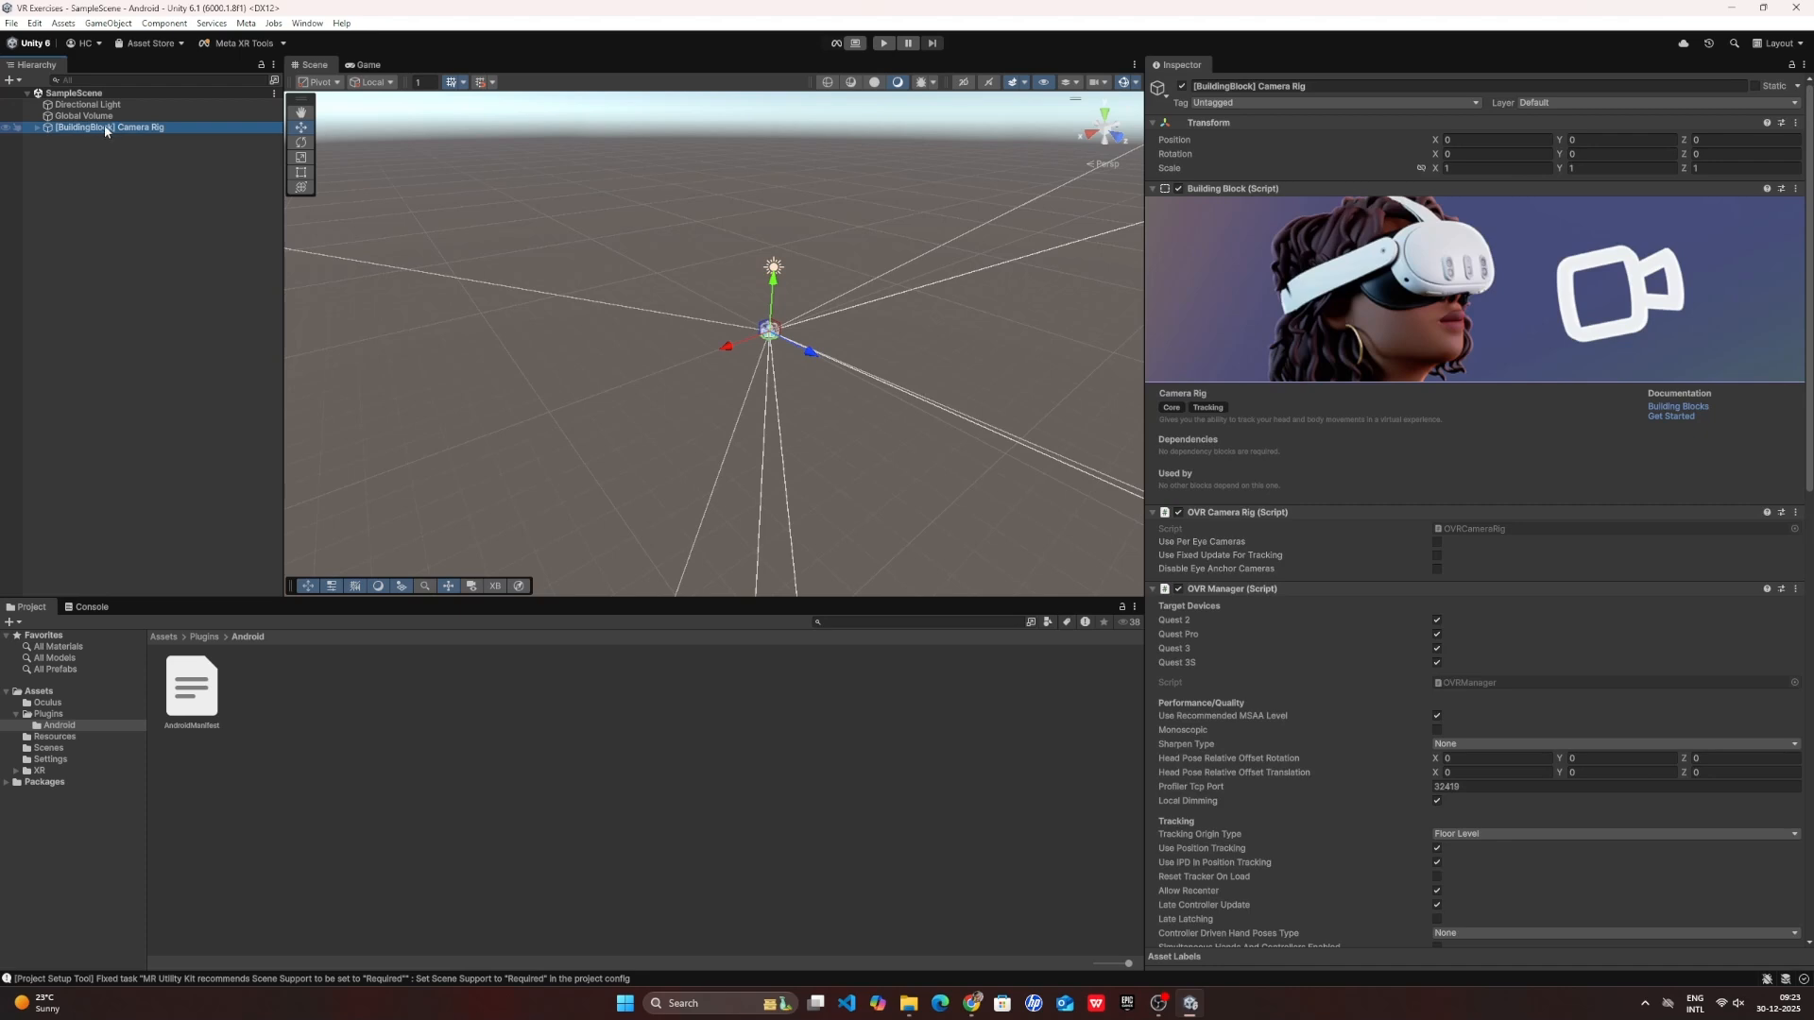
{"action": "double_click", "coordinate": [76, 128]}
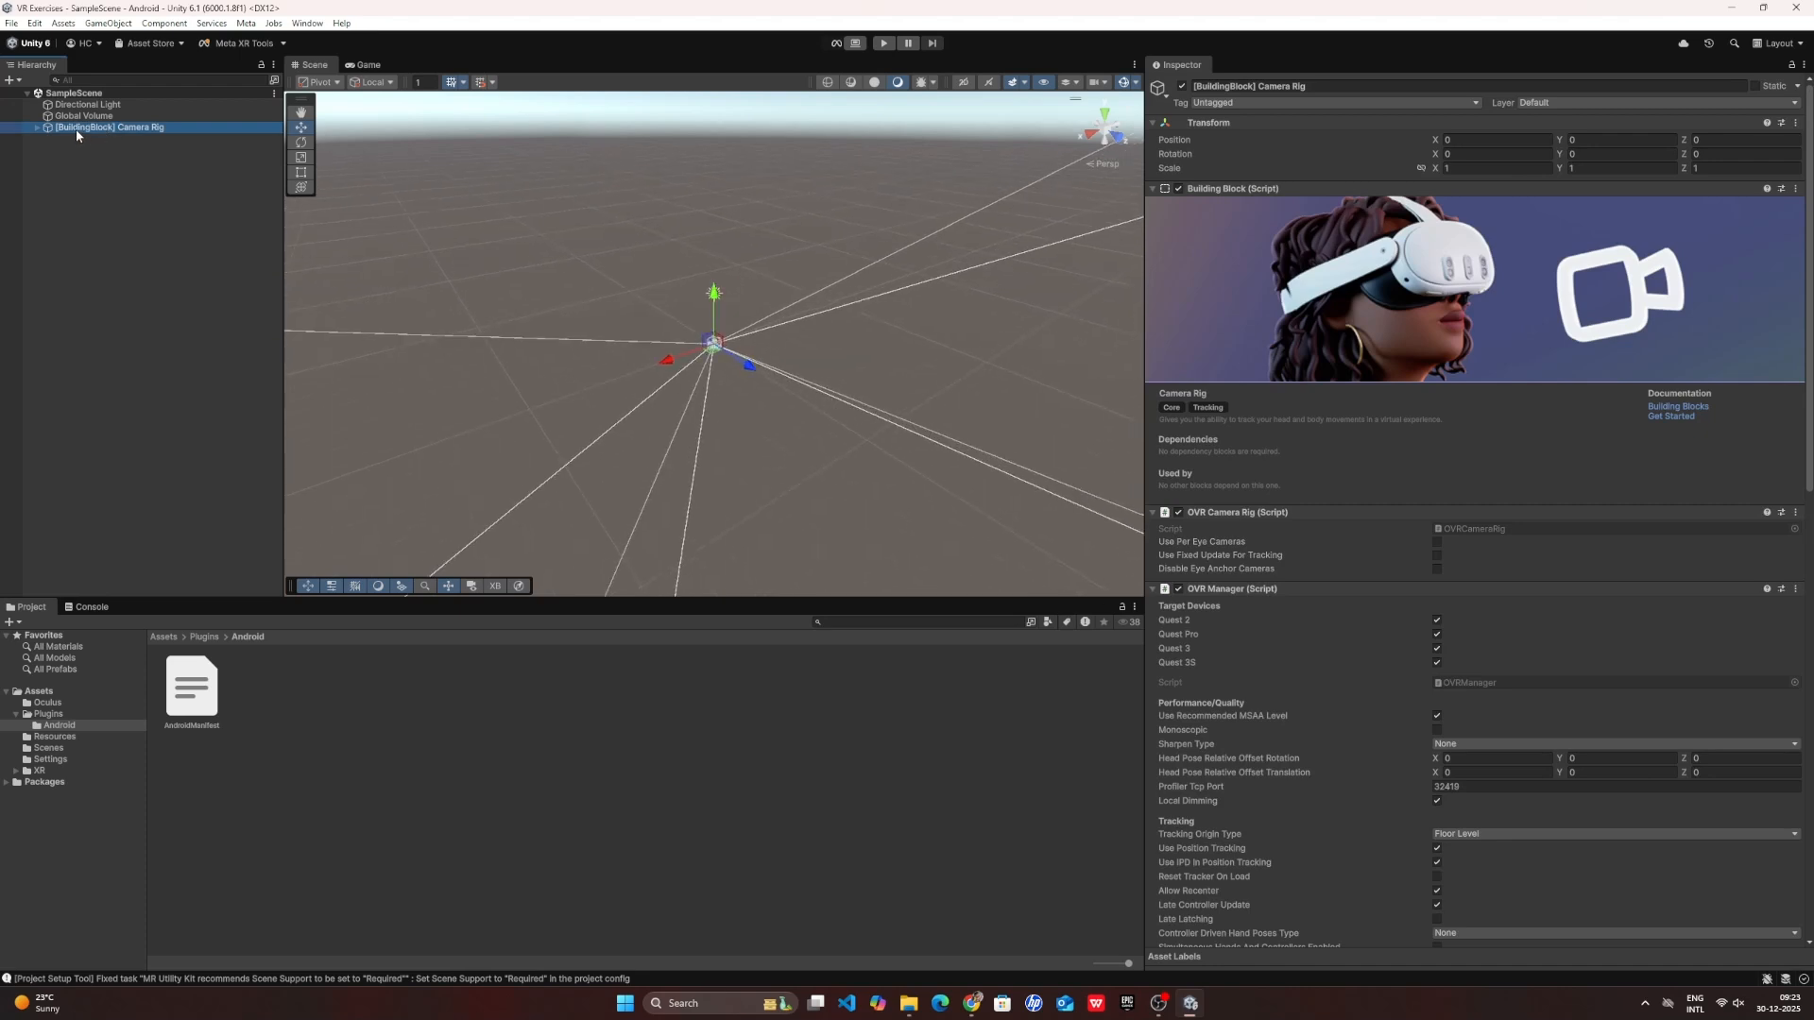
{"action": "left_click_drag", "start_coordinate": [662, 338], "coordinate": [771, 327], "text": "alt"}
{"action": "right_click_drag", "start_coordinate": [772, 328], "coordinate": [703, 338]}
{"action": "key", "text": "a"}
{"action": "key", "text": "e"}
{"action": "key", "text": "s"}
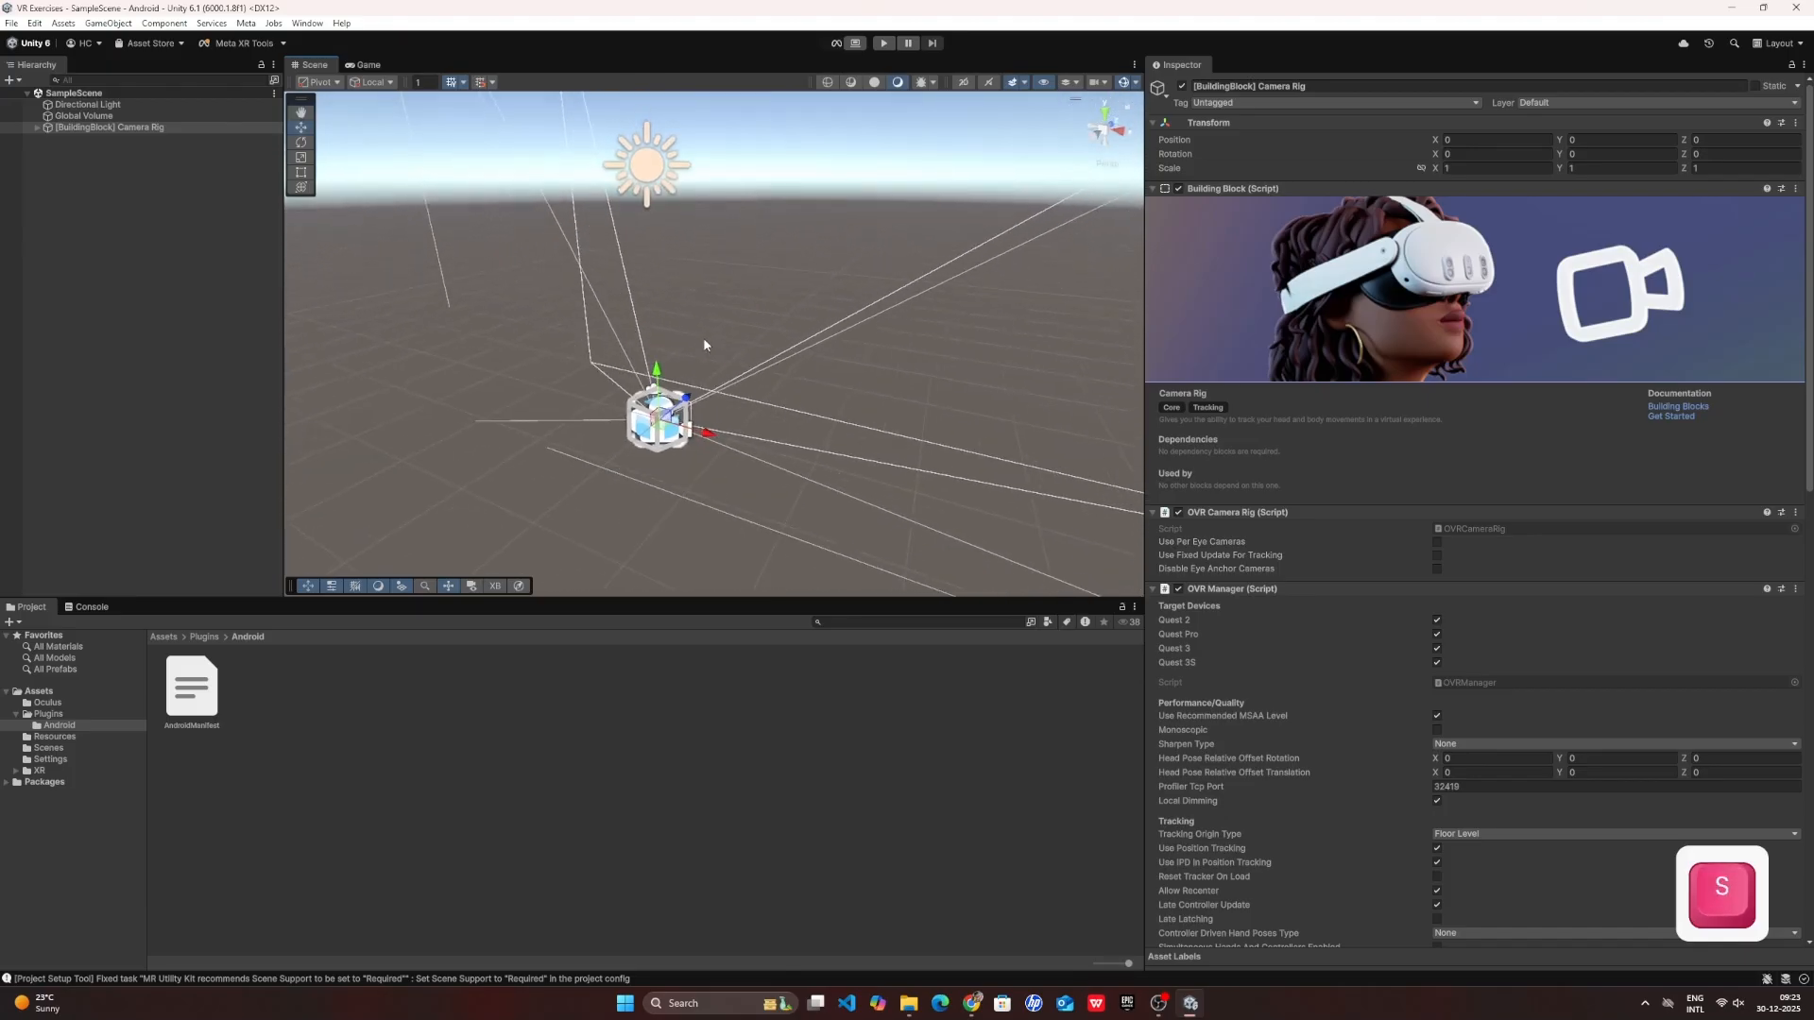
{"action": "left_click", "coordinate": [36, 127]}
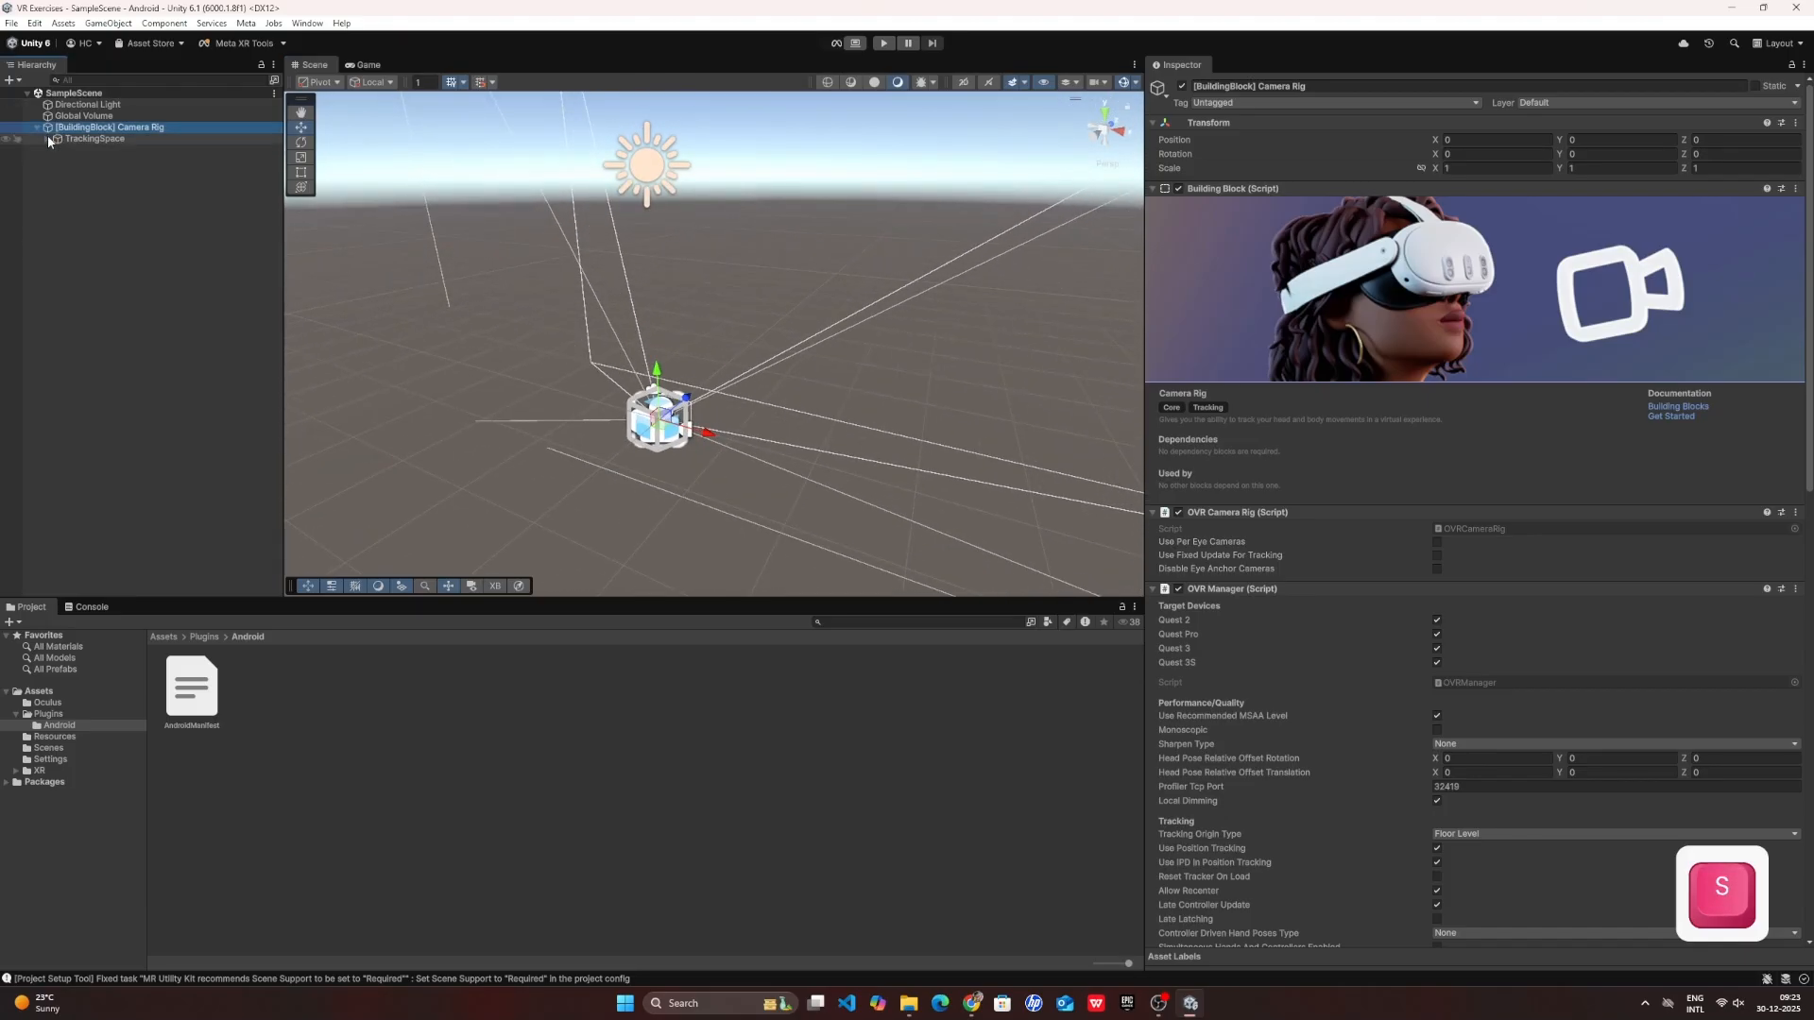
{"action": "left_click", "coordinate": [47, 138]}
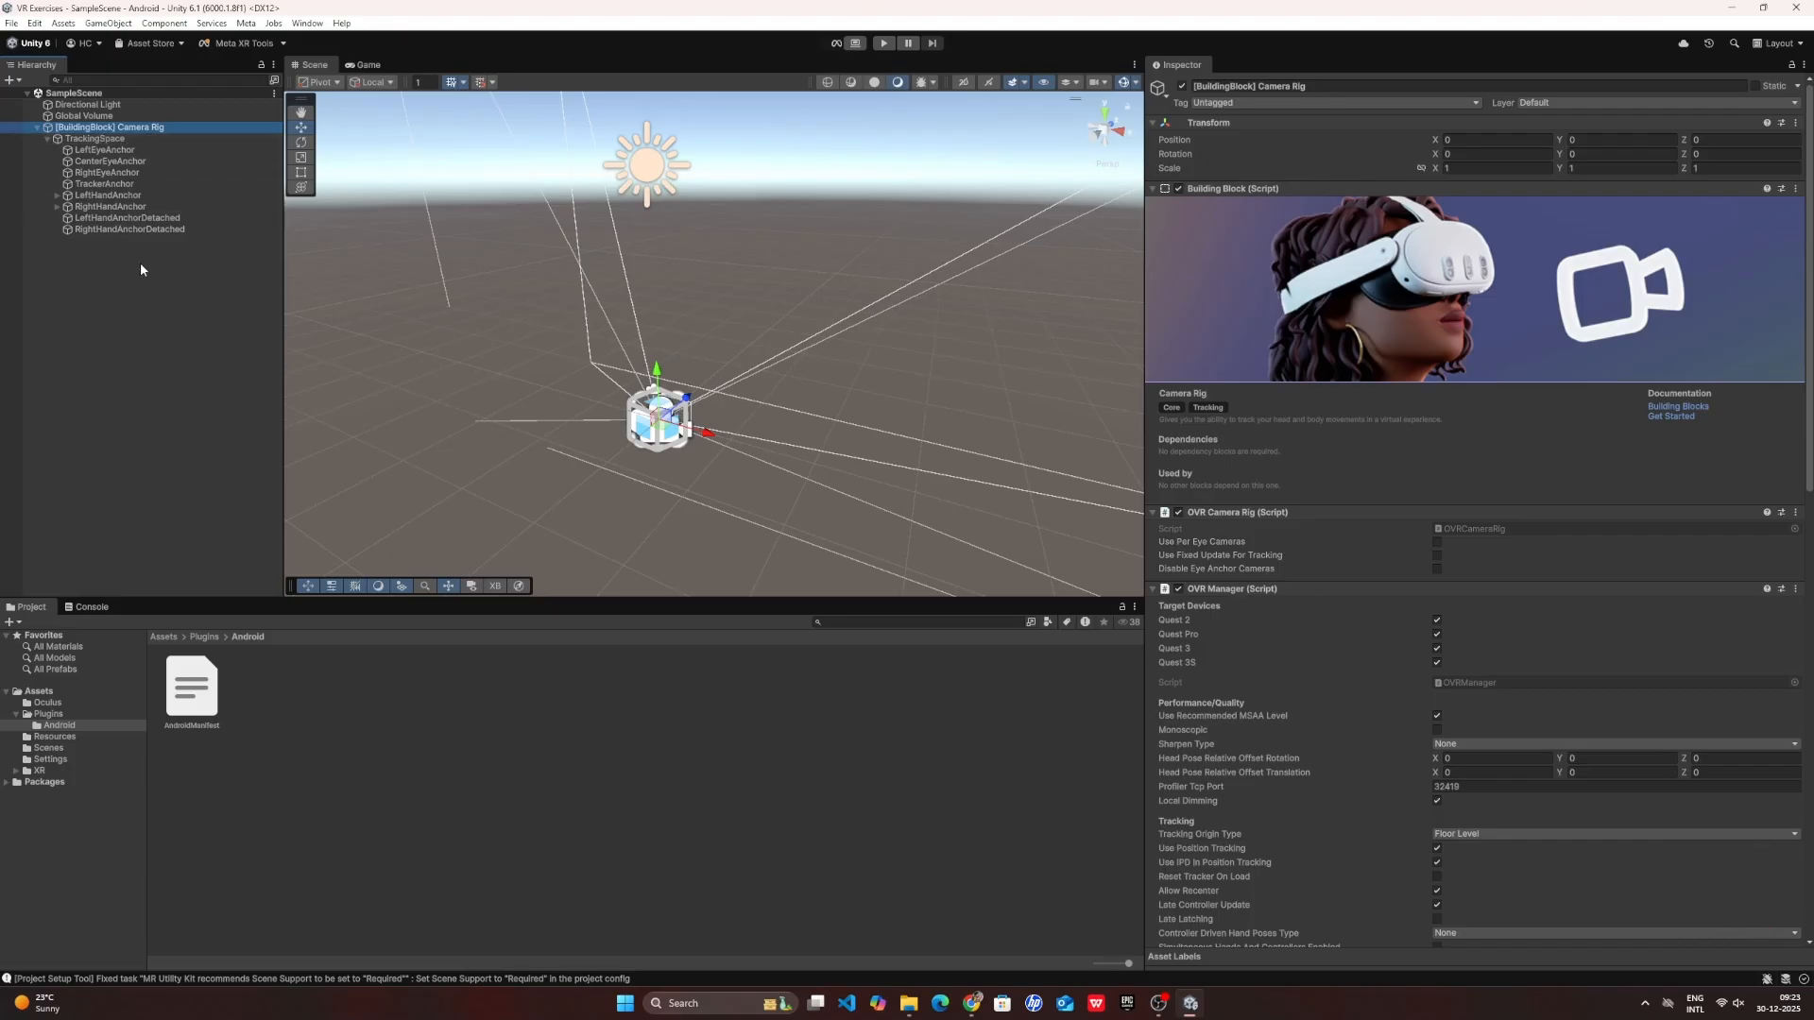
{"action": "left_click", "coordinate": [36, 127]}
{"action": "left_click", "coordinate": [148, 173]}
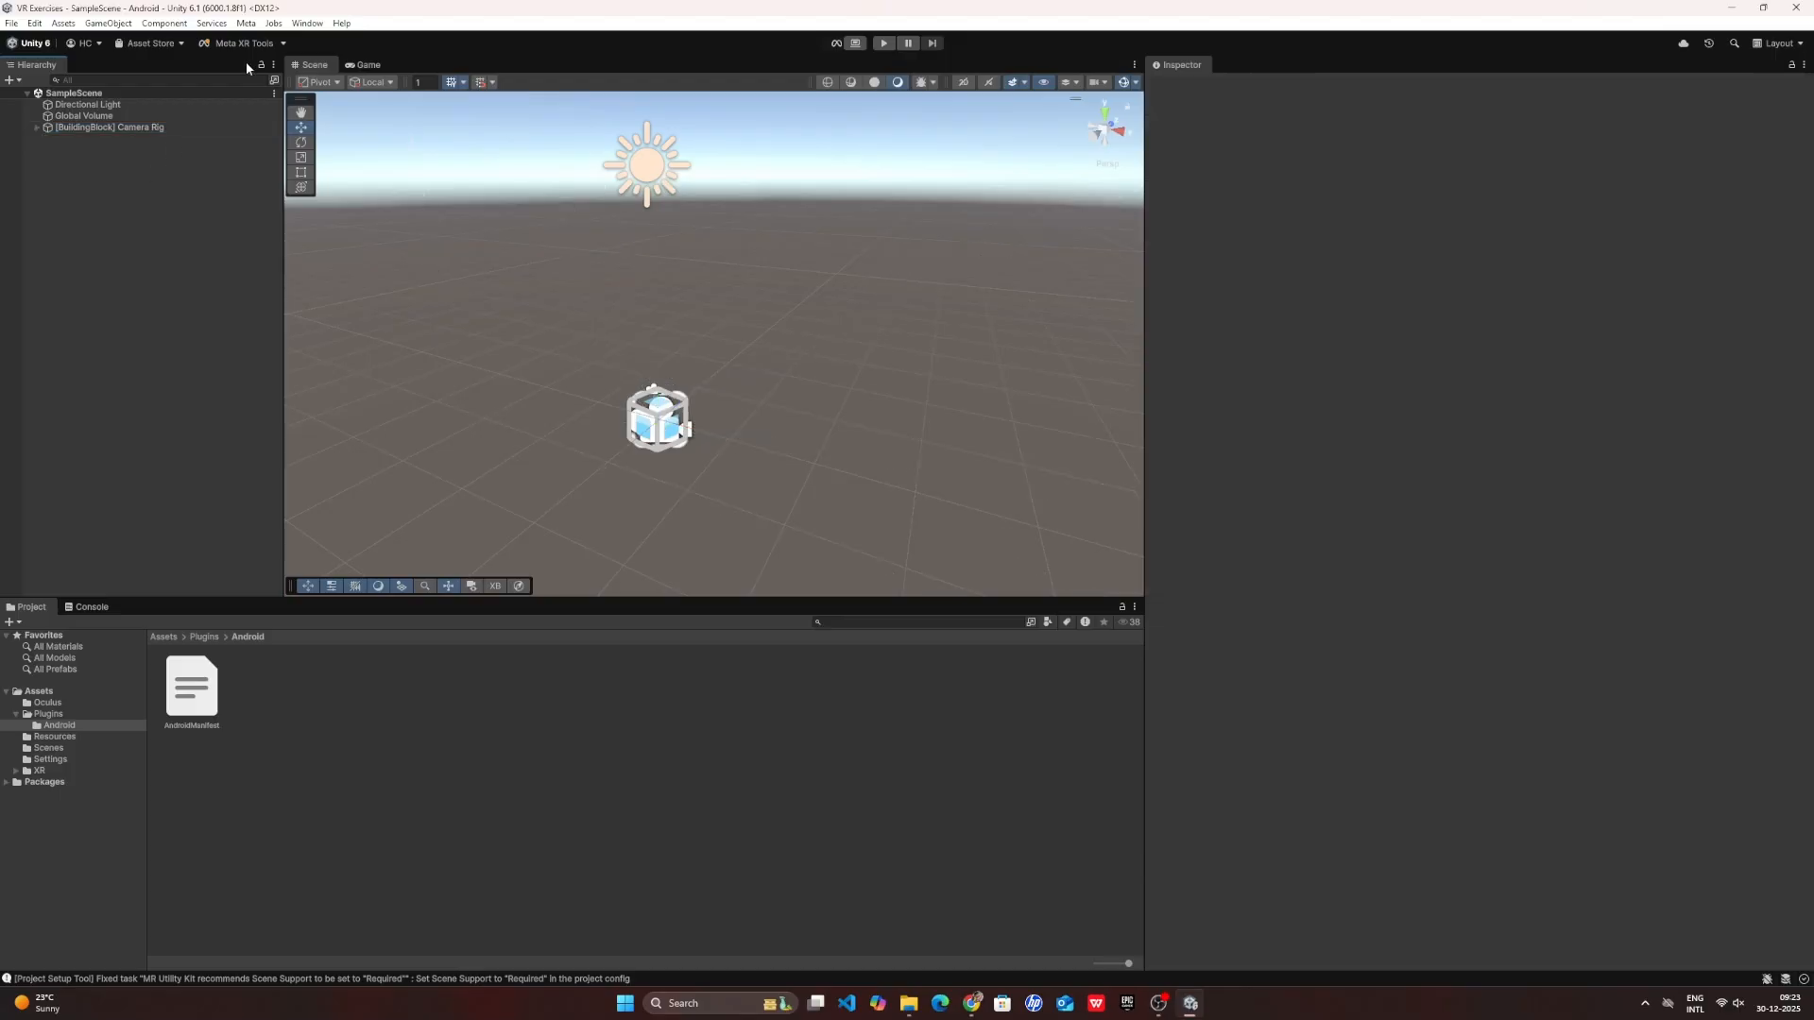
- Add the Grab Interaction building block to the scene and close the Building Blocks window
{"action": "left_click", "coordinate": [249, 44]}
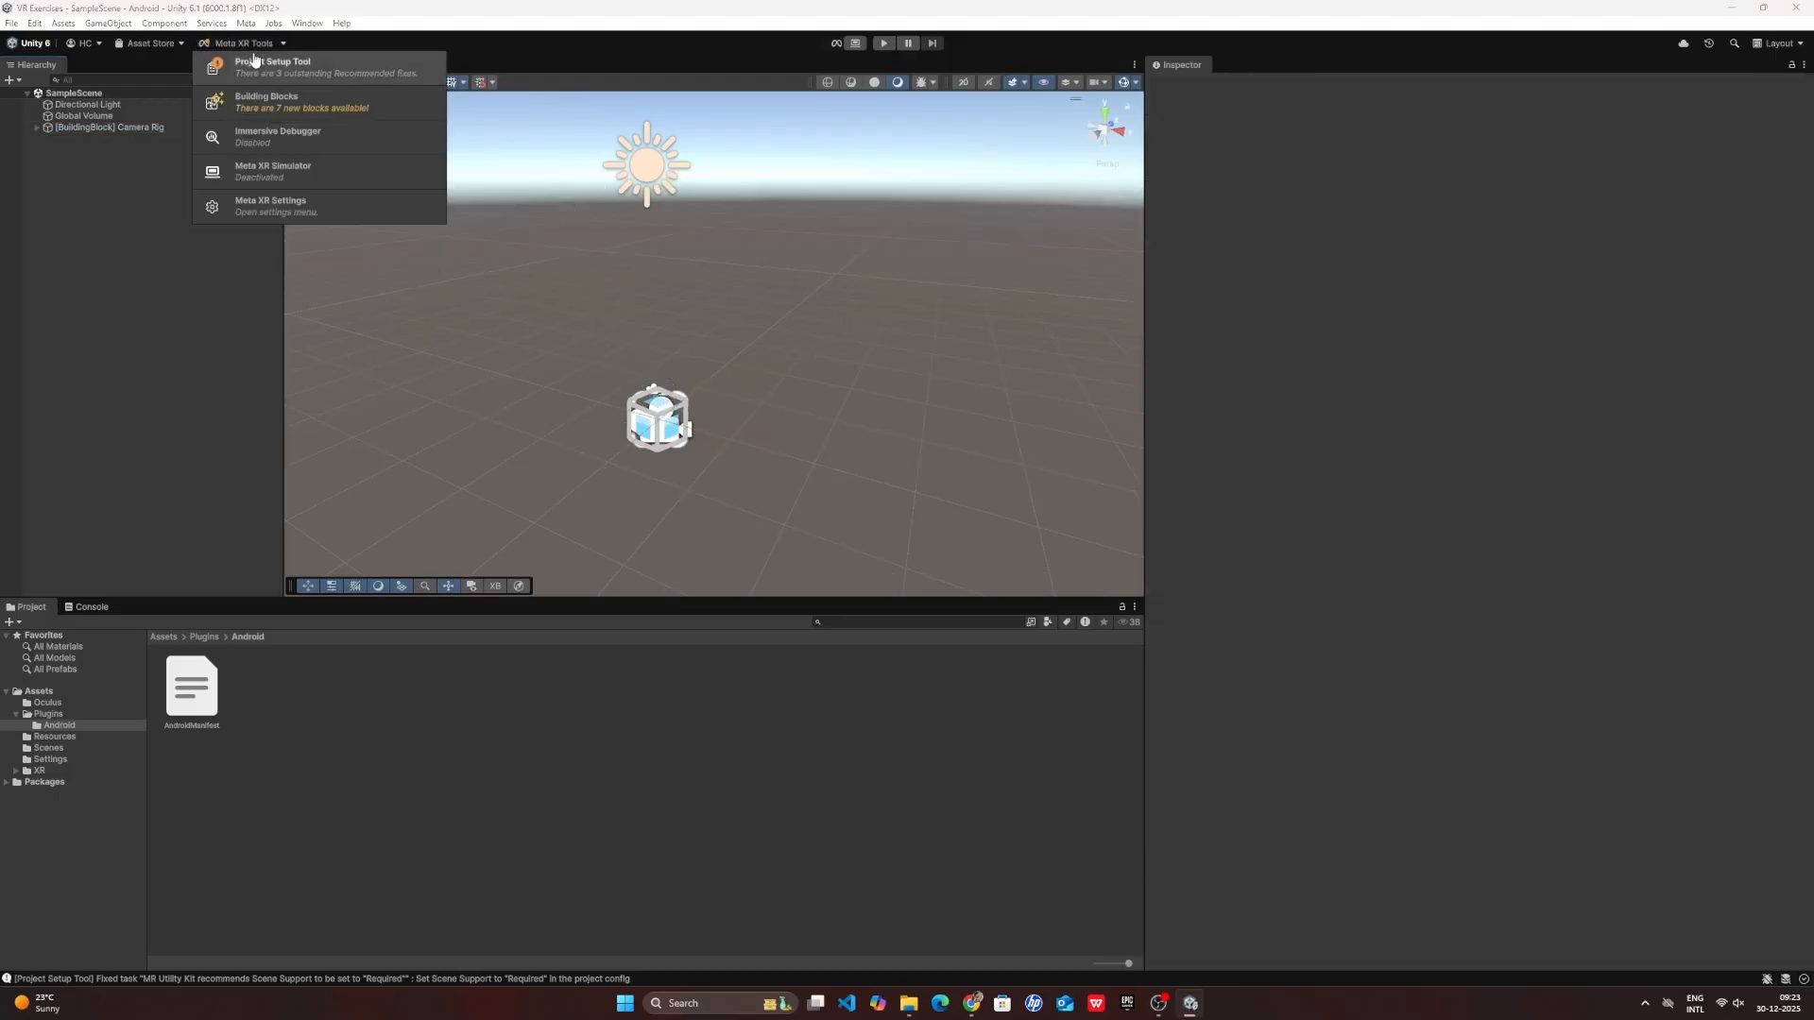
{"action": "left_click", "coordinate": [276, 106]}
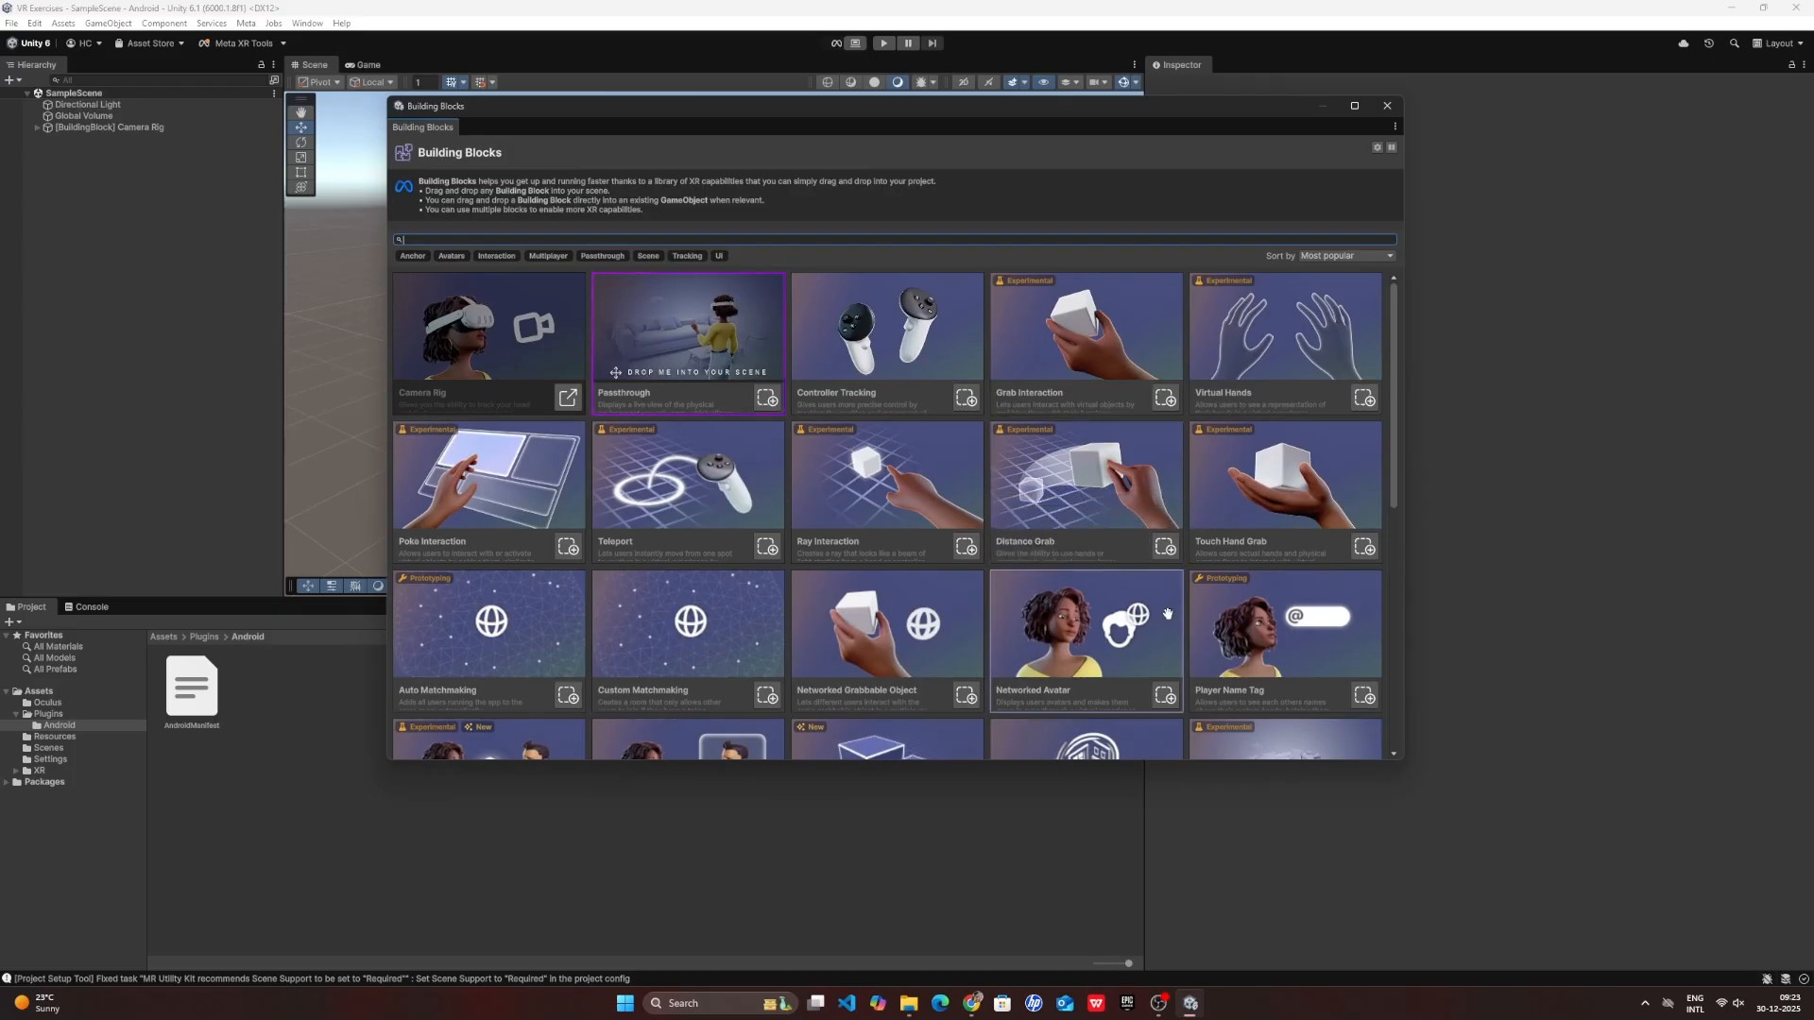
{"action": "scroll", "coordinate": [1167, 614], "scroll_direction": "down", "scroll_amount": 1}
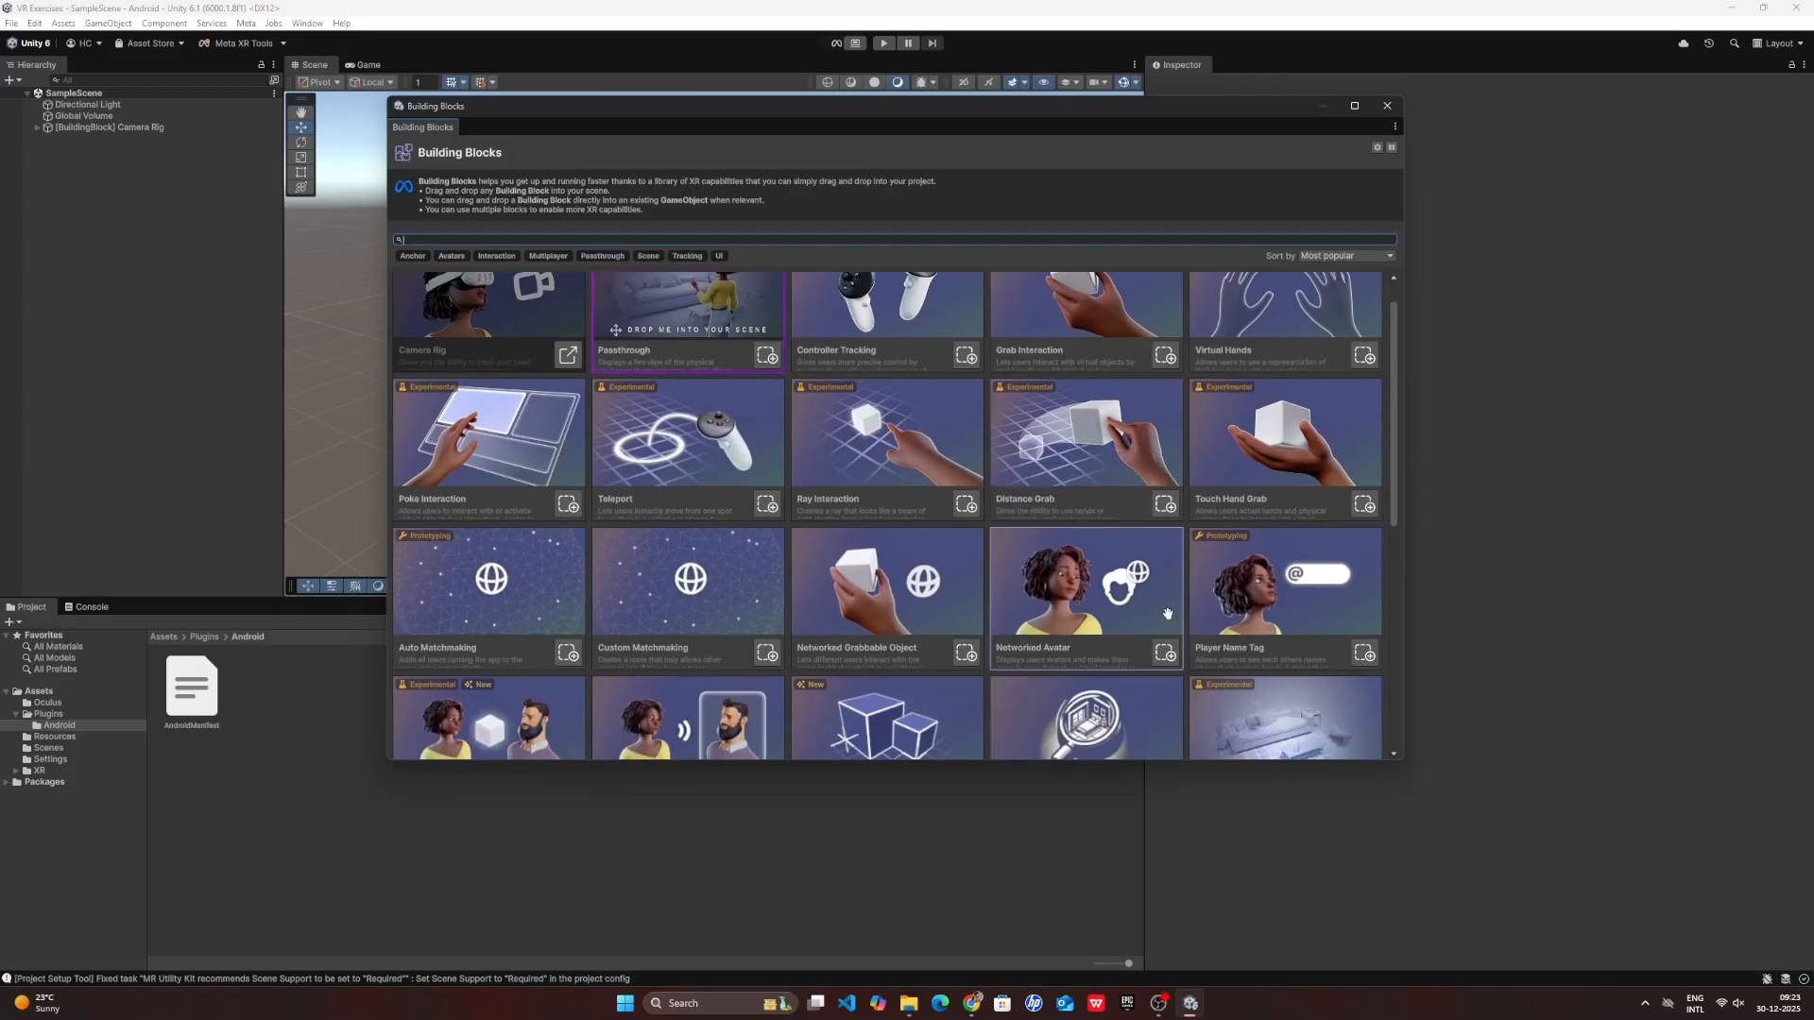
{"action": "scroll", "coordinate": [1105, 350], "scroll_direction": "up", "scroll_amount": 1}
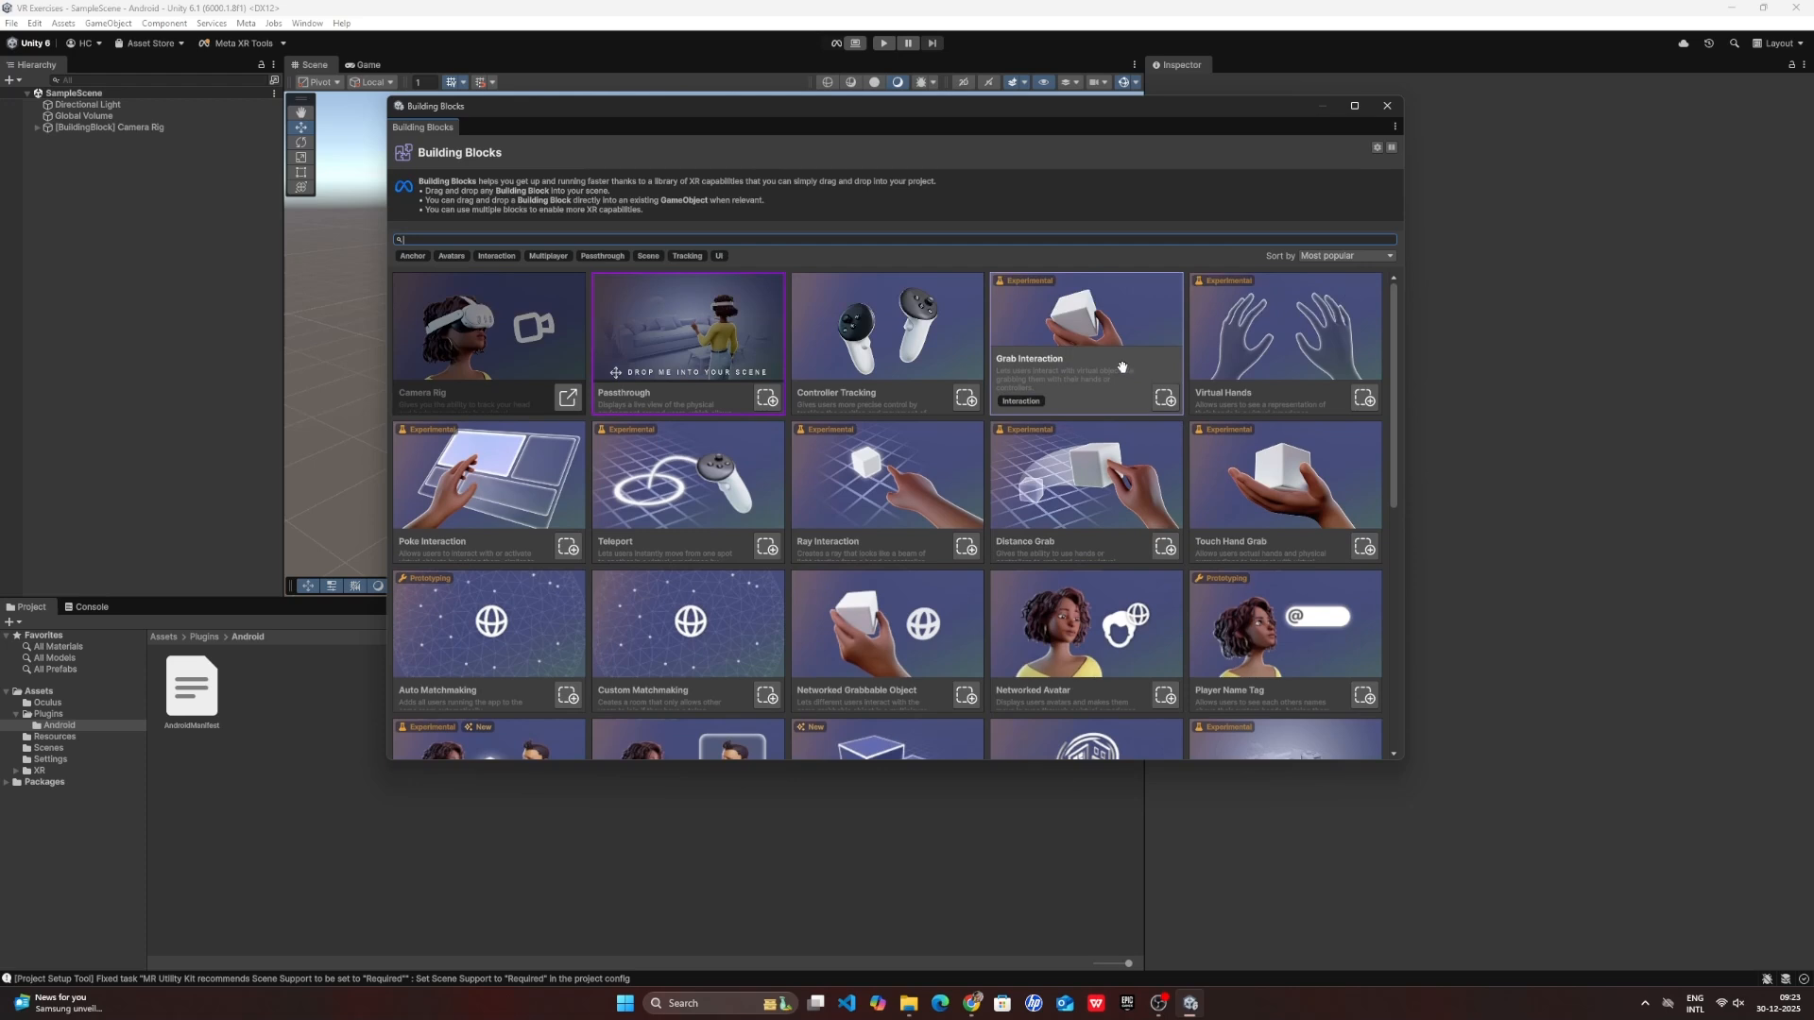
{"action": "left_click", "coordinate": [166, 294]}
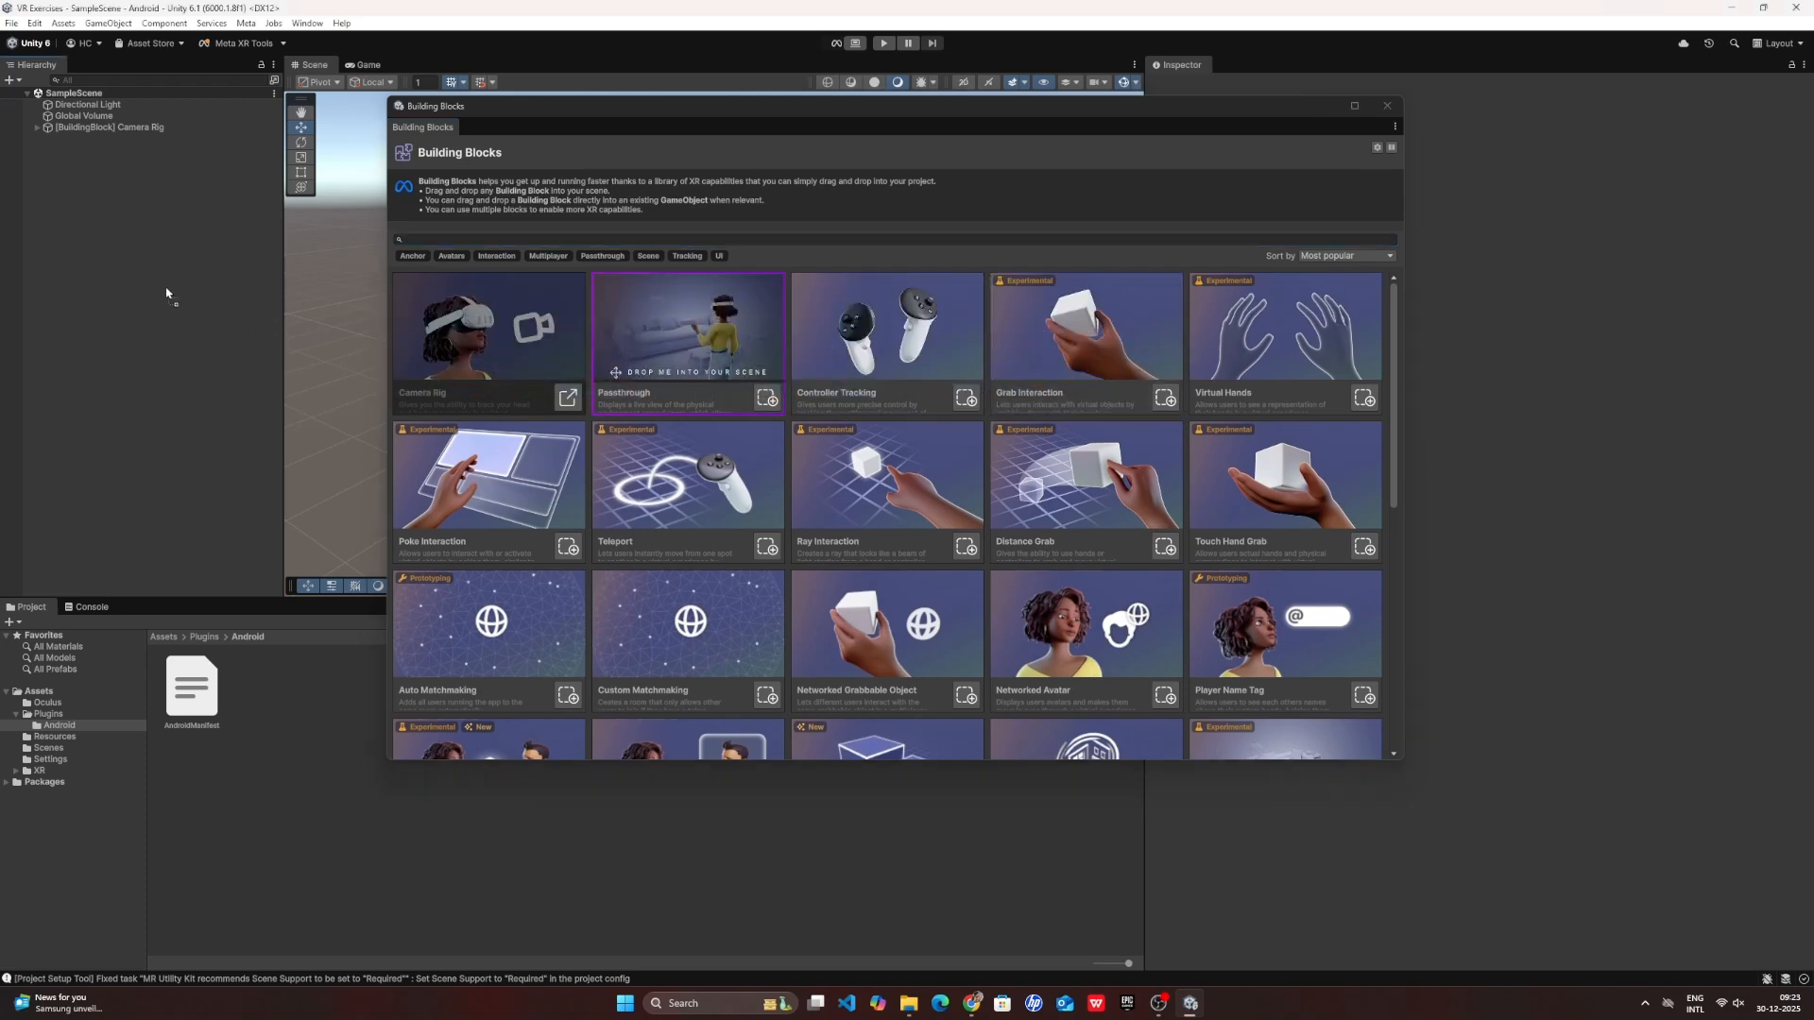
{"action": "left_click_drag", "start_coordinate": [92, 189], "coordinate": [94, 192]}
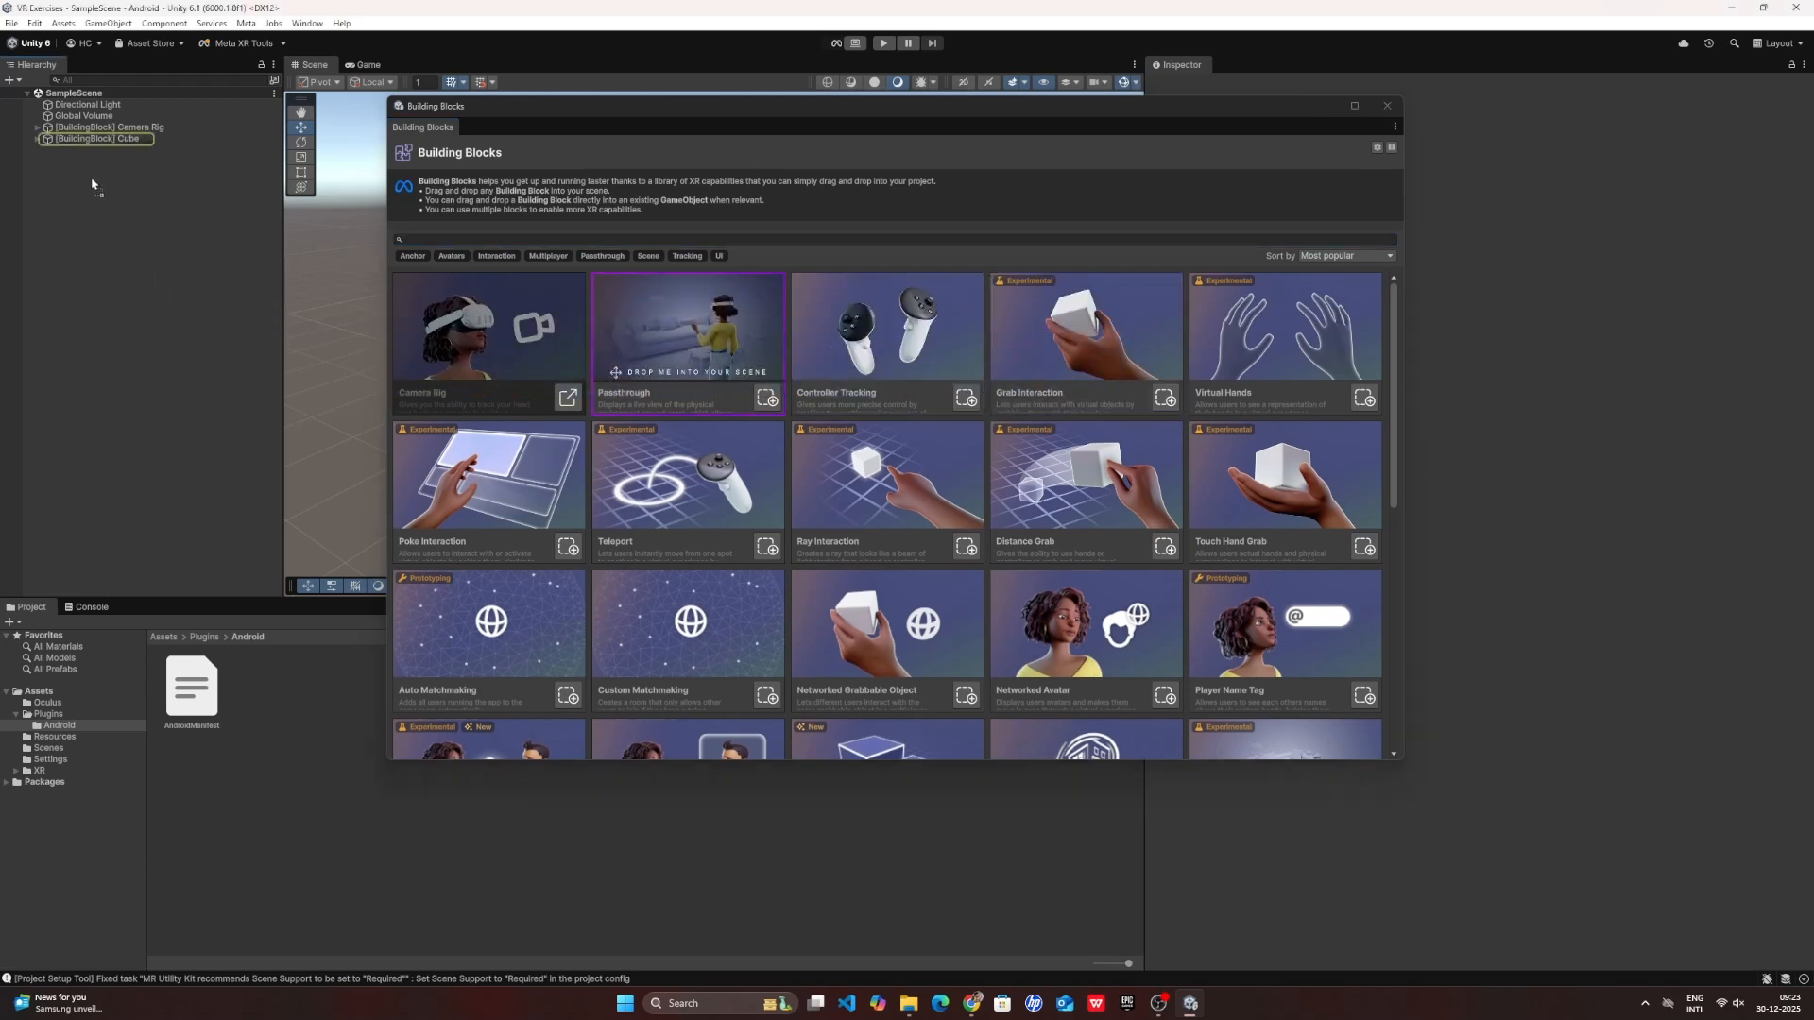
{"action": "left_click", "coordinate": [121, 246]}
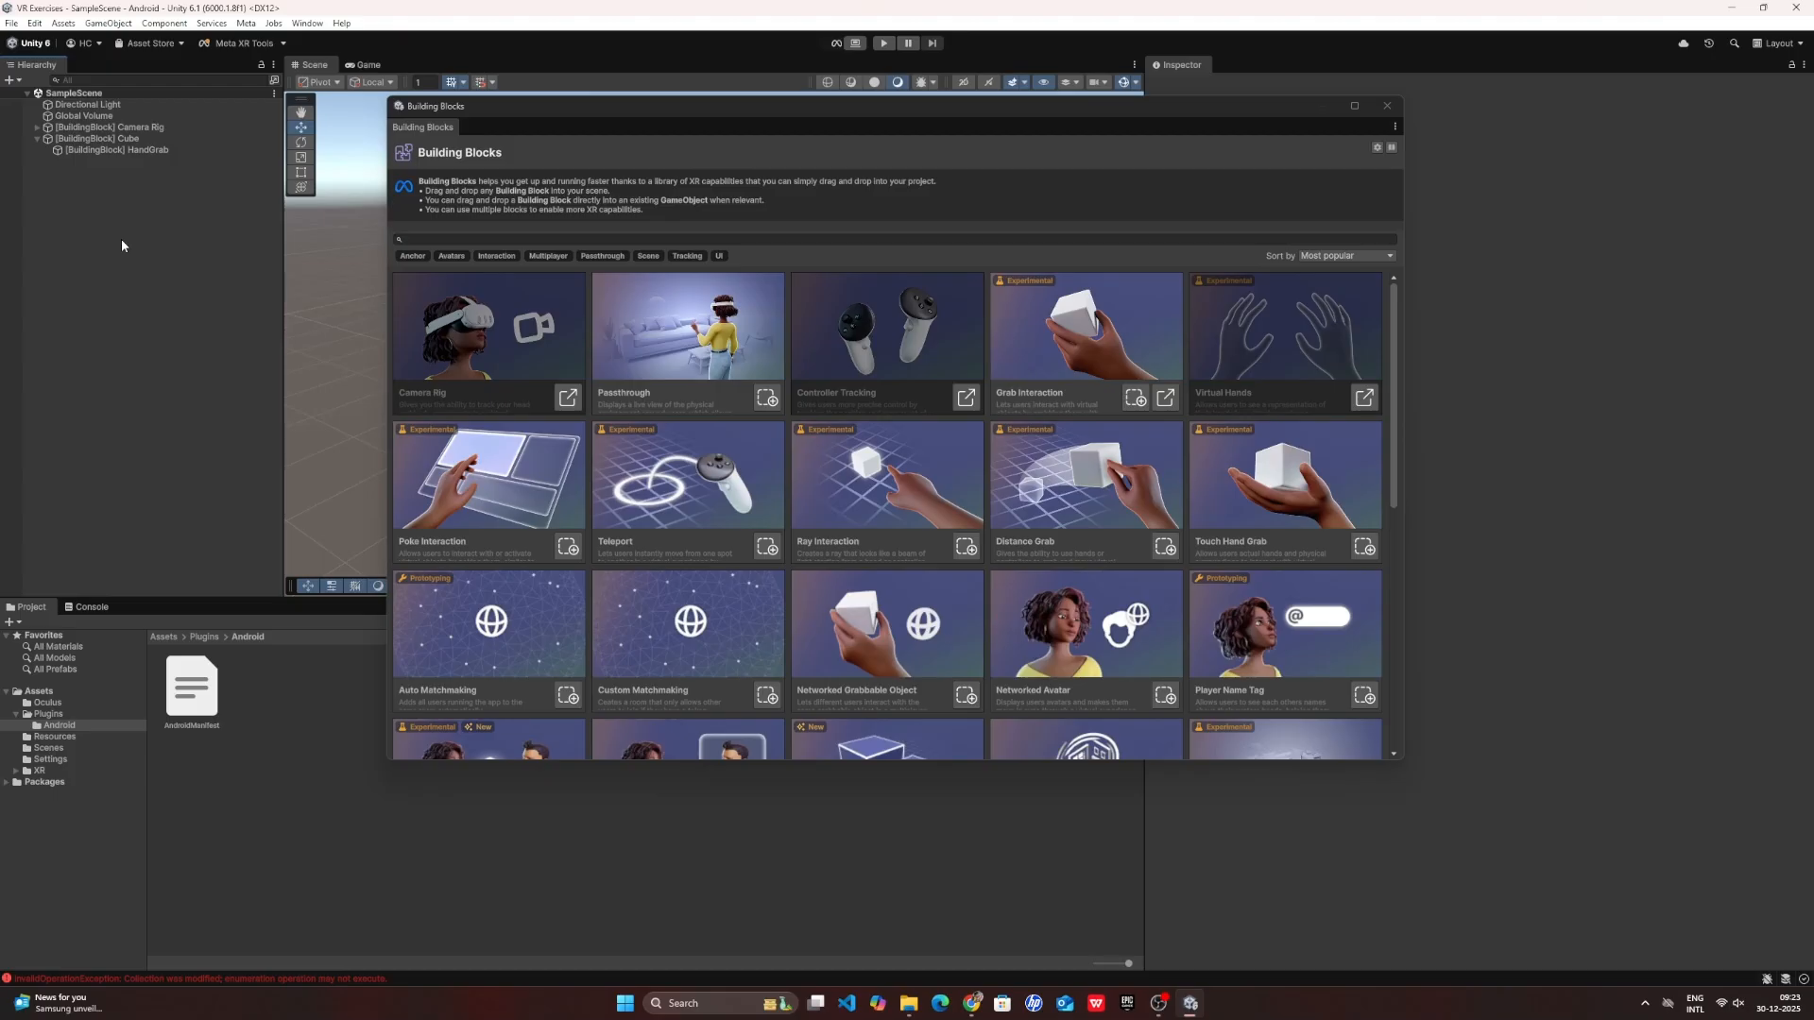
{"action": "left_click", "coordinate": [1387, 110]}
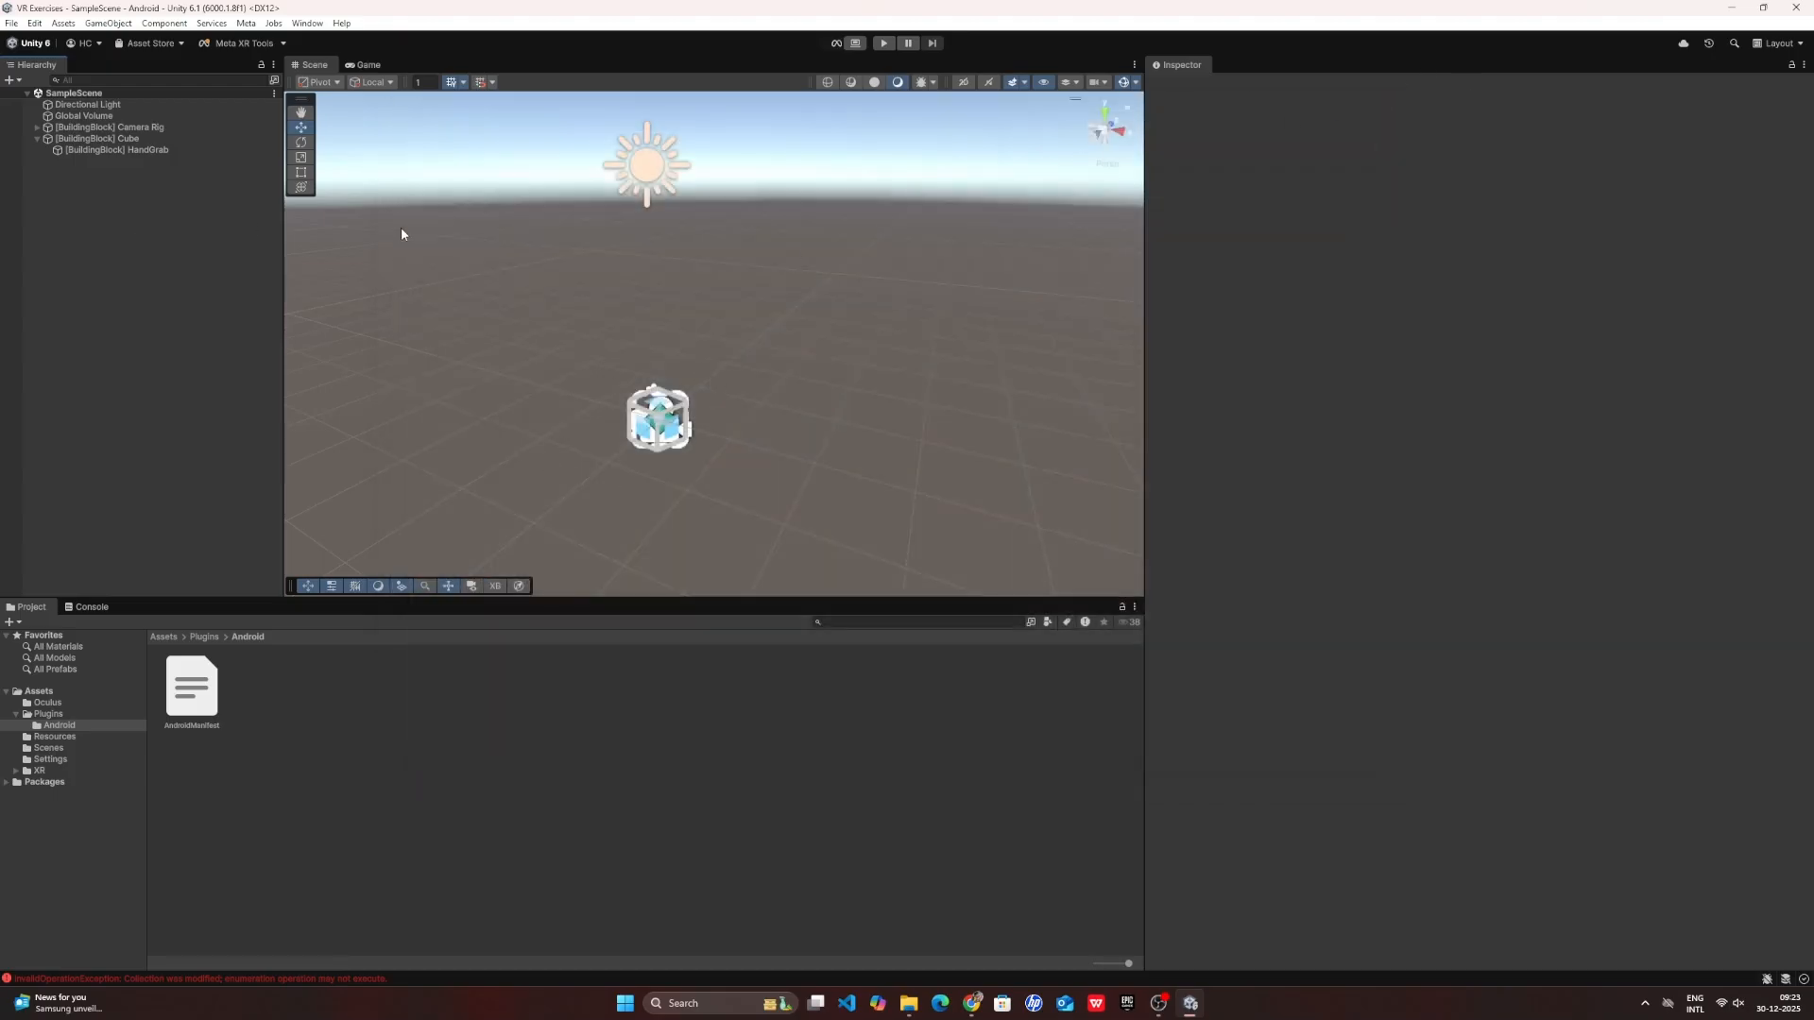
- Try moving the Building Block cube along the Z axis to about 0.34 and undo the move
{"action": "left_click", "coordinate": [60, 139]}
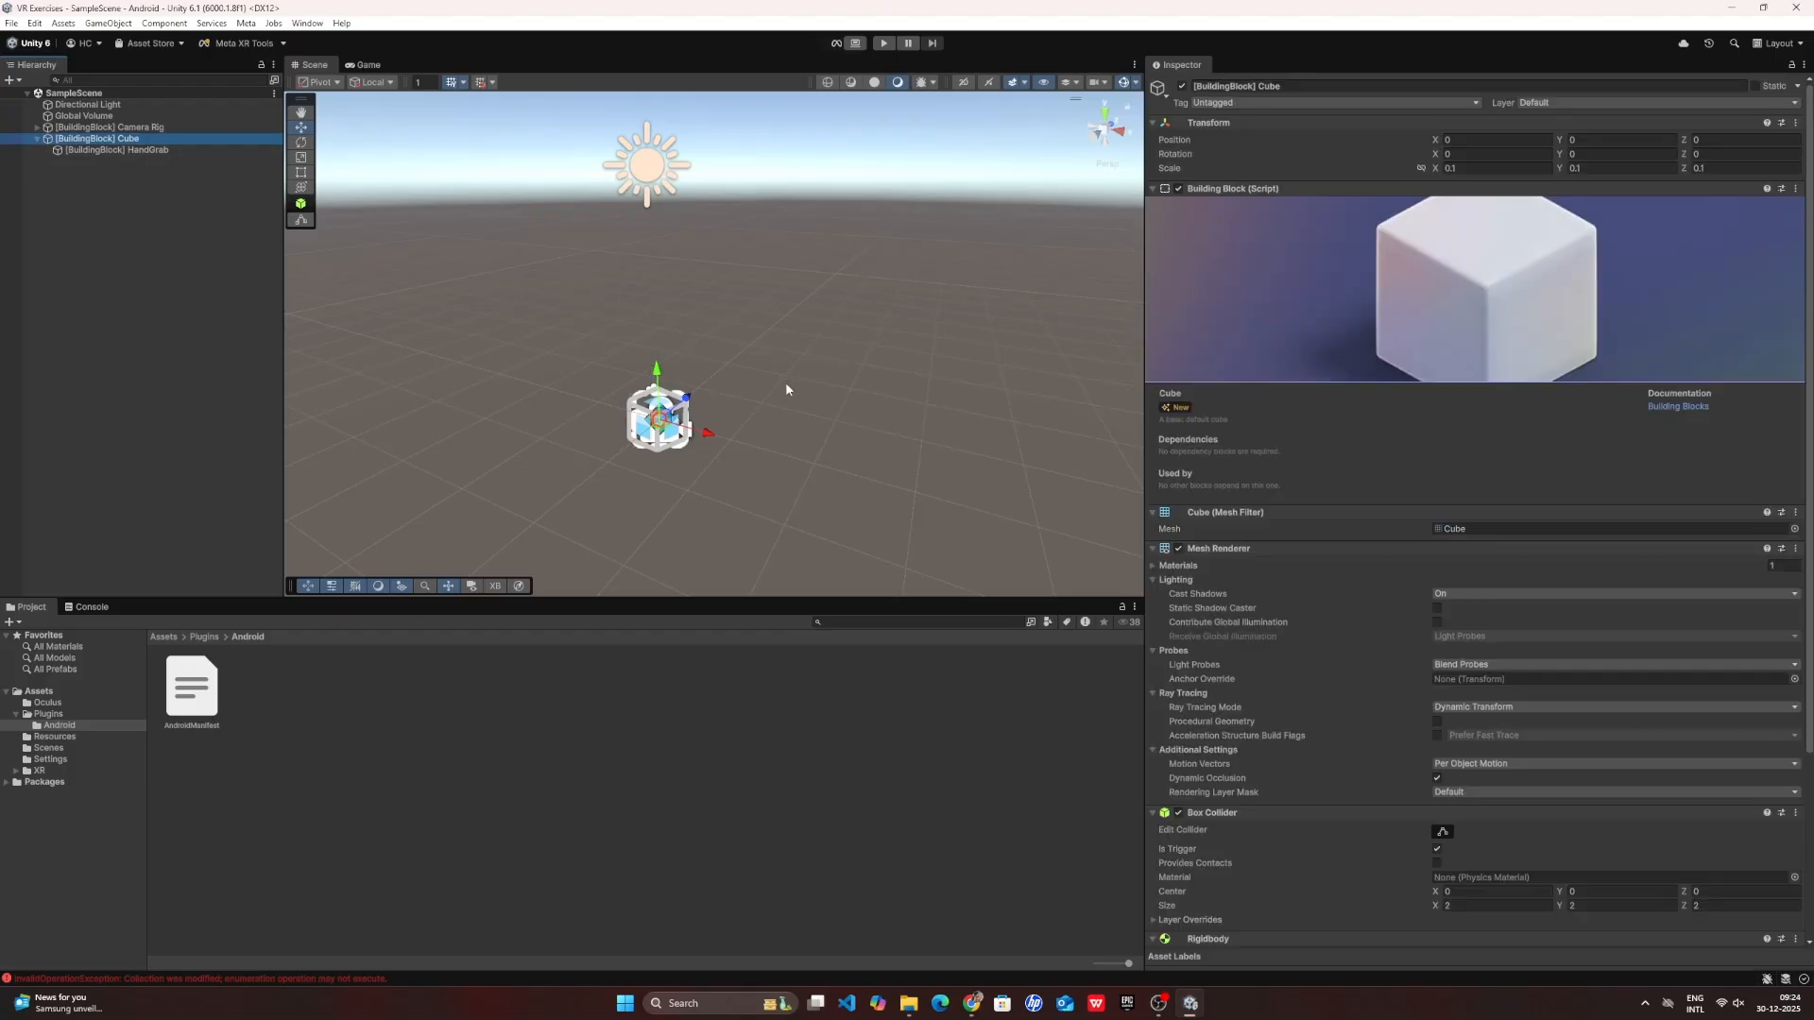
{"action": "right_click_drag", "start_coordinate": [652, 402], "coordinate": [585, 440]}
{"action": "key", "text": "w"}
{"action": "key", "text": "s"}
{"action": "key", "text": "w"}
{"action": "left_click_drag", "start_coordinate": [665, 392], "coordinate": [923, 312]}
{"action": "right_click_drag", "start_coordinate": [923, 312], "coordinate": [837, 349]}
{"action": "key", "text": "s"}
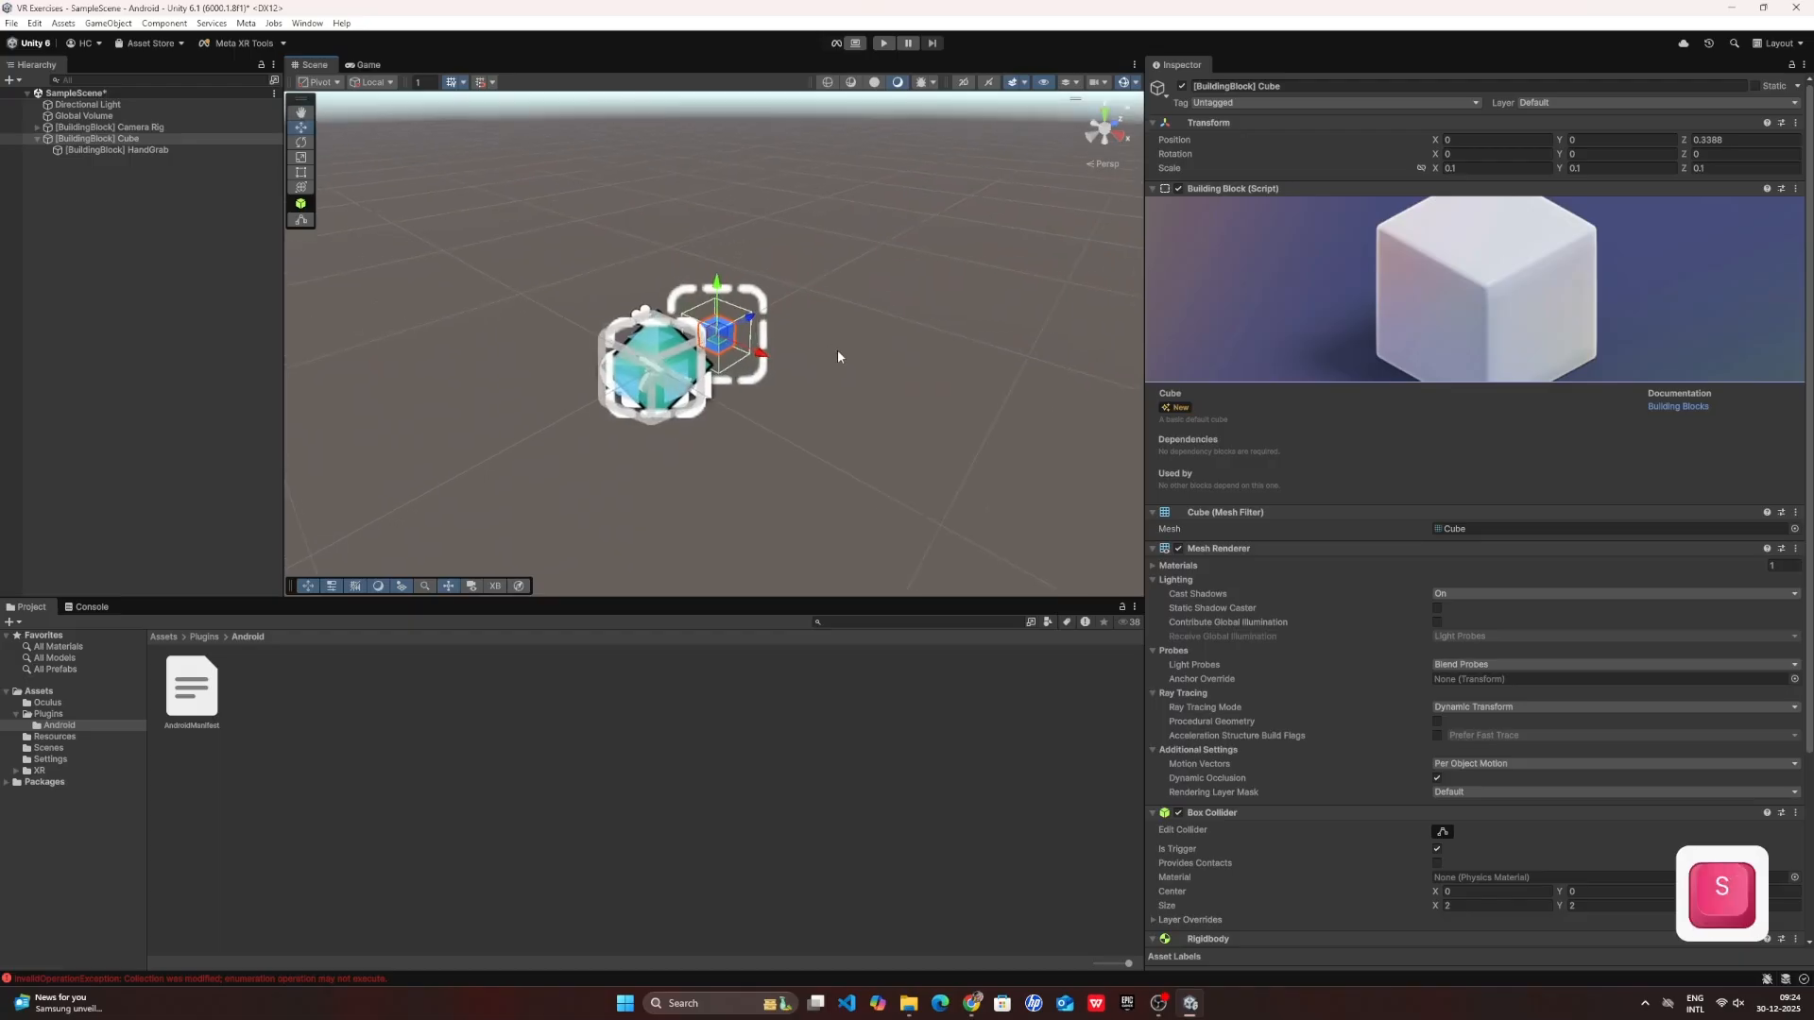
{"action": "key", "text": "ctrl+z"}
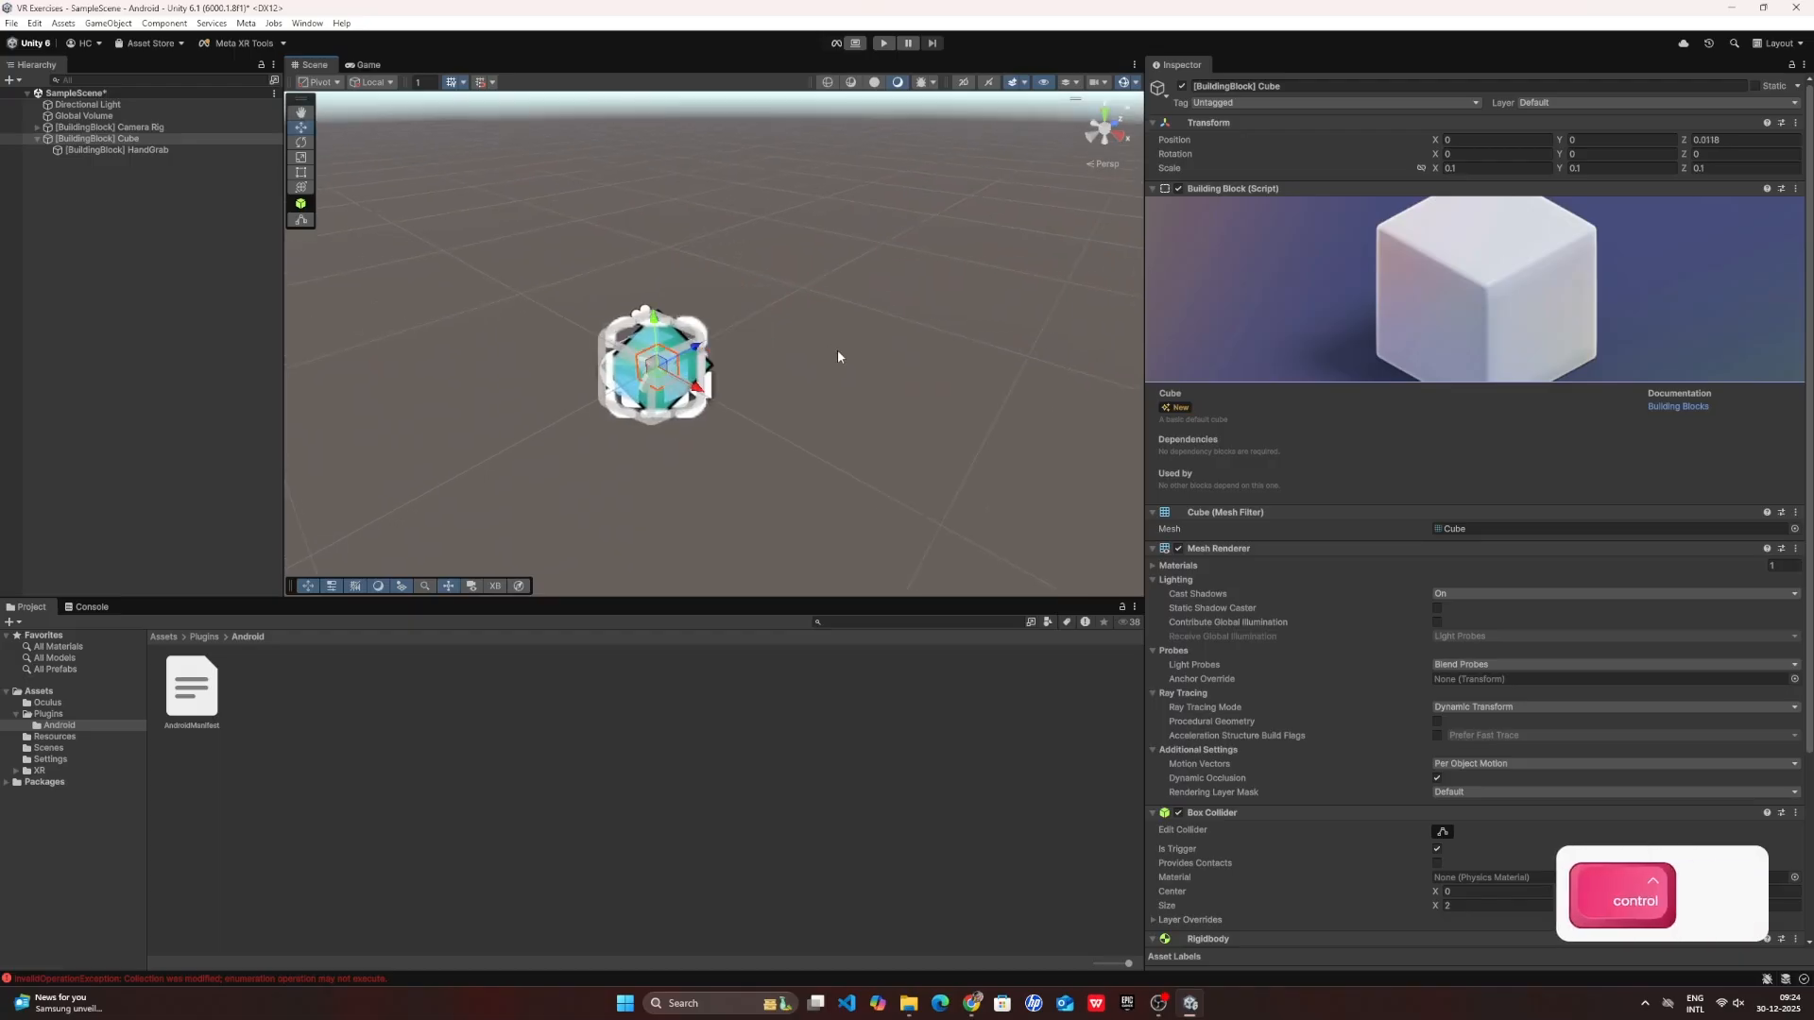
- Create a 3D Plane at the scene's root and reset its Transform
{"action": "right_click", "coordinate": [131, 258]}
{"action": "mouse_move", "coordinate": [182, 509]}
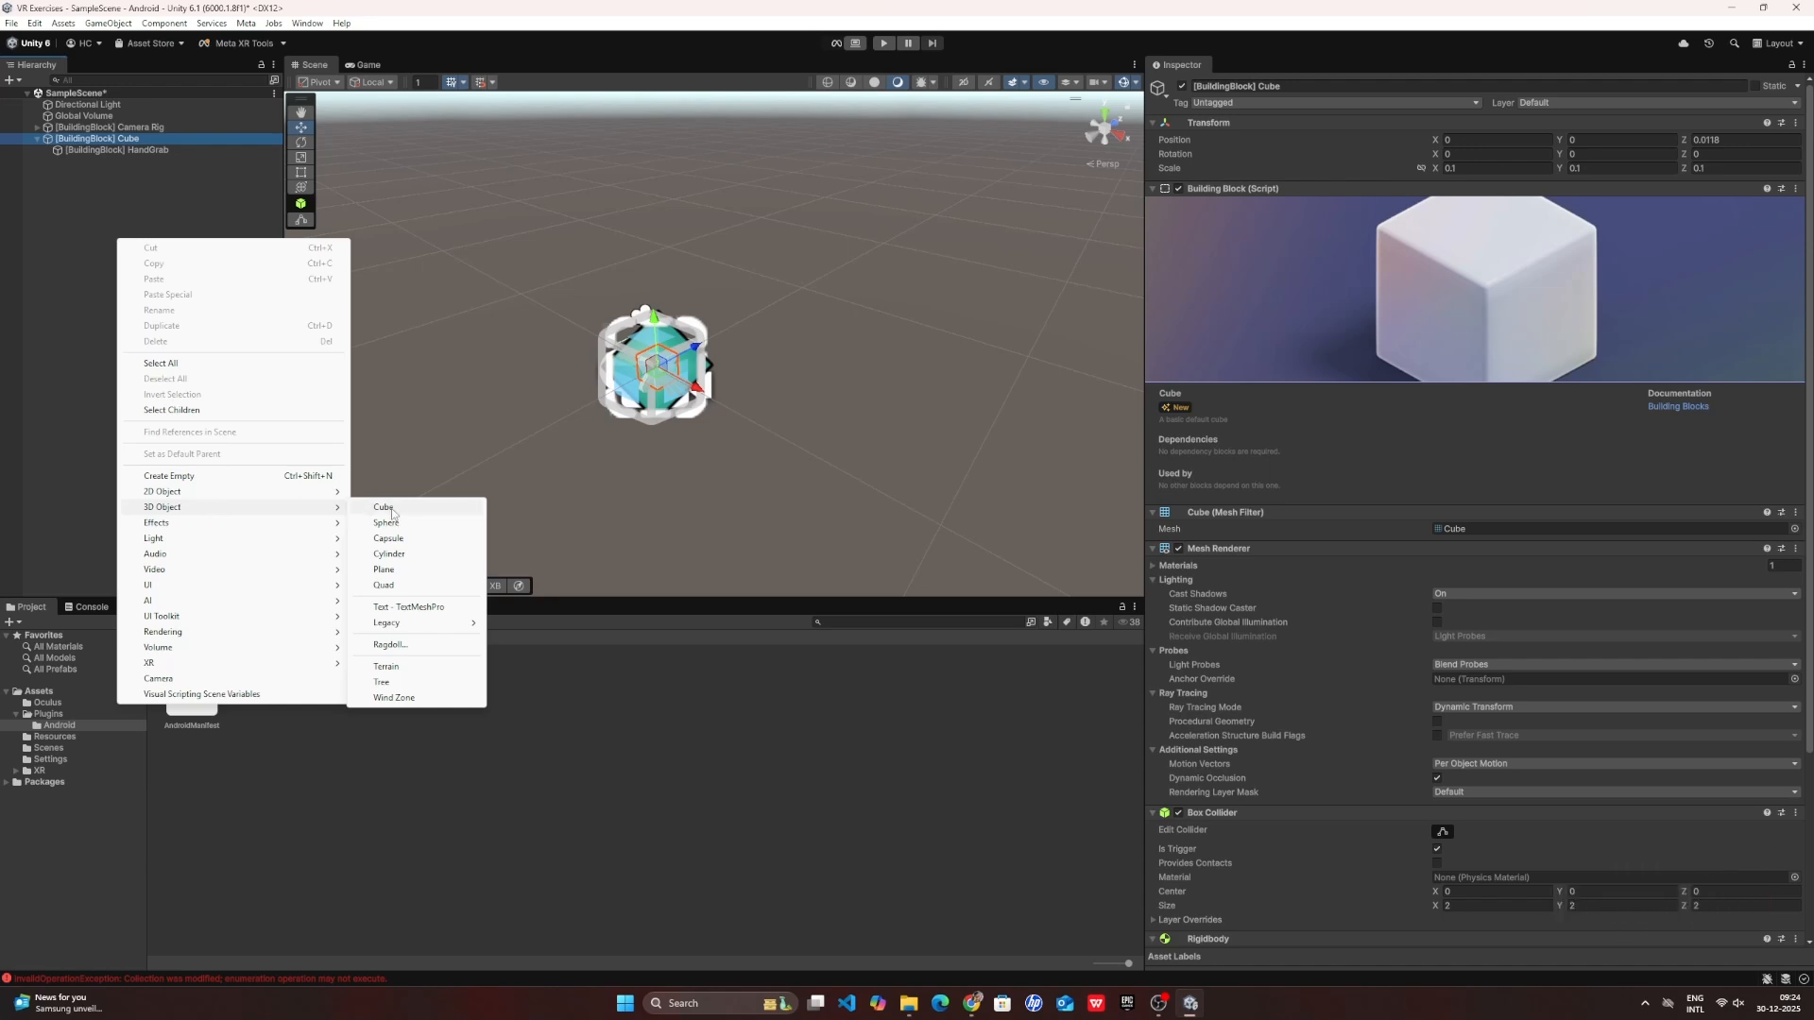
{"action": "left_click", "coordinate": [414, 570]}
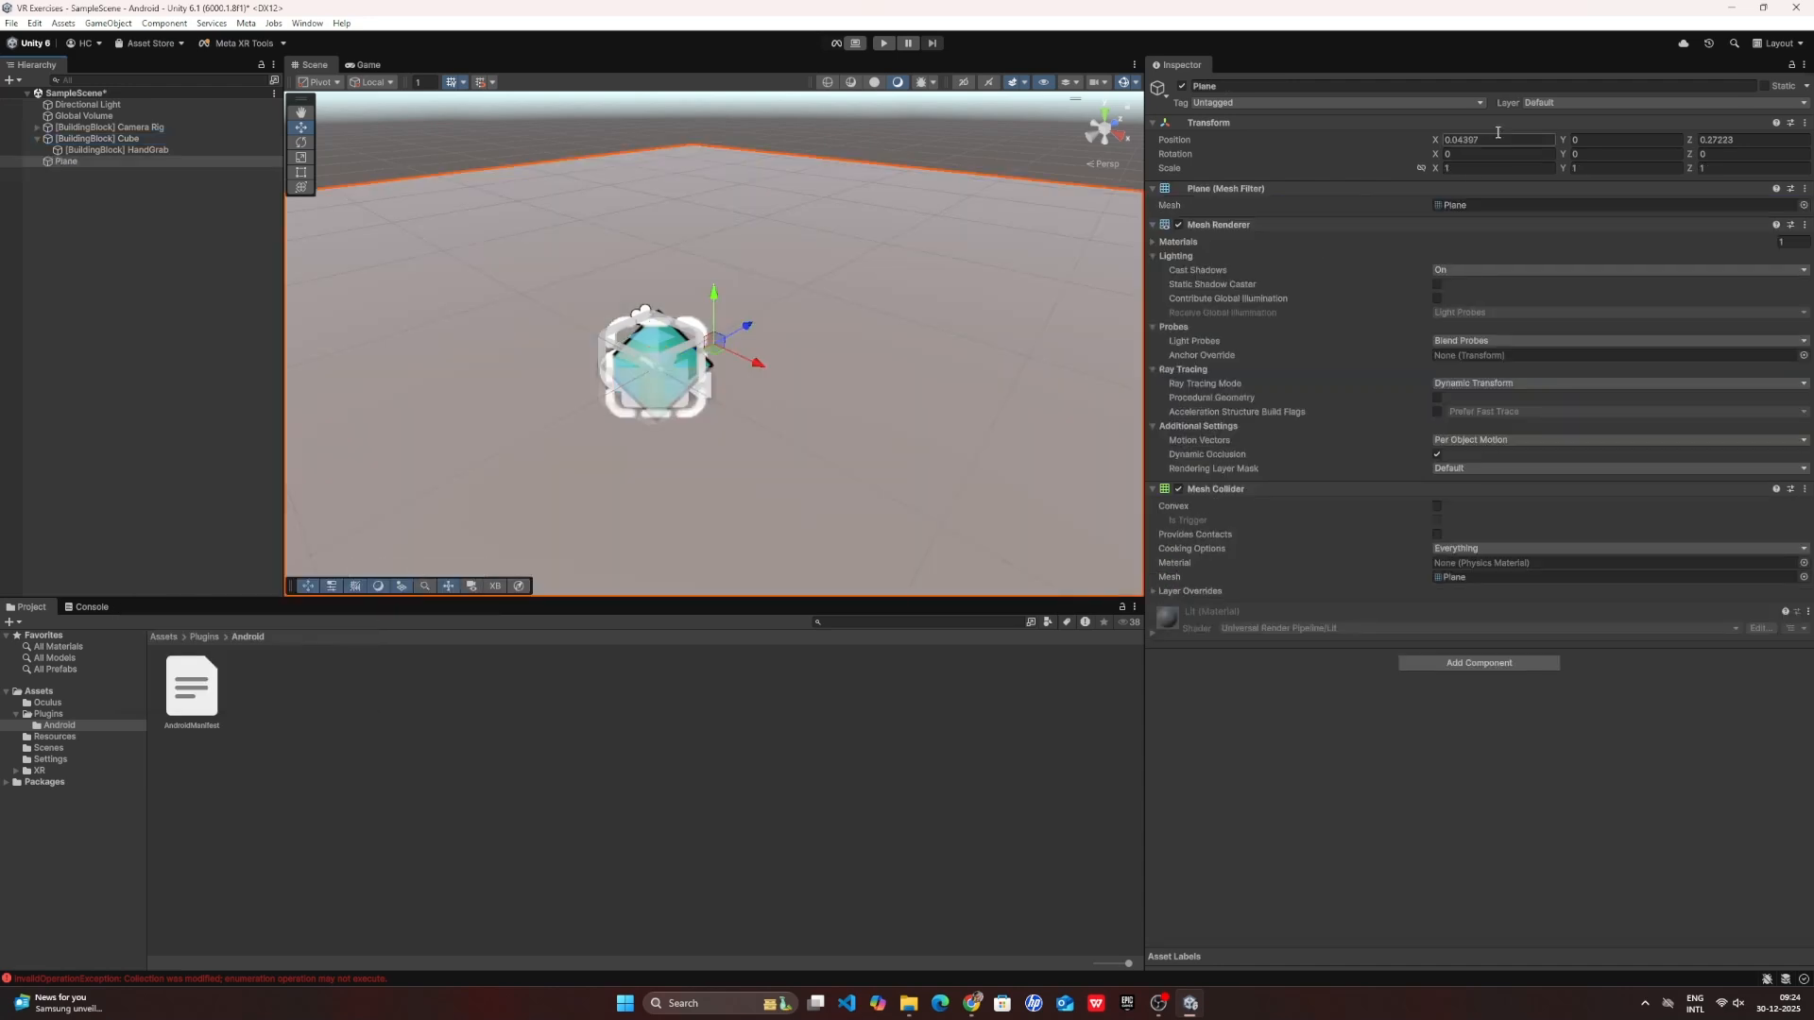
{"action": "right_click", "coordinate": [1207, 125]}
{"action": "left_click", "coordinate": [1238, 132]}
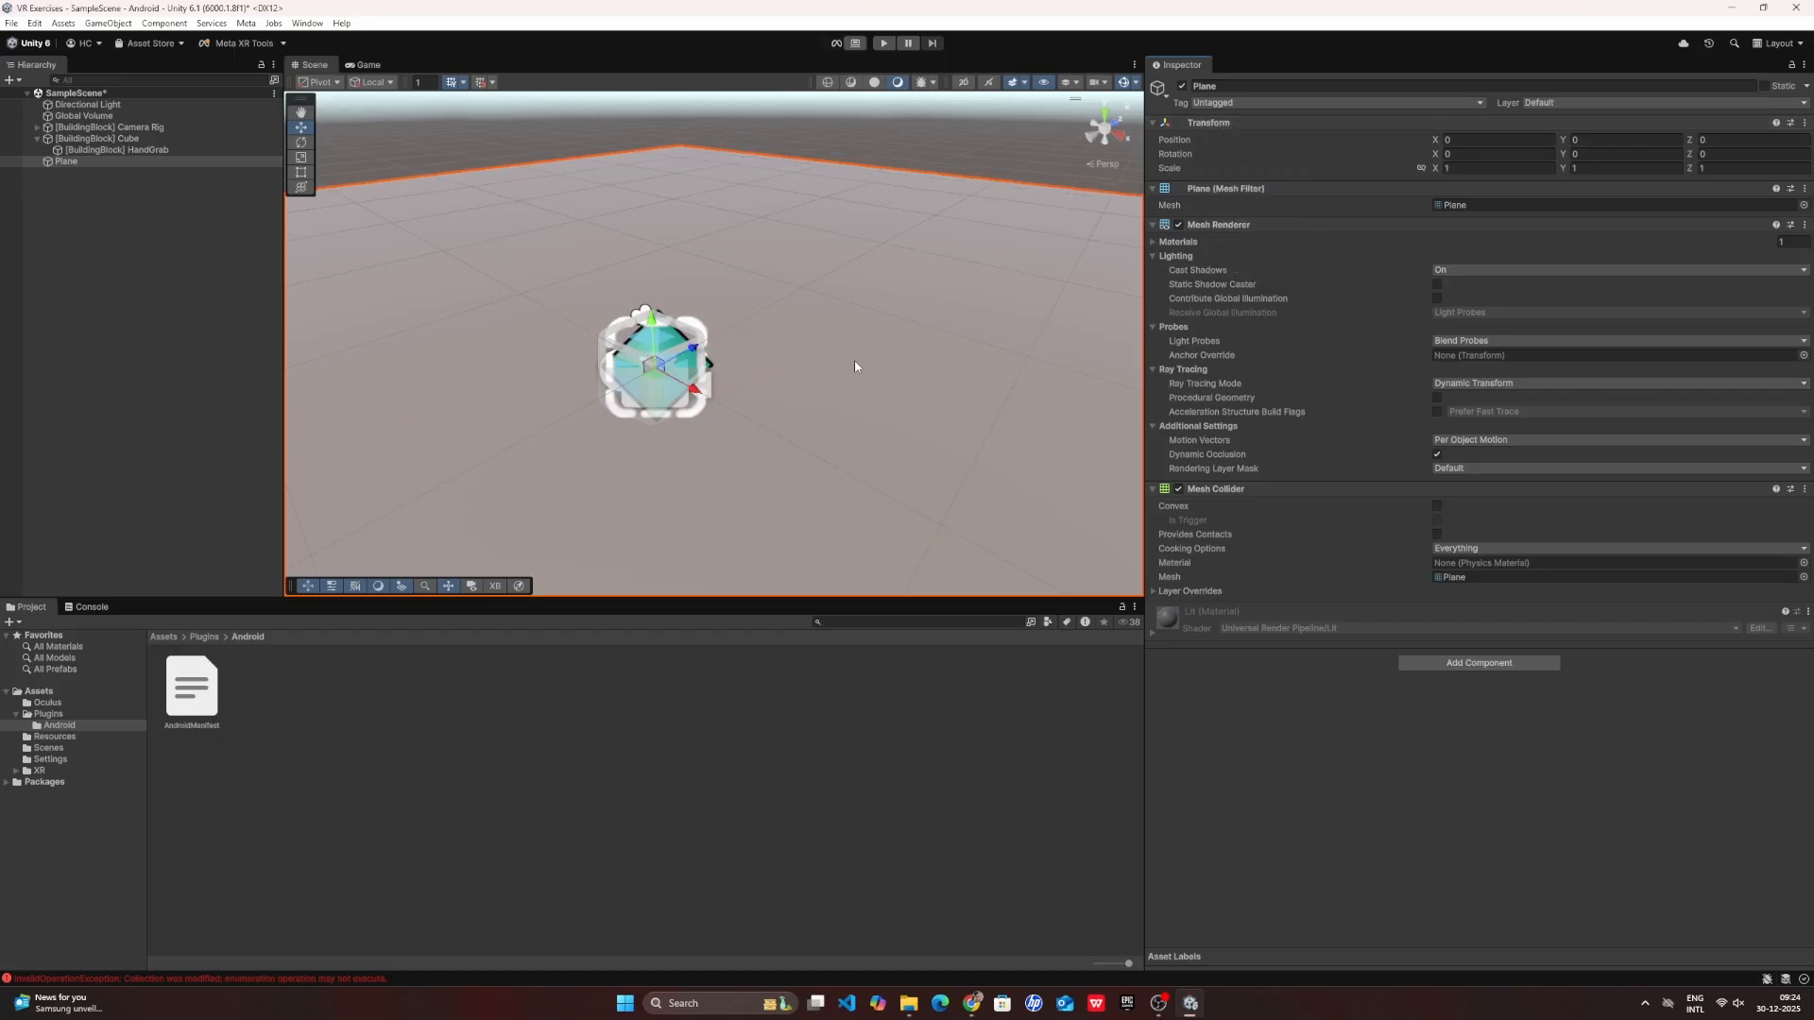
- Move the hand-grab cube above the plane and away from the camera rig, to about X 0.23, Y 0.19, Z 0.94
{"action": "left_click", "coordinate": [107, 140]}
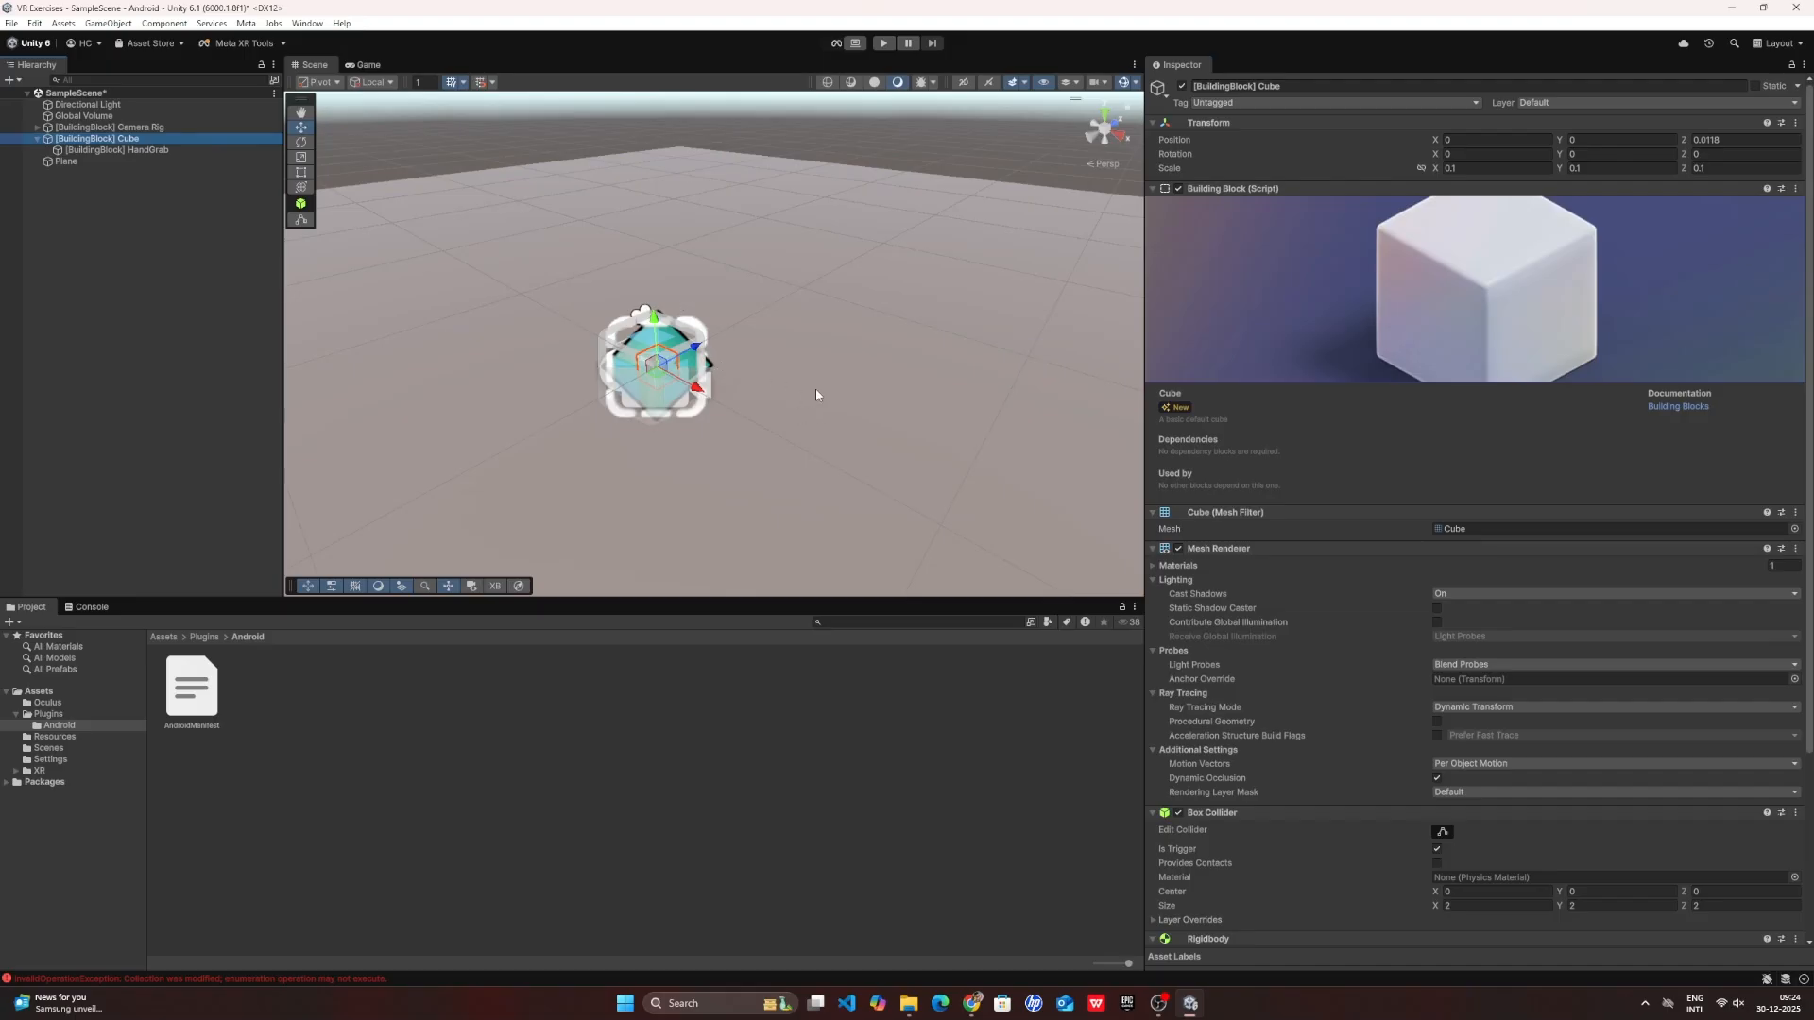
{"action": "left_click_drag", "start_coordinate": [696, 348], "coordinate": [824, 189]}
{"action": "key", "text": "w"}
{"action": "right_click_drag", "start_coordinate": [797, 331], "coordinate": [548, 342]}
{"action": "key", "text": "s"}
{"action": "key", "text": "w"}
{"action": "key", "text": "s"}
{"action": "key", "text": "a"}
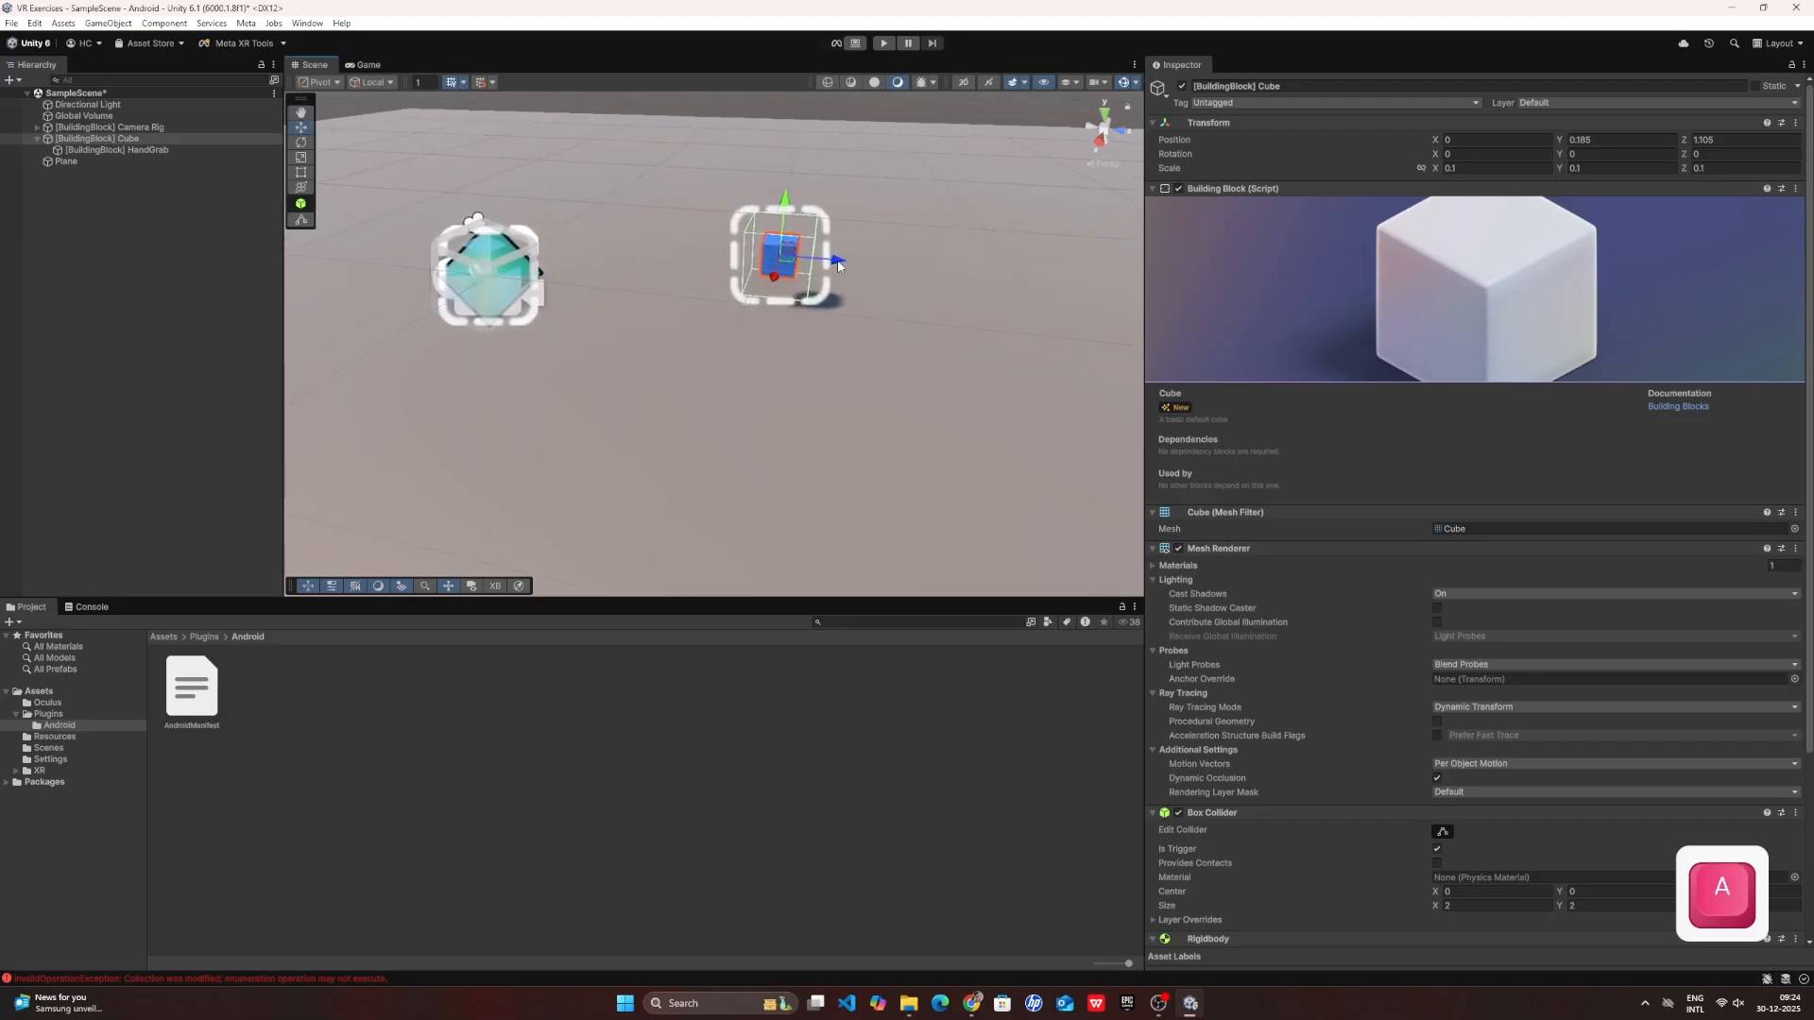
{"action": "left_click_drag", "start_coordinate": [838, 266], "coordinate": [698, 308]}
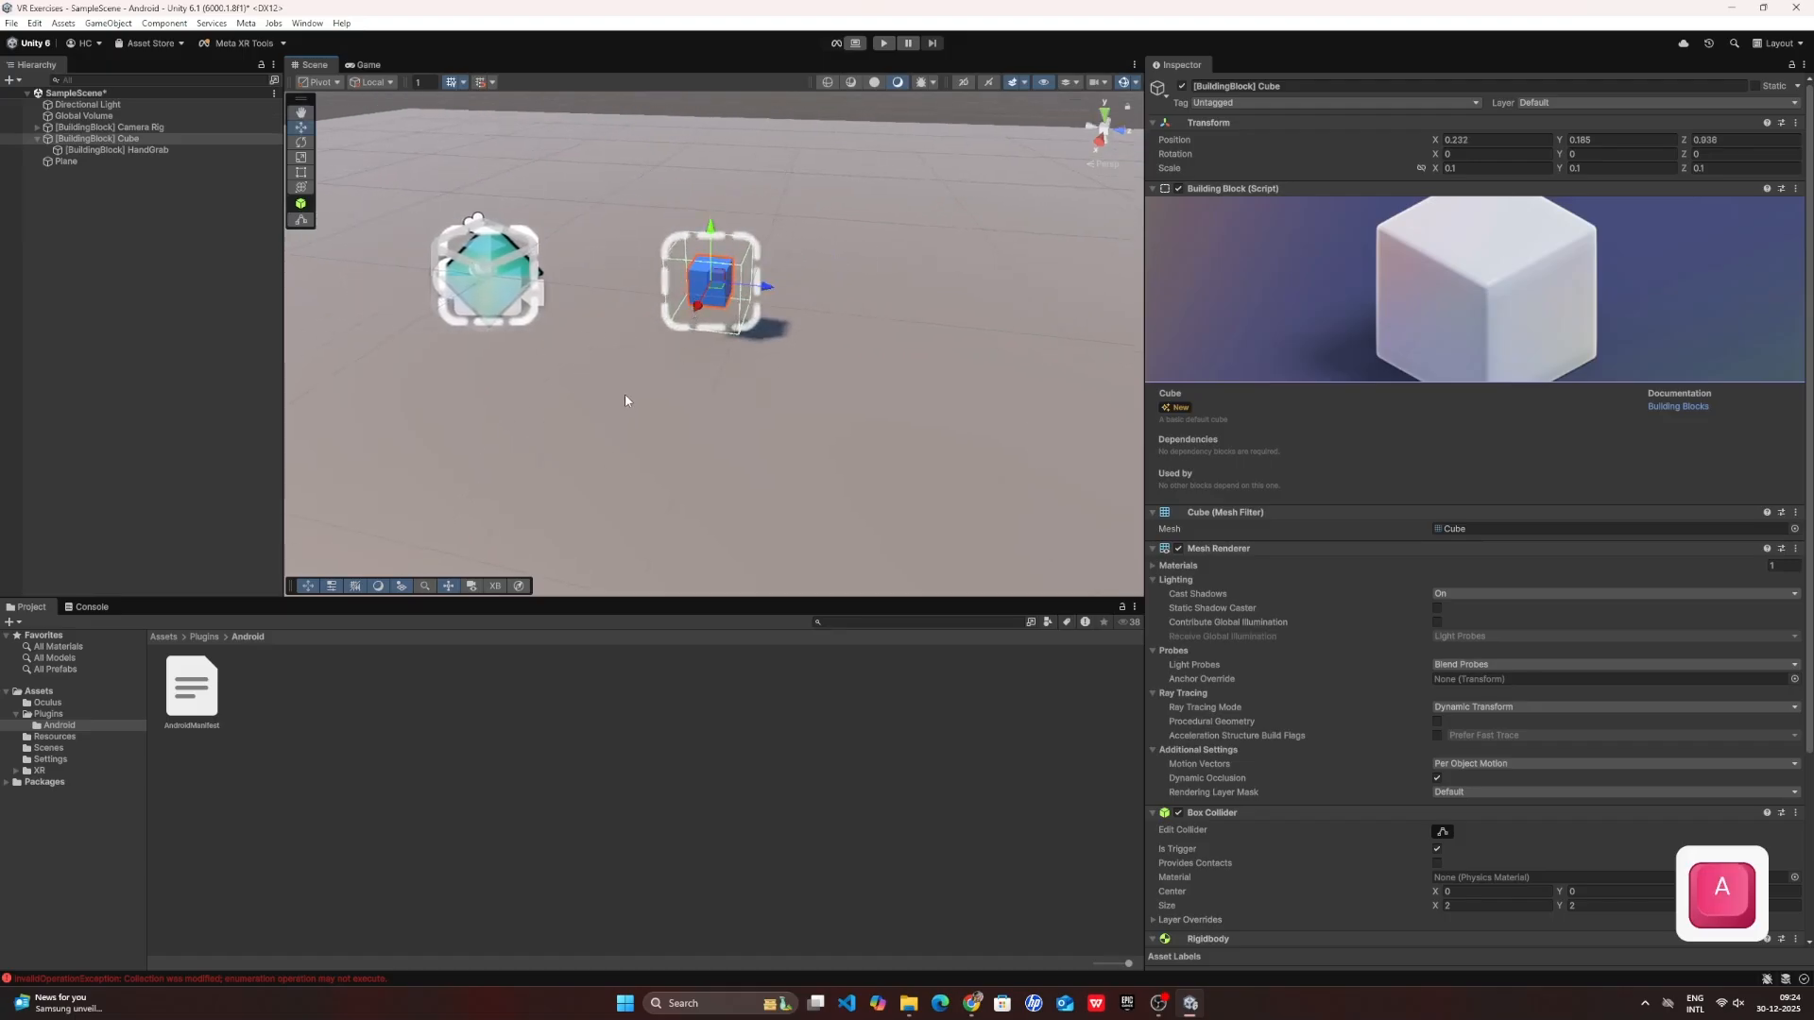
{"action": "key", "text": "a"}
{"action": "right_click_drag", "start_coordinate": [626, 393], "coordinate": [838, 398]}
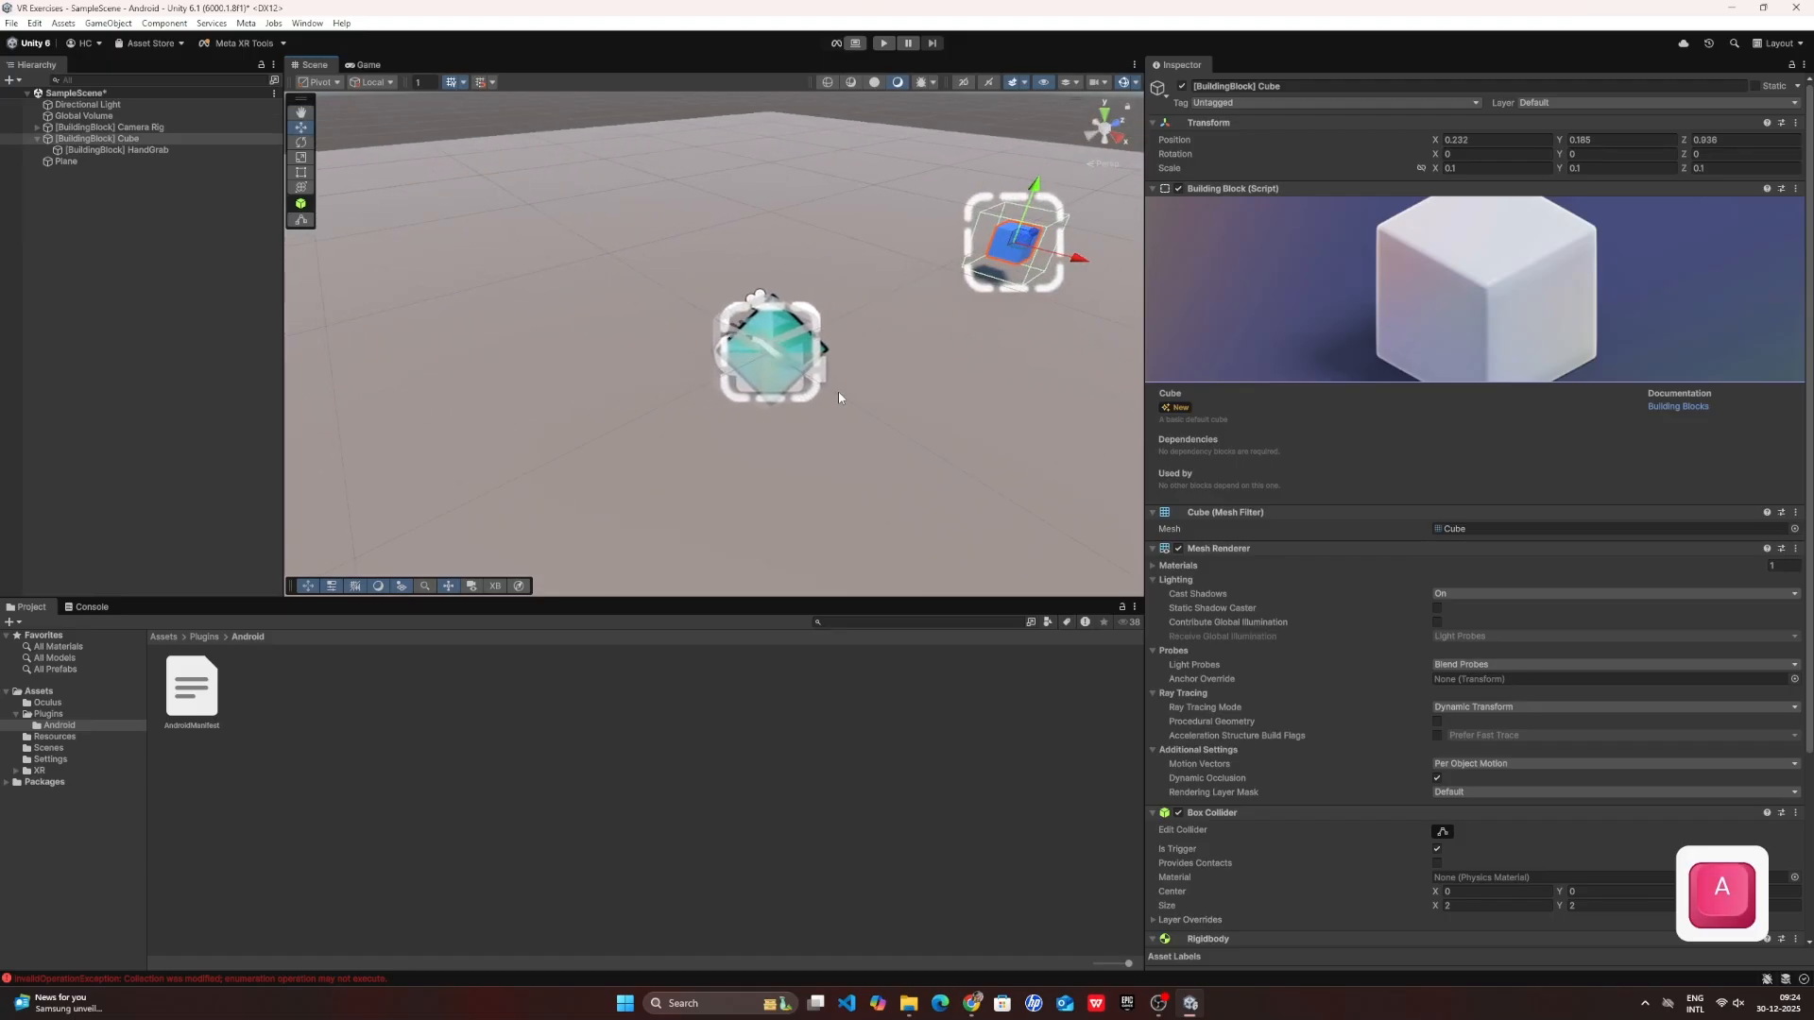
- Add the Distance Grab building block with the Pull Interactable To Hand mode and close the Building Blocks window
{"action": "left_click", "coordinate": [249, 24]}
{"action": "left_click", "coordinate": [270, 106]}
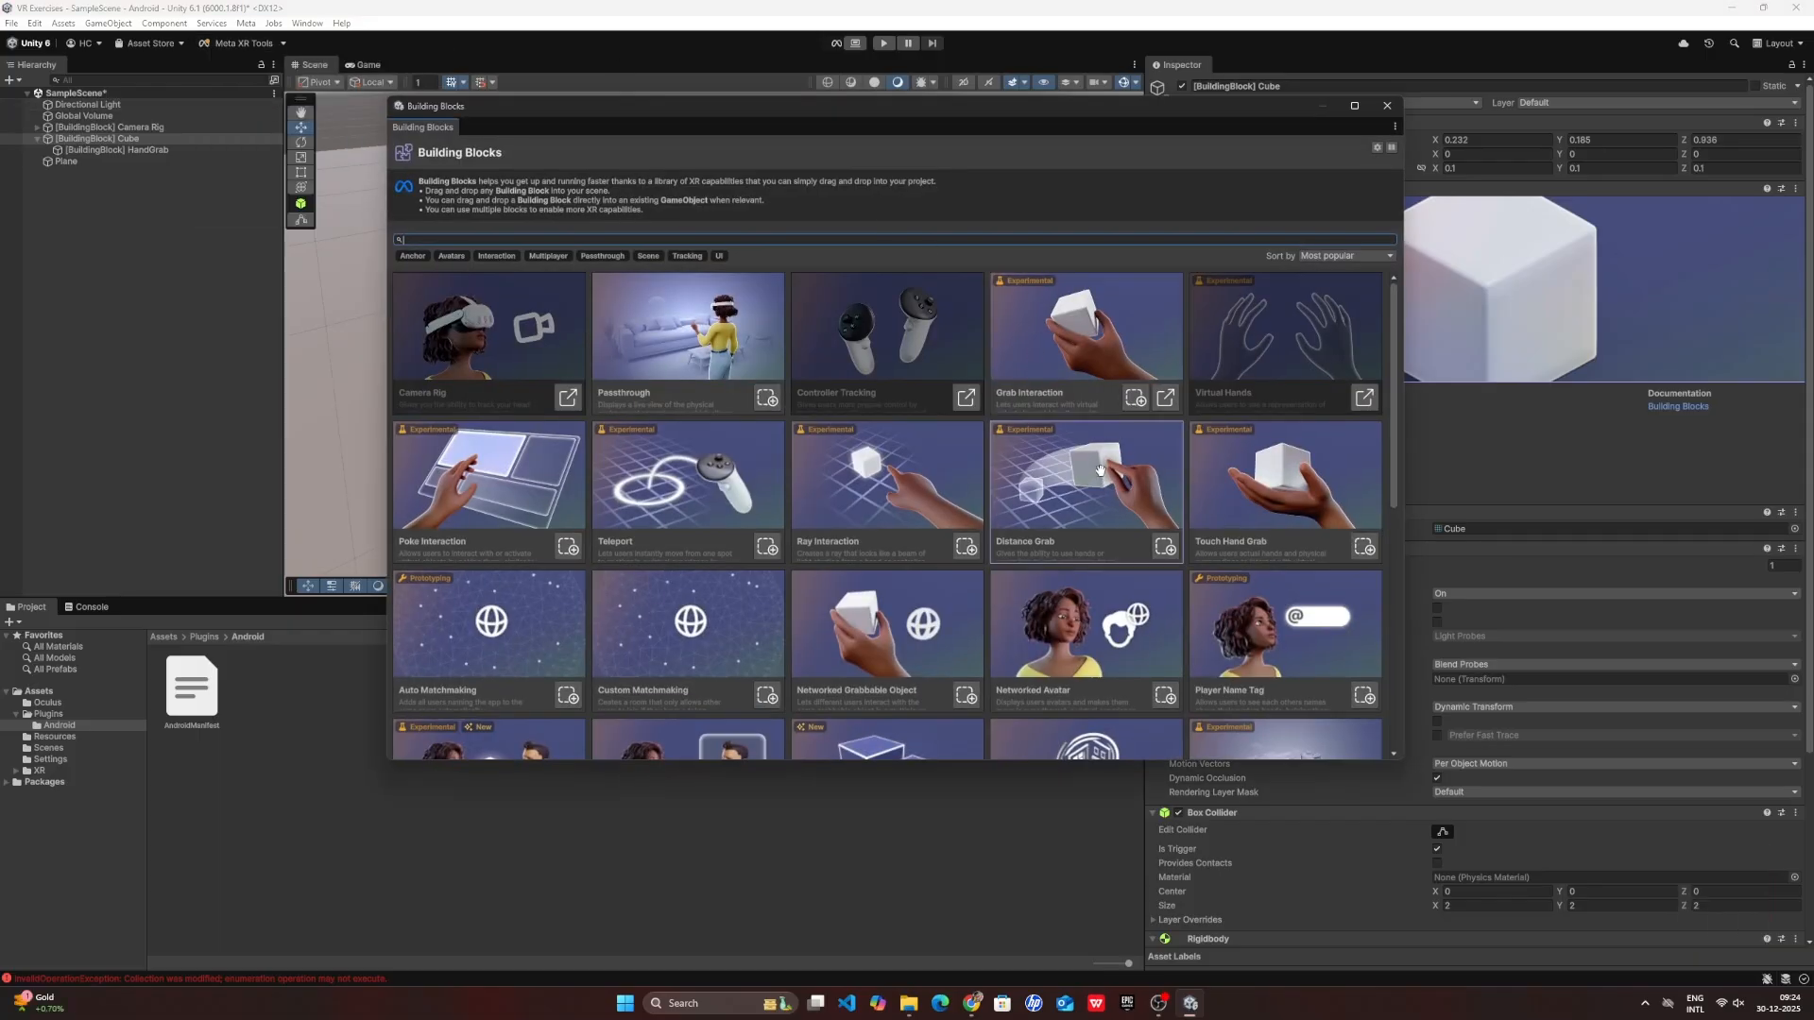
{"action": "left_click", "coordinate": [1162, 548]}
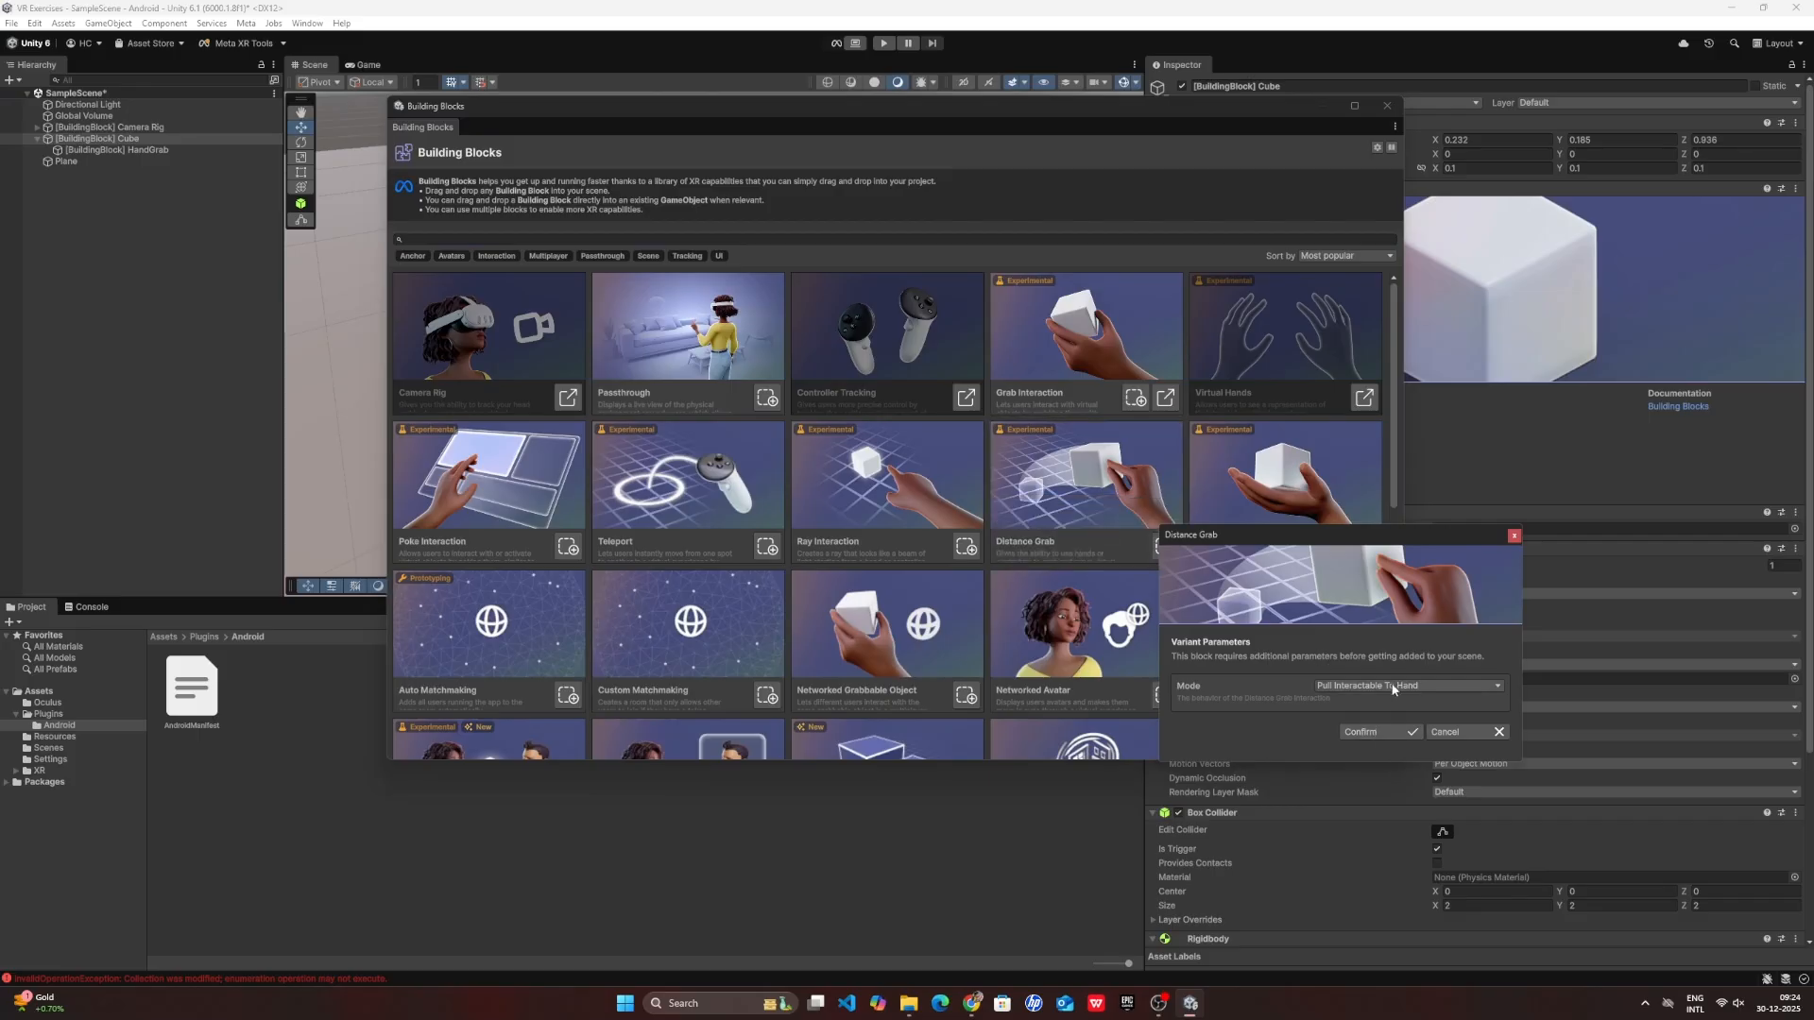
{"action": "left_click", "coordinate": [1374, 733]}
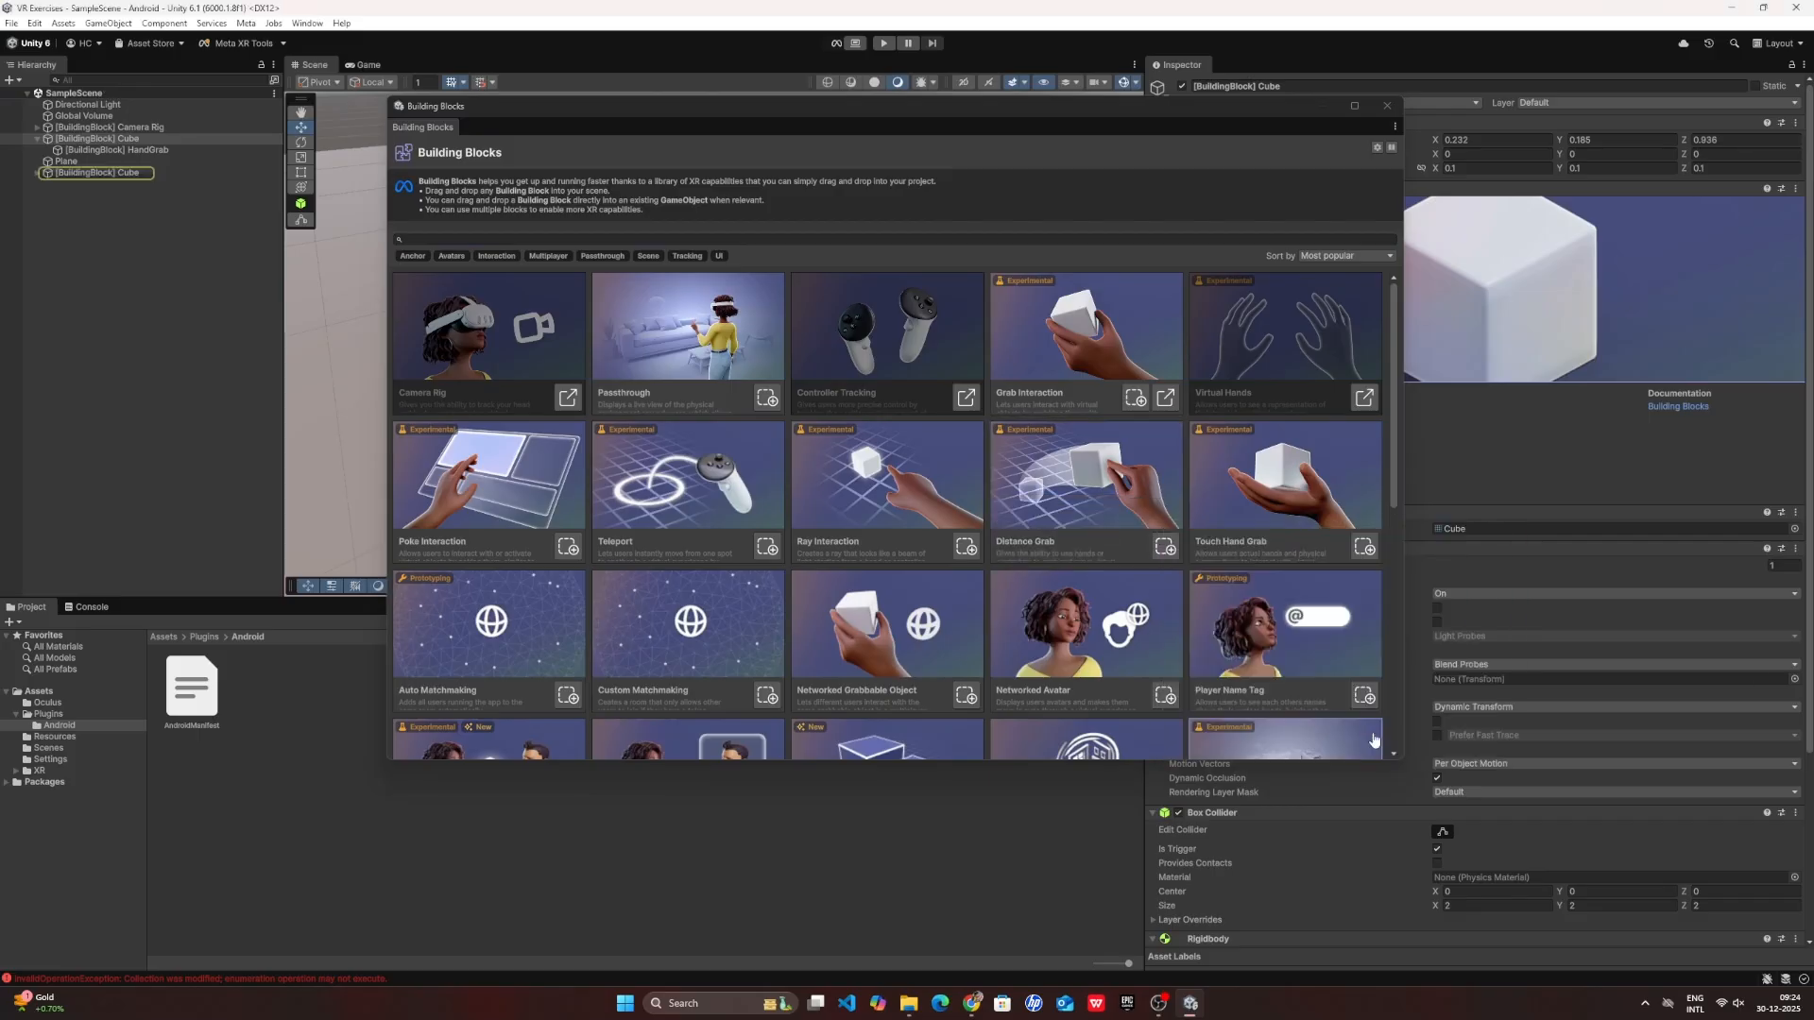
{"action": "left_click", "coordinate": [1386, 107]}
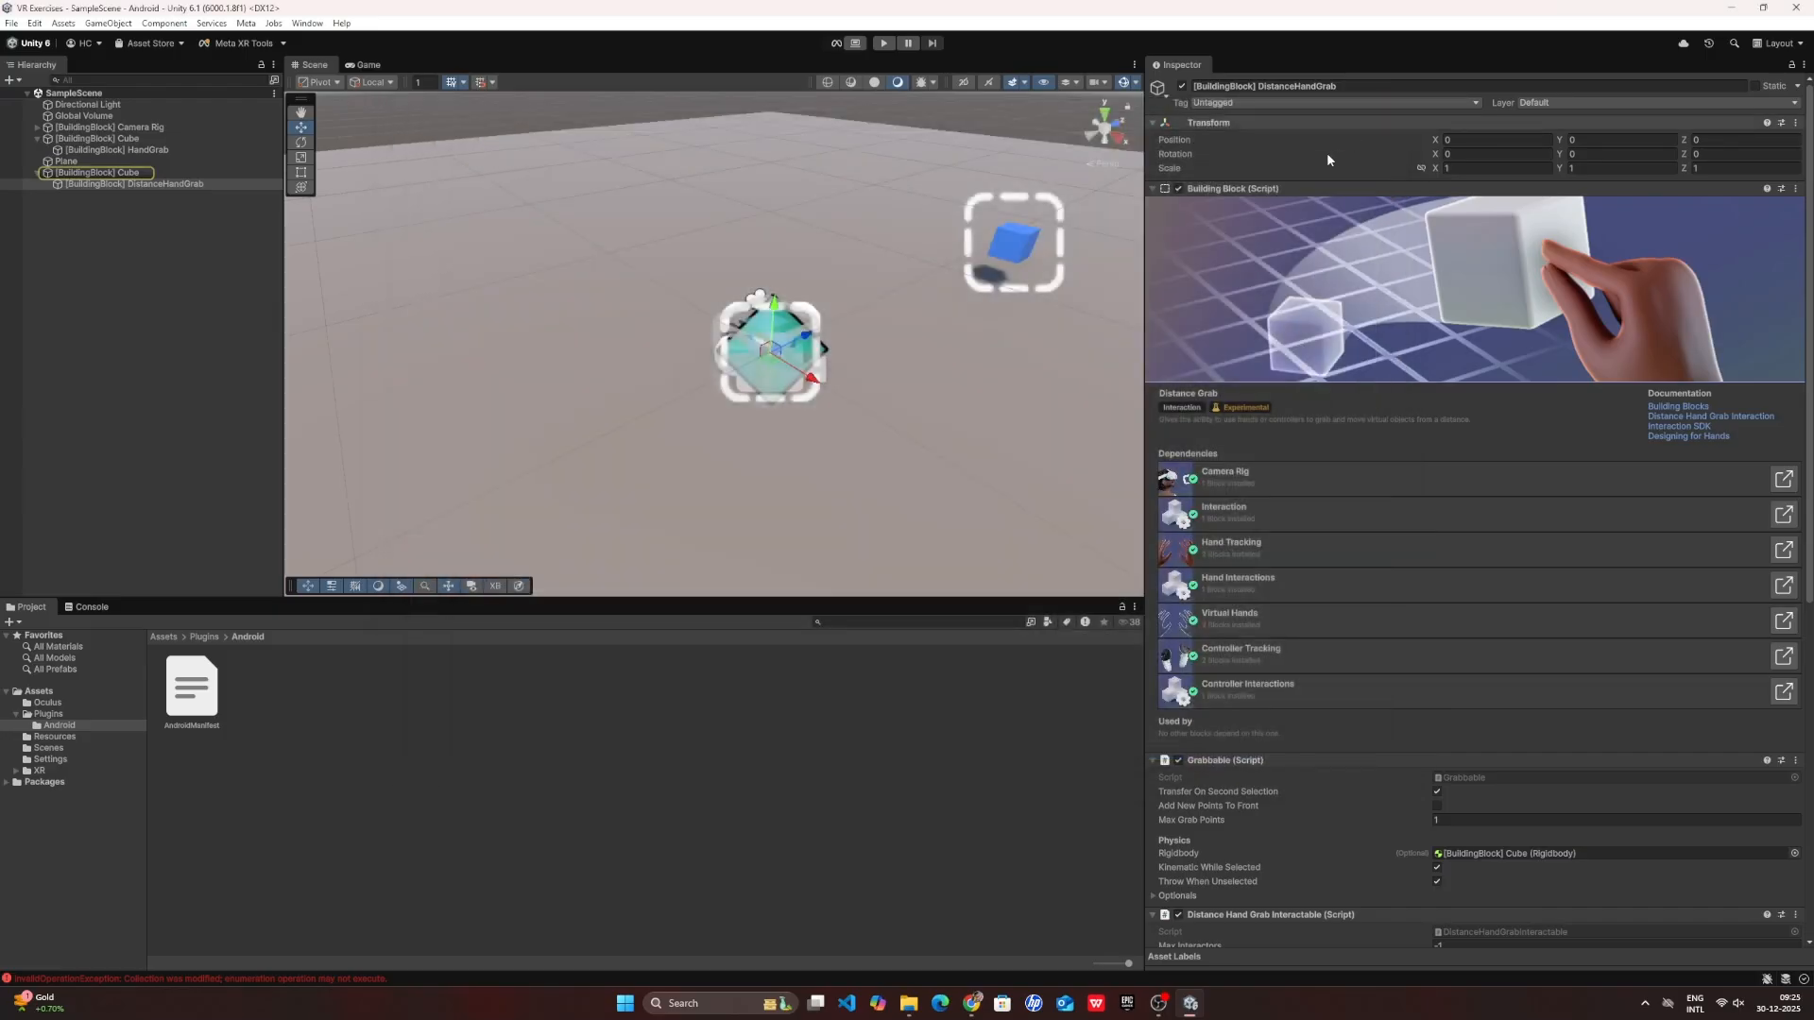
- Move the distance-grab cube above the plane and away from the camera rig, to about X -0.54, Y 0.16, Z 0.68
{"action": "left_click", "coordinate": [98, 173]}
{"action": "left_click_drag", "start_coordinate": [810, 340], "coordinate": [937, 277]}
{"action": "left_click_drag", "start_coordinate": [921, 200], "coordinate": [923, 190]}
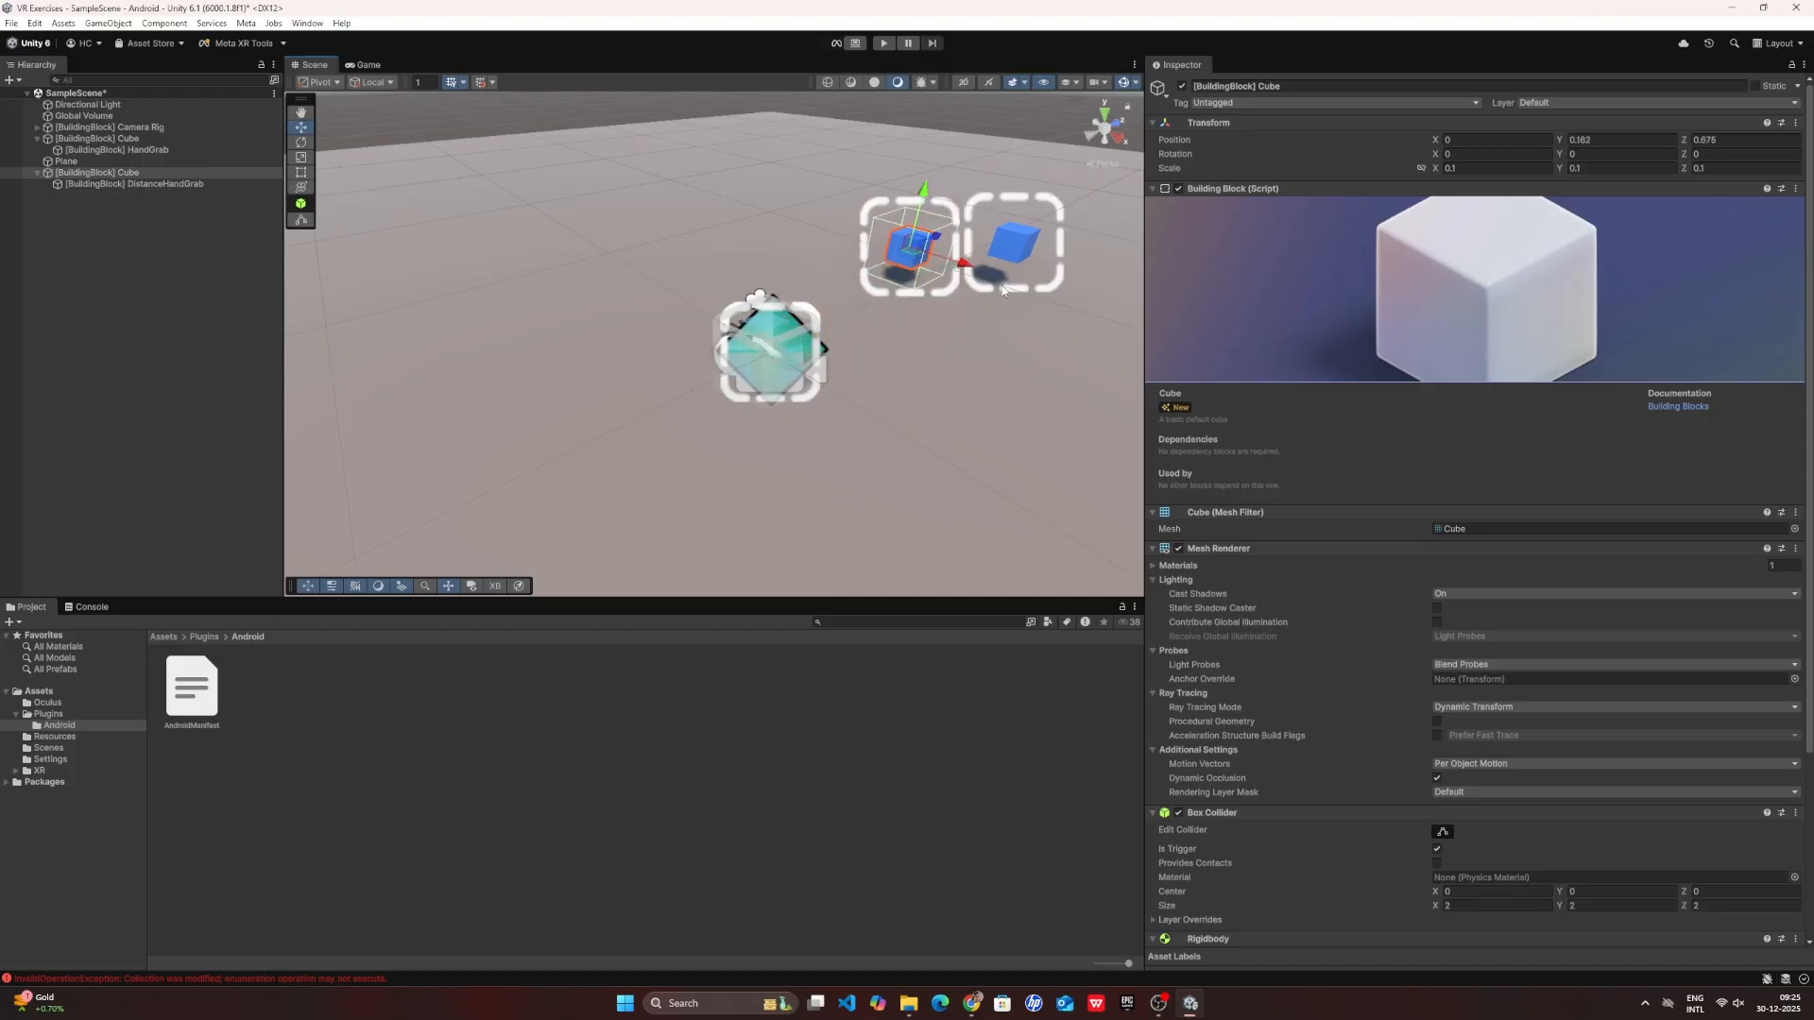
{"action": "left_click_drag", "start_coordinate": [956, 261], "coordinate": [834, 223]}
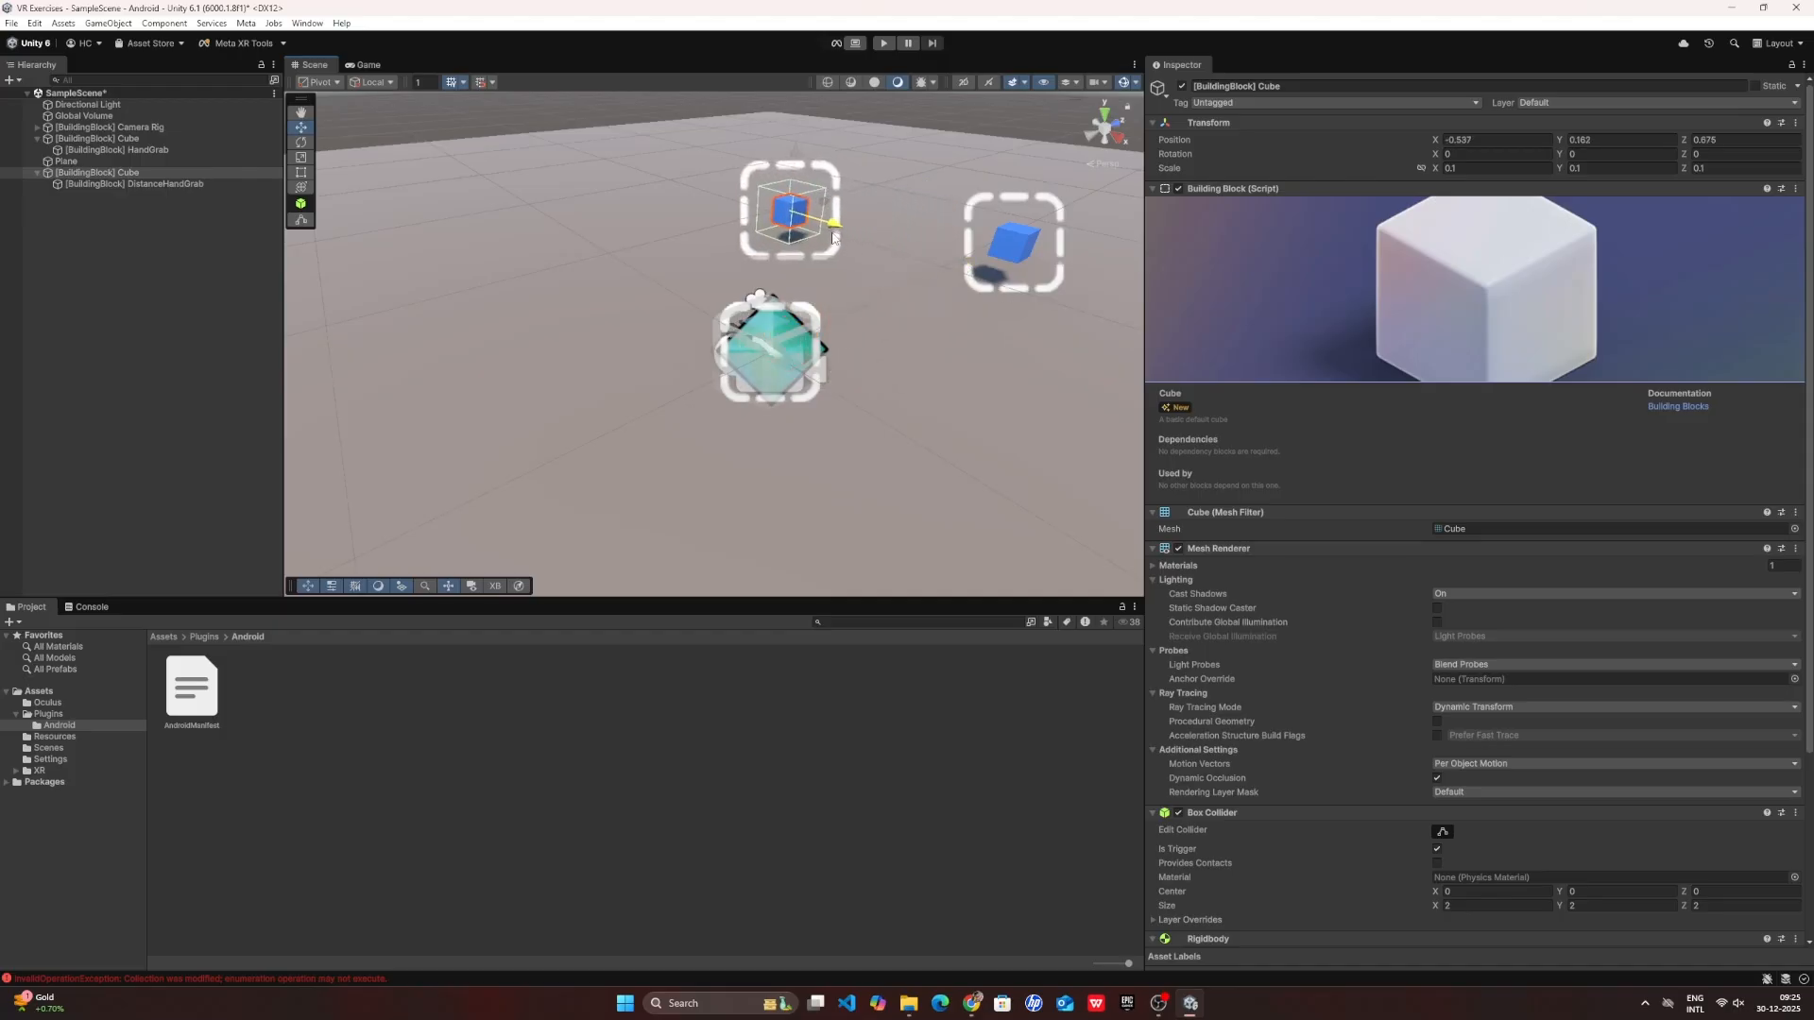
- Create a folder named Materials in the project's Assets root and open it
{"action": "left_click", "coordinate": [165, 639]}
{"action": "right_click", "coordinate": [437, 864]}
{"action": "mouse_move", "coordinate": [567, 483]}
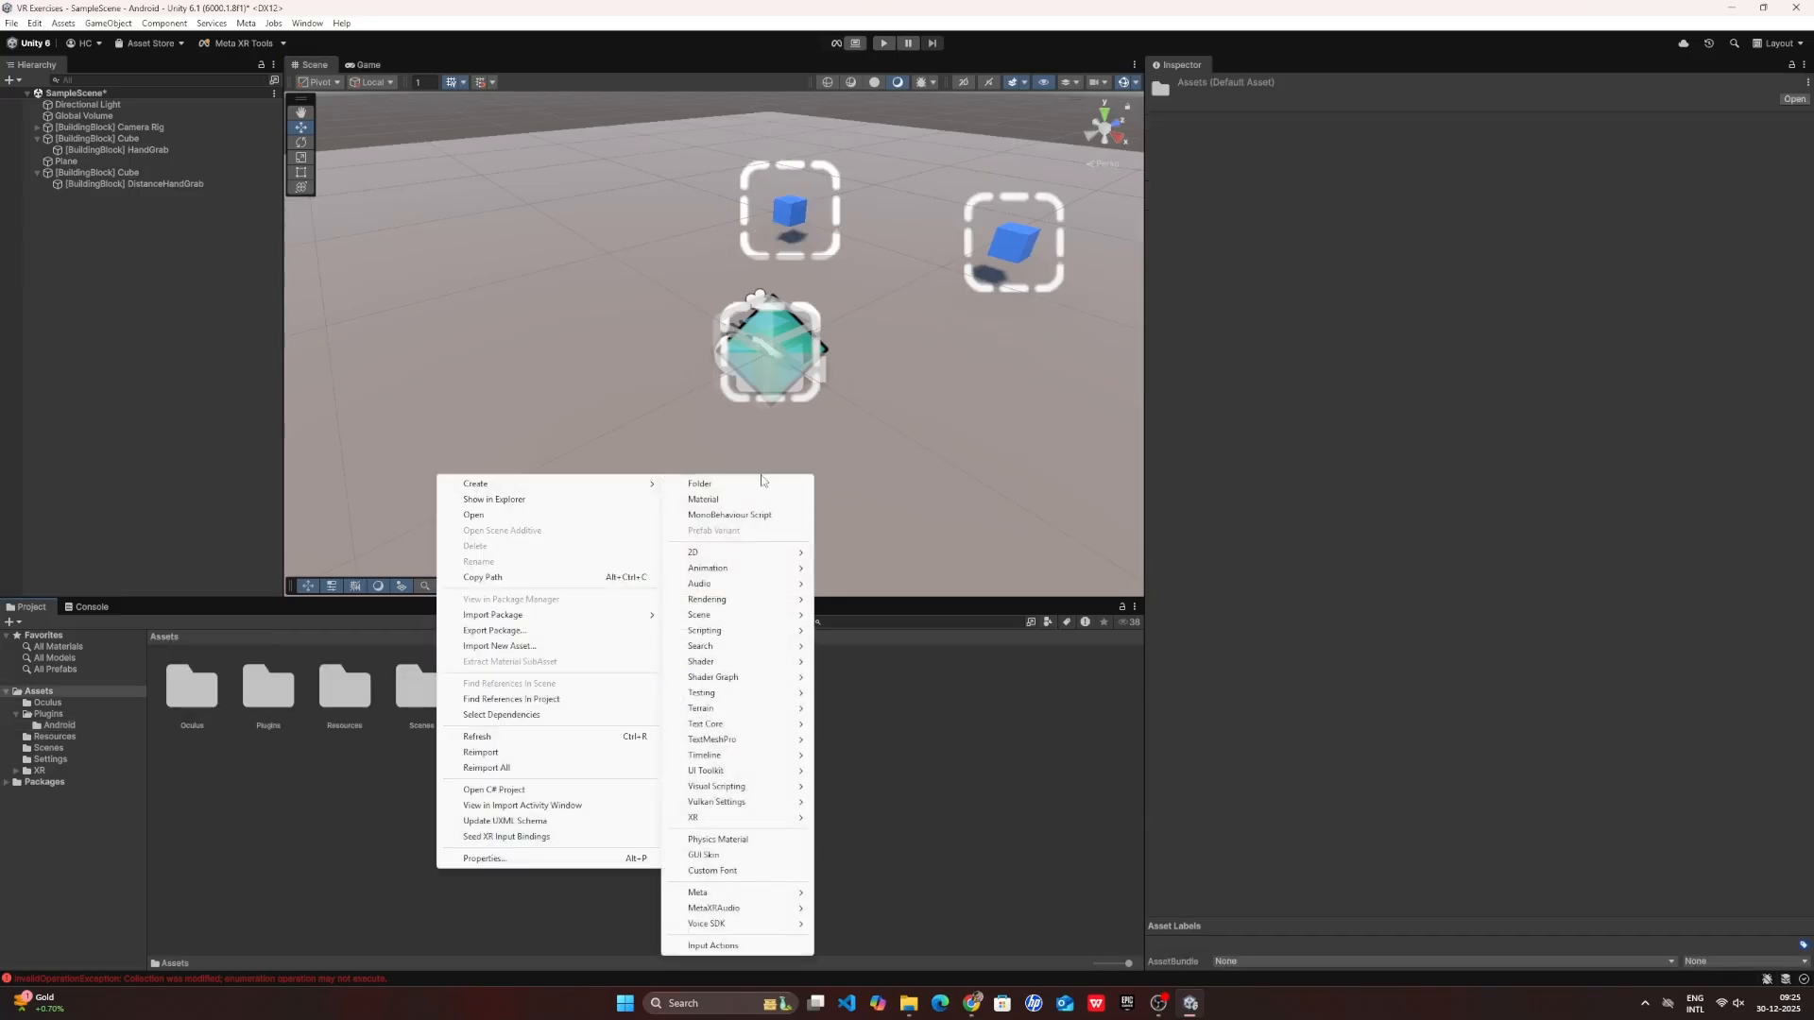
{"action": "left_click", "coordinate": [742, 484]}
{"action": "type", "text": "Materials"}
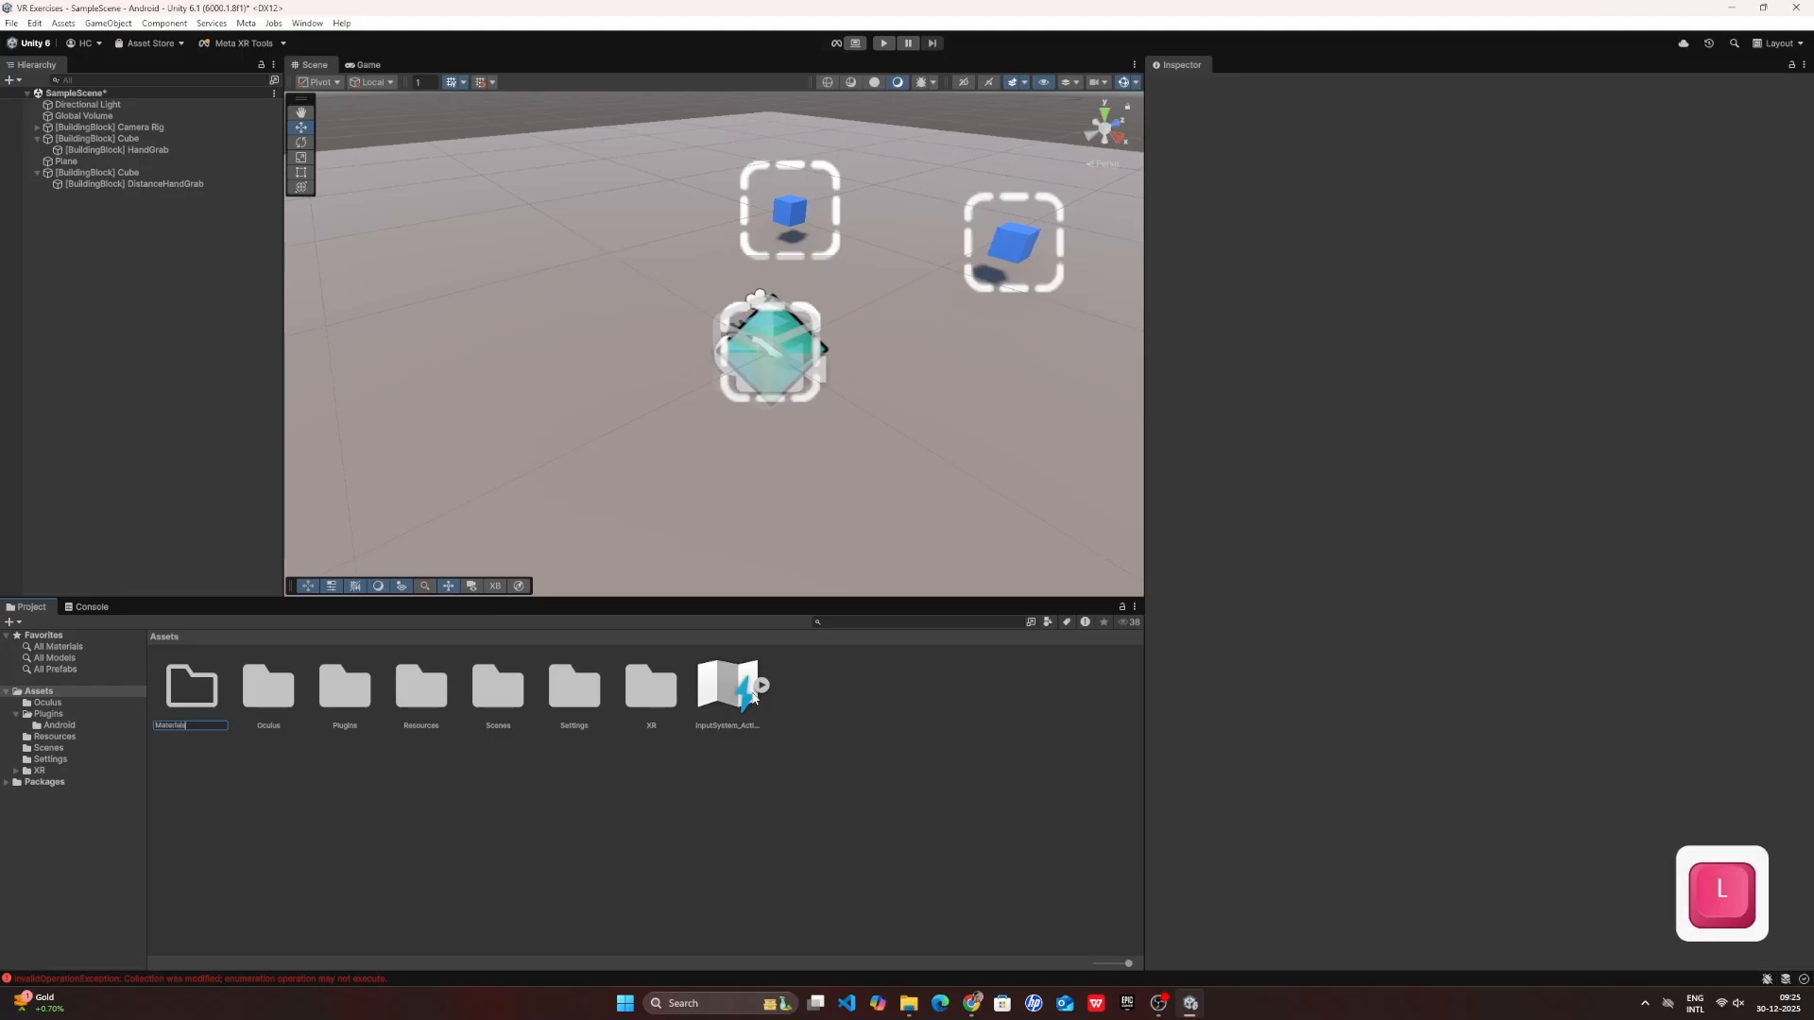
{"action": "key", "text": "Return"}
{"action": "key", "text": "Return"}
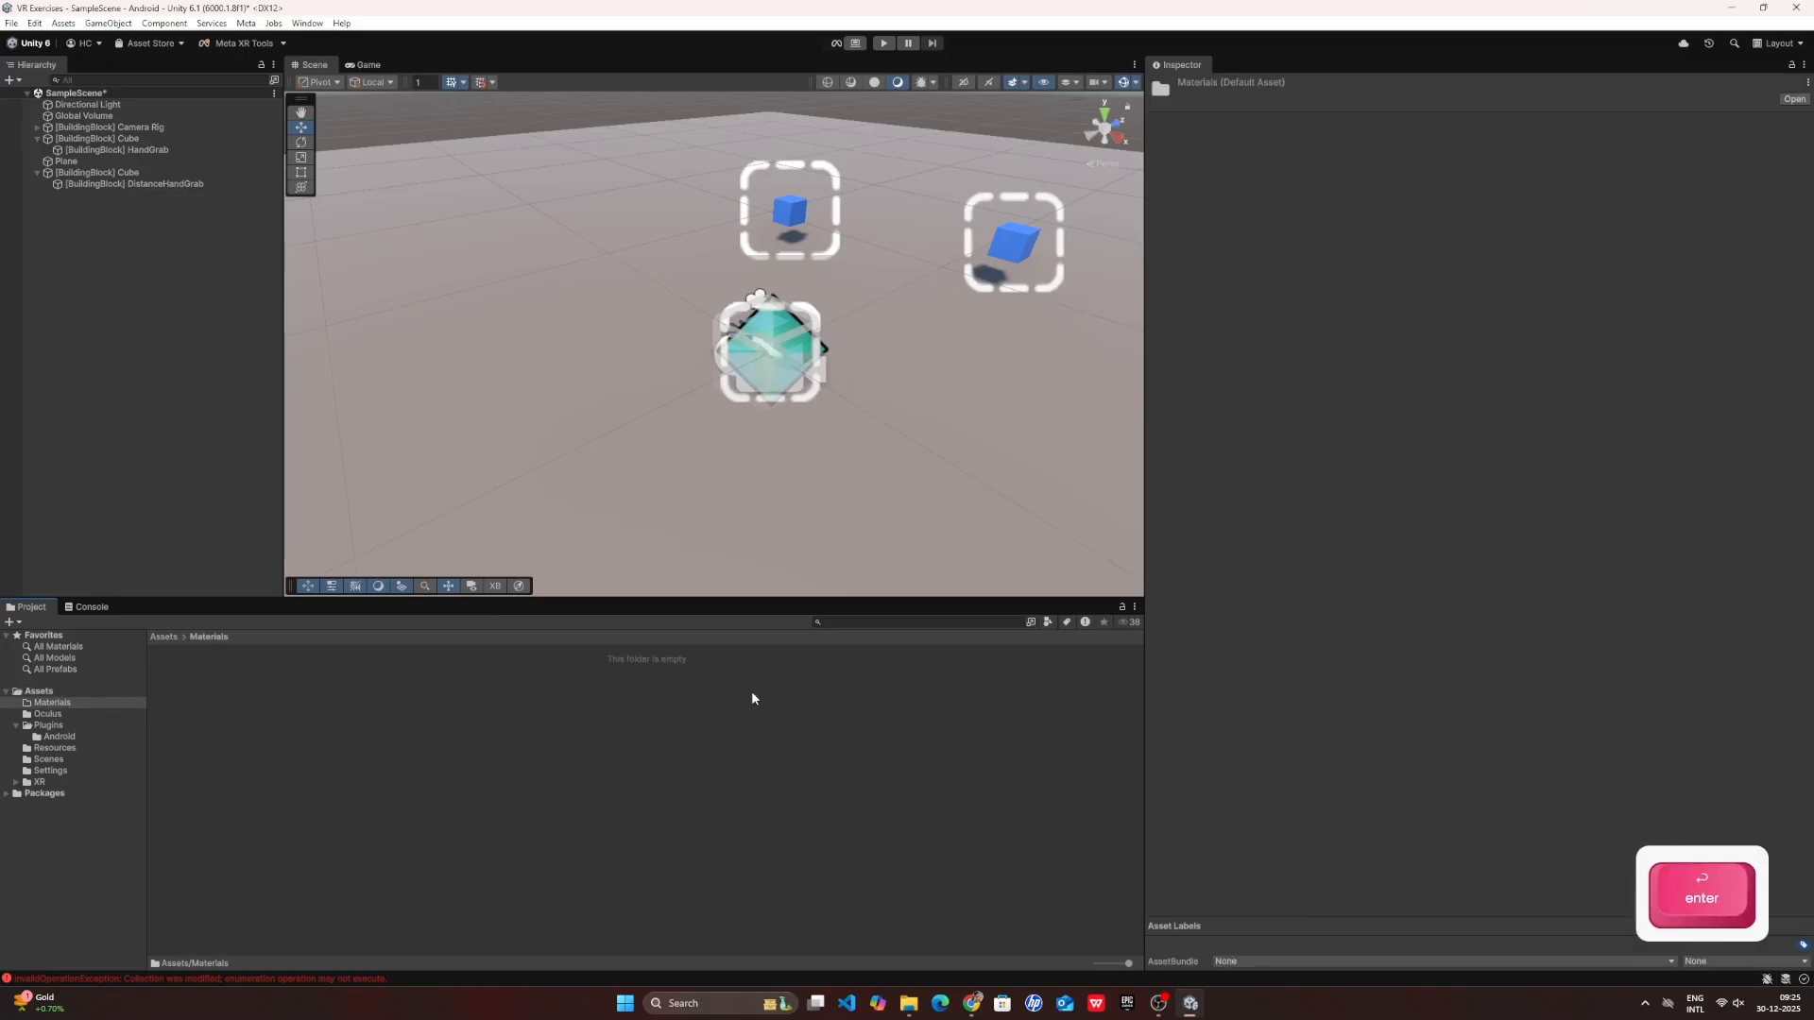
- Create a new material named red in the Materials folder
{"action": "right_click", "coordinate": [569, 741]}
{"action": "mouse_move", "coordinate": [637, 365]}
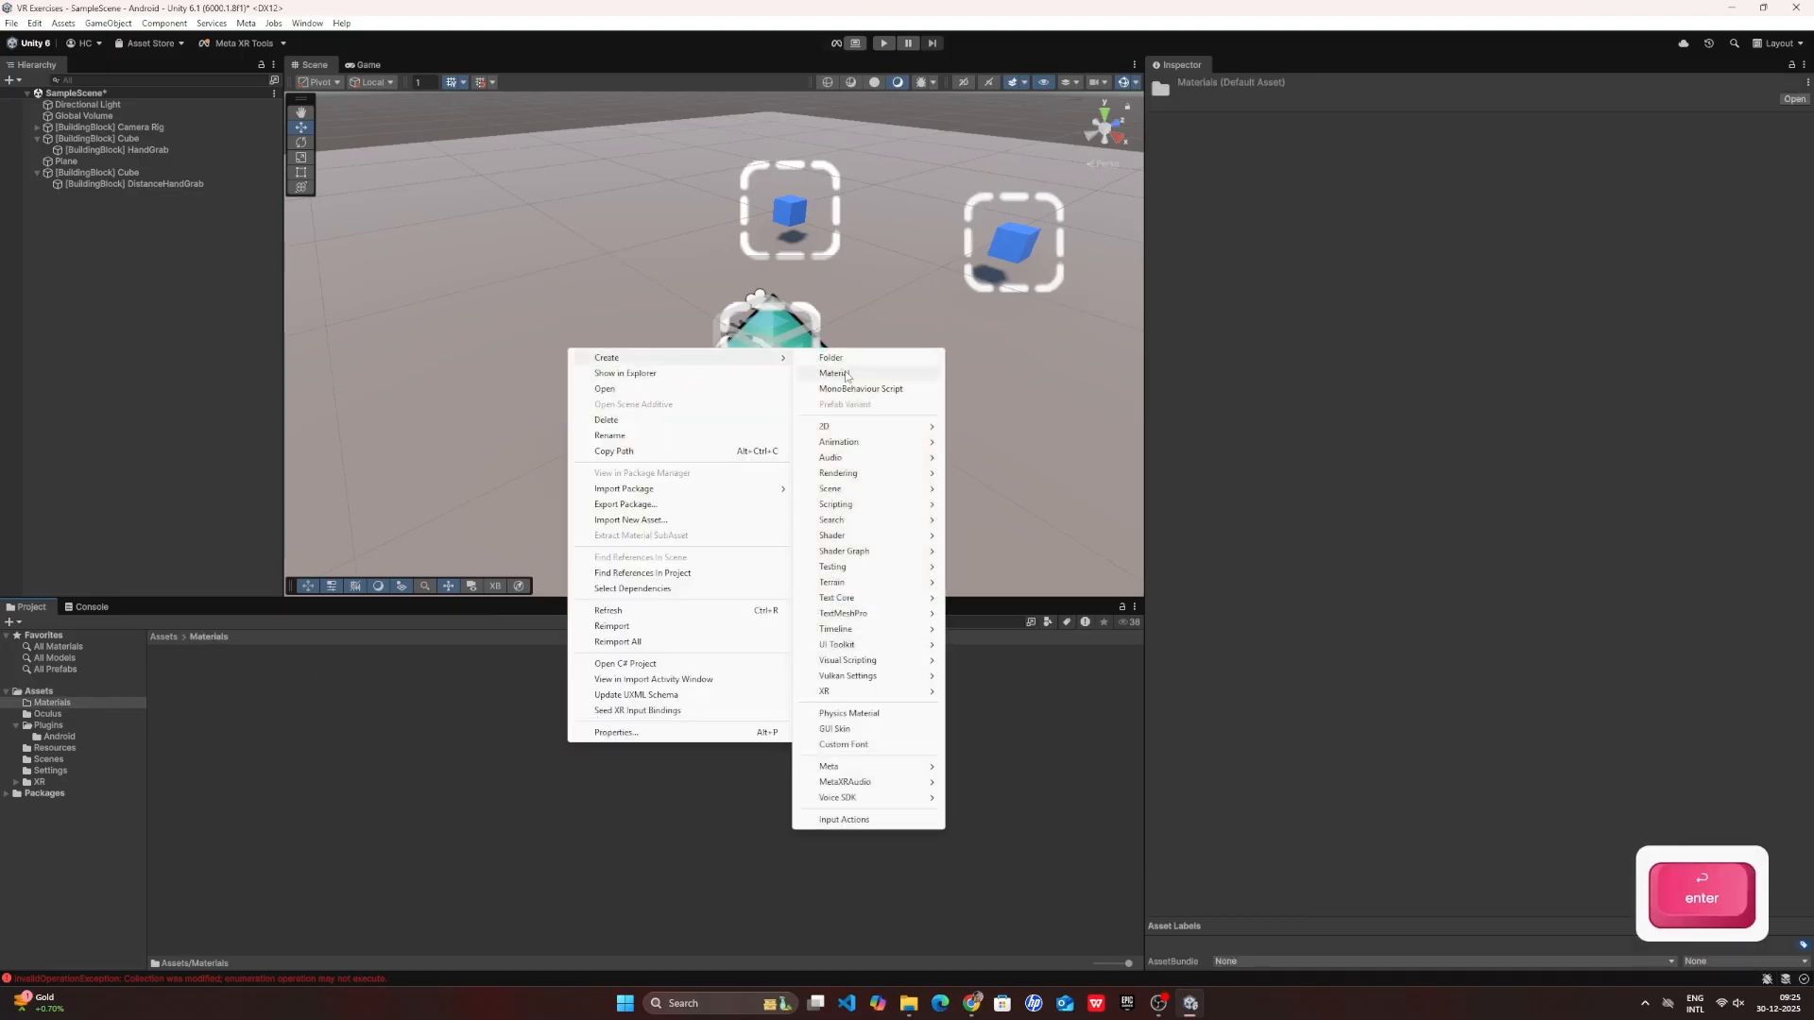
{"action": "left_click", "coordinate": [843, 462]}
{"action": "type", "text": "Redd"}
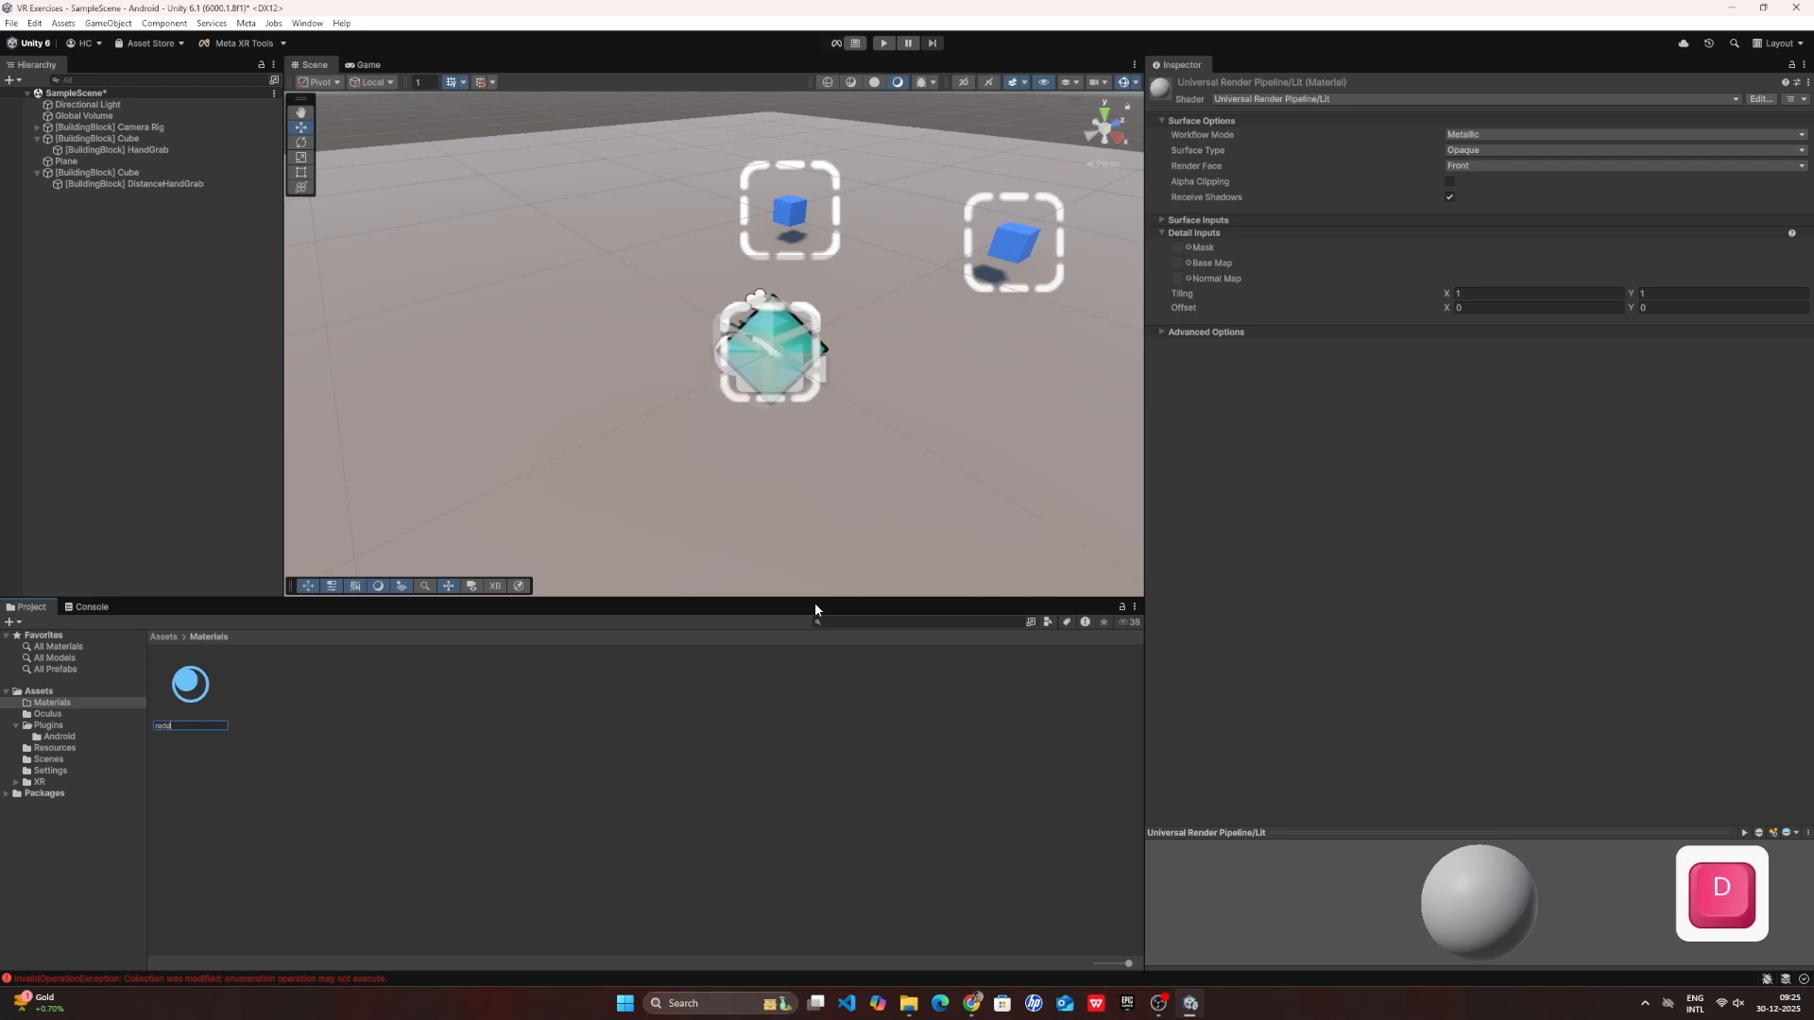
{"action": "key", "text": "Return"}
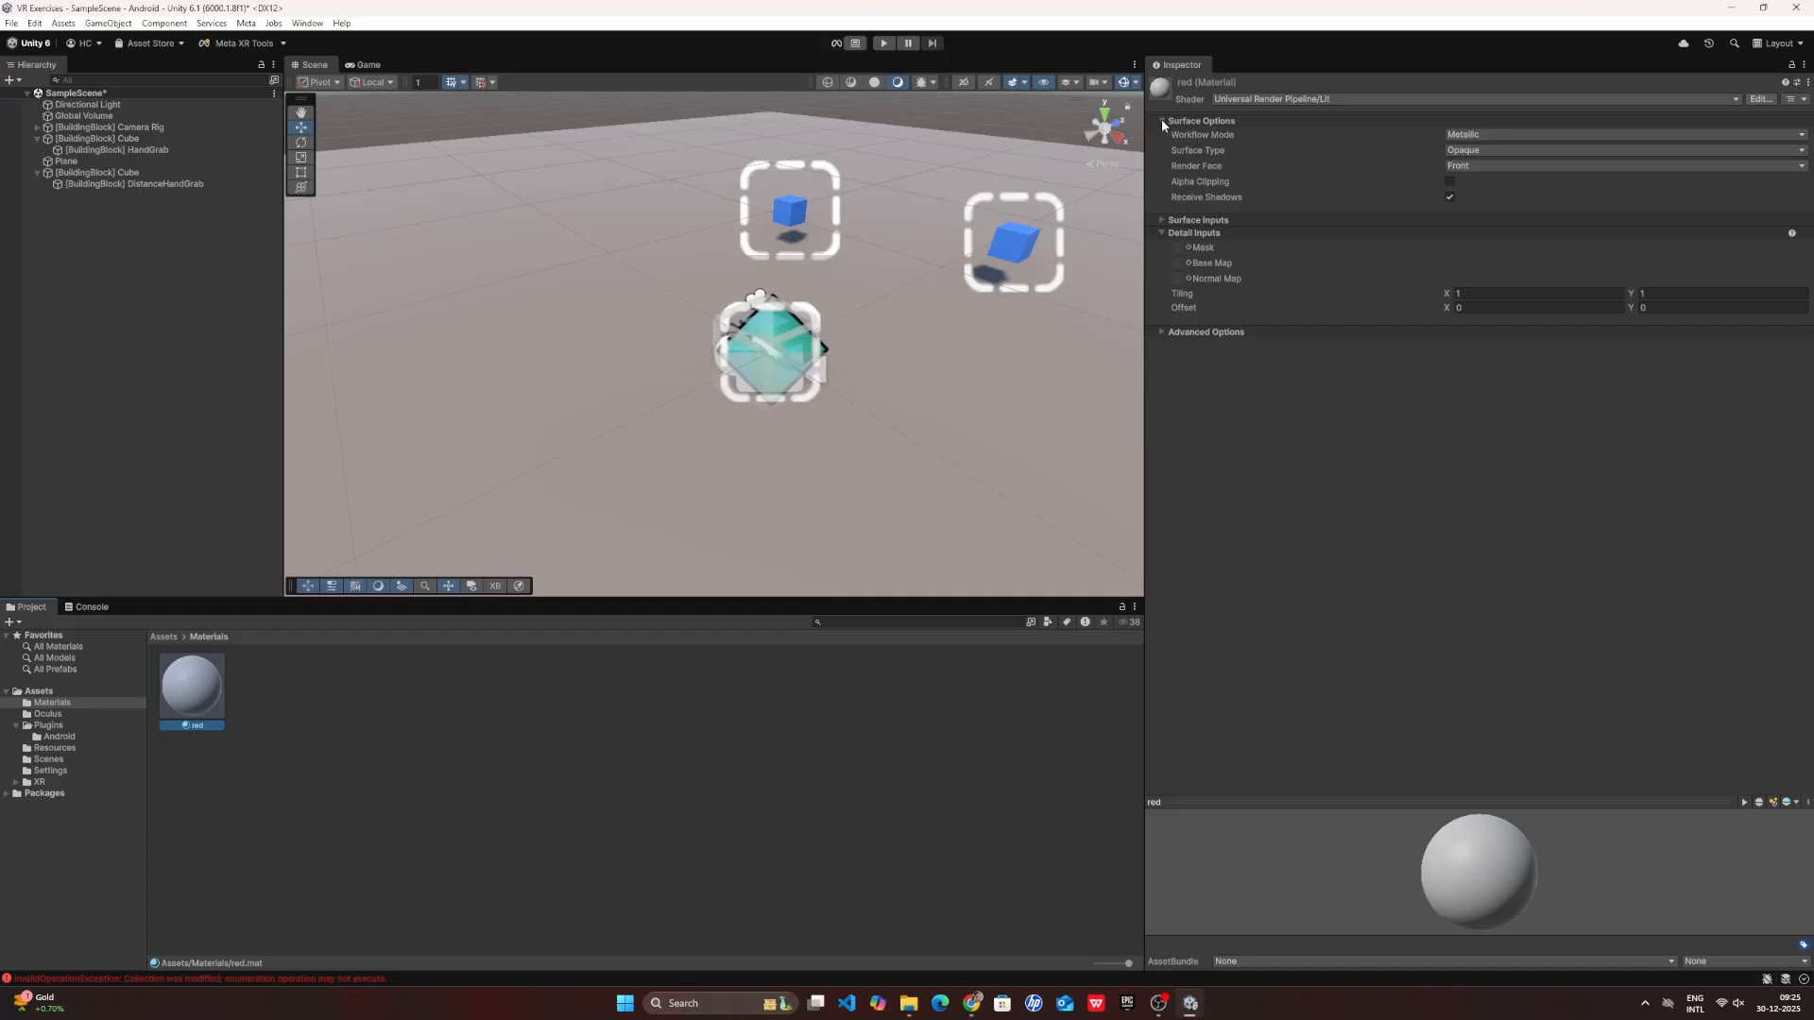
- Set the red material's Base Map color to pure red, FF0000
{"action": "left_click", "coordinate": [1160, 219]}
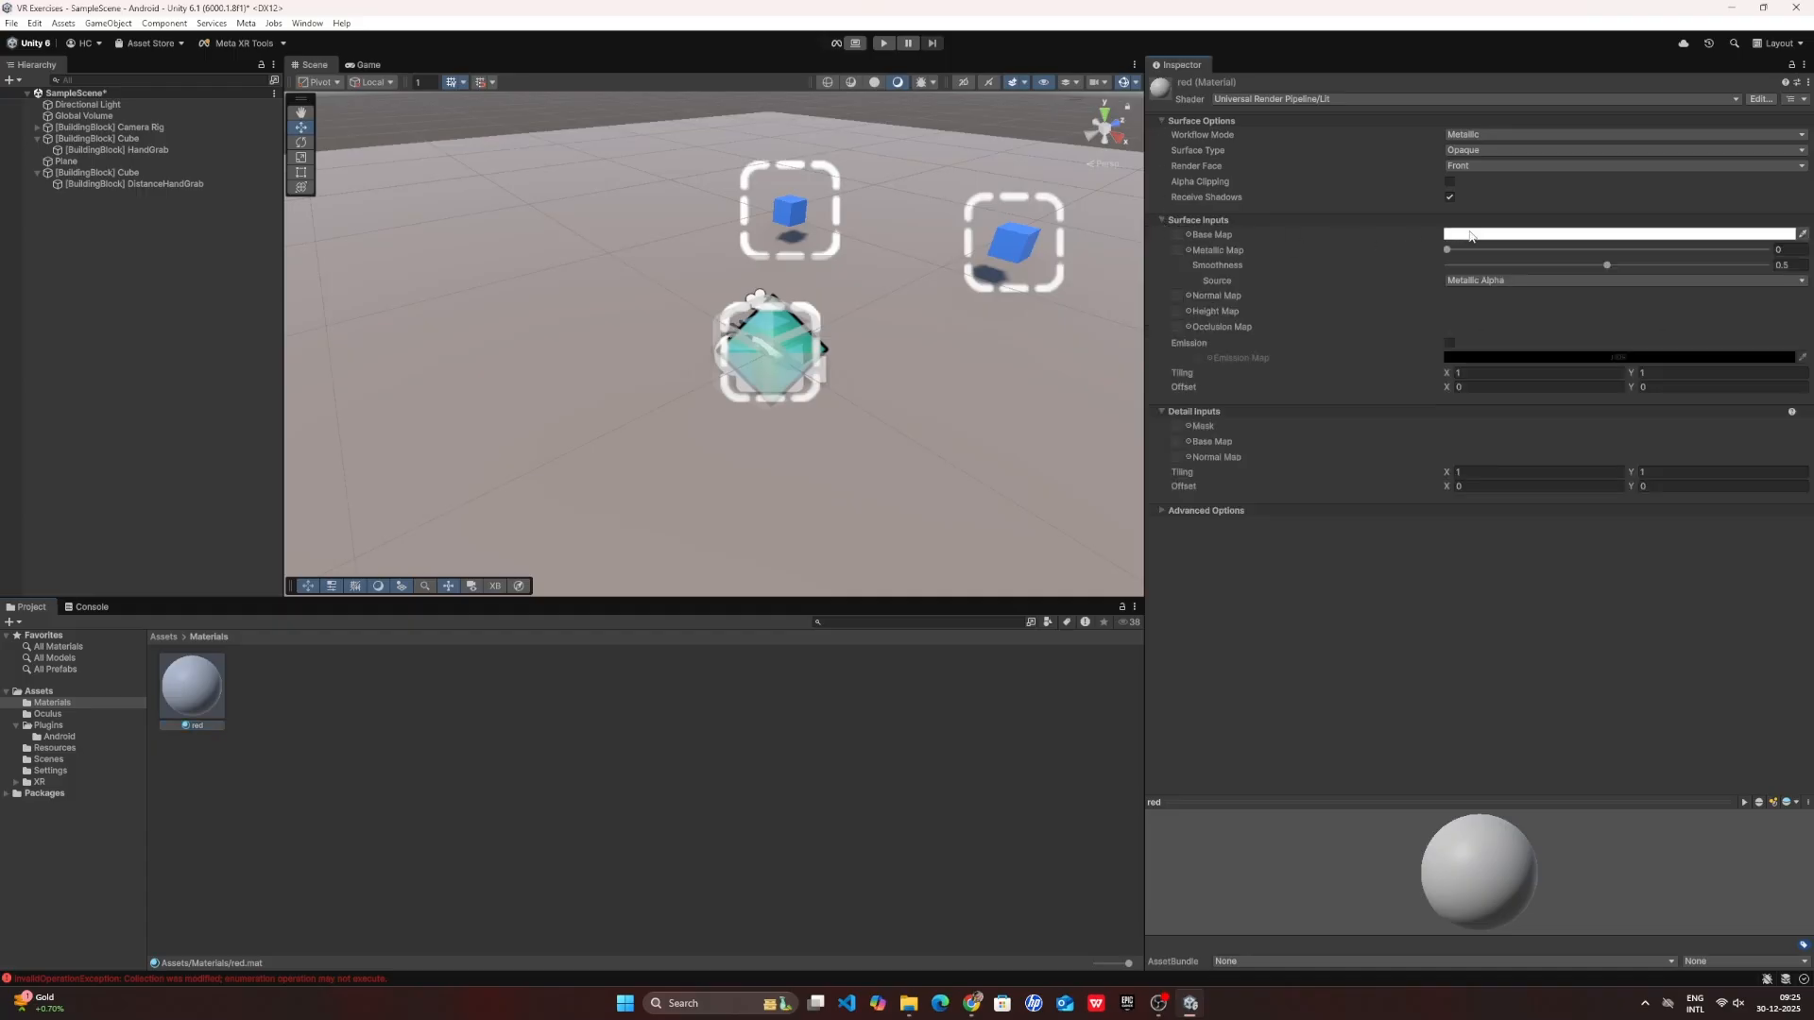
{"action": "left_click", "coordinate": [1484, 556]}
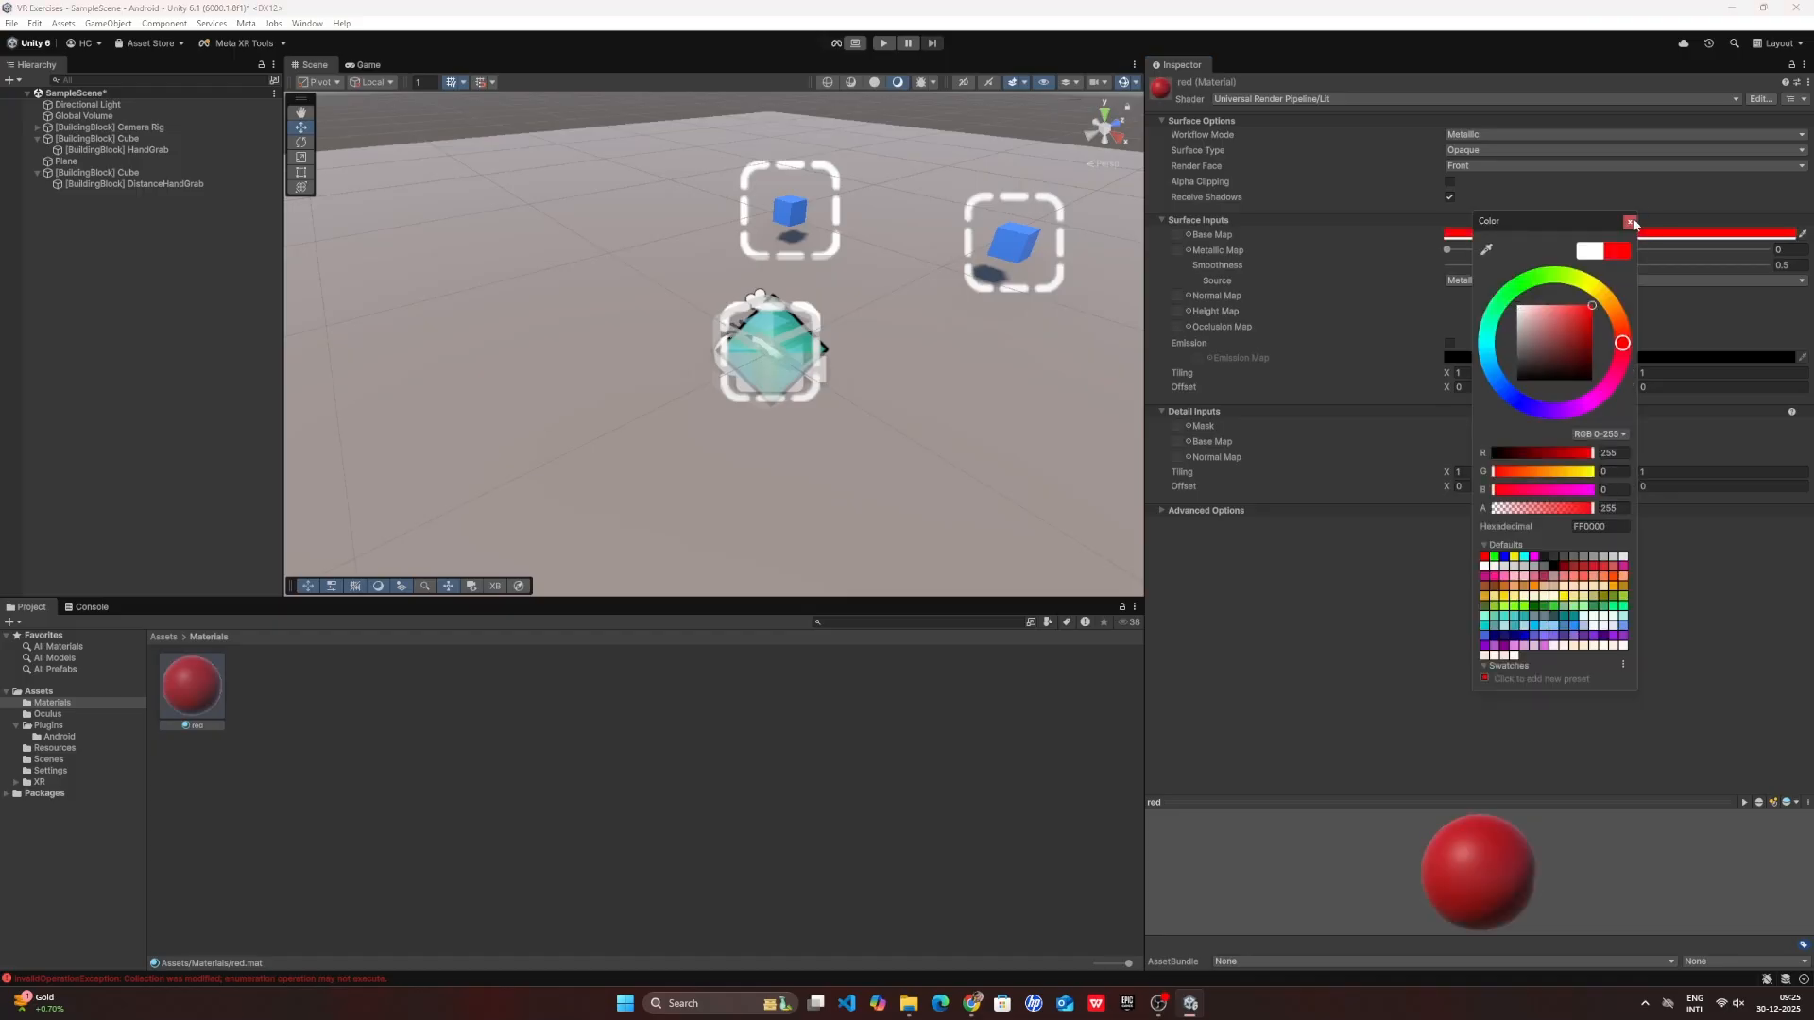
{"action": "left_click", "coordinate": [1631, 223]}
- Apply the red material to the distance-grab cube's Mesh Renderer
{"action": "left_click", "coordinate": [74, 183]}
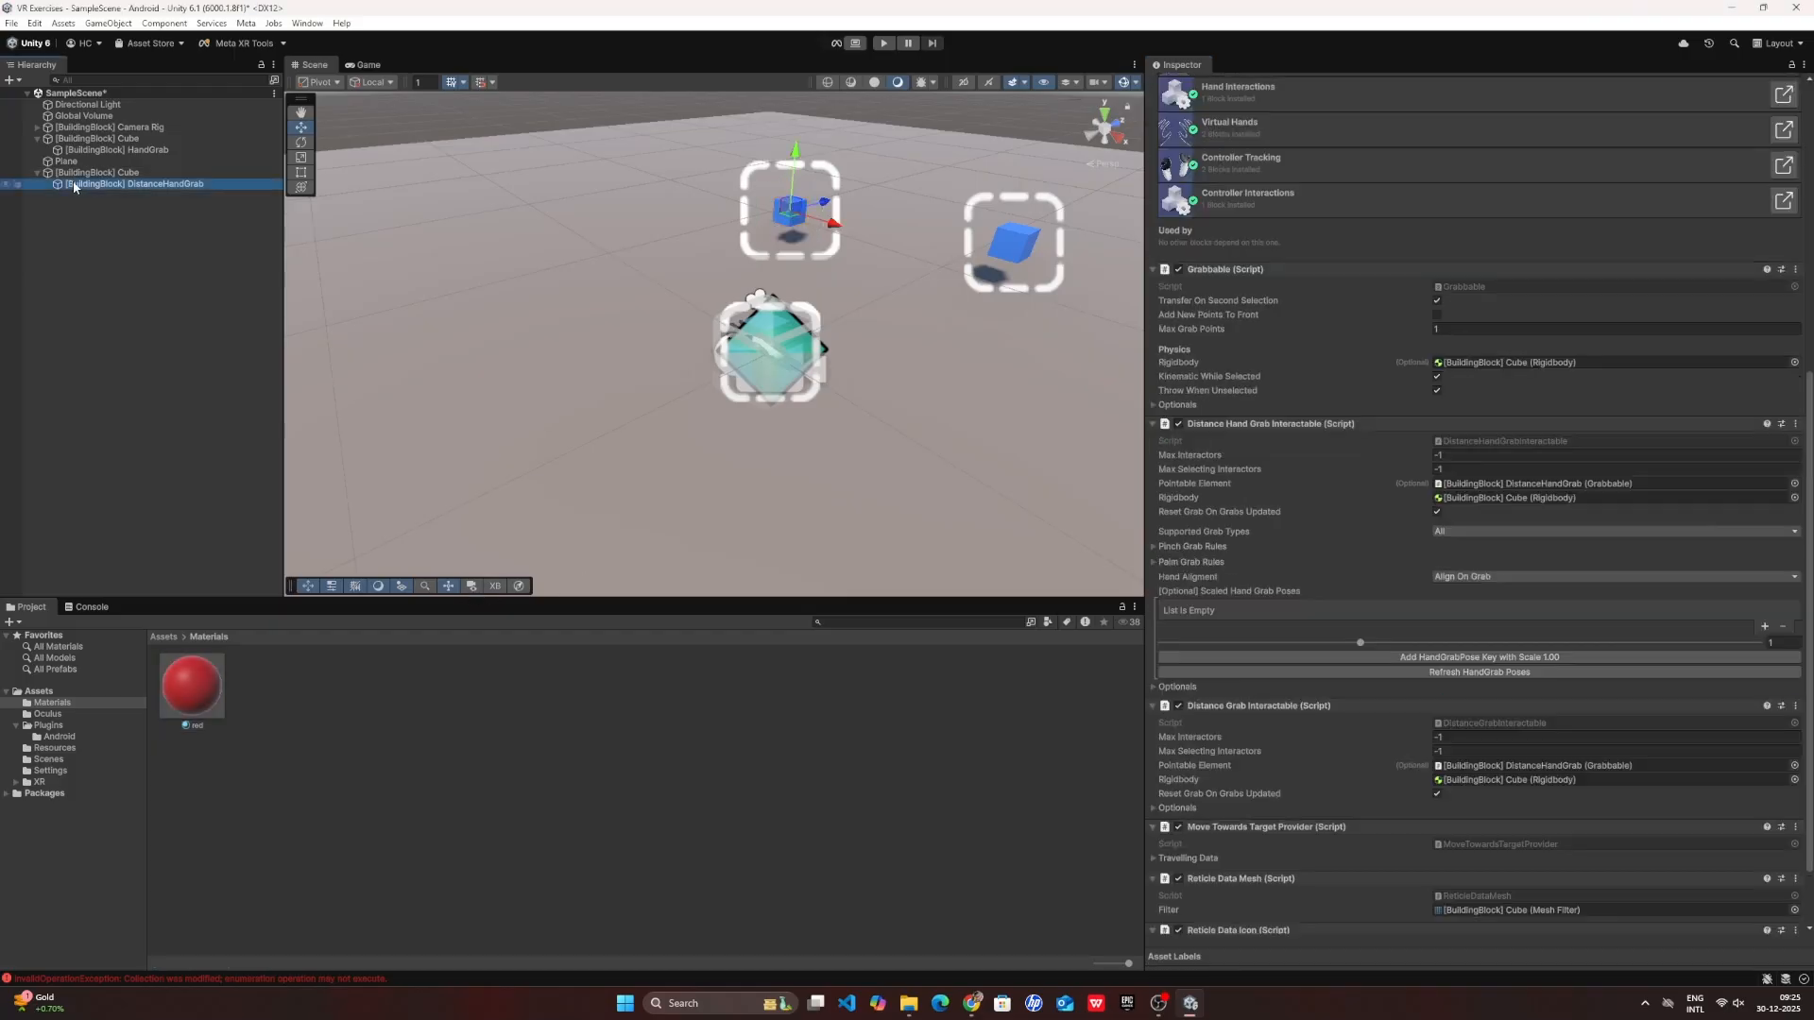
{"action": "right_click_drag", "start_coordinate": [710, 159], "coordinate": [777, 174]}
{"action": "key", "text": "w"}
{"action": "key", "text": "w"}
{"action": "key", "text": "s"}
{"action": "left_click", "coordinate": [146, 172]}
{"action": "scroll", "coordinate": [1296, 509], "scroll_direction": "up", "scroll_amount": 5}
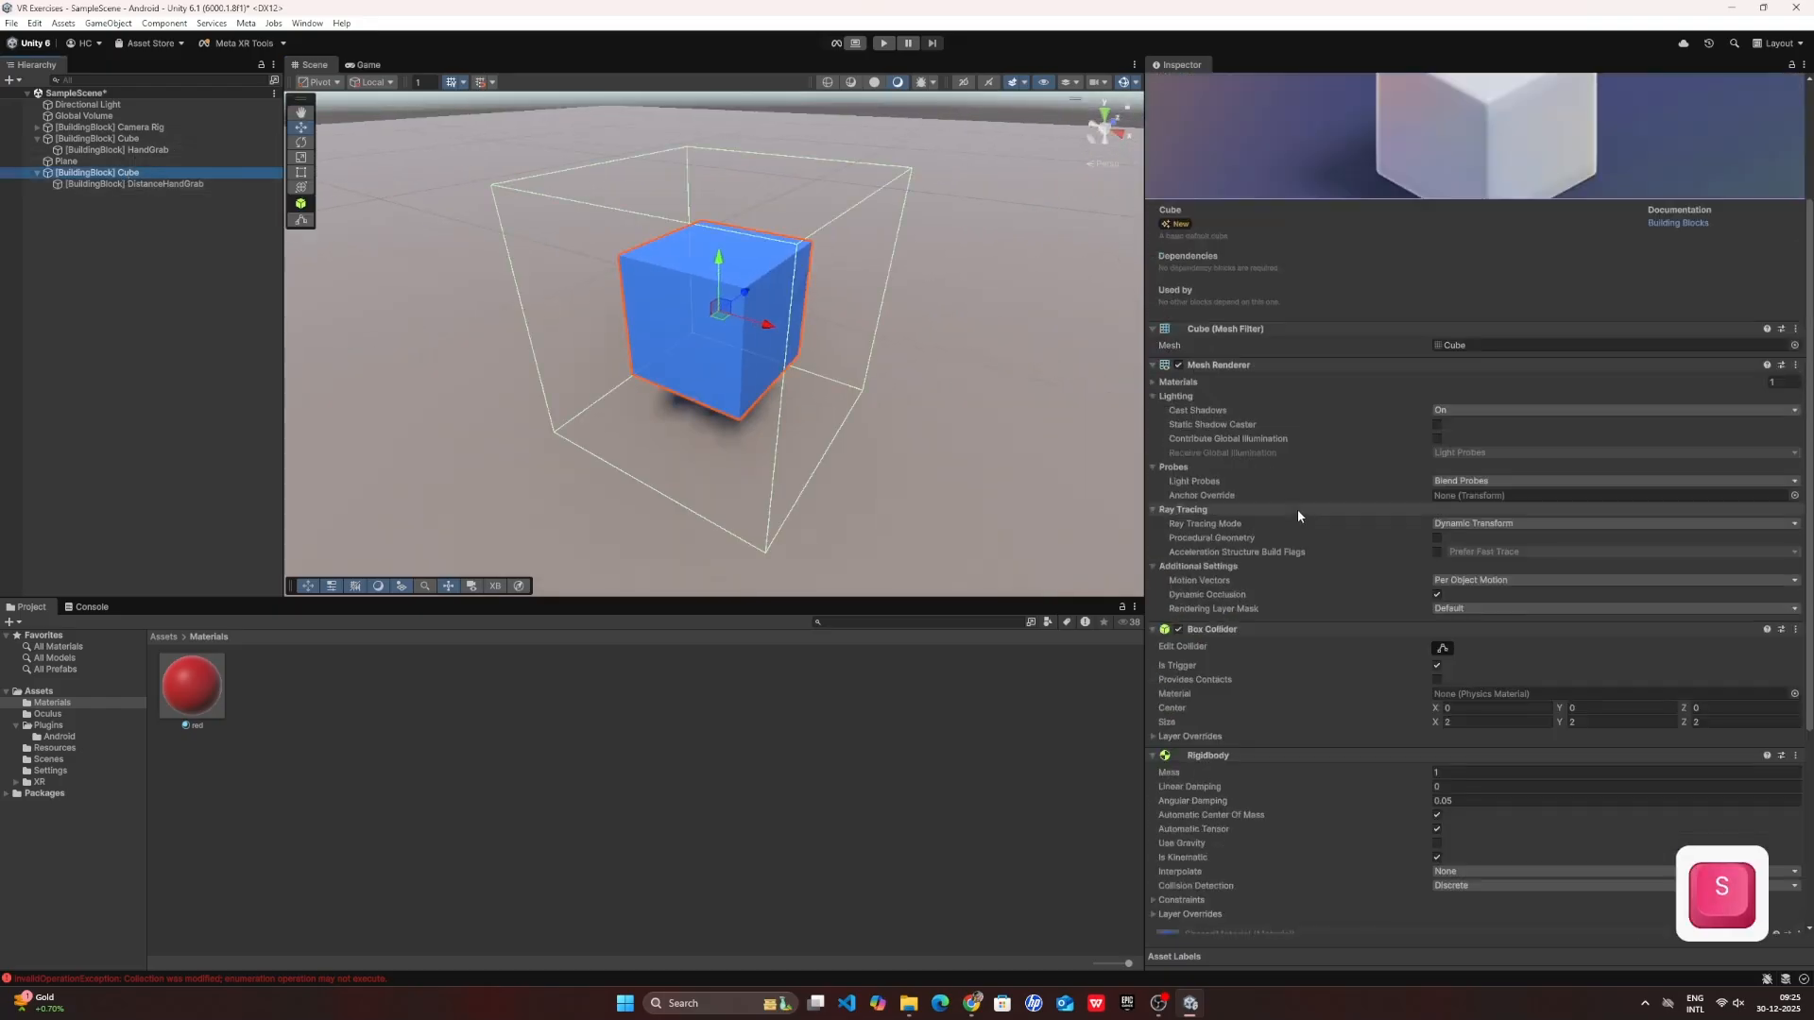
{"action": "left_click_drag", "start_coordinate": [186, 708], "coordinate": [1232, 368]}
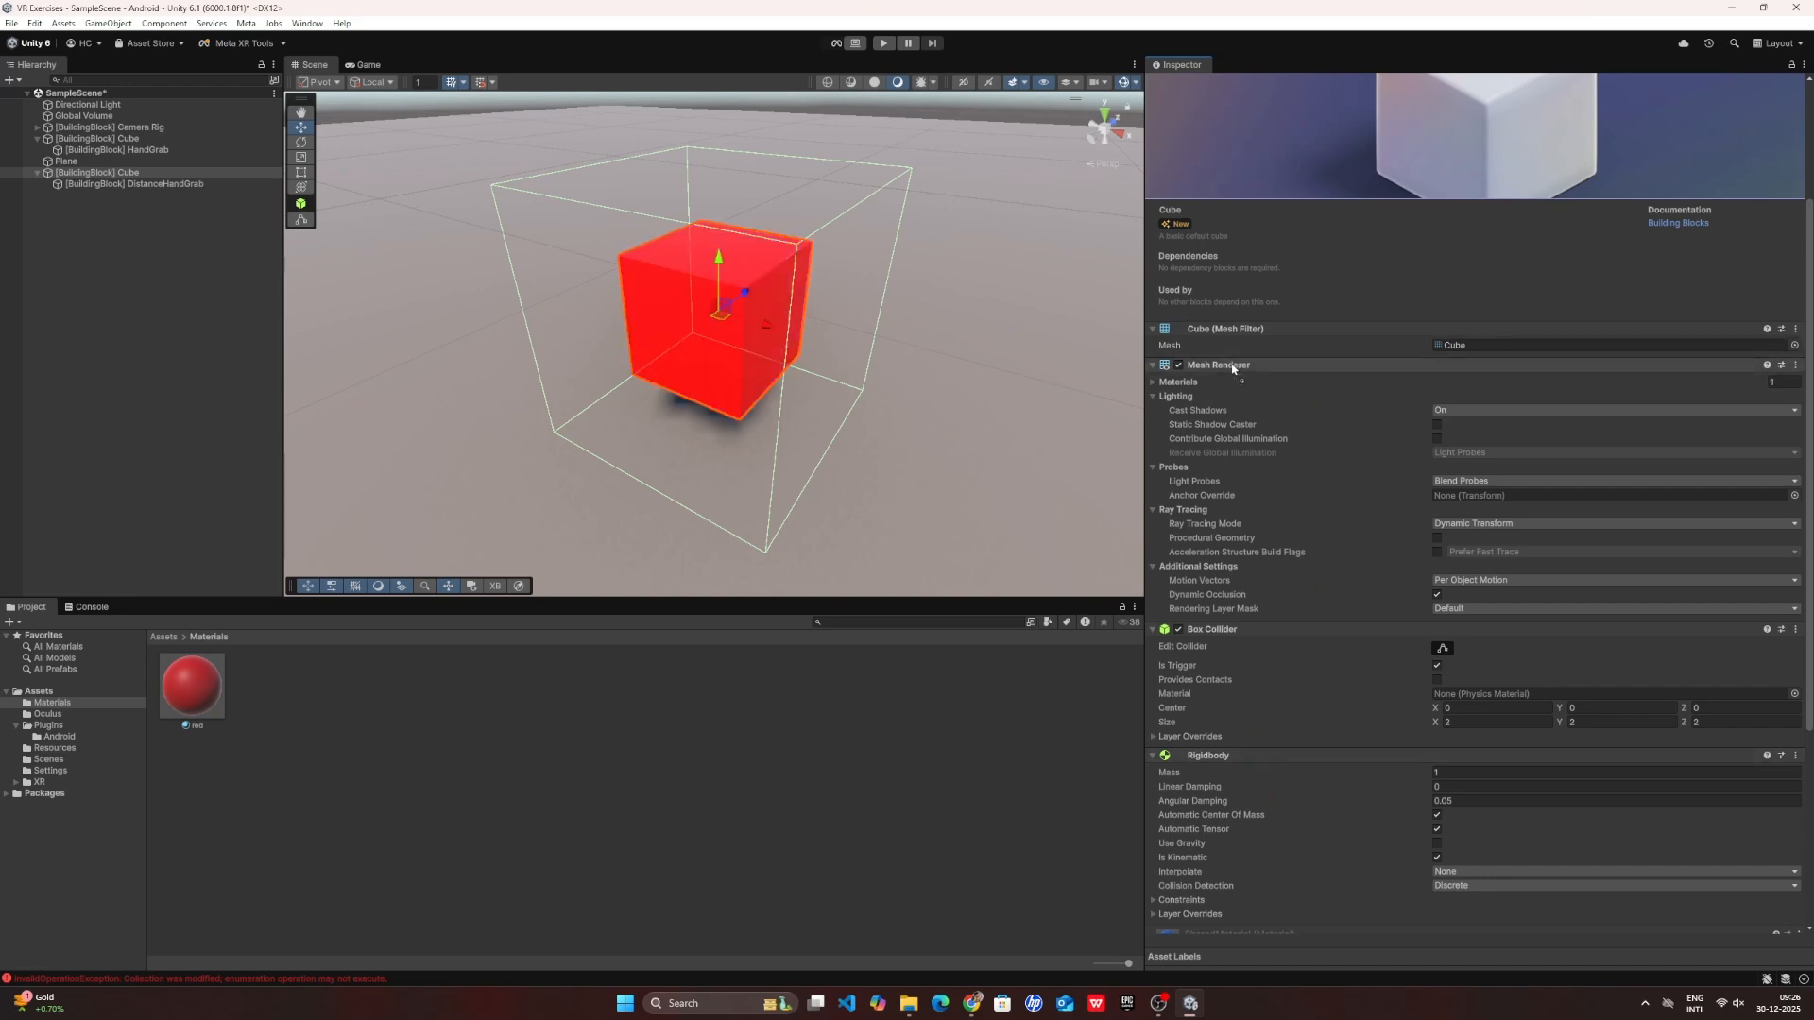
- Expand the distance-grab cube's renderer materials and assign the red material to Element 0
{"action": "left_click_drag", "start_coordinate": [819, 486], "coordinate": [824, 419], "text": "alt"}
{"action": "right_click_drag", "start_coordinate": [824, 419], "coordinate": [924, 429]}
{"action": "key", "text": "s"}
{"action": "key", "text": "d"}
{"action": "key", "text": "w"}
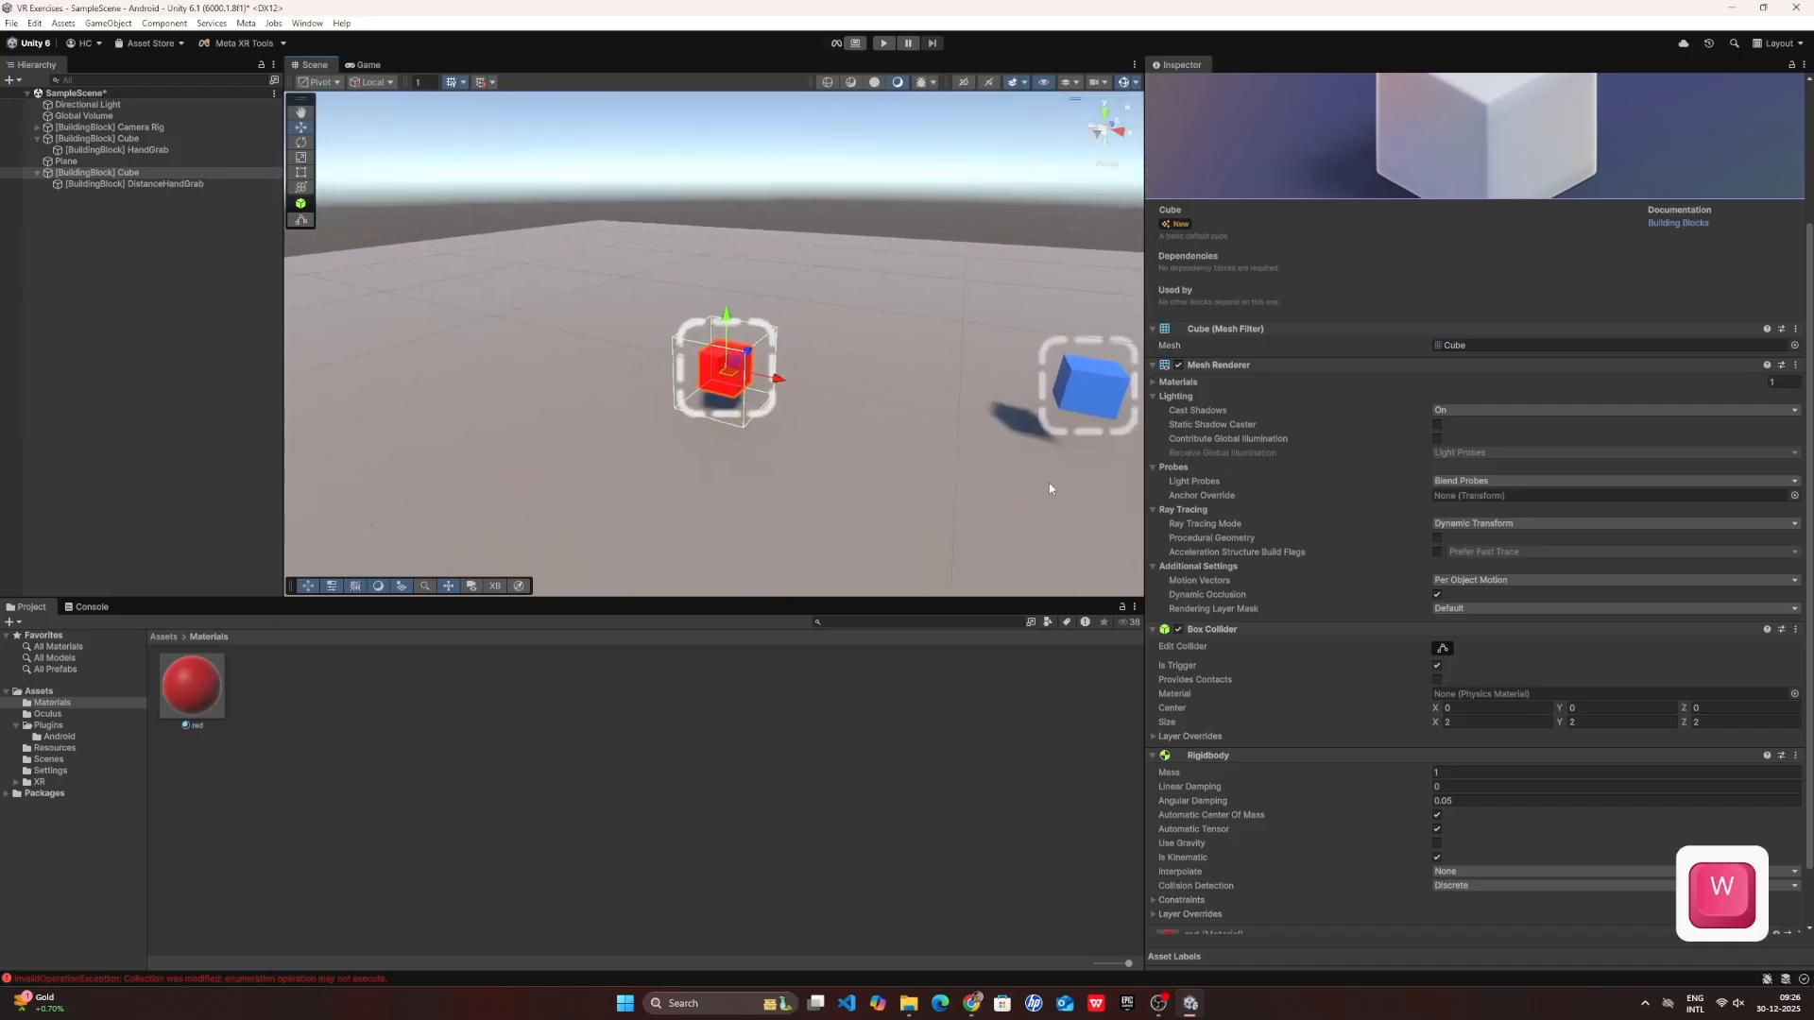
{"action": "left_click", "coordinate": [1436, 382]}
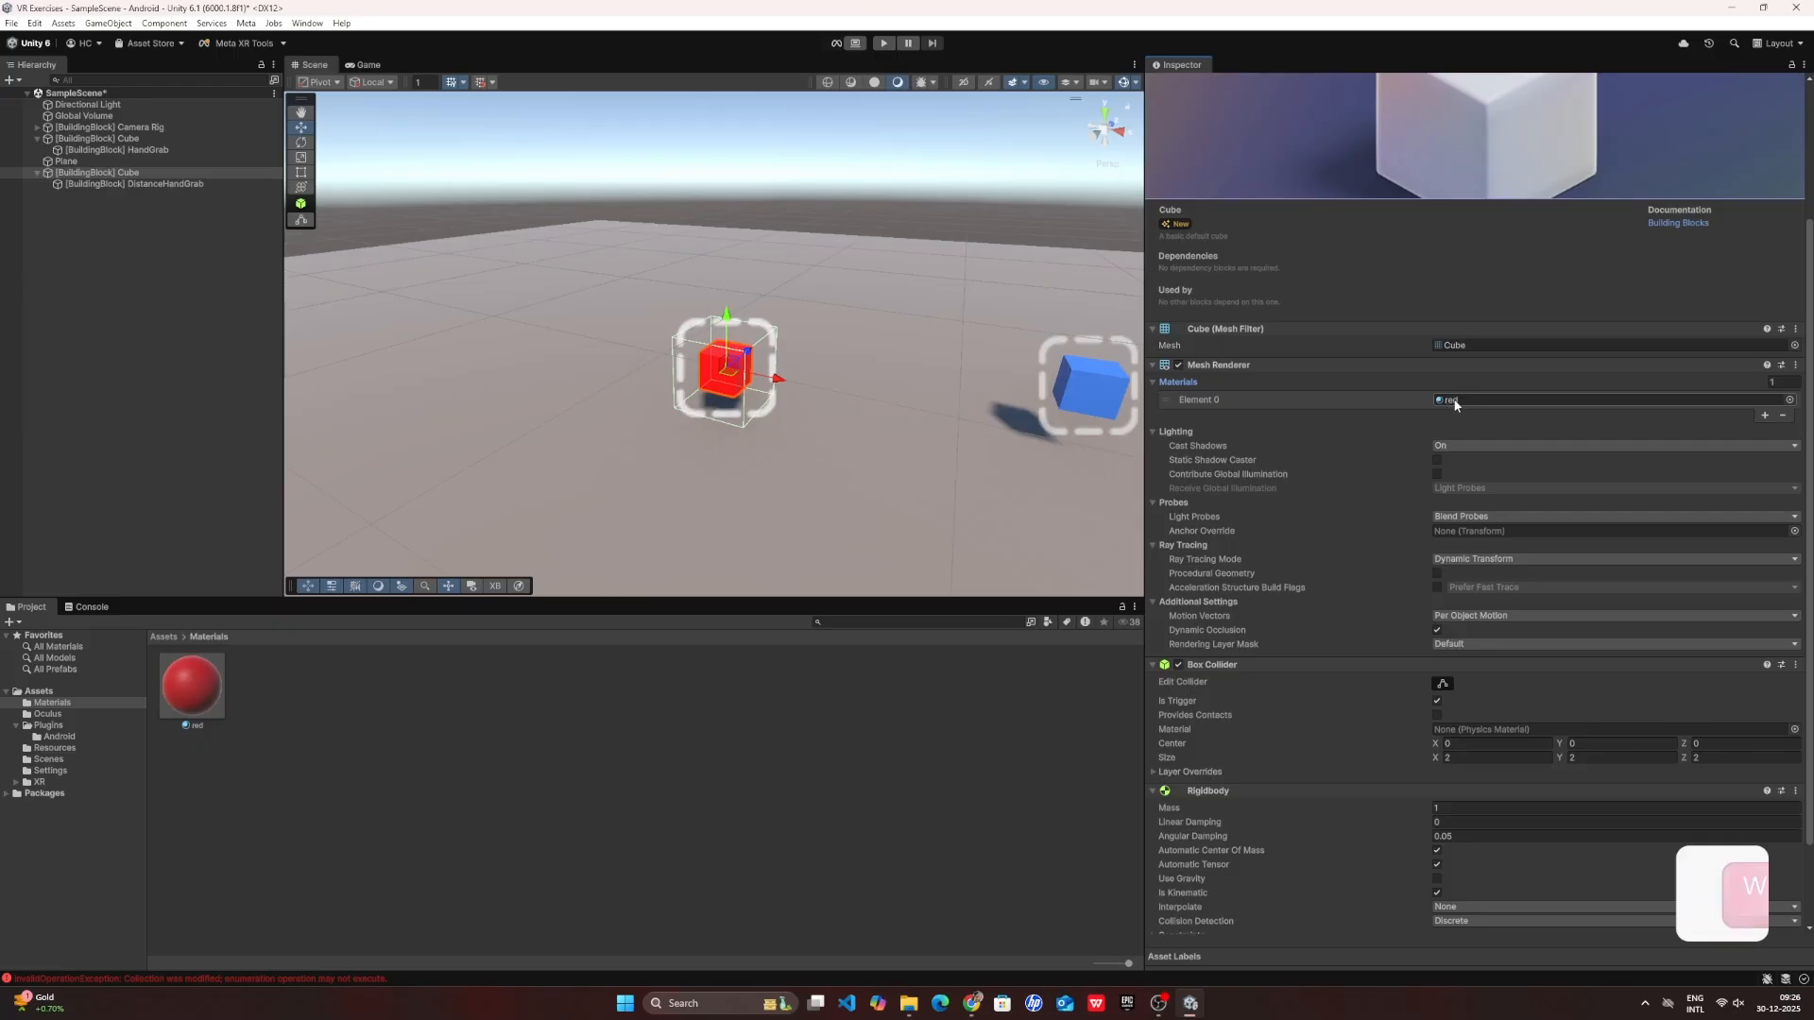
{"action": "left_click_drag", "start_coordinate": [191, 682], "coordinate": [1455, 409]}
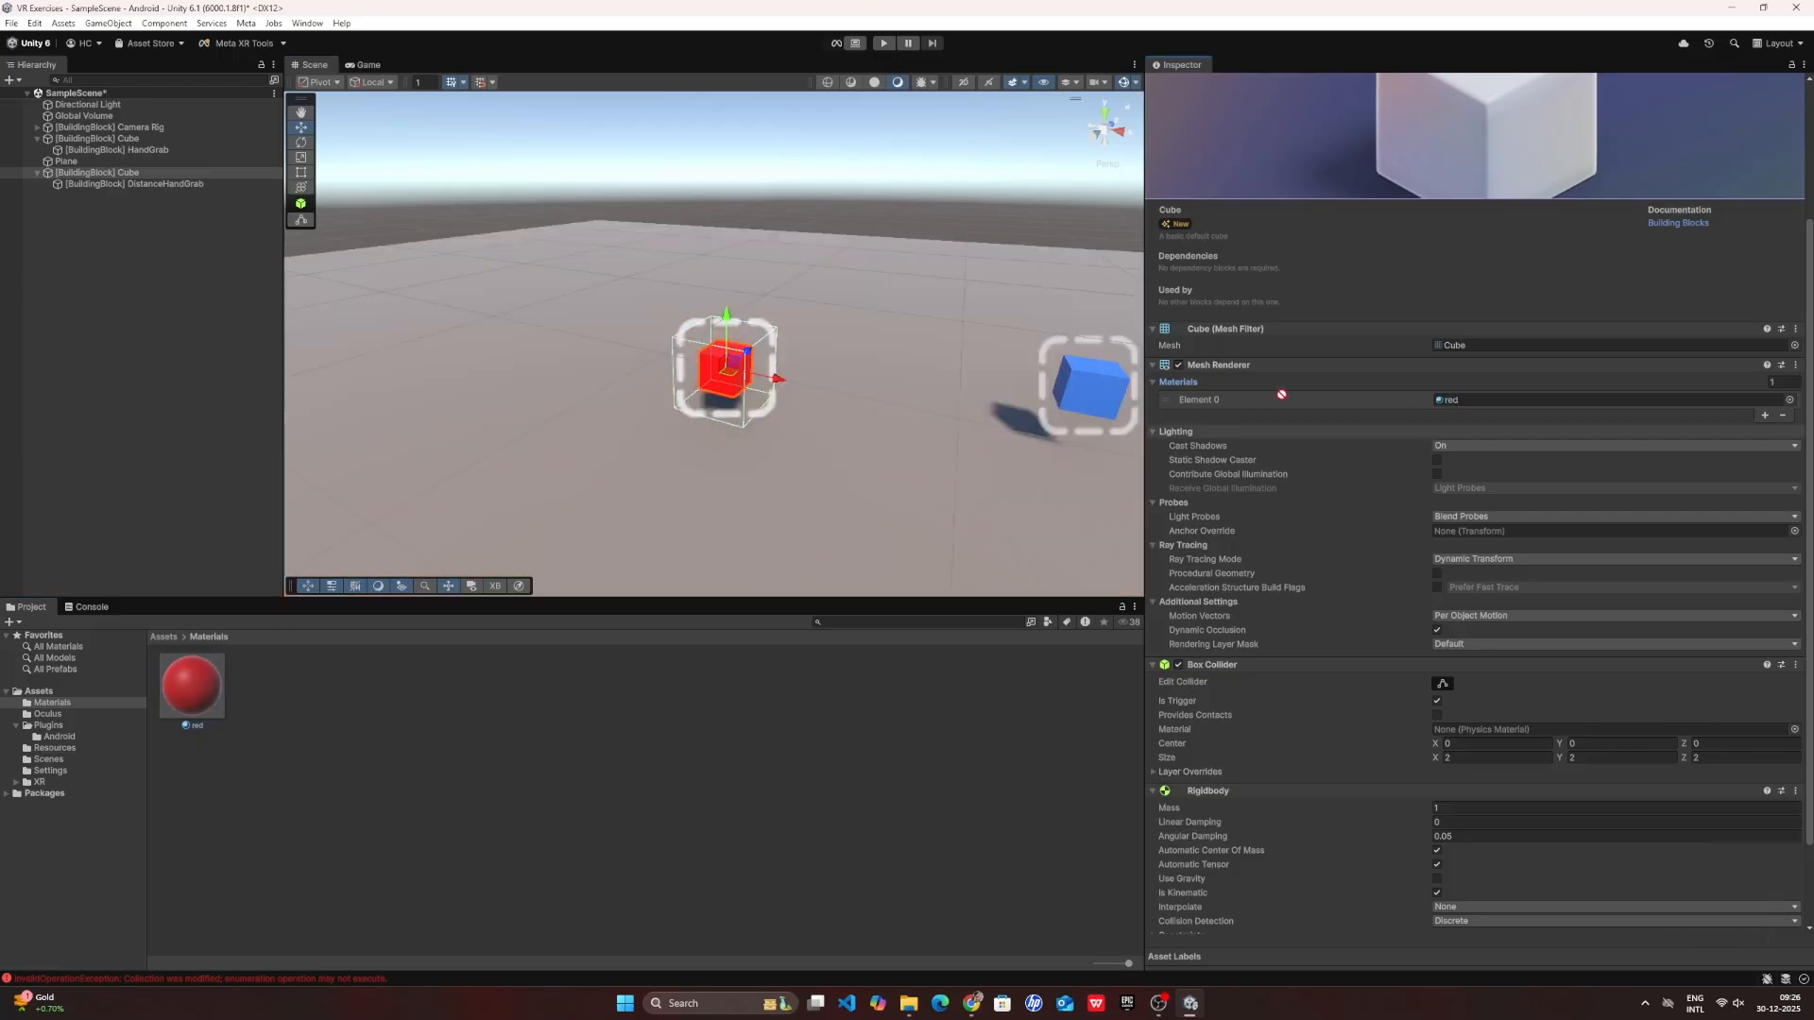
- Place the Basketball Court model from the Basketball Court fbx folder in the scene around the camera rig, near the origin
{"action": "right_click_drag", "start_coordinate": [849, 360], "coordinate": [1043, 376]}
{"action": "key", "text": "s"}
{"action": "key", "text": "a"}
{"action": "key", "text": "w"}
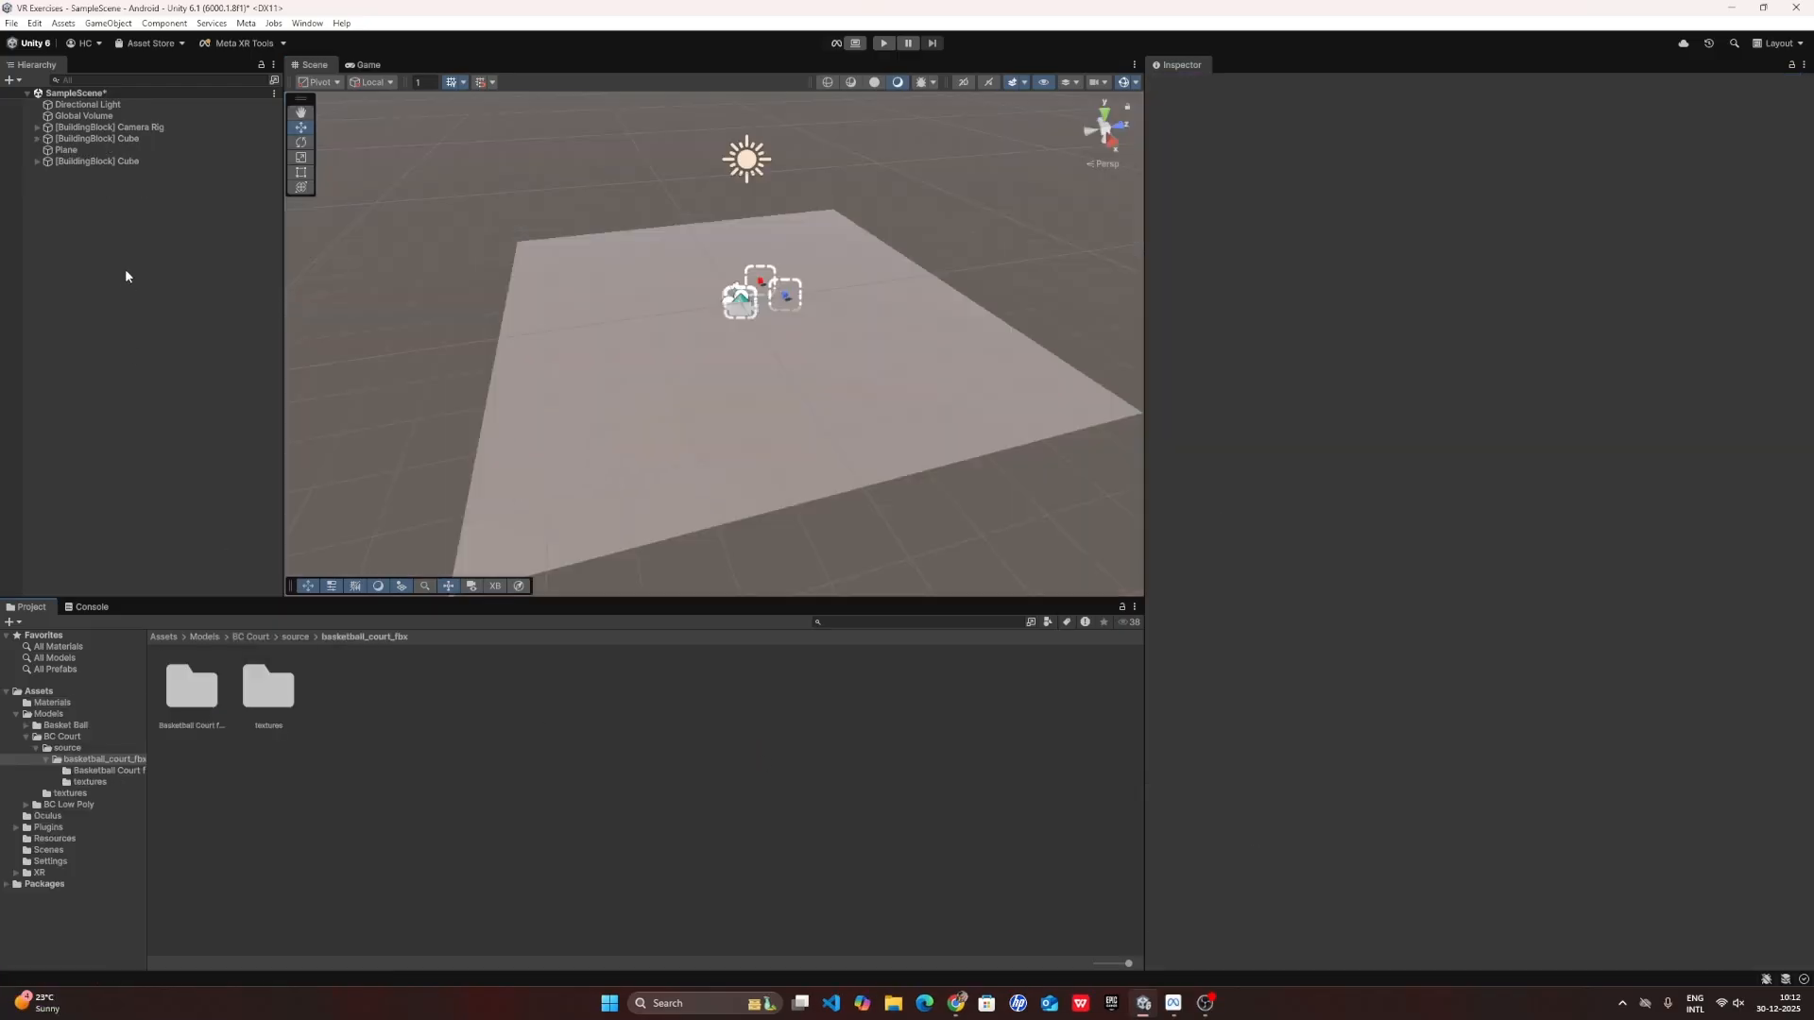
{"action": "right_click_drag", "start_coordinate": [762, 321], "coordinate": [795, 282]}
{"action": "key", "text": "s"}
{"action": "double_click", "coordinate": [192, 699]}
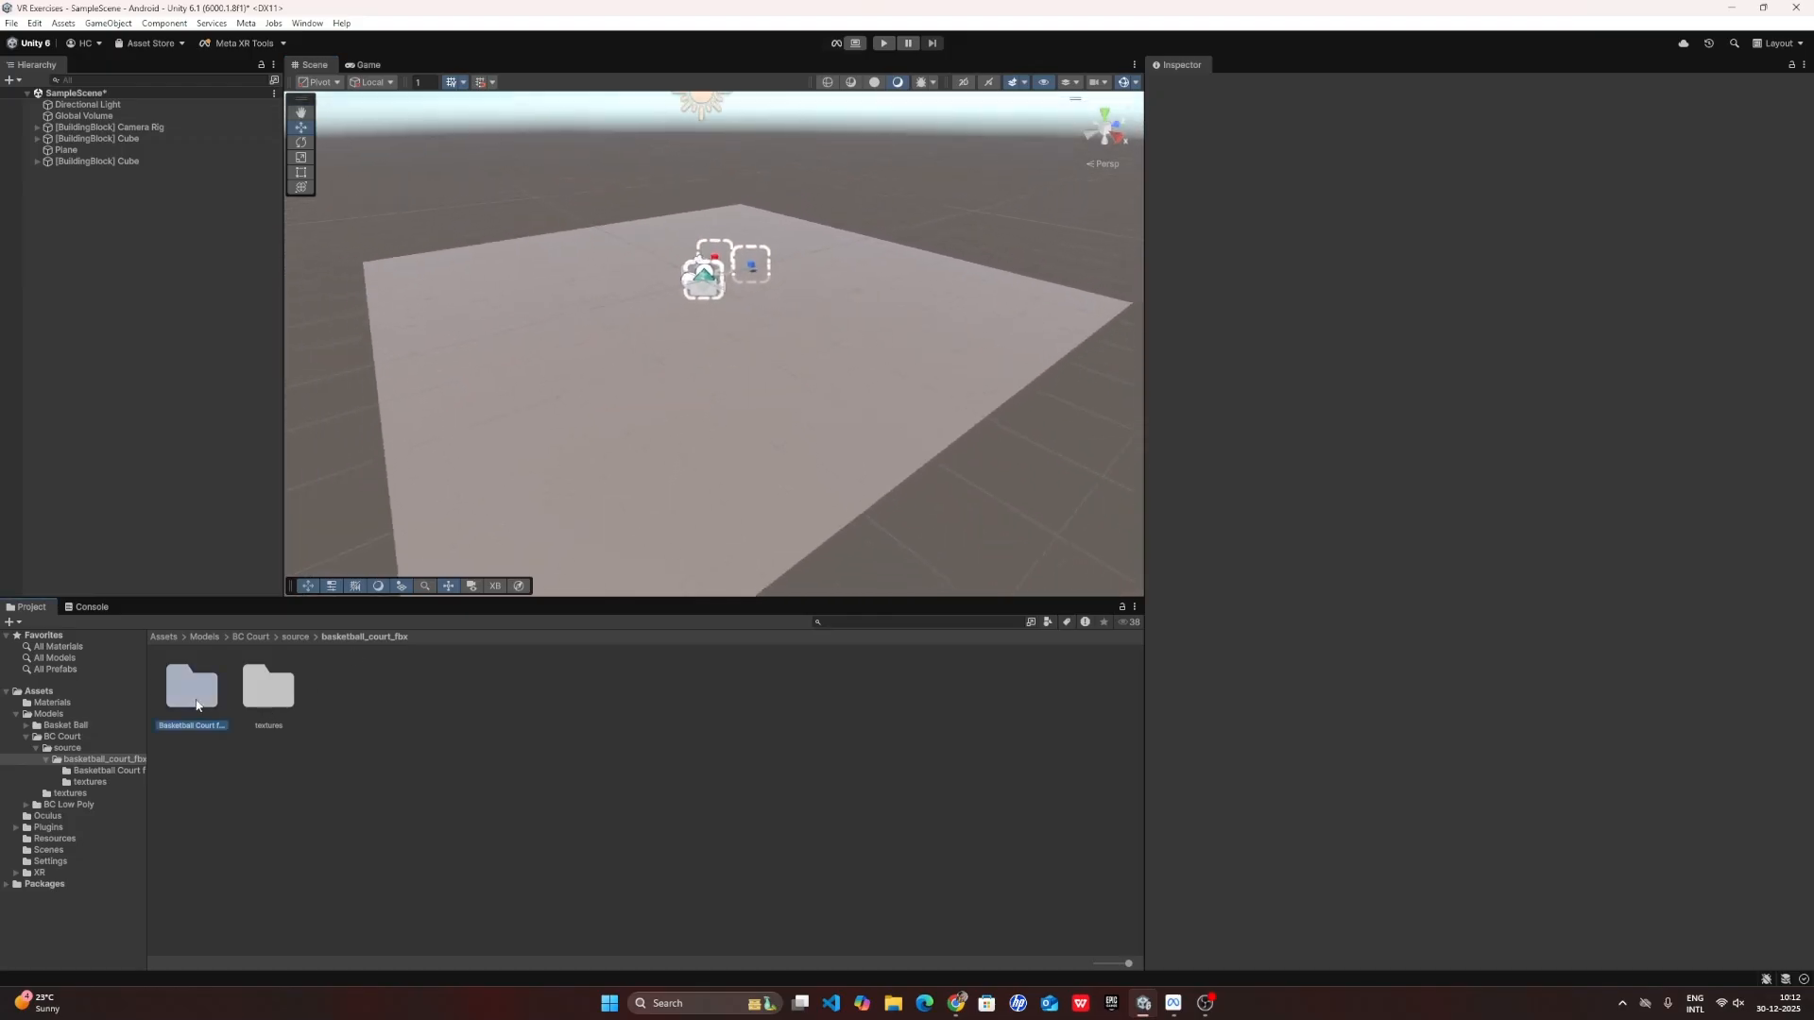
{"action": "left_click_drag", "start_coordinate": [529, 432], "coordinate": [699, 283]}
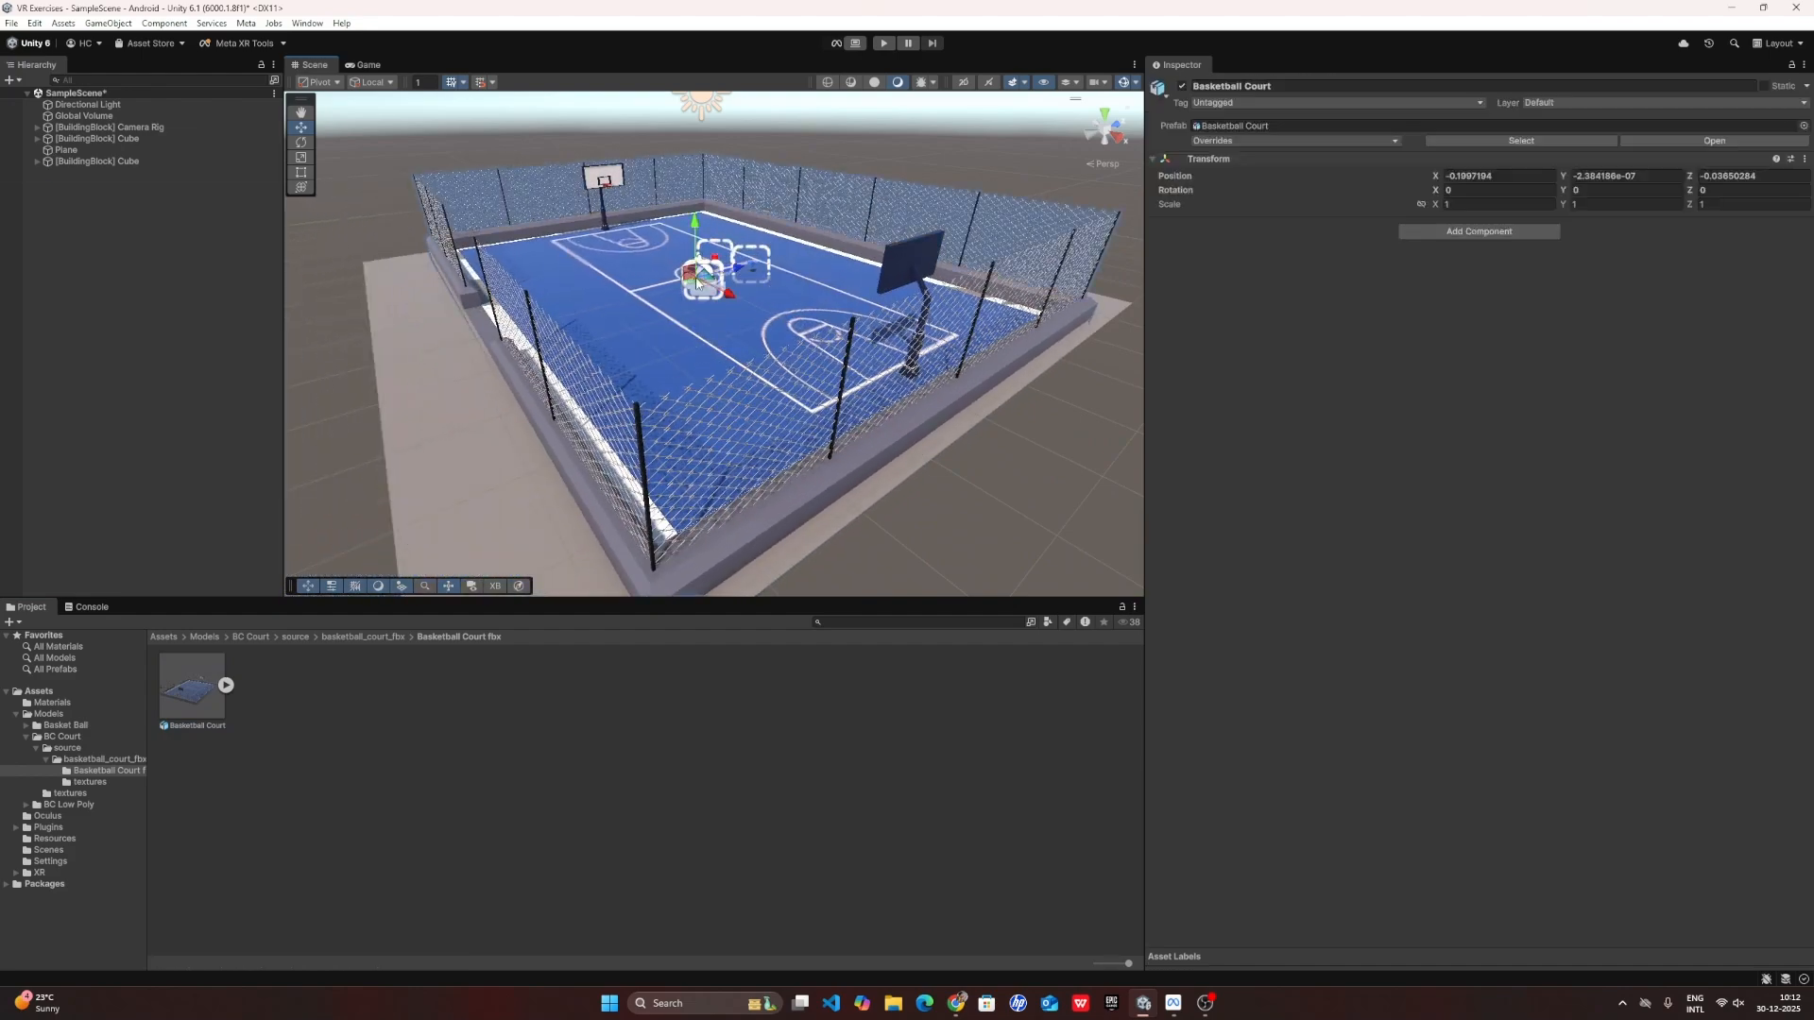
- Enable Use Gravity on the red distance-grab cube's Rigidbody
{"action": "right_click_drag", "start_coordinate": [756, 448], "coordinate": [628, 377]}
{"action": "key", "text": "w"}
{"action": "key", "text": "s"}
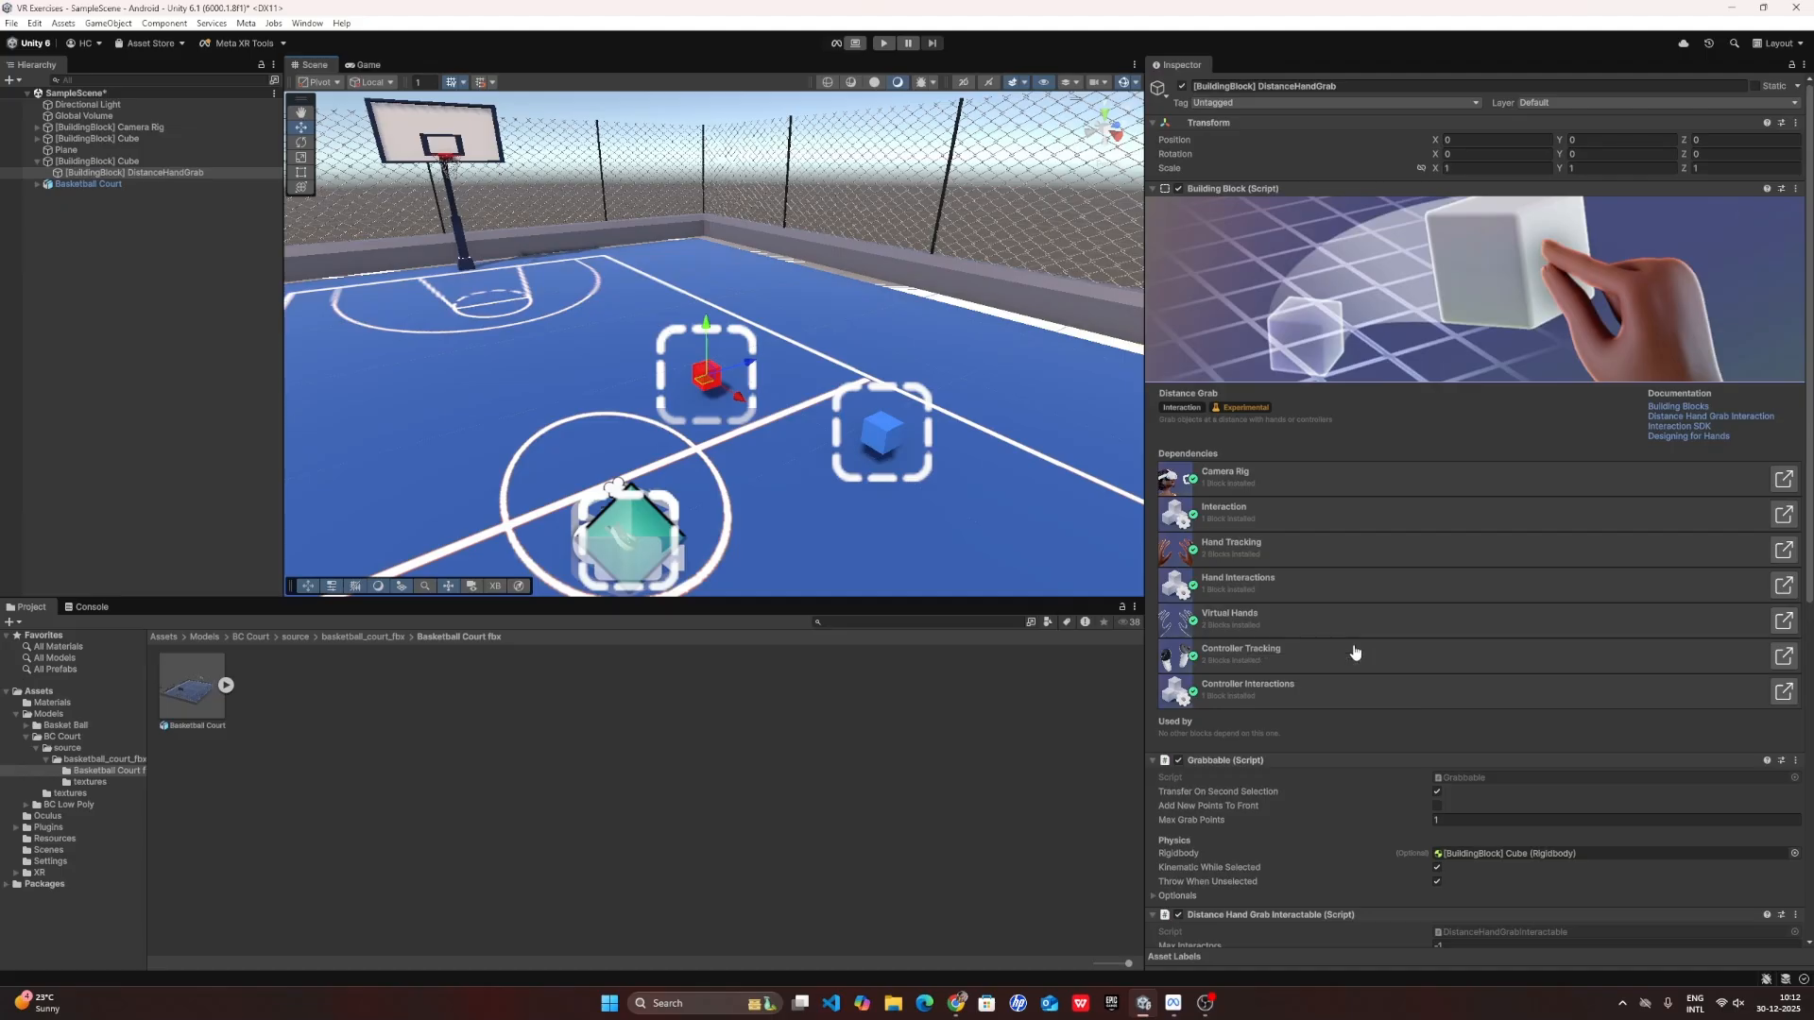
{"action": "left_click", "coordinate": [97, 161]}
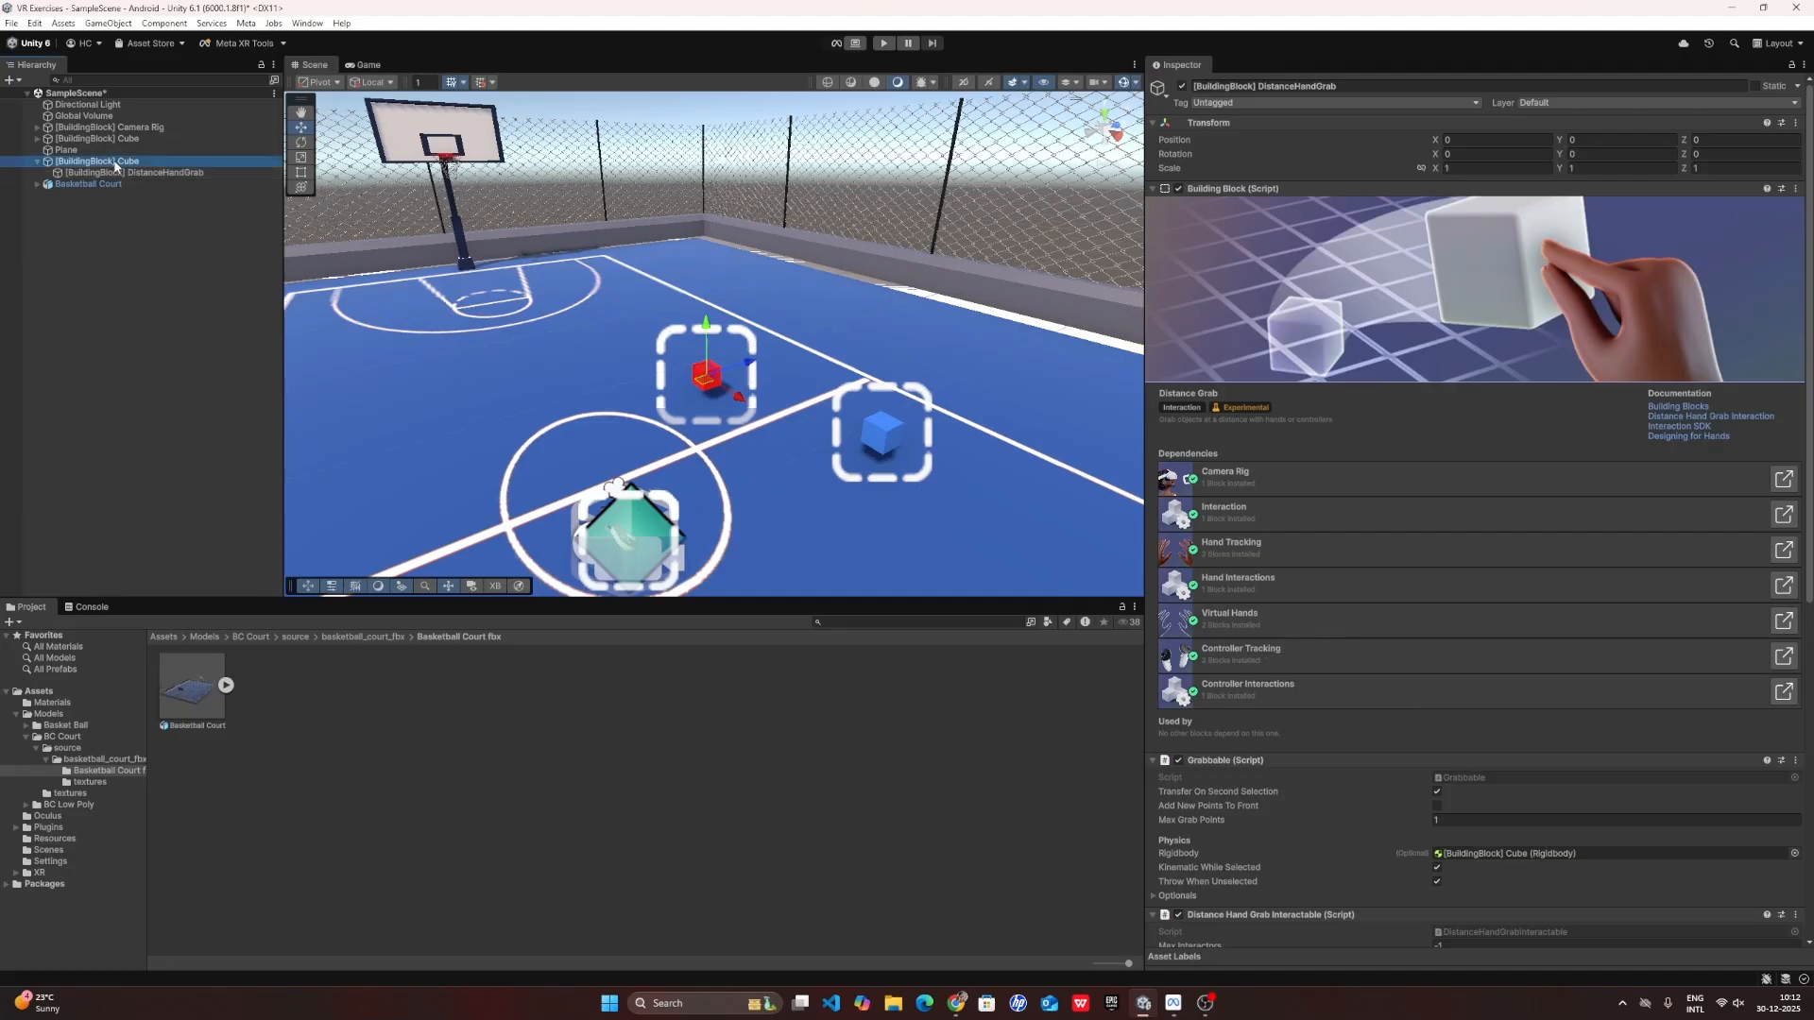
{"action": "scroll", "coordinate": [1442, 673], "scroll_direction": "down", "scroll_amount": 5}
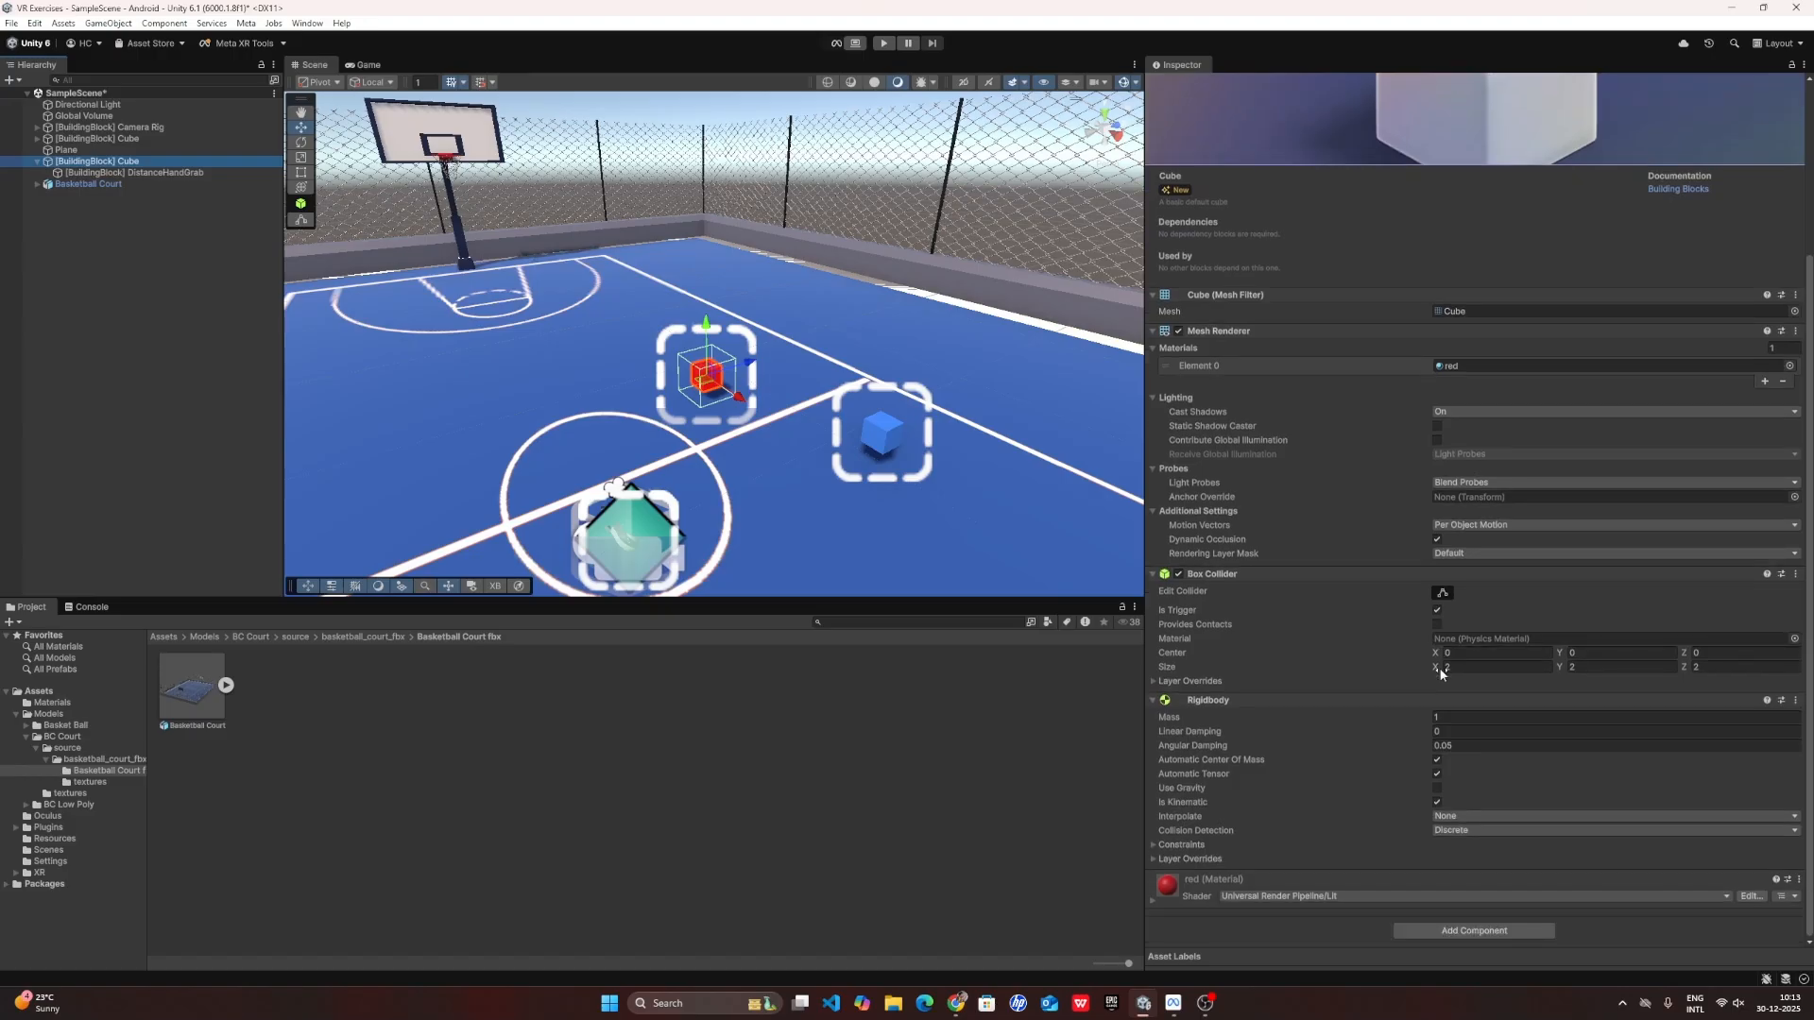
{"action": "left_click", "coordinate": [1438, 790]}
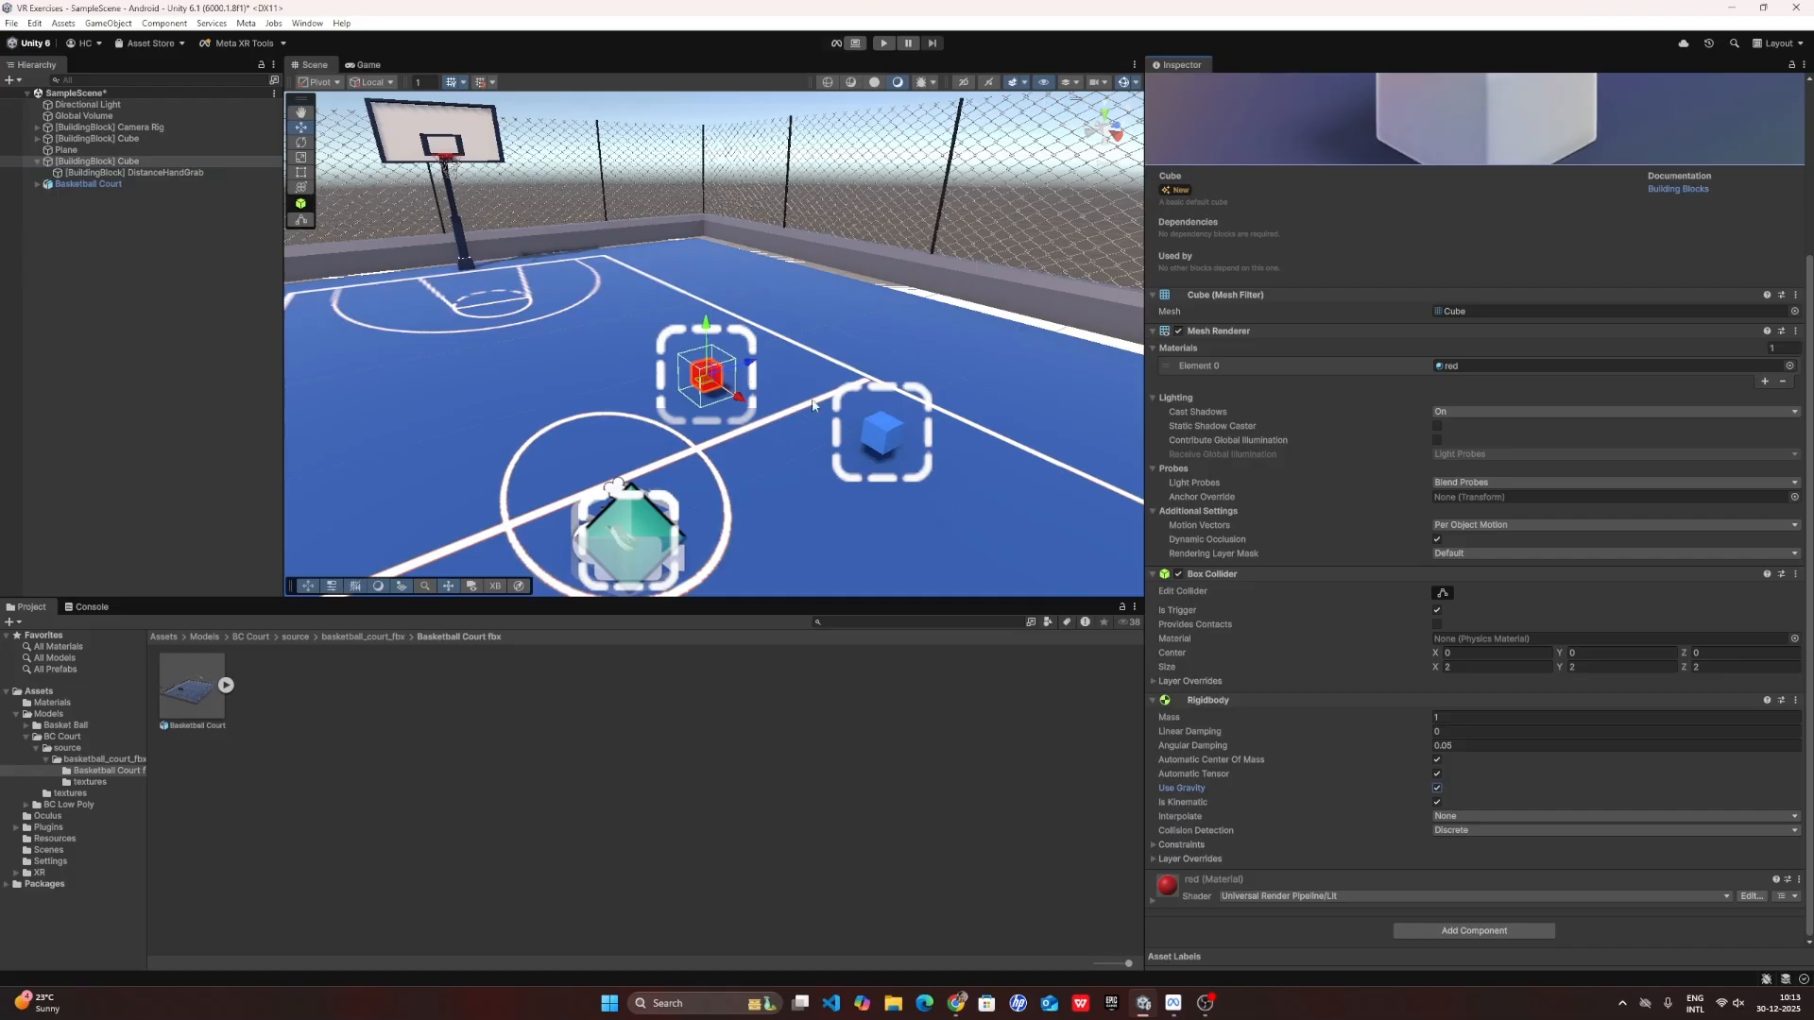
- Inspect the red cube with its box collider up close, and the basketball court with its hoop
{"action": "right_click_drag", "start_coordinate": [813, 406], "coordinate": [837, 344]}
{"action": "key", "text": "w"}
{"action": "key", "text": "s"}
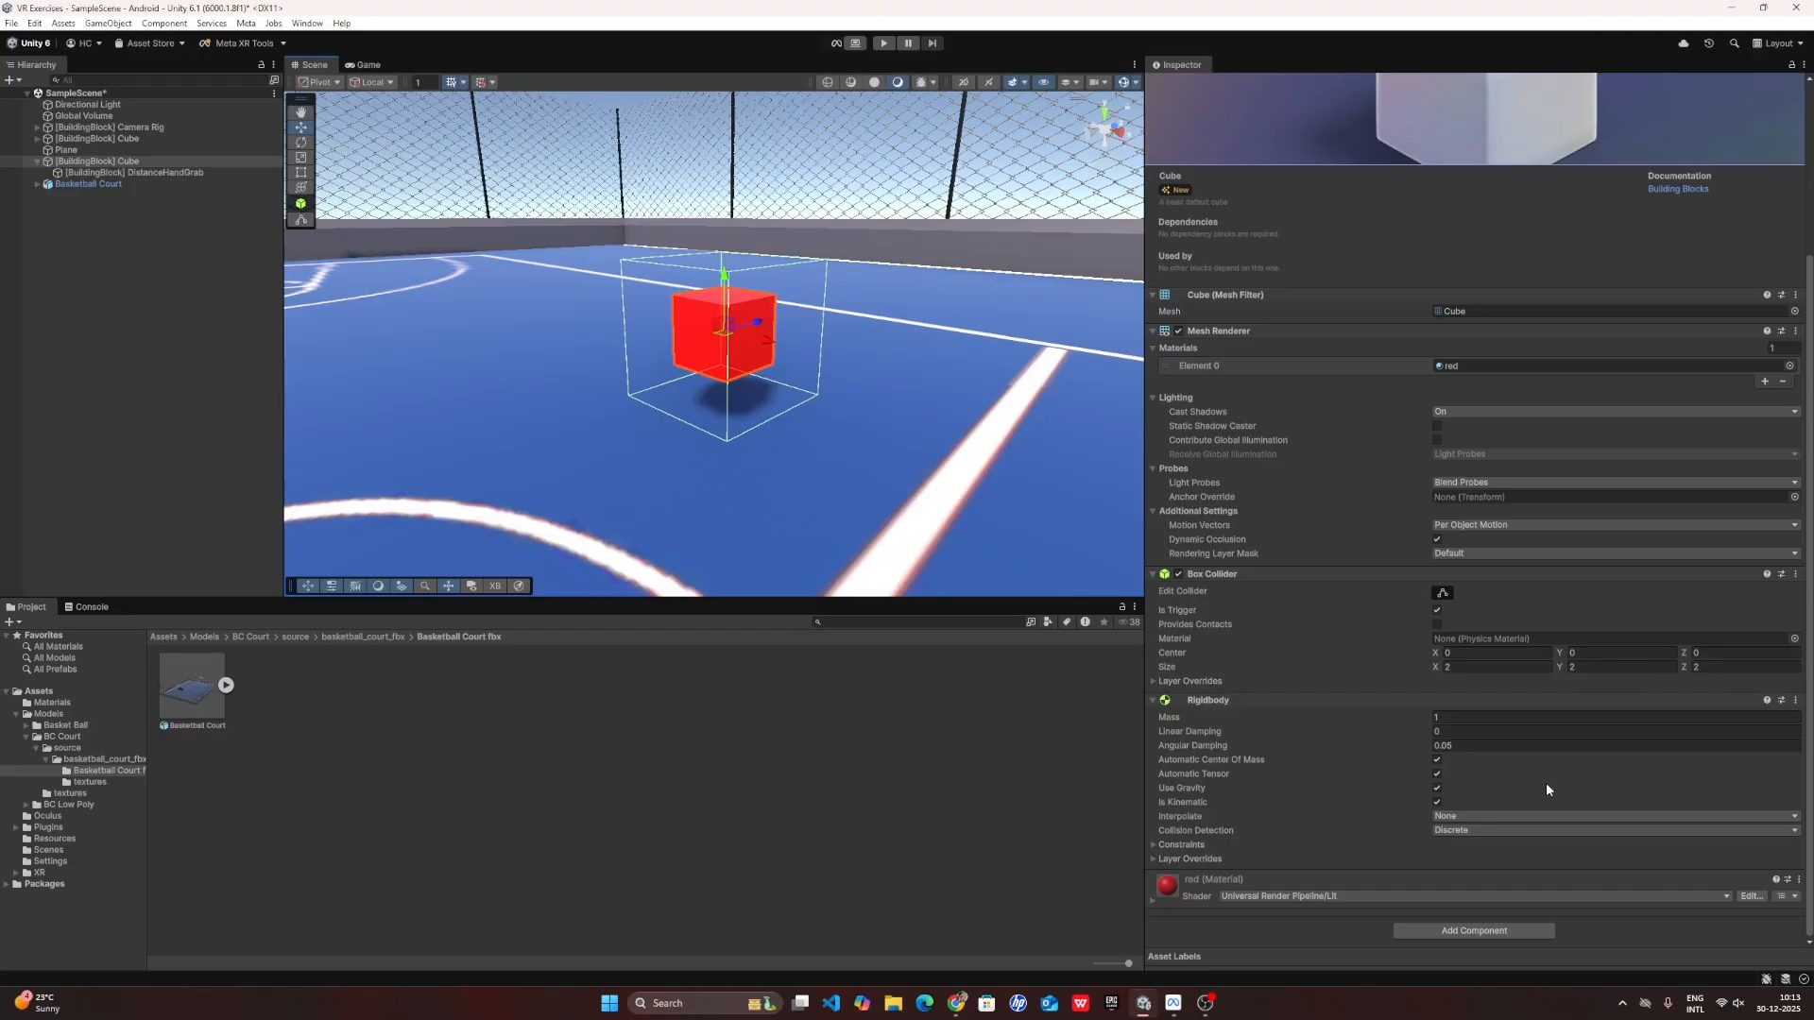
{"action": "right_click_drag", "start_coordinate": [708, 355], "coordinate": [705, 351]}
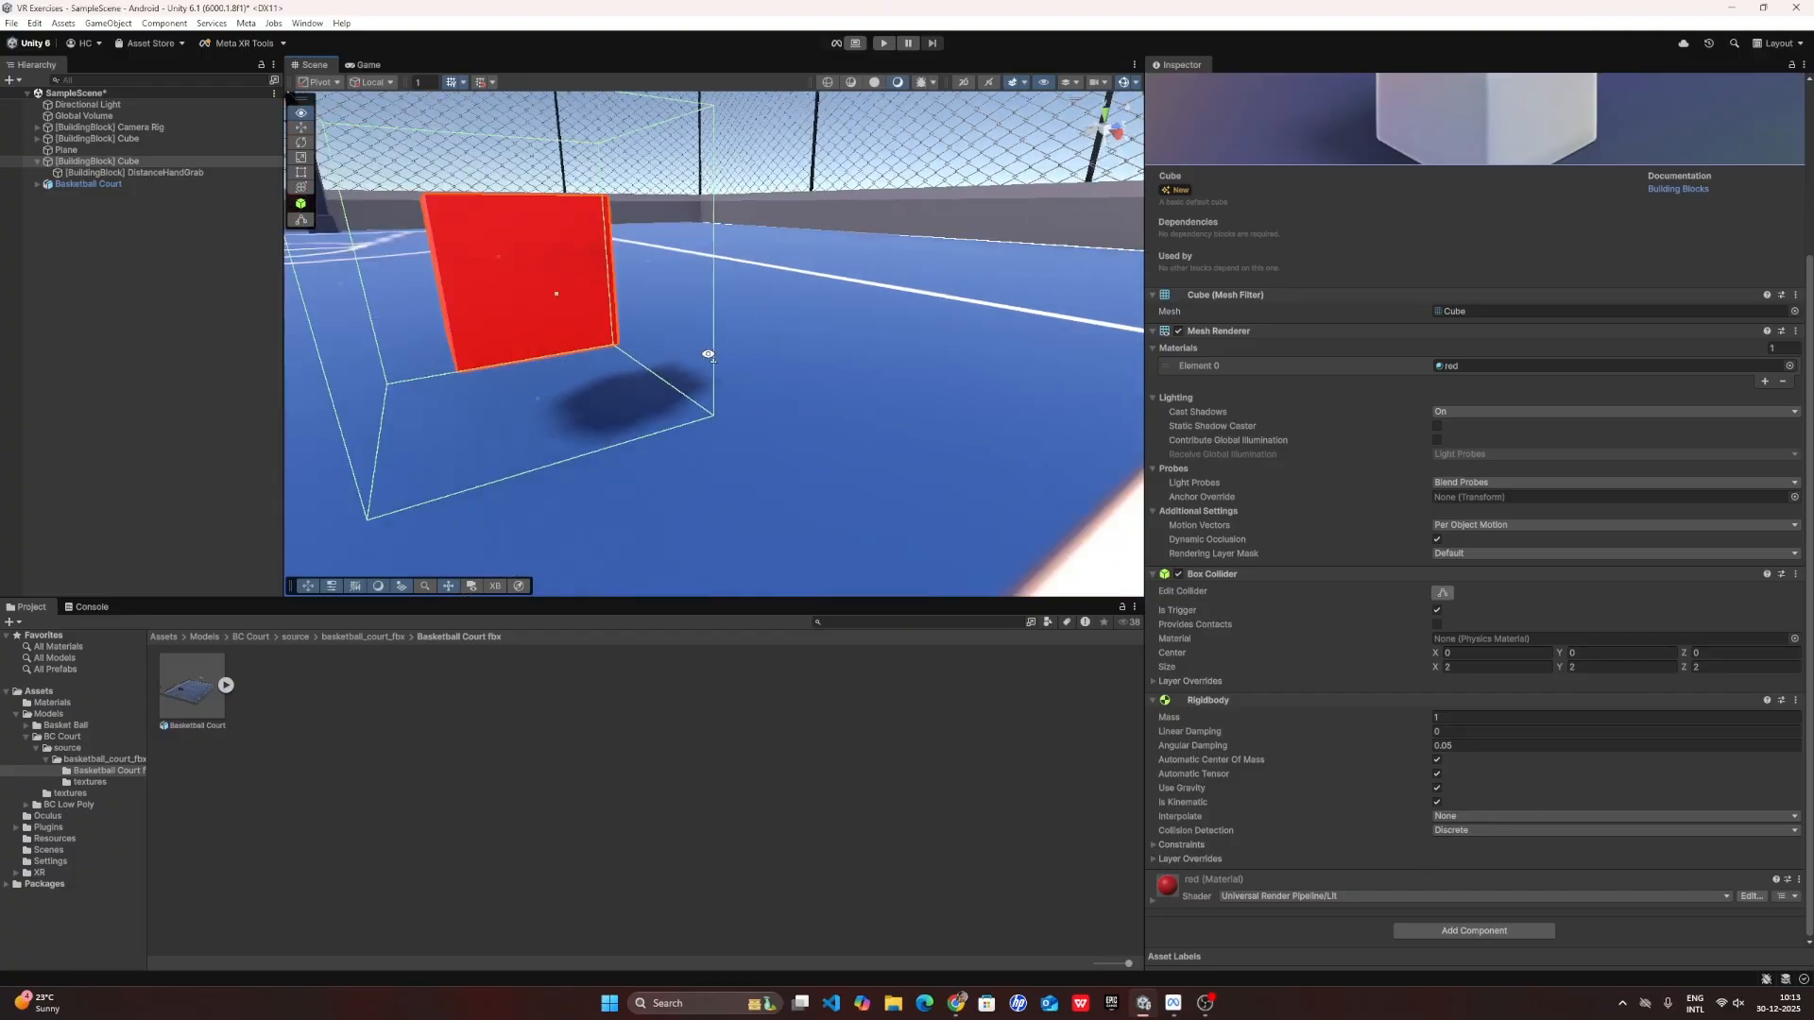
{"action": "key", "text": "s"}
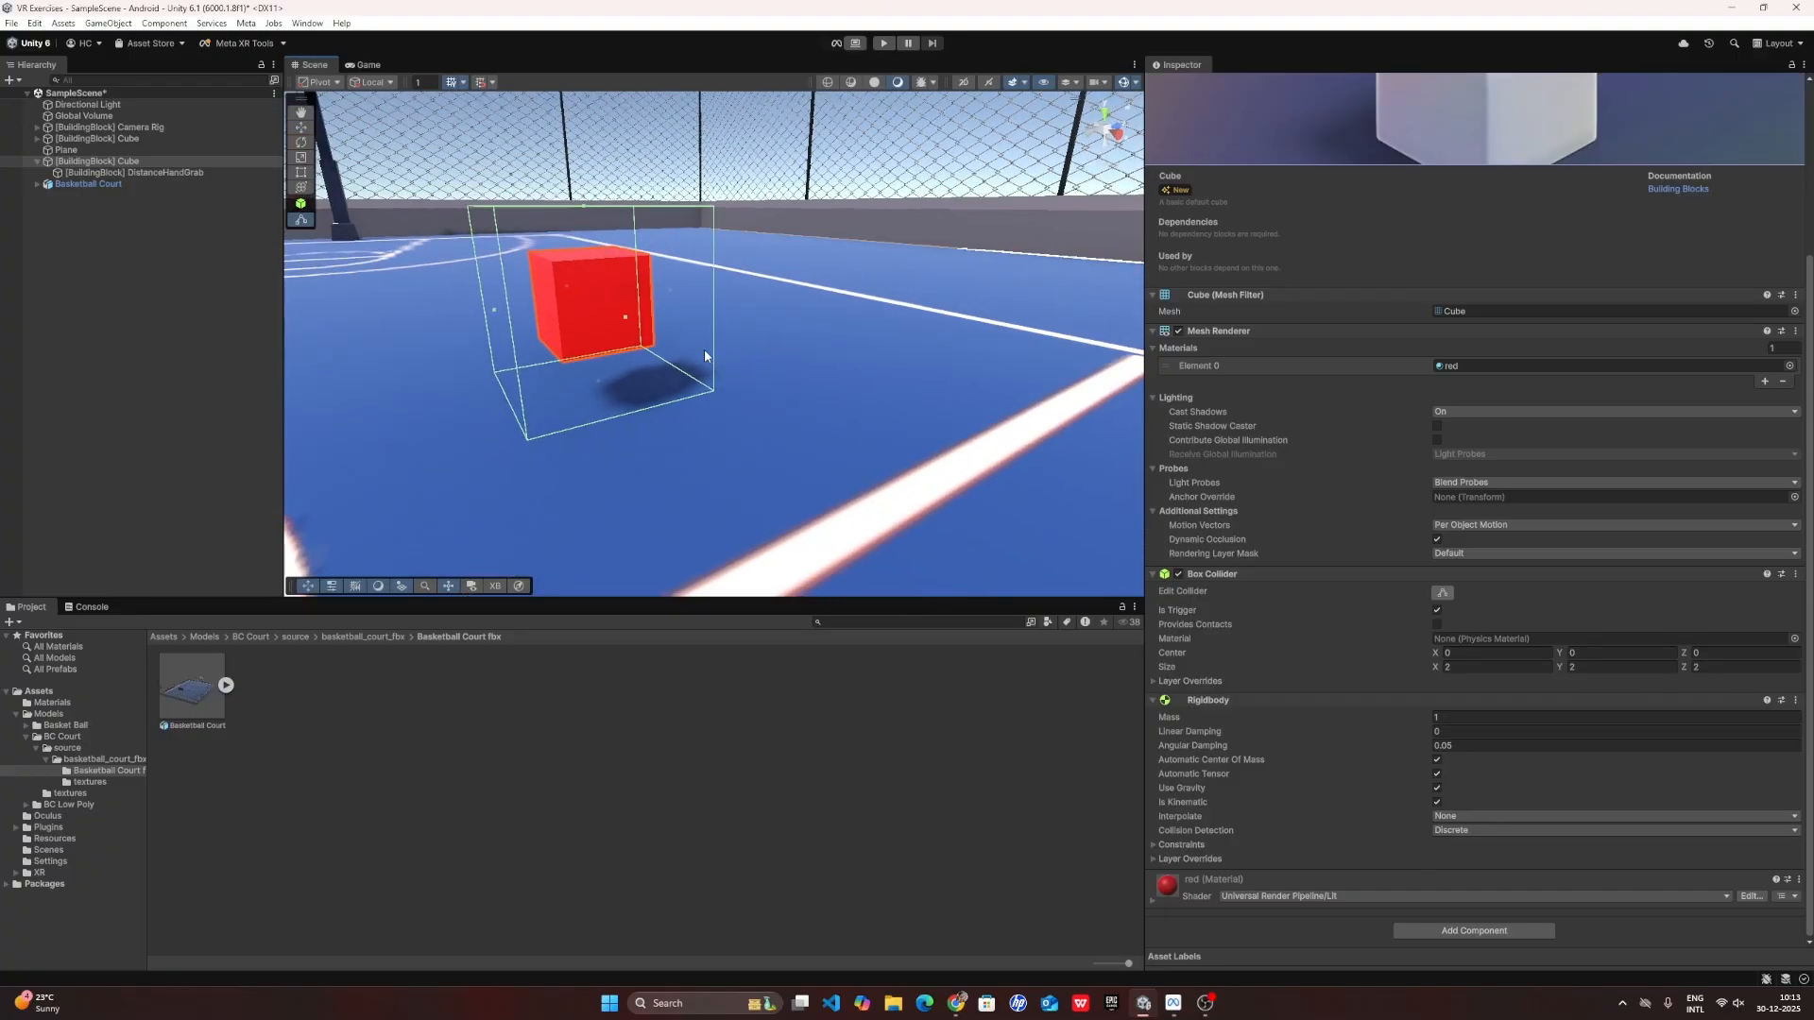
{"action": "right_click_drag", "start_coordinate": [982, 397], "coordinate": [938, 400]}
{"action": "key", "text": "s"}
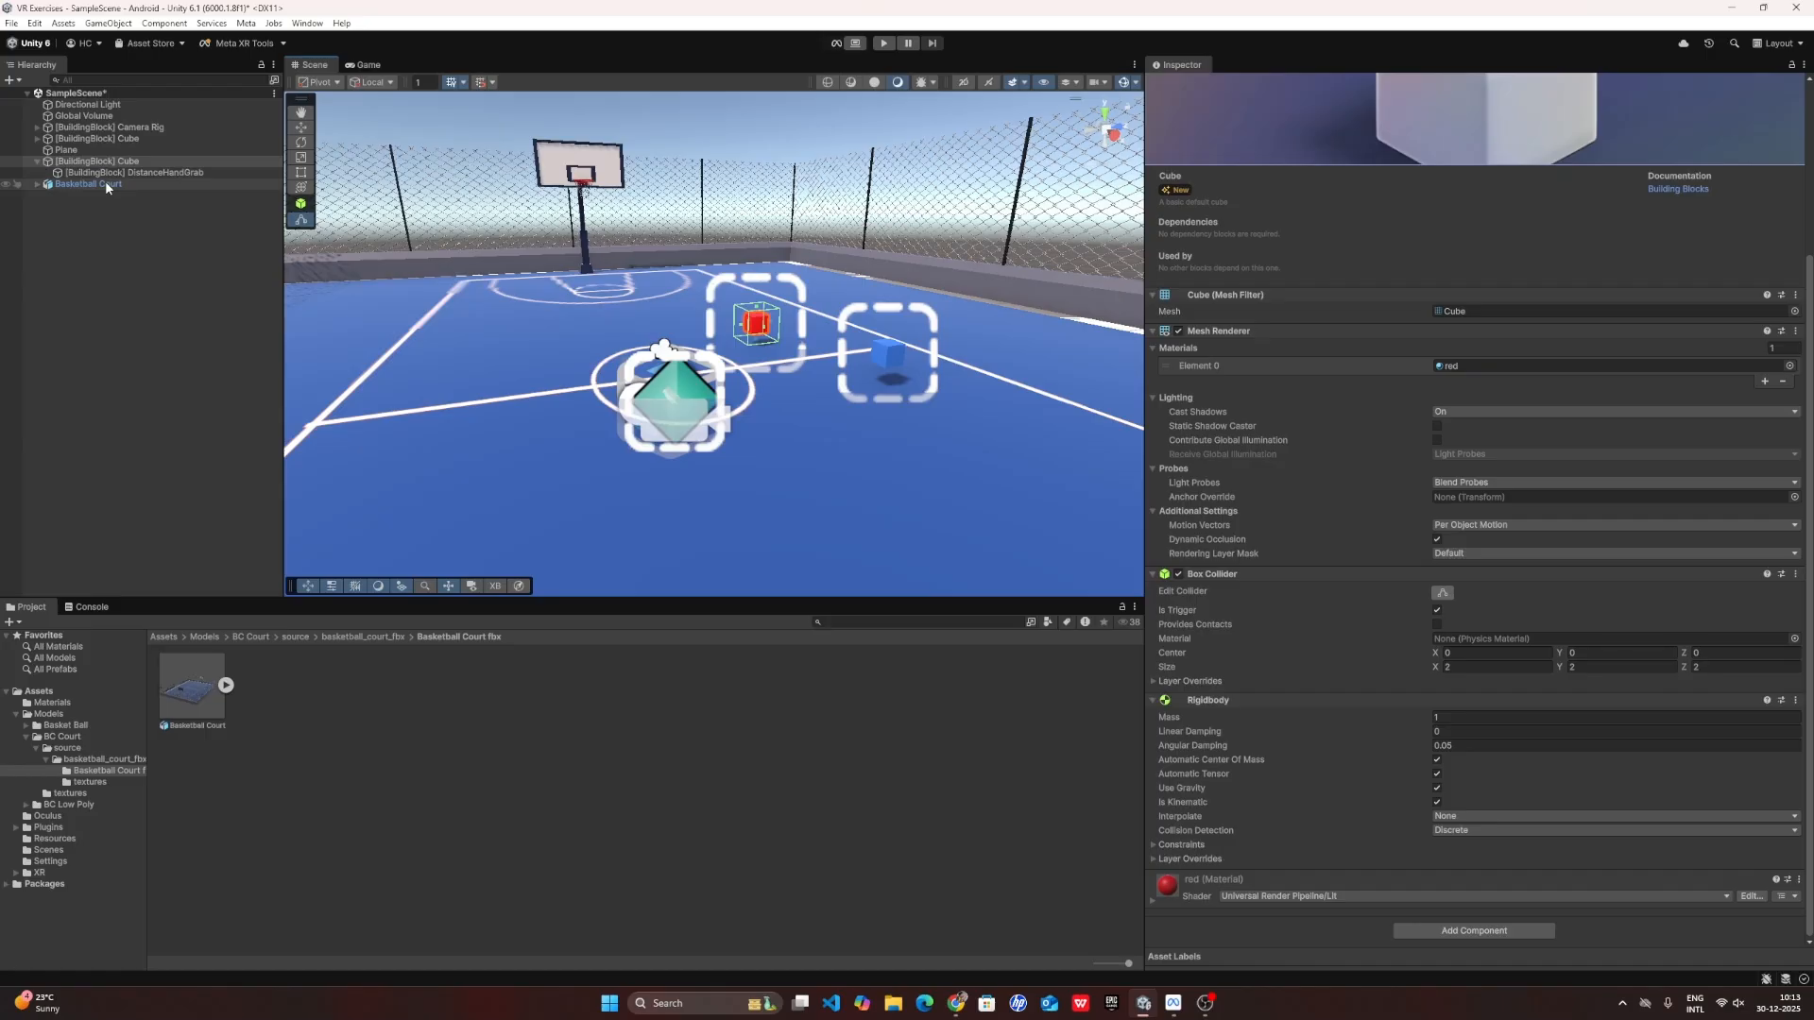
{"action": "right_click_drag", "start_coordinate": [710, 297], "coordinate": [662, 265]}
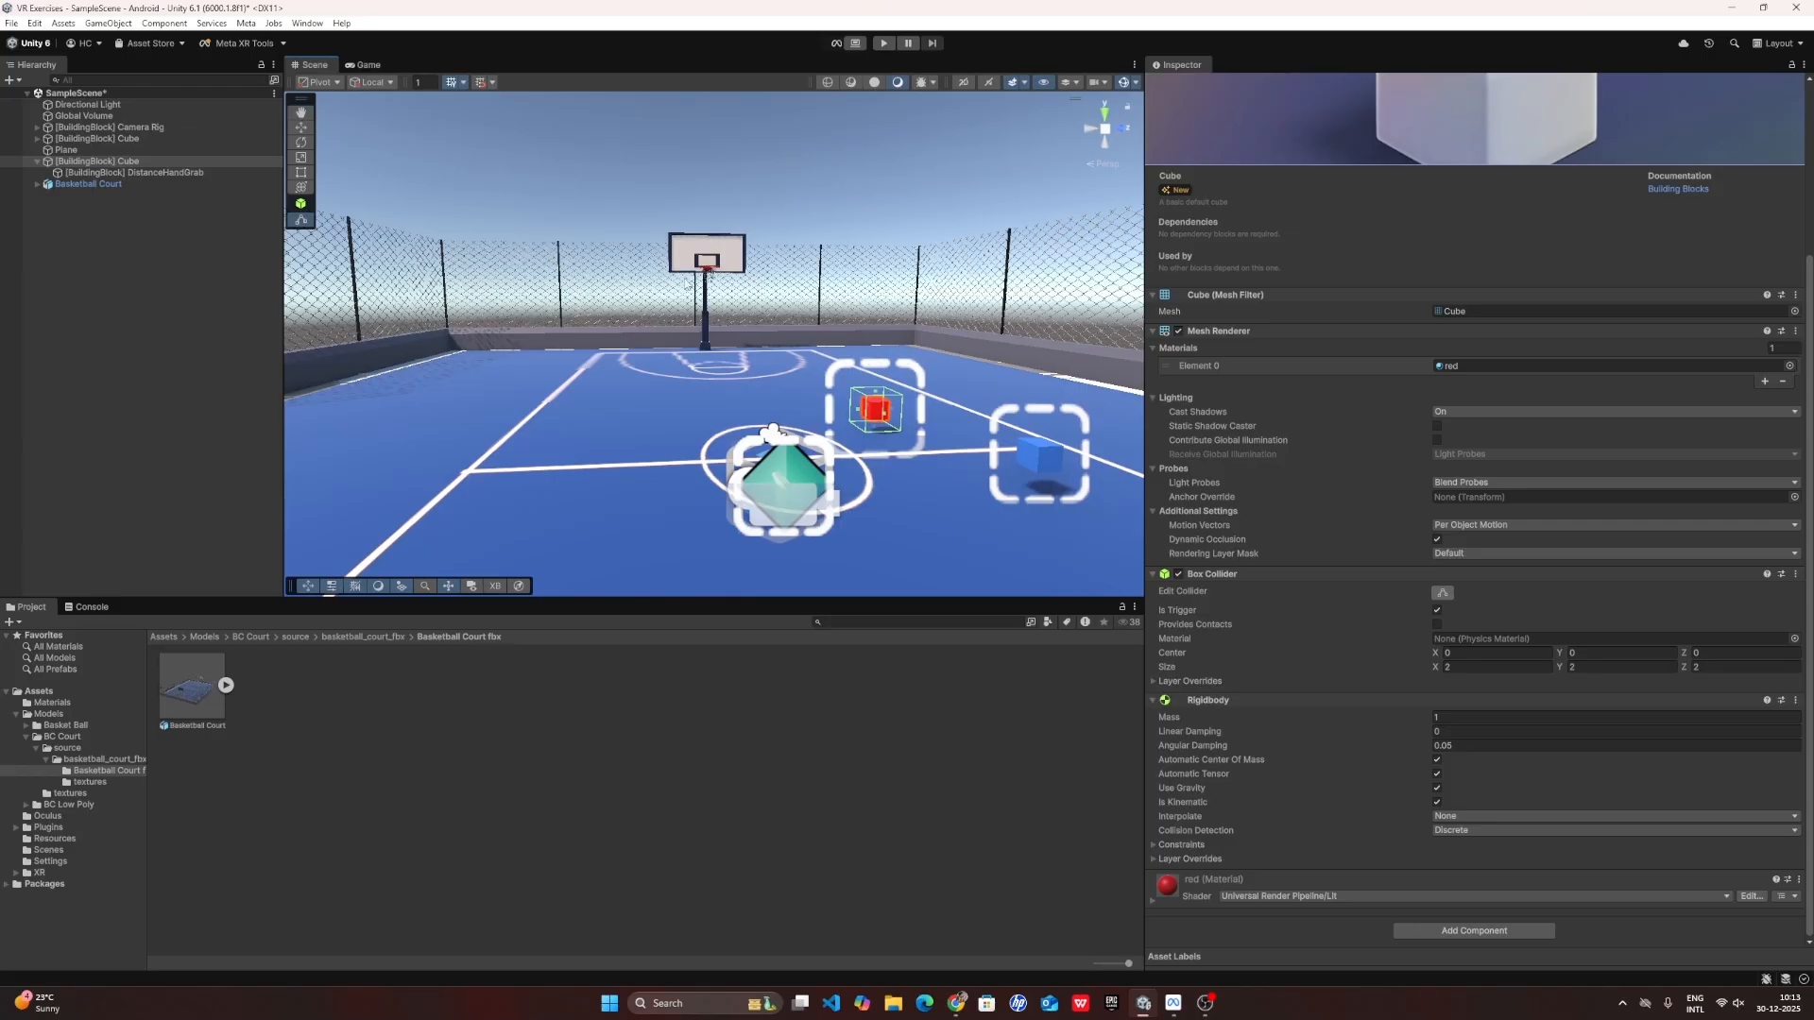
{"action": "right_click_drag", "start_coordinate": [687, 283], "coordinate": [652, 282]}
{"action": "key", "text": "w"}
{"action": "key", "text": "e"}
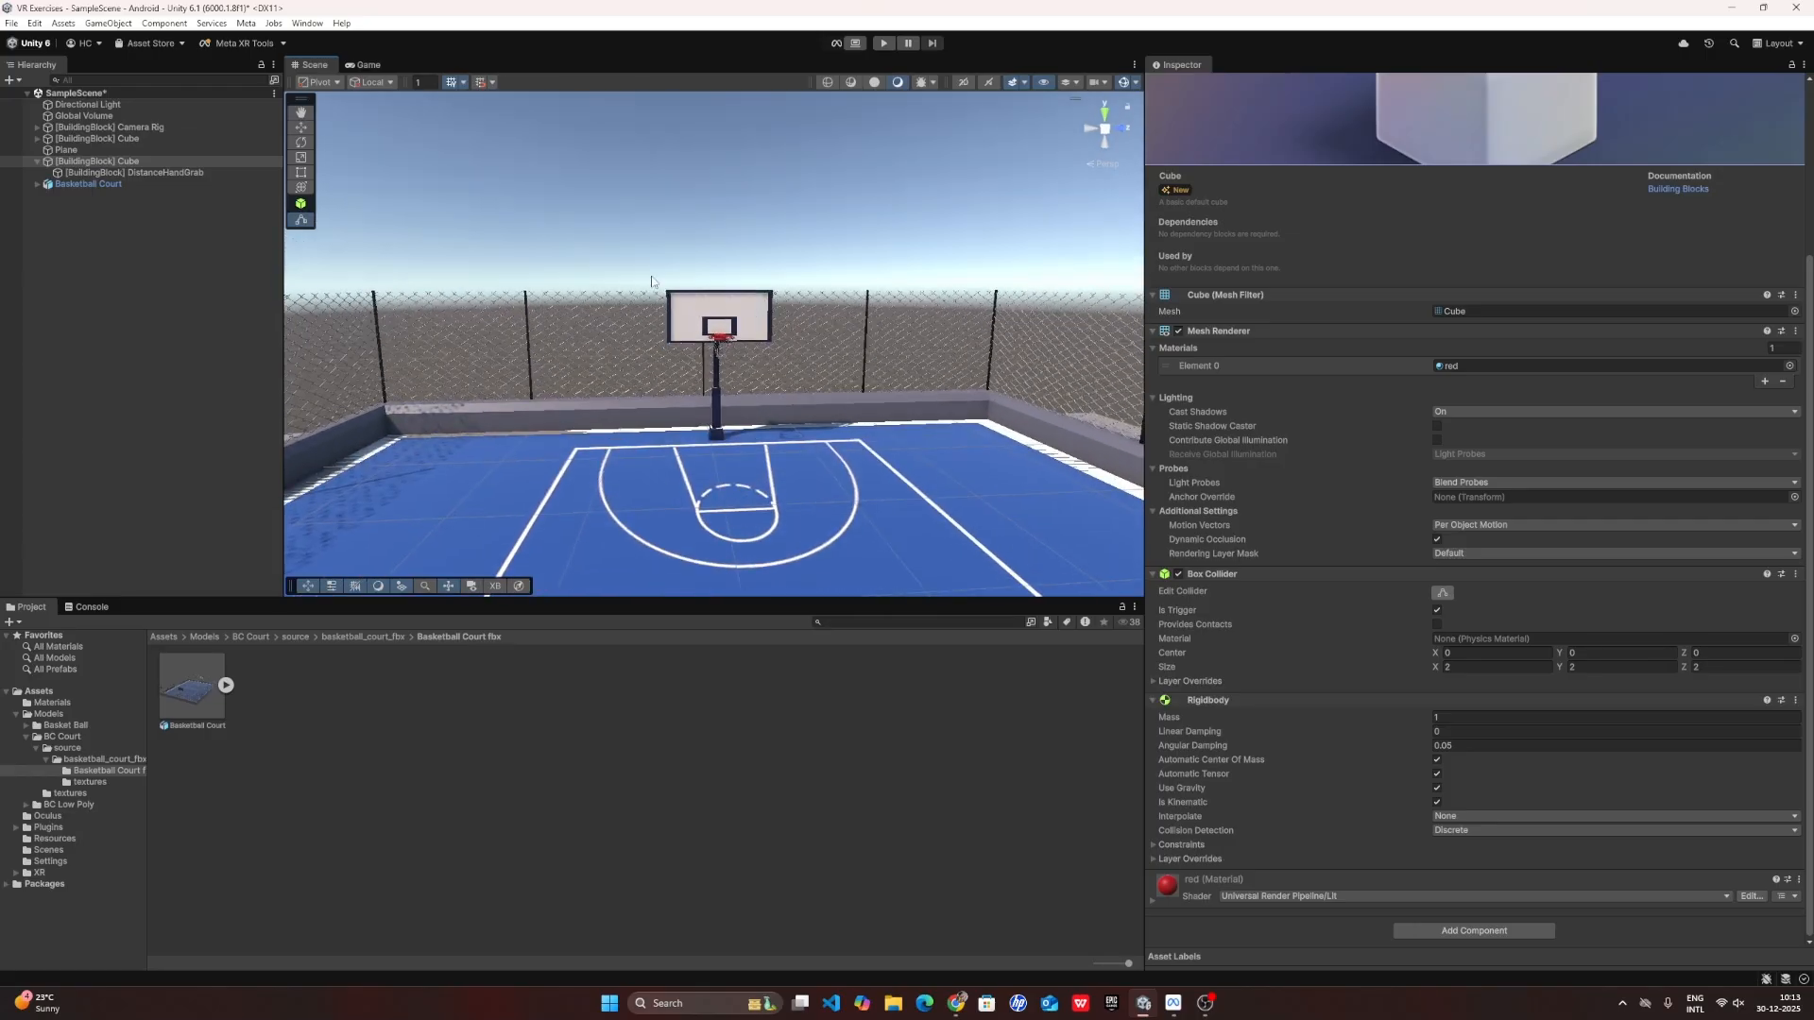
- Open the Building Blocks window and locate the installed Virtual Hands blocks in the scene
{"action": "left_click", "coordinate": [218, 44]}
{"action": "left_click", "coordinate": [340, 113]}
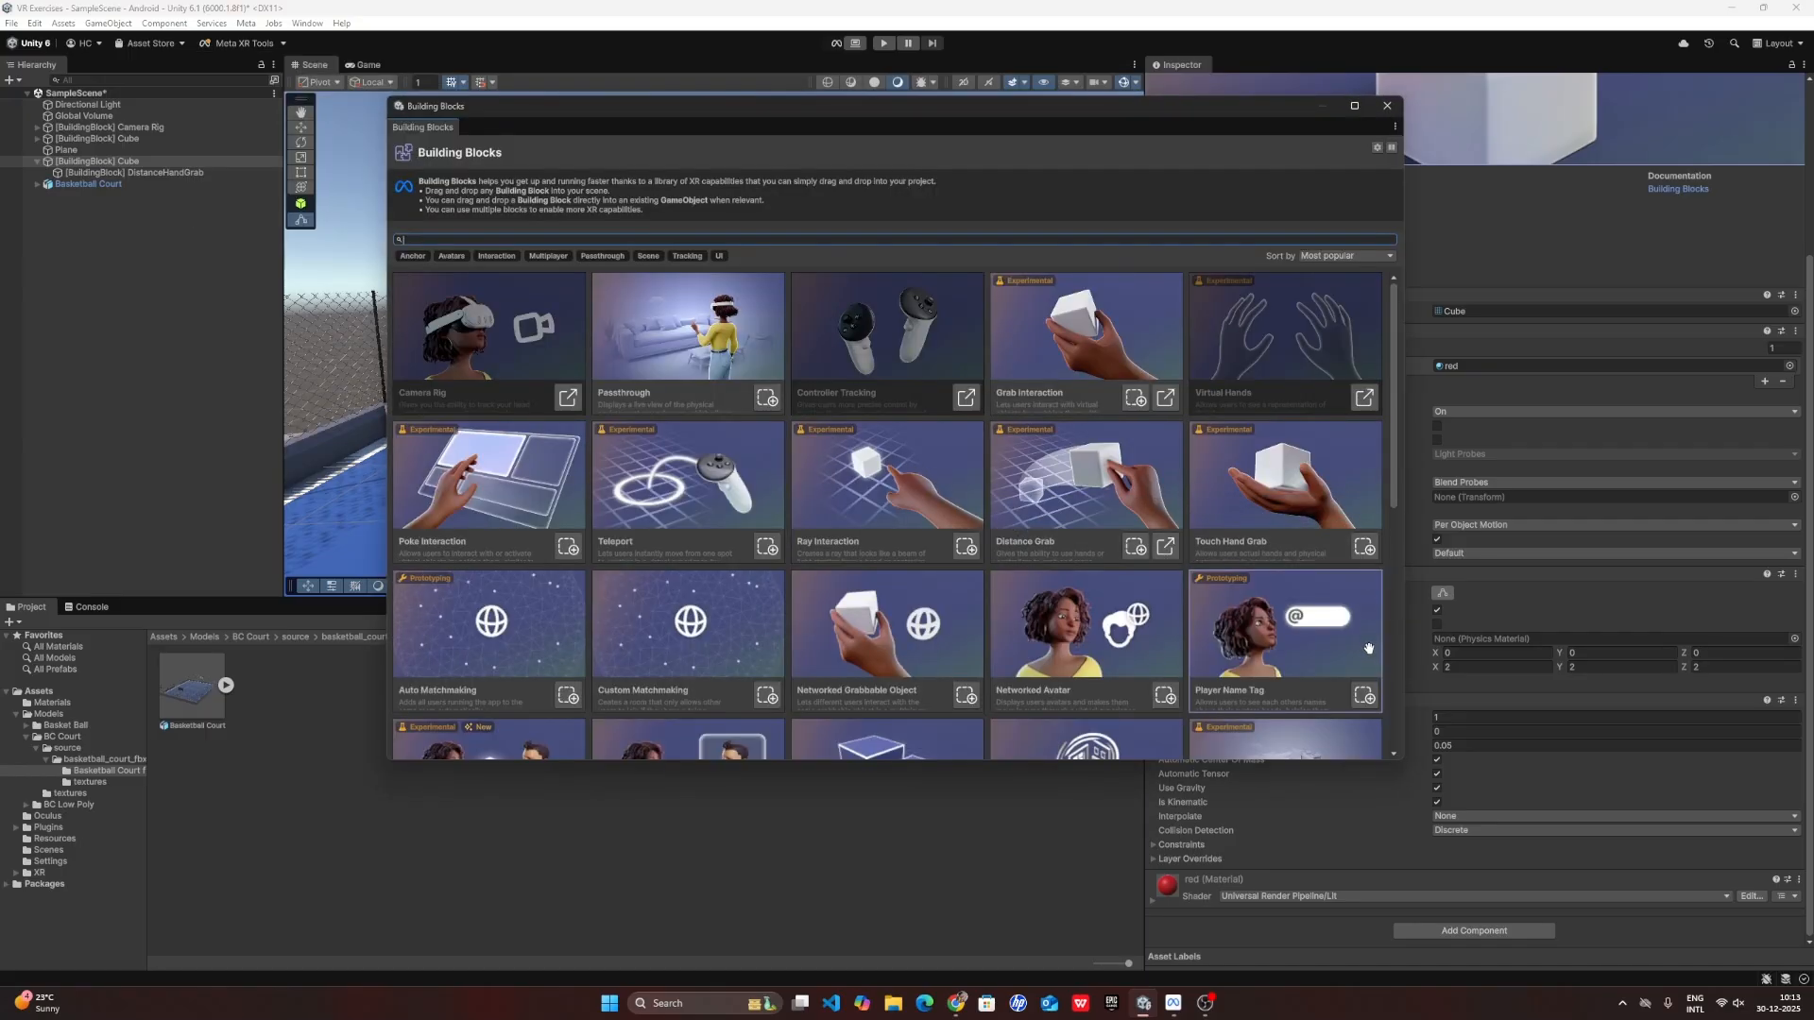
{"action": "left_click", "coordinate": [1364, 396]}
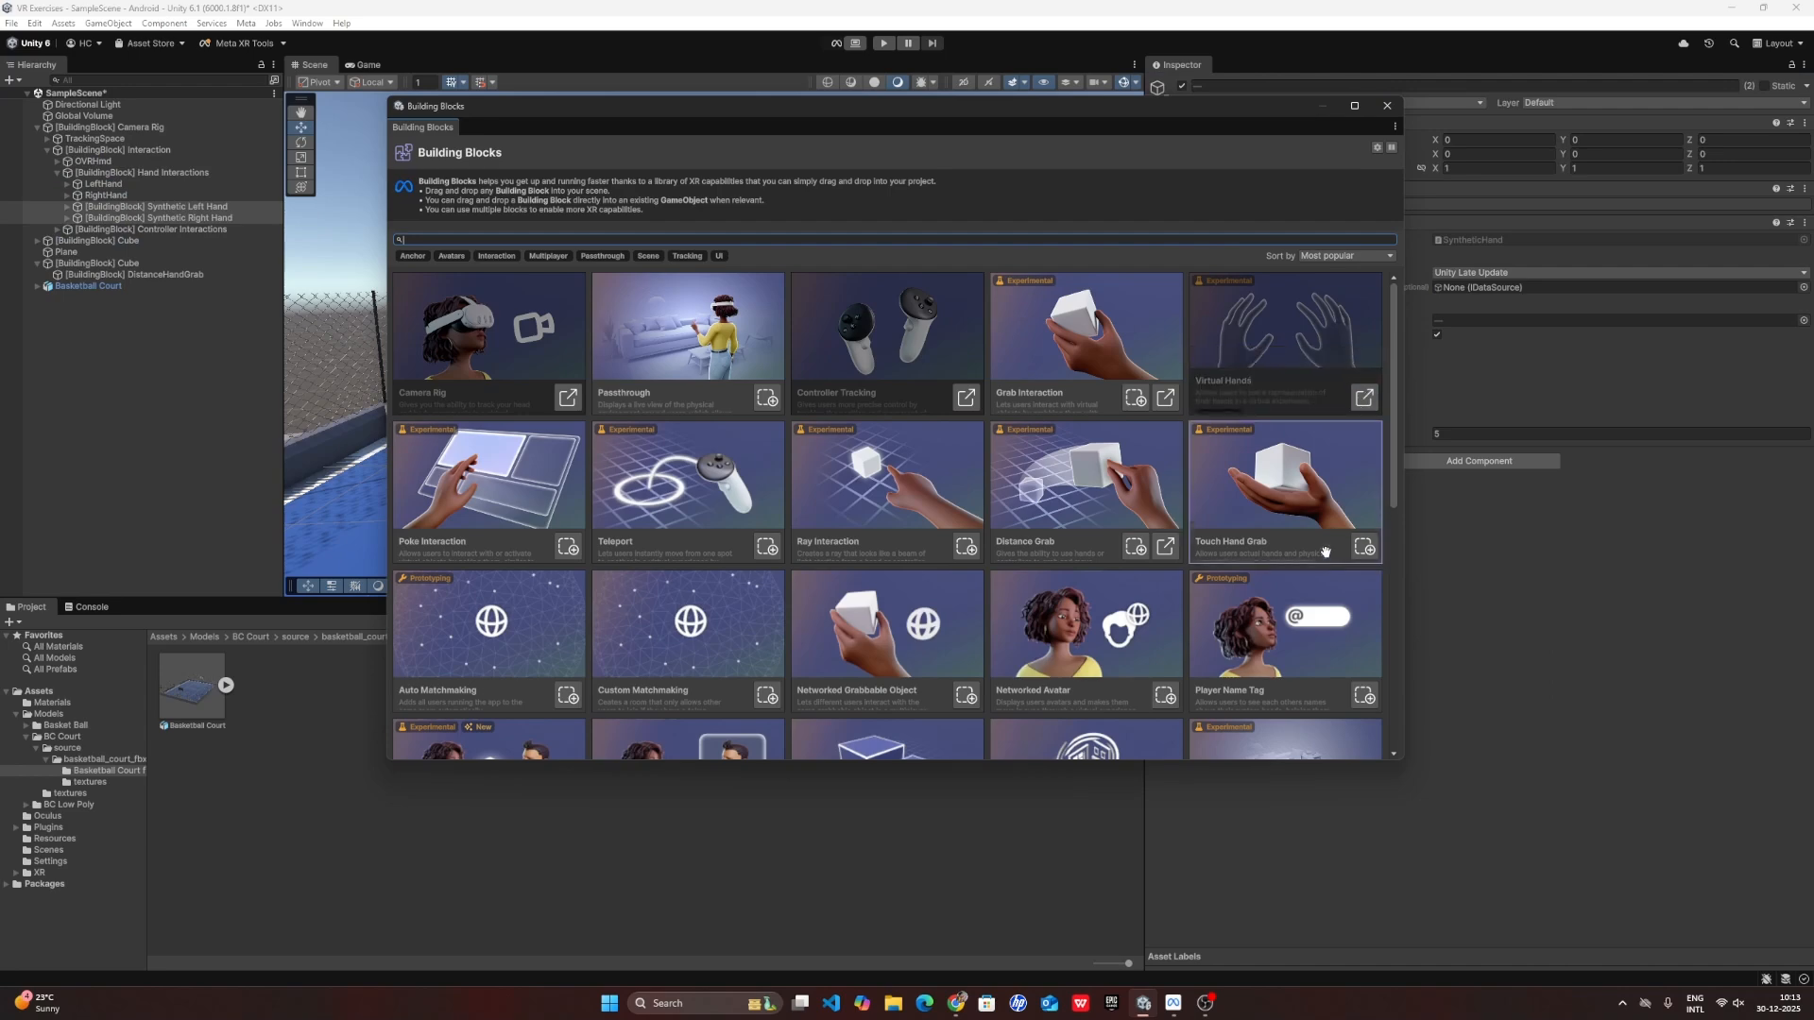
- Add the Sample Spatial Anchor Controller and Ray Interaction building blocks and close the Building Blocks window
{"action": "scroll", "coordinate": [1319, 602], "scroll_direction": "down", "scroll_amount": 3}
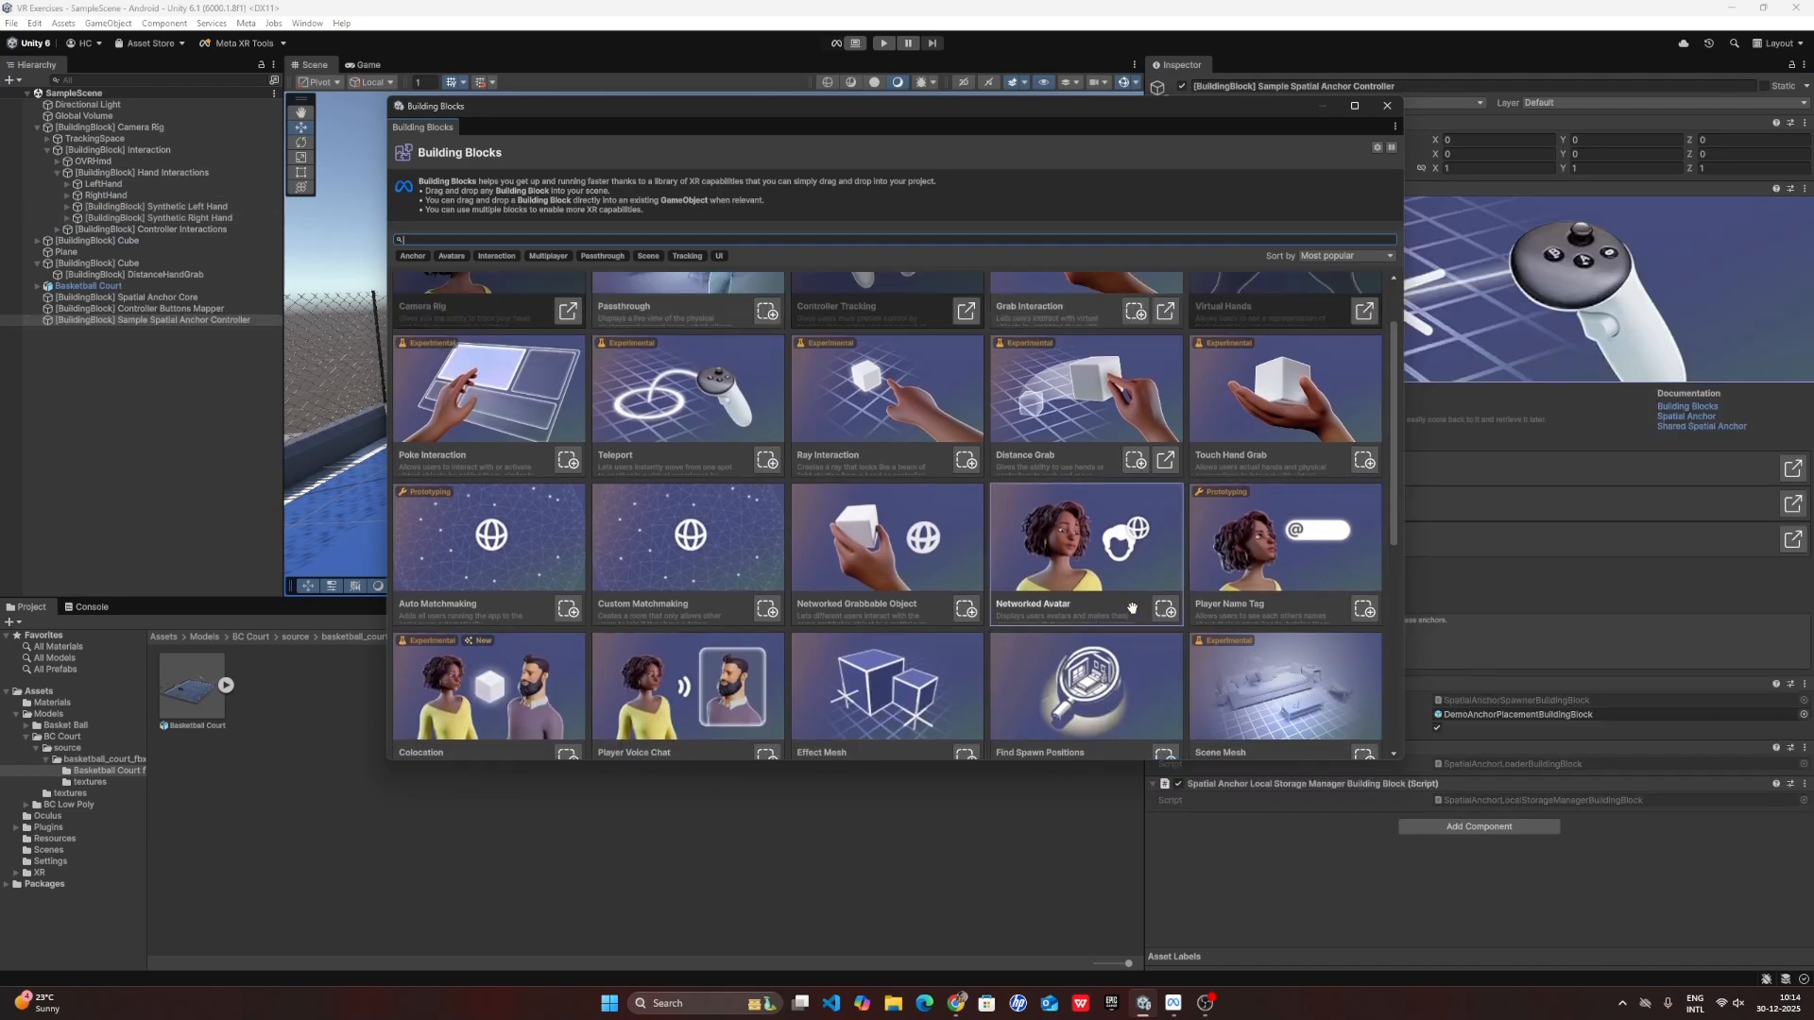
{"action": "scroll", "coordinate": [1130, 607], "scroll_direction": "up", "scroll_amount": 3}
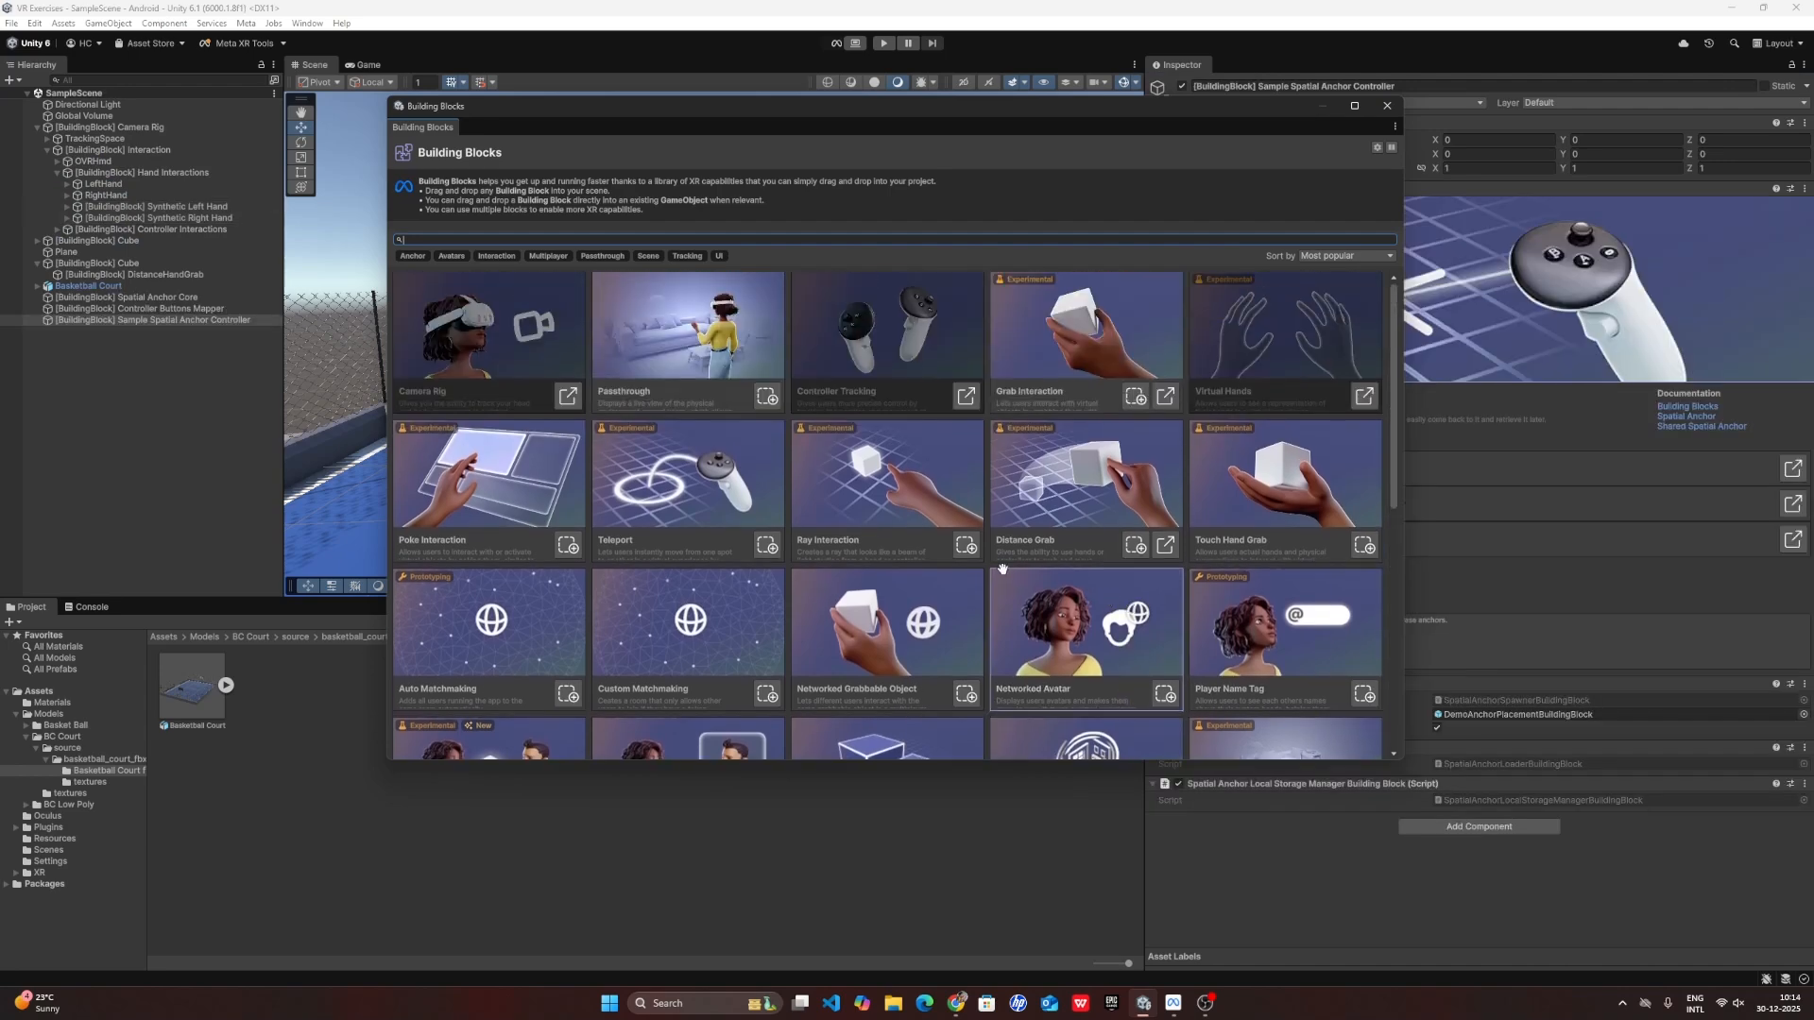
{"action": "left_click", "coordinate": [964, 546]}
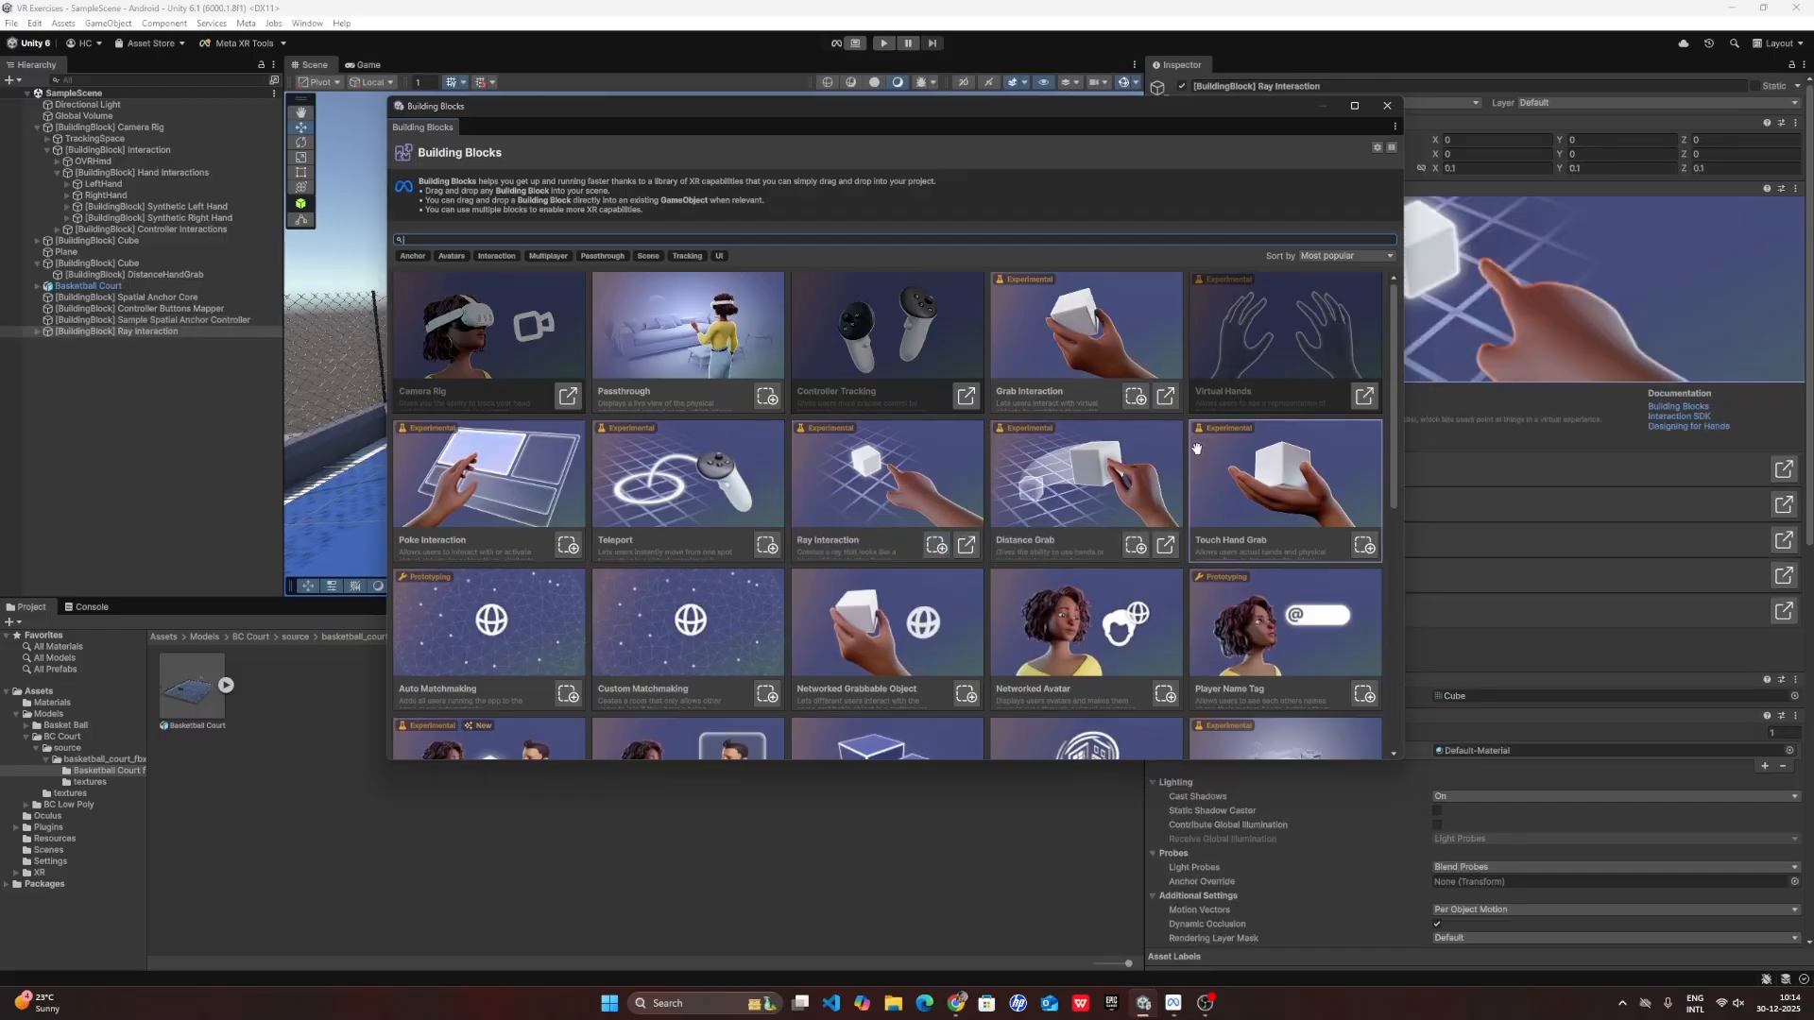
{"action": "left_click", "coordinate": [1386, 105]}
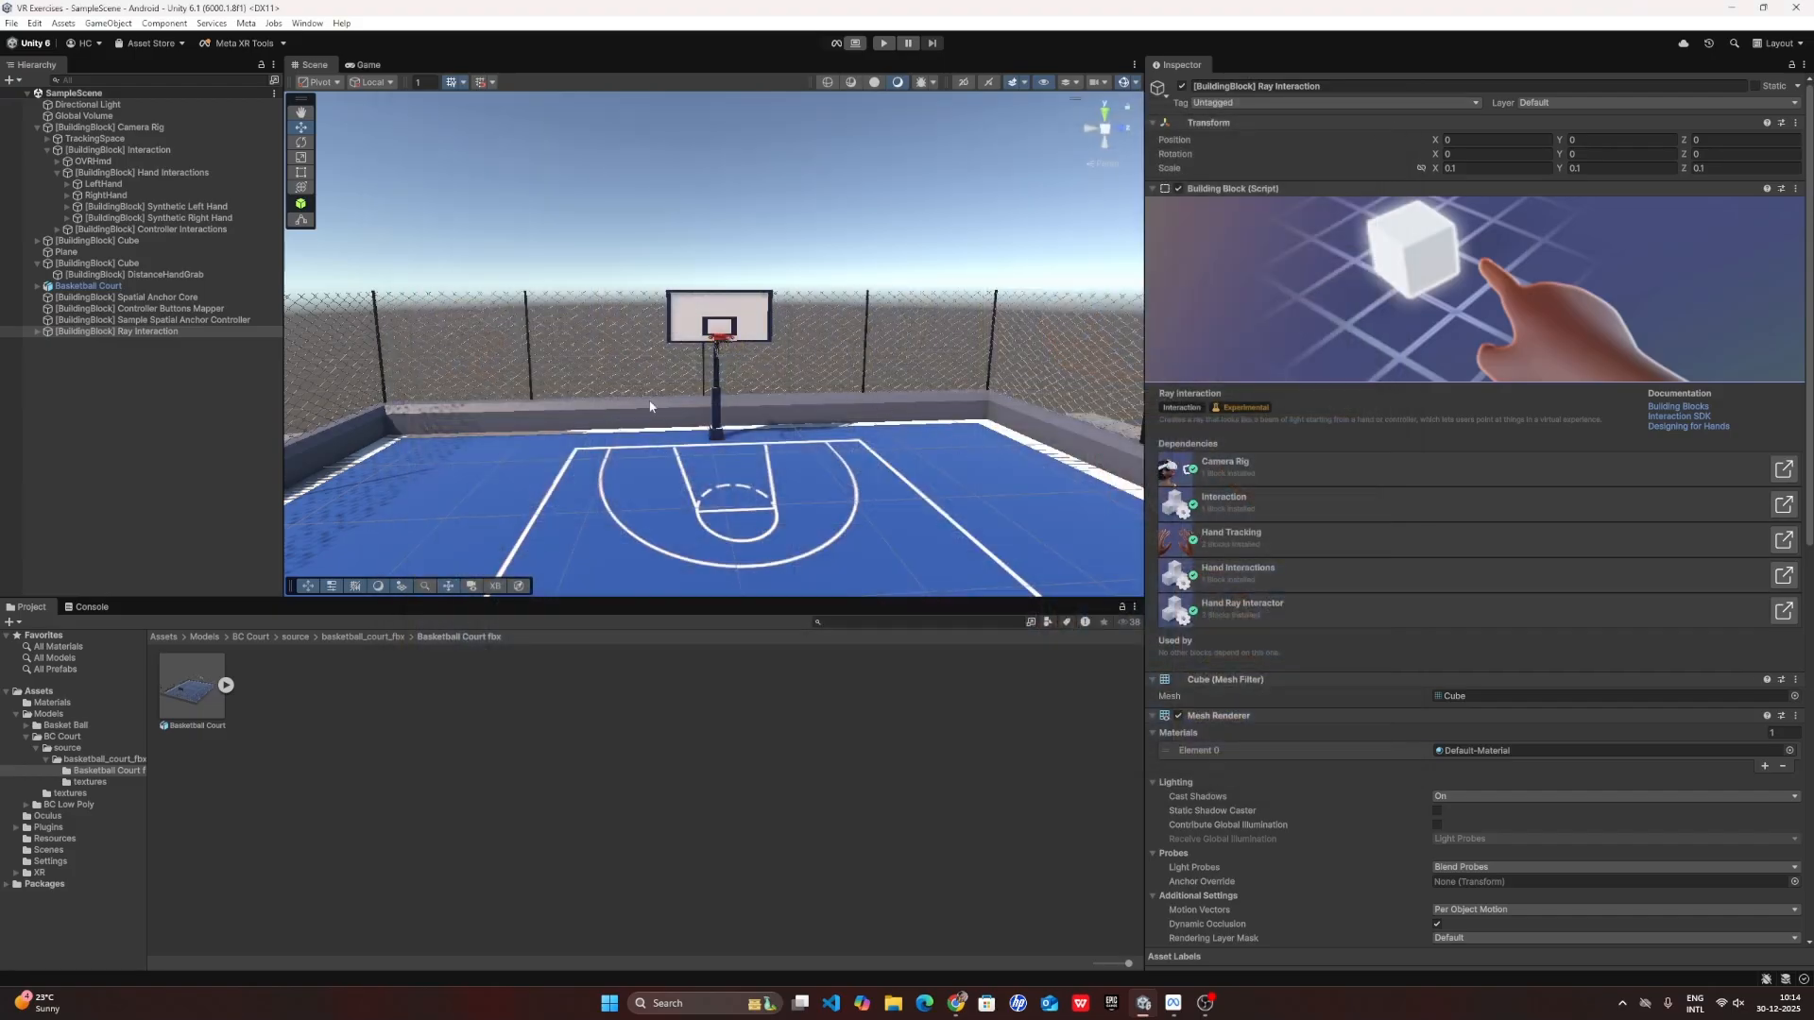
- Run the basketball court scene in Play mode to test the added interaction blocks, and stop it
{"action": "right_click_drag", "start_coordinate": [650, 406], "coordinate": [765, 540]}
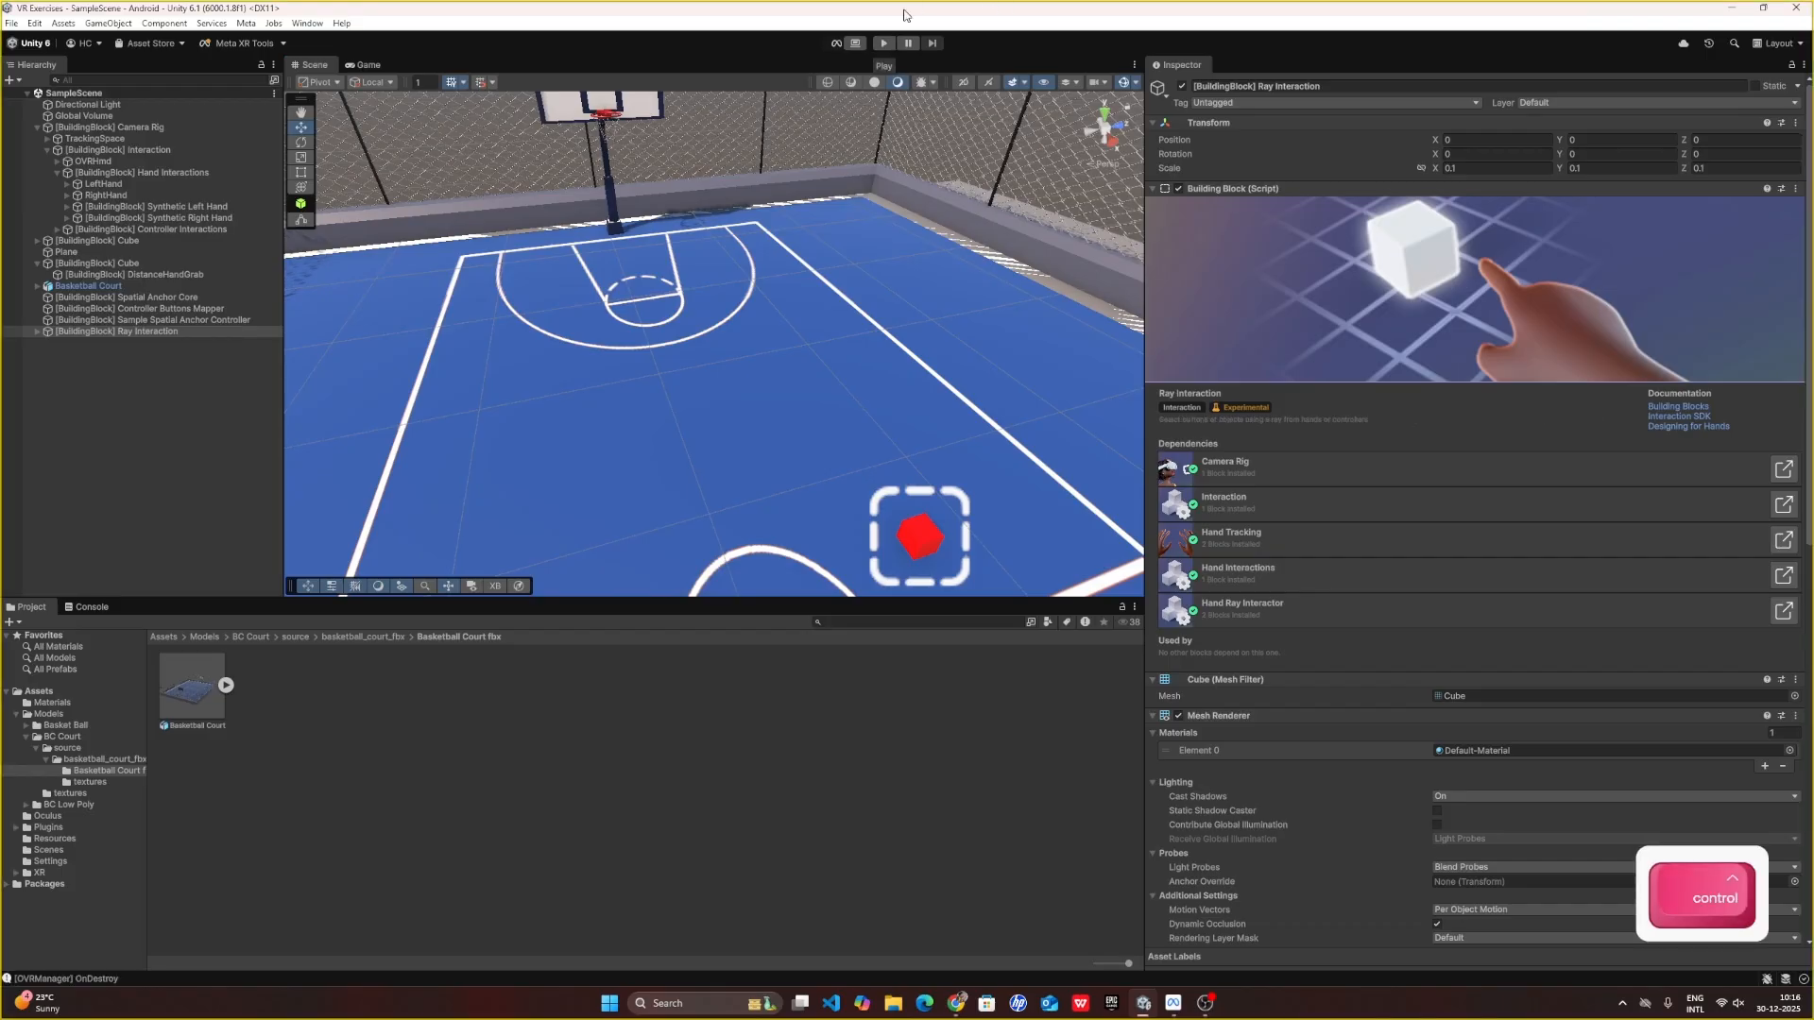
{"action": "left_click", "coordinate": [885, 44]}
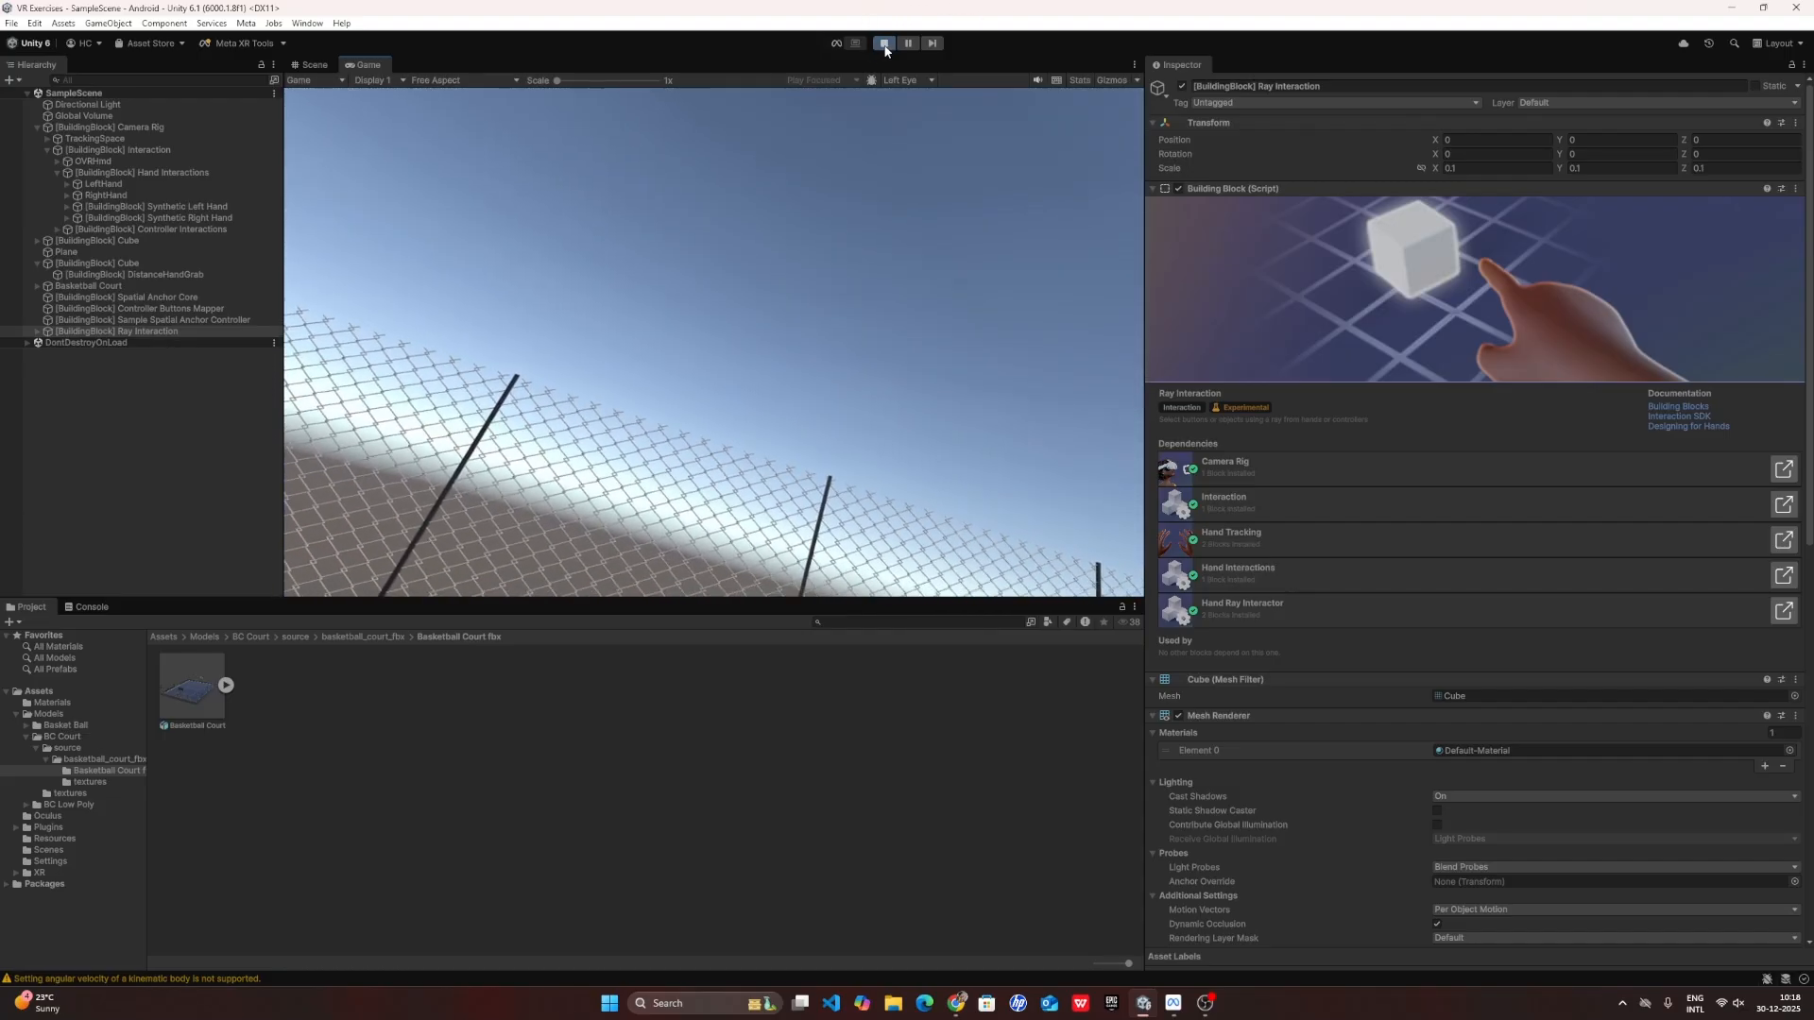
{"action": "left_click", "coordinate": [884, 44]}
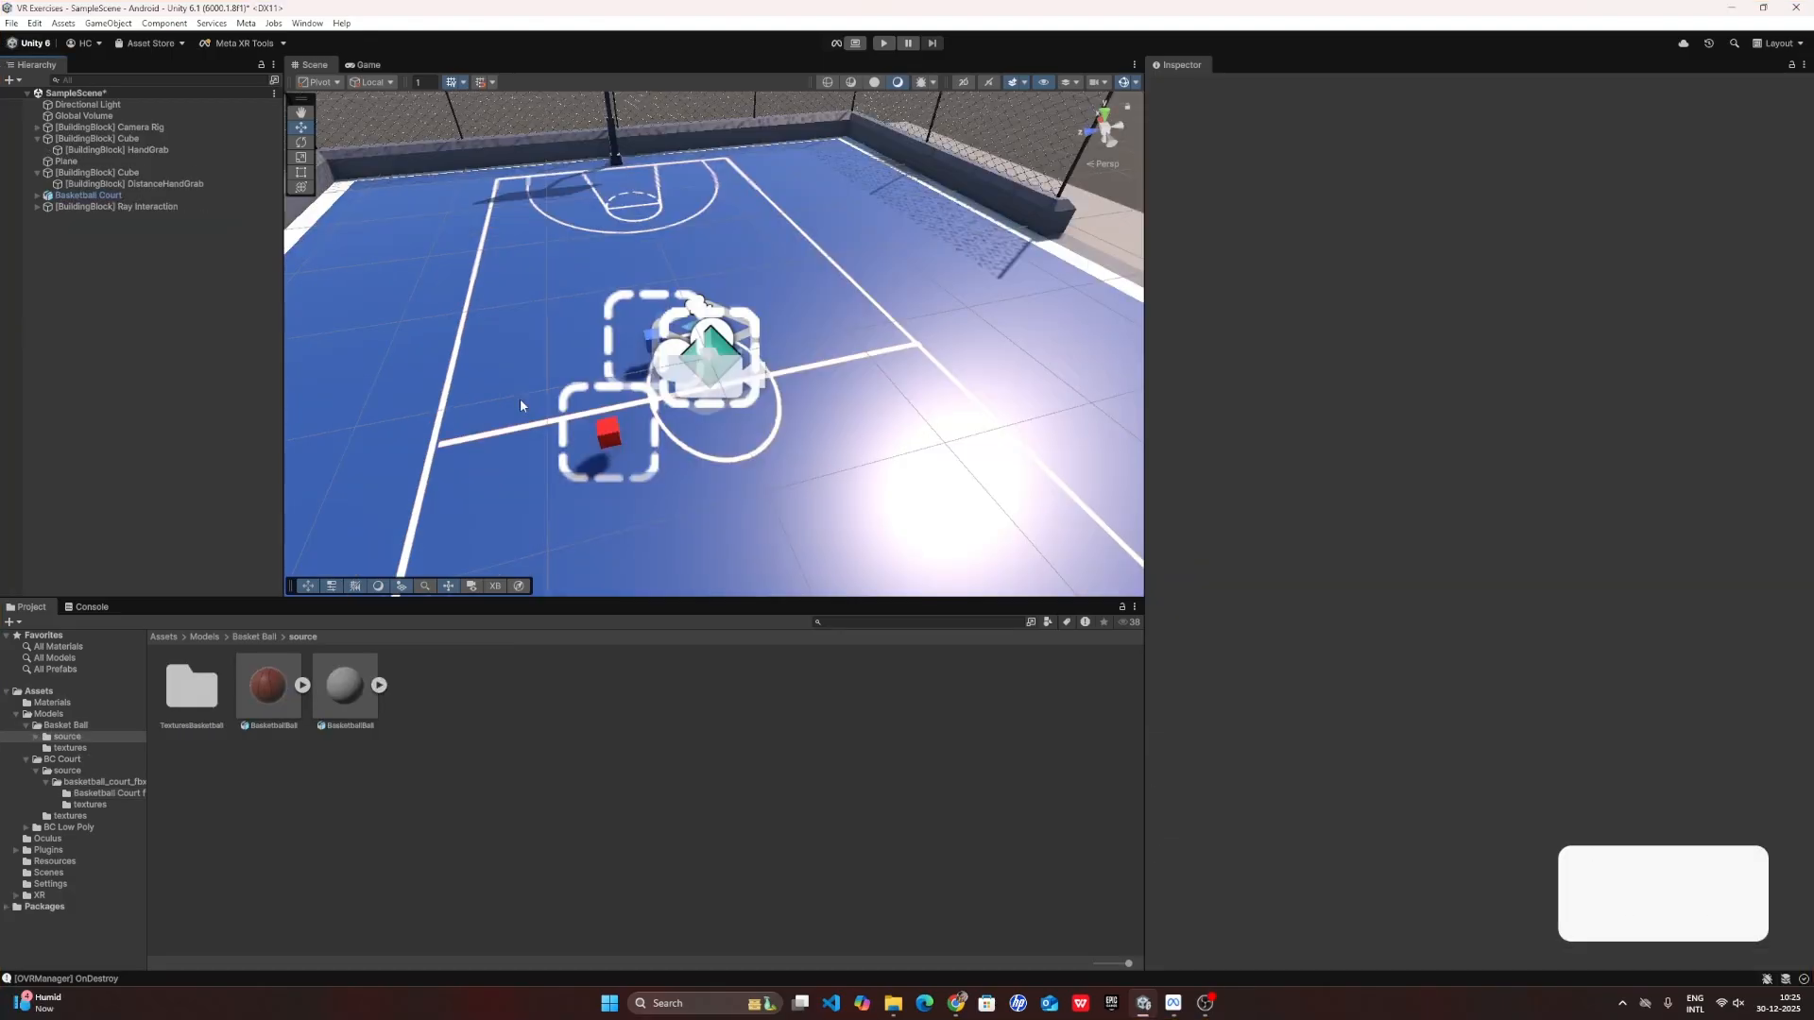
- Add the textured BasketballBall model from the Basket Ball source folder to the scene as a root object
{"action": "key", "text": "ctrl+comma"}
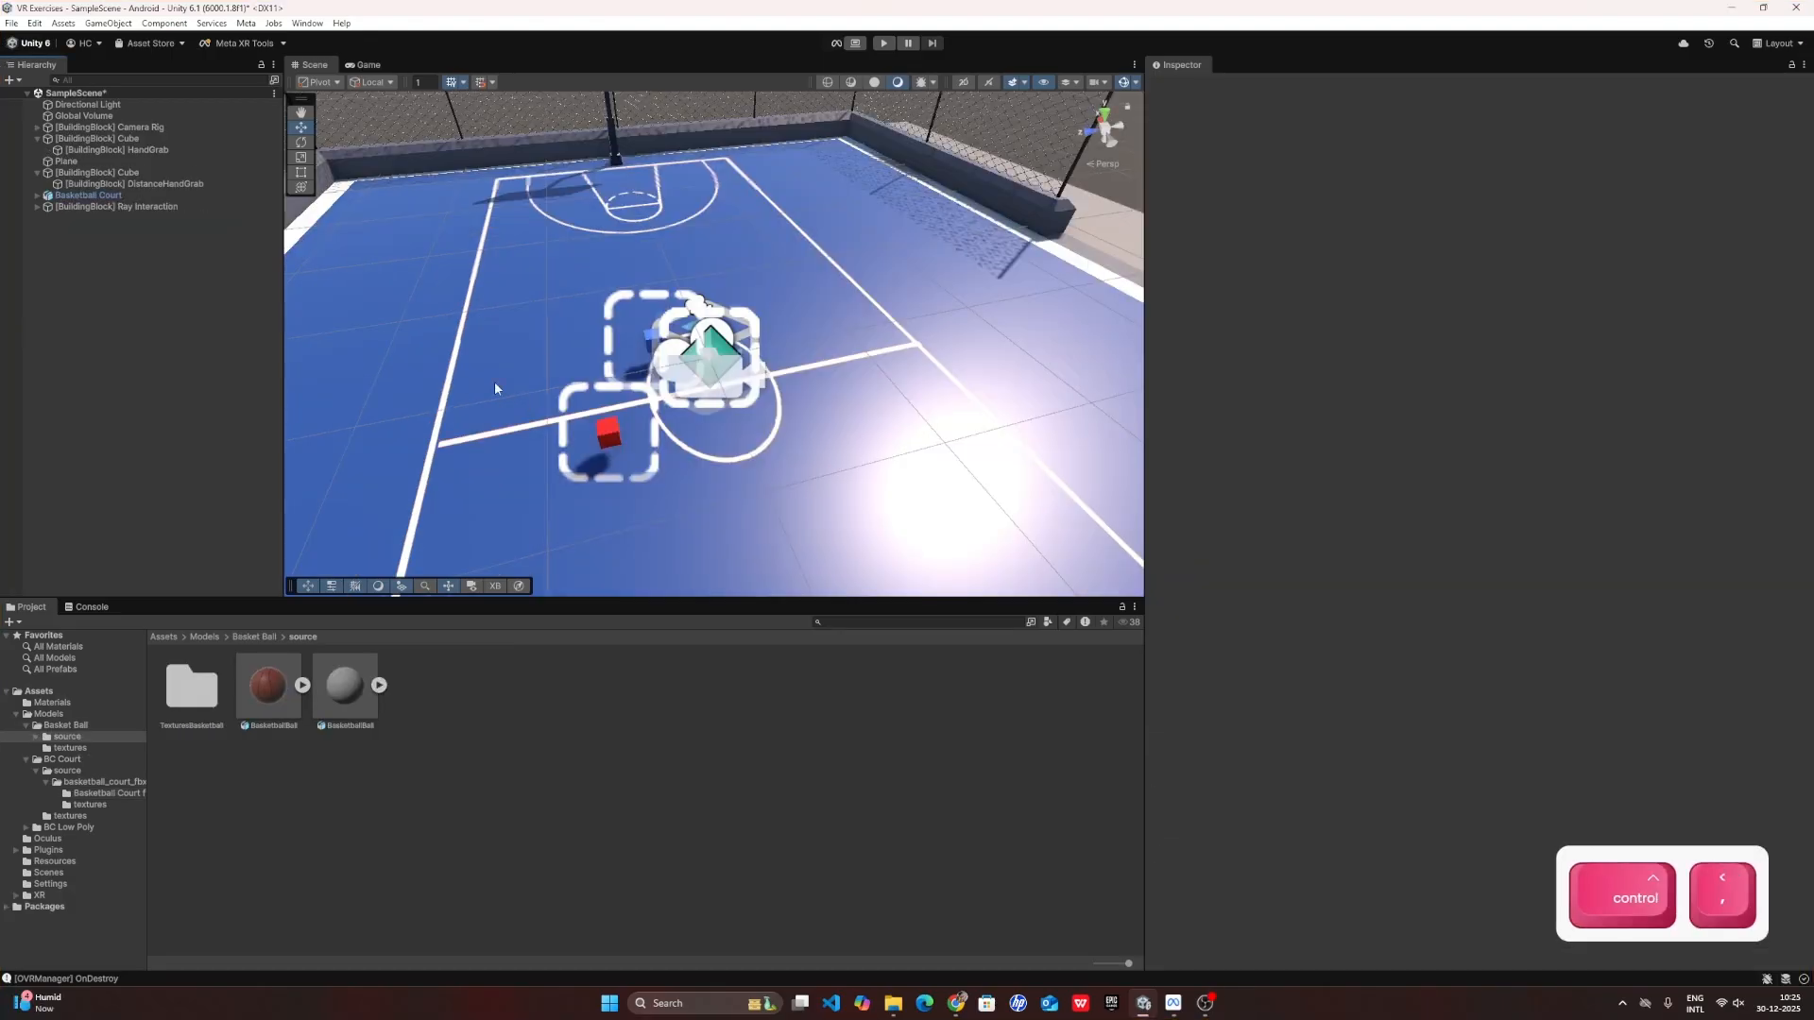
{"action": "mouse_move", "coordinate": [663, 358]}
{"action": "right_mouse_down"}
{"action": "mouse_move", "coordinate": [749, 344]}
{"action": "mouse_move", "coordinate": [695, 386]}
{"action": "mouse_move", "coordinate": [646, 342]}
{"action": "right_mouse_up"}
{"action": "left_click_drag", "start_coordinate": [274, 694], "coordinate": [142, 299]}
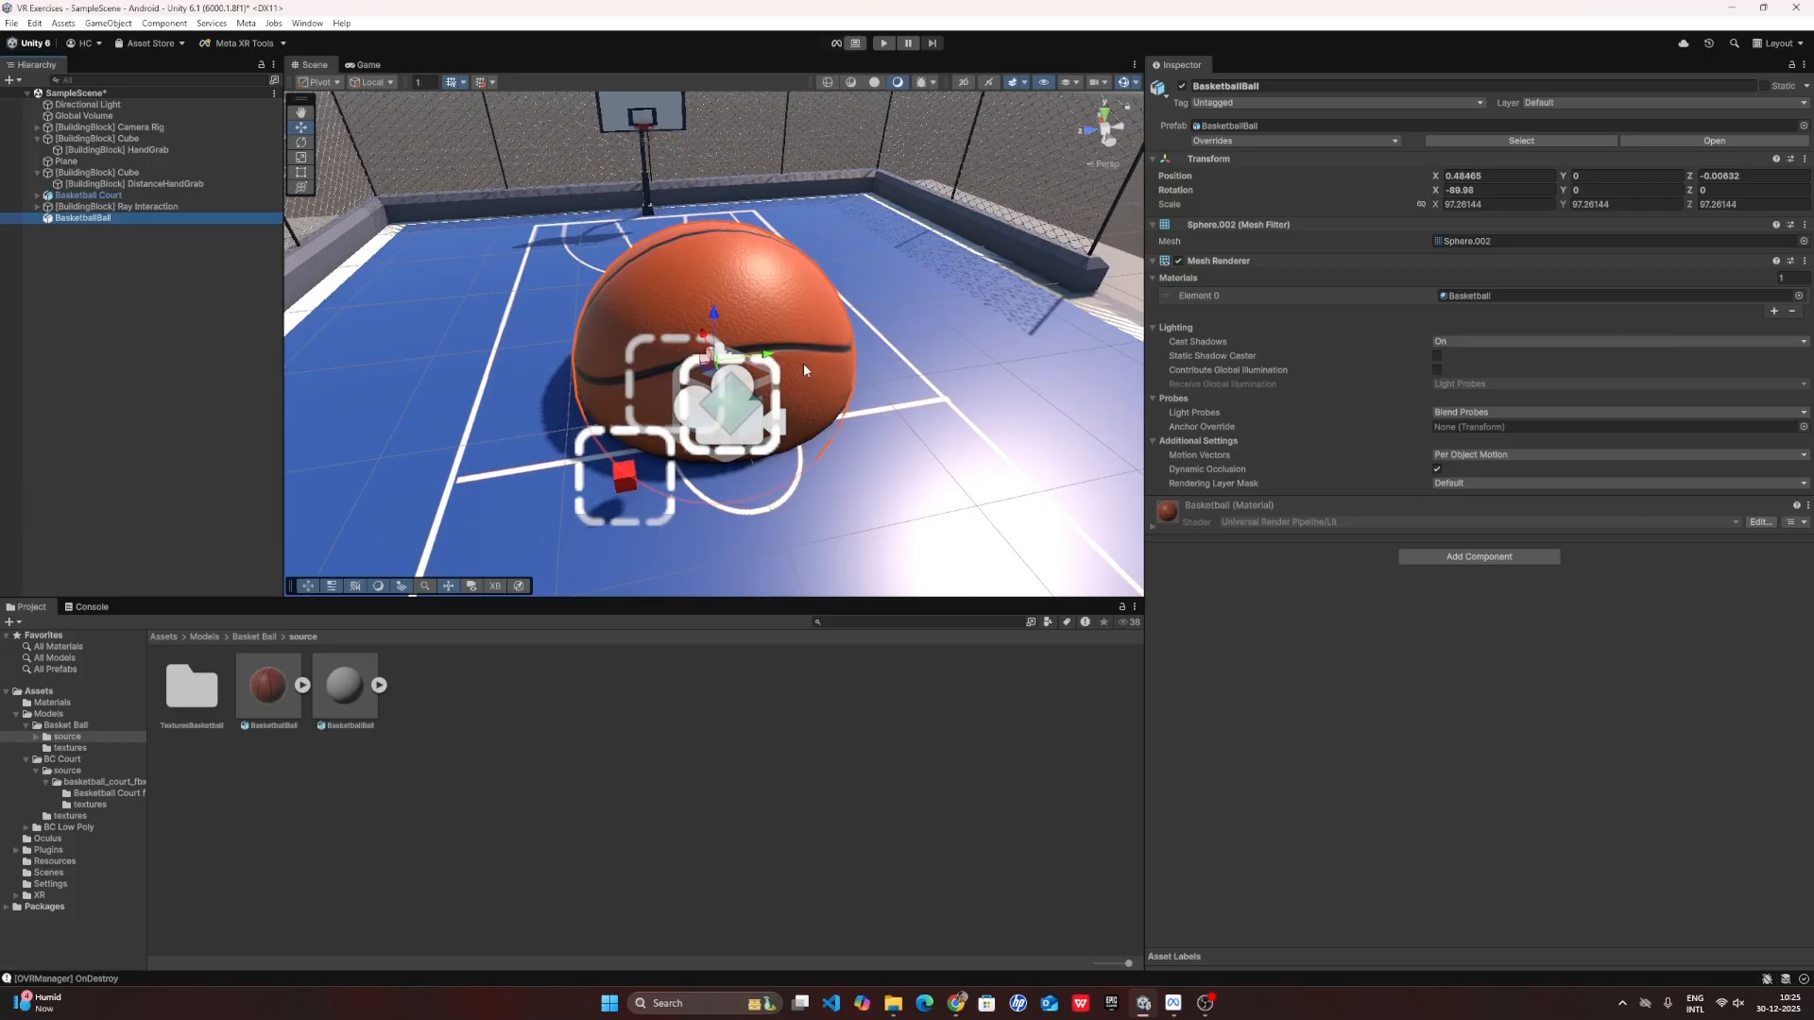
- Try scaling the basketball to 7 on the X, Y and Z axes
{"action": "left_click", "coordinate": [1478, 203]}
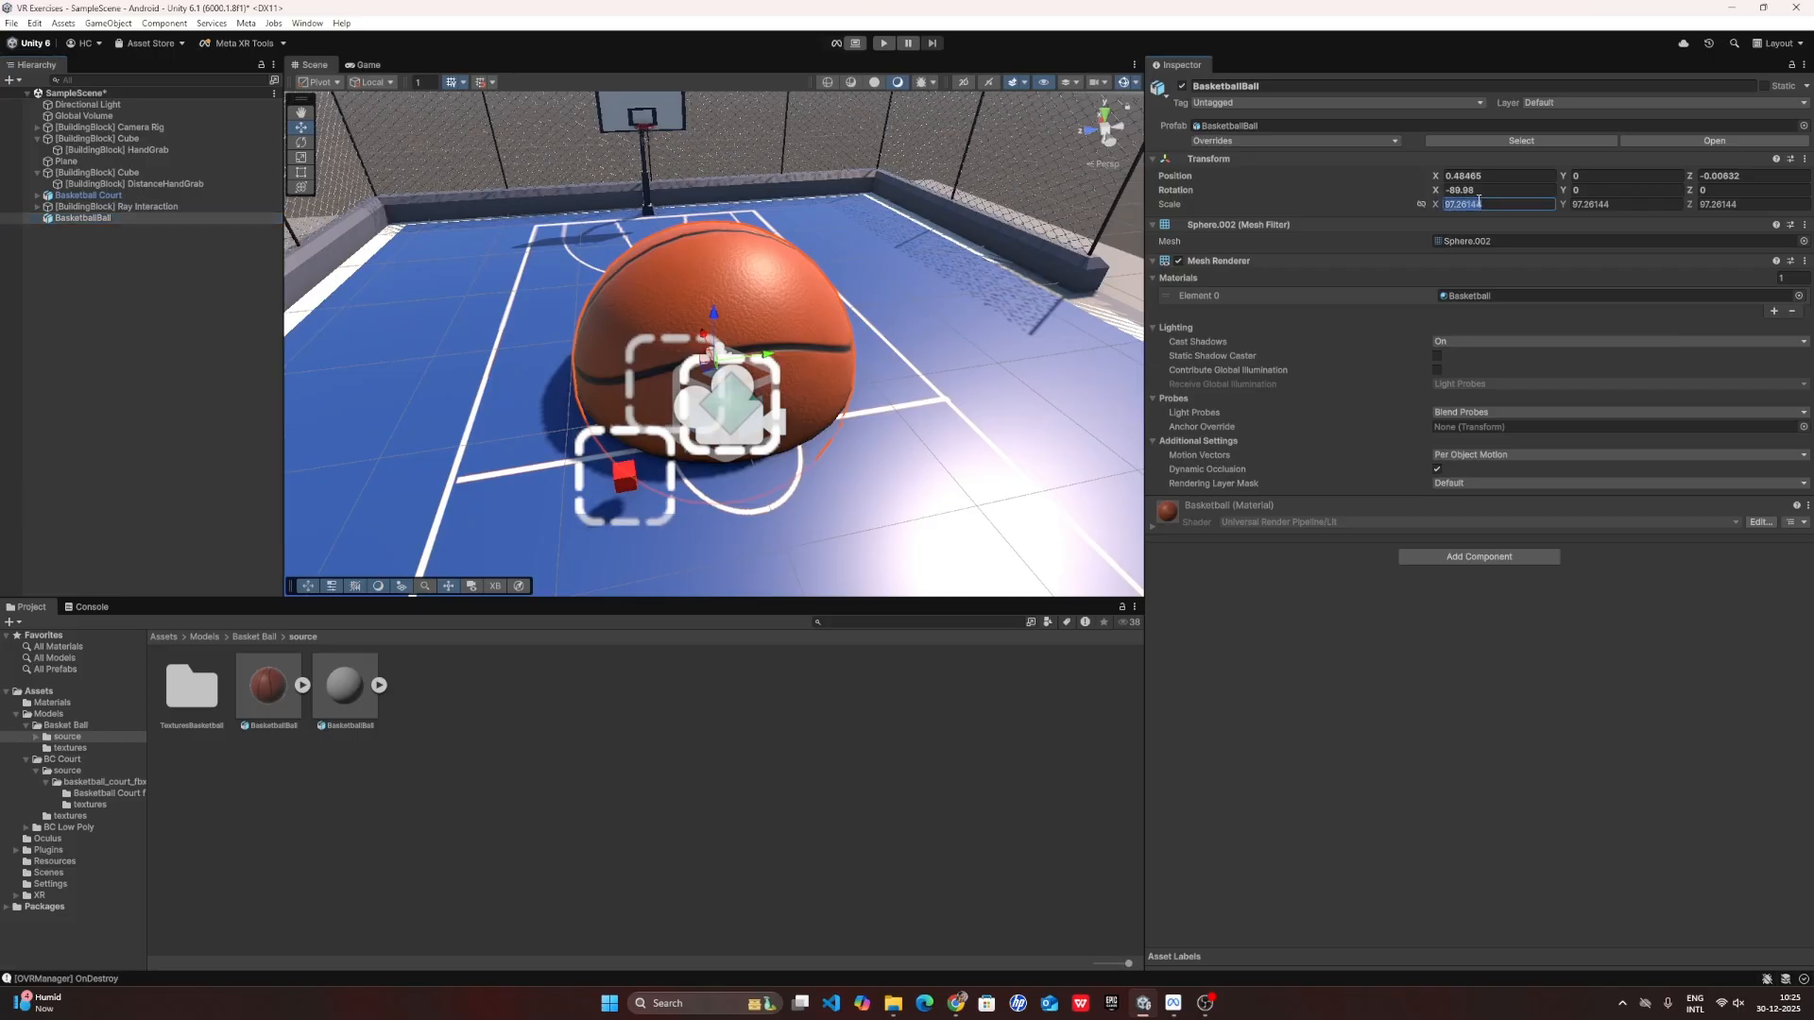
{"action": "type", "text": "7"}
{"action": "left_click", "coordinate": [1600, 203]}
{"action": "type", "text": "7"}
{"action": "left_click", "coordinate": [1733, 203]}
{"action": "type", "text": "7"}
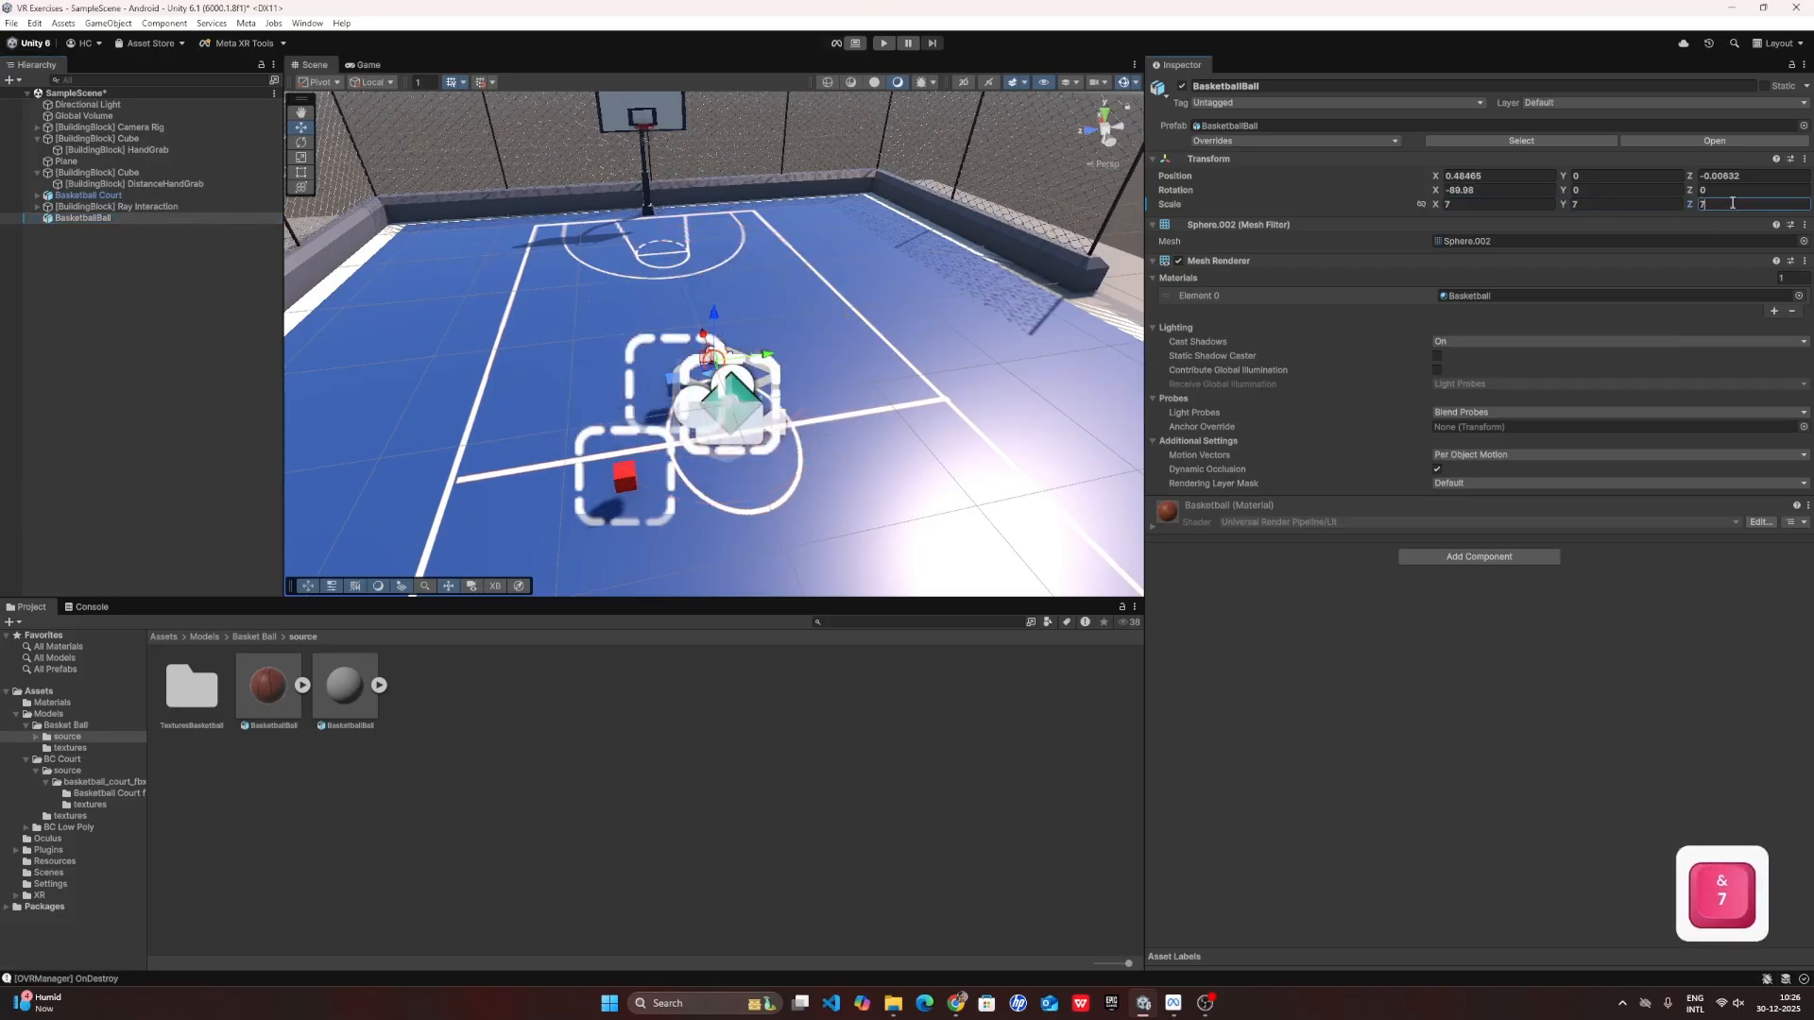
- Try scaling the basketball to 10 on the X, Y and Z axes
{"action": "left_click", "coordinate": [1476, 202]}
{"action": "type", "text": "1"}
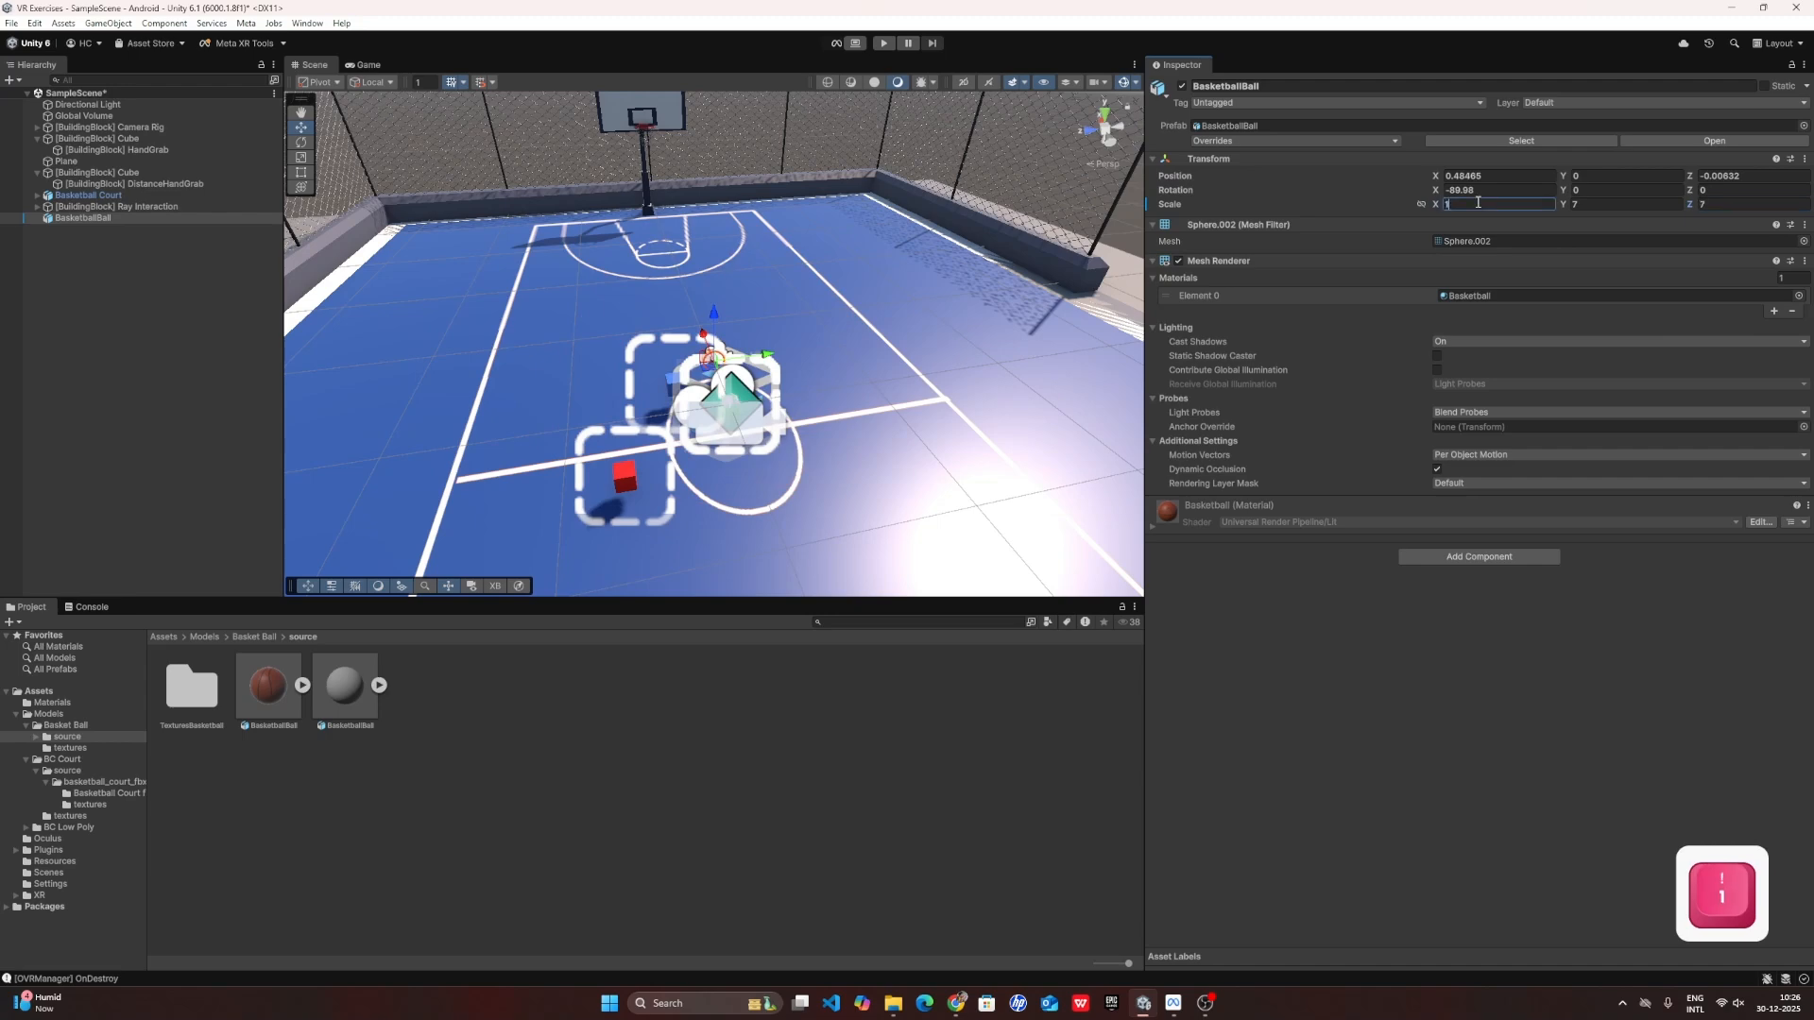
{"action": "type", "text": "0"}
{"action": "left_click", "coordinate": [1615, 210]}
{"action": "type", "text": "10"}
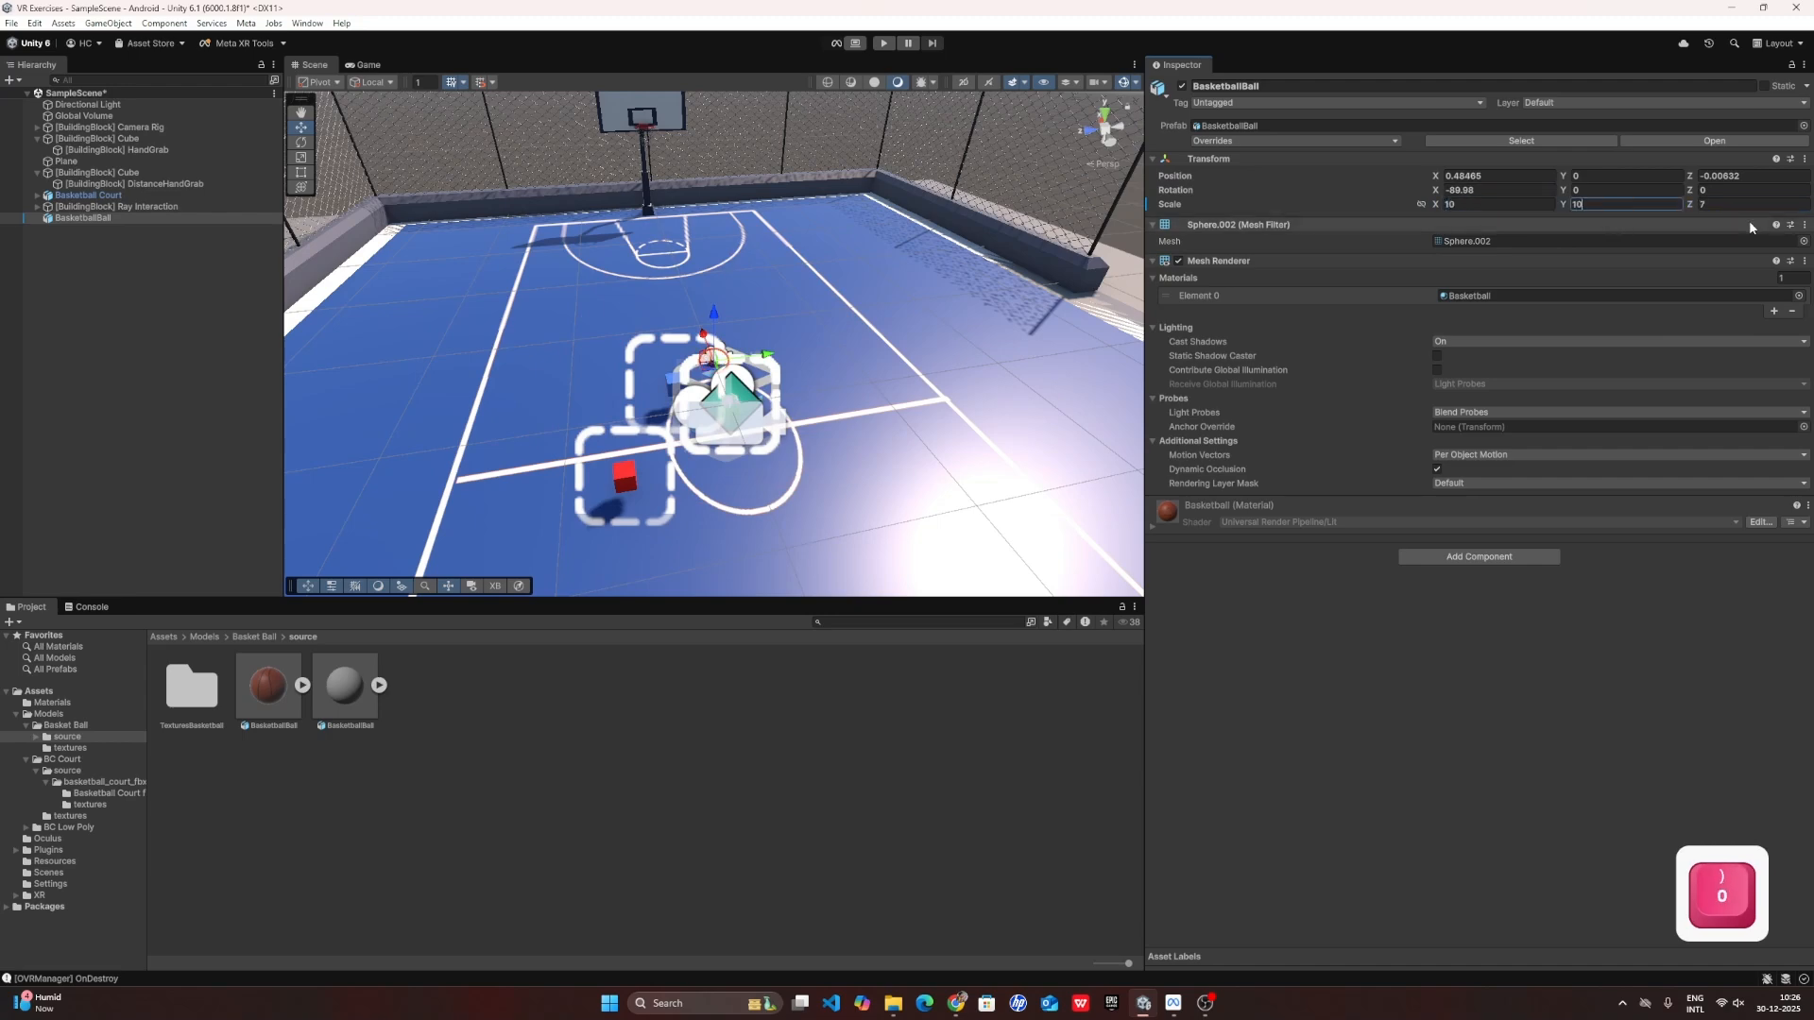
{"action": "left_click", "coordinate": [1746, 204]}
{"action": "type", "text": "10"}
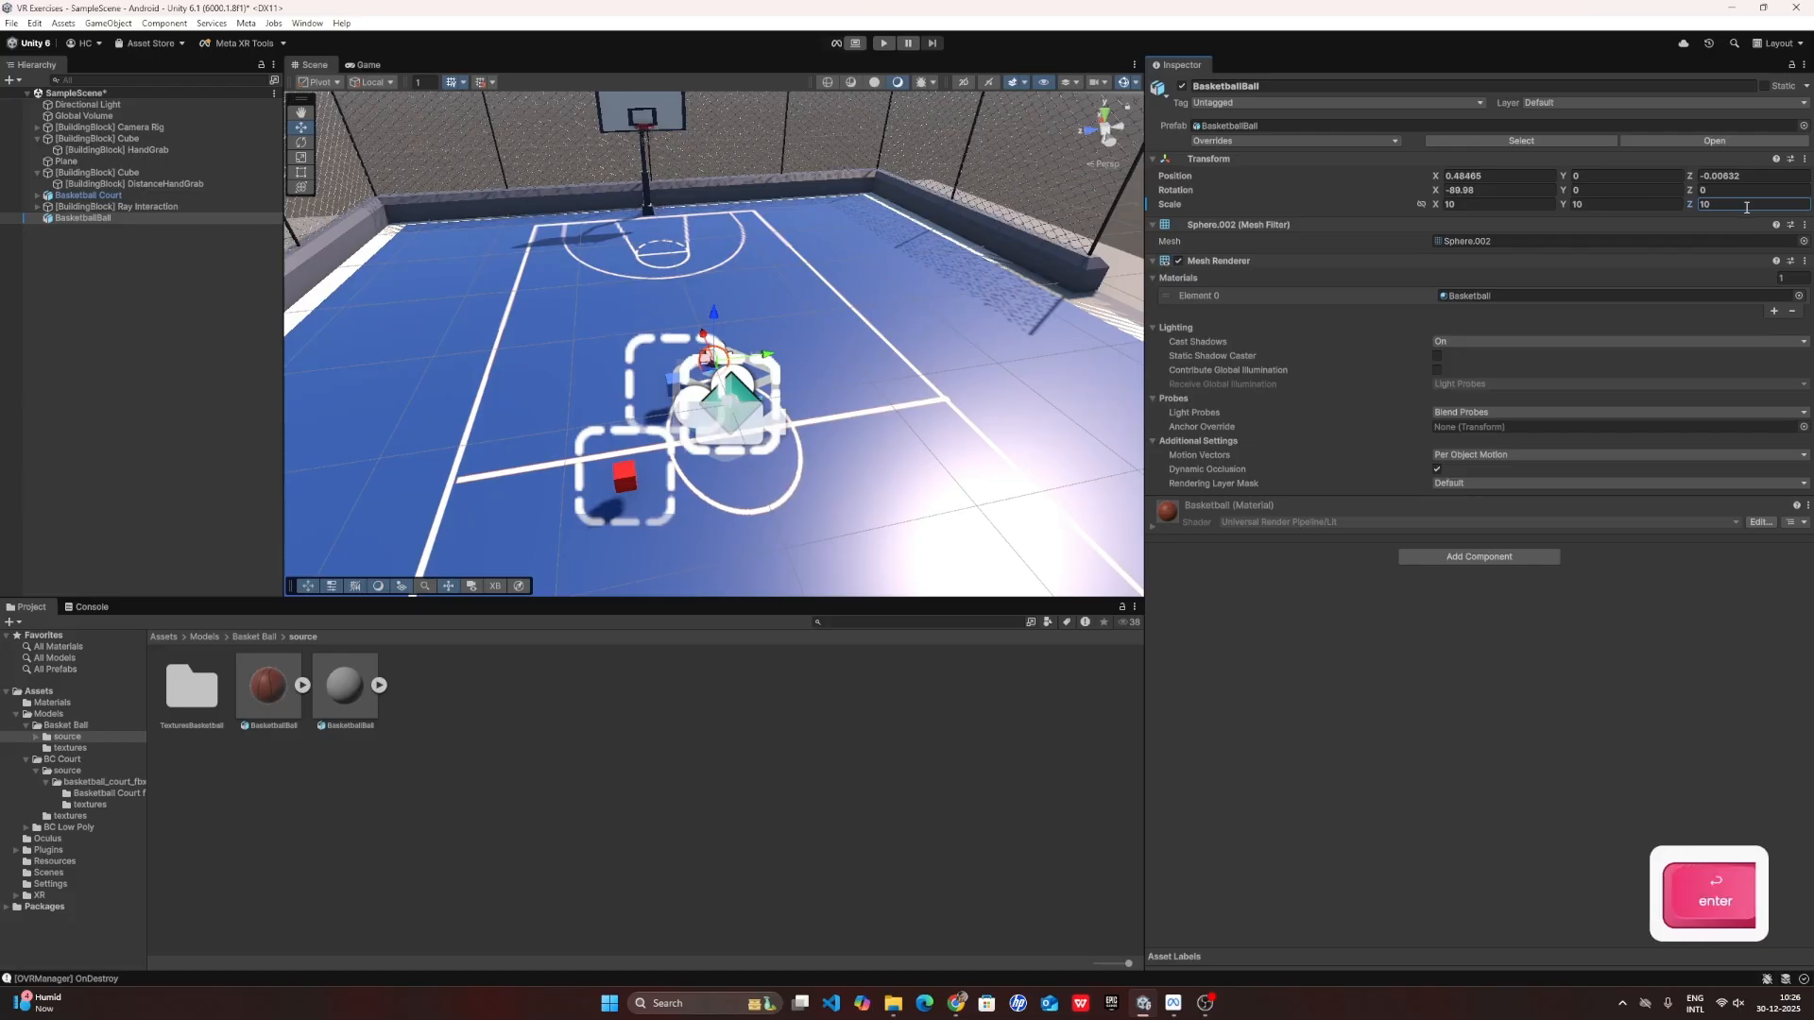
- Raise the basketball above the court to a Y position of about 0.41
{"action": "key", "text": "w"}
{"action": "right_click_drag", "start_coordinate": [878, 390], "coordinate": [647, 368]}
{"action": "key", "text": "d"}
{"action": "left_click_drag", "start_coordinate": [810, 281], "coordinate": [798, 71]}
{"action": "right_click_drag", "start_coordinate": [828, 332], "coordinate": [945, 289]}
{"action": "key", "text": "s"}
{"action": "key", "text": "w"}
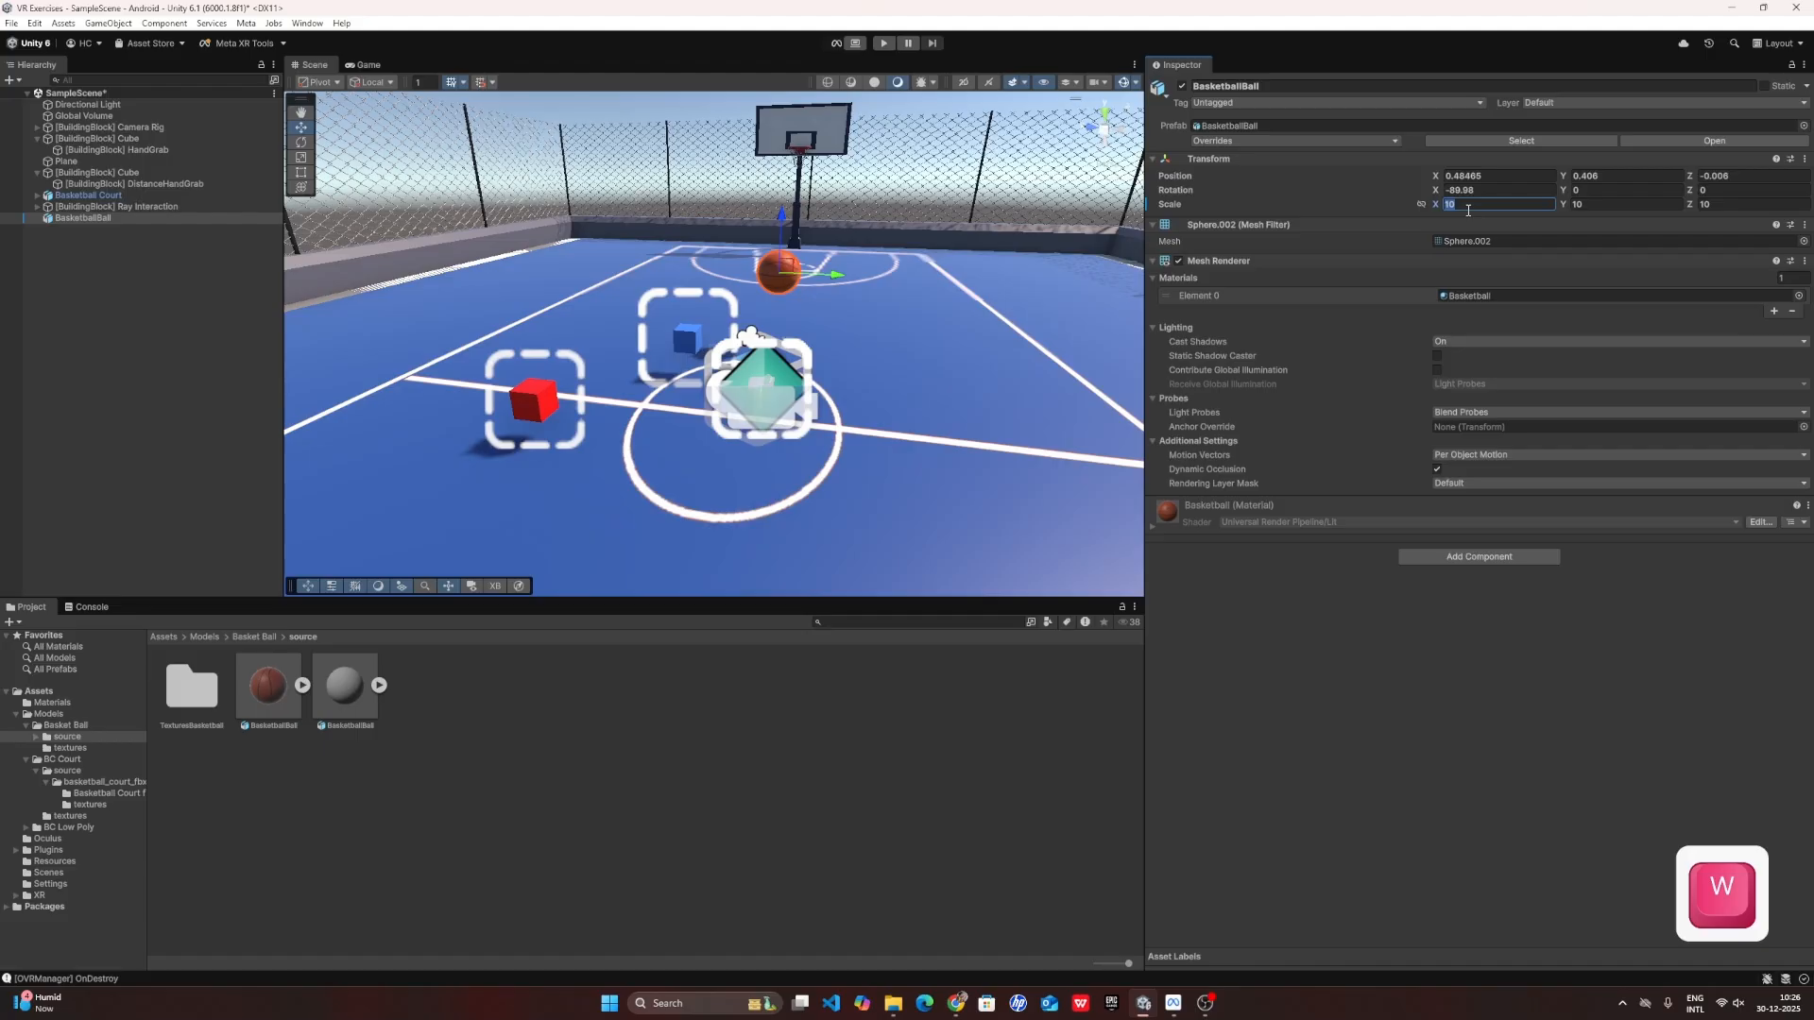
- Set the basketball's scale to 15 on the X, Y and Z axes
{"action": "type", "text": "15"}
{"action": "left_click", "coordinate": [1591, 204]}
{"action": "type", "text": "1"}
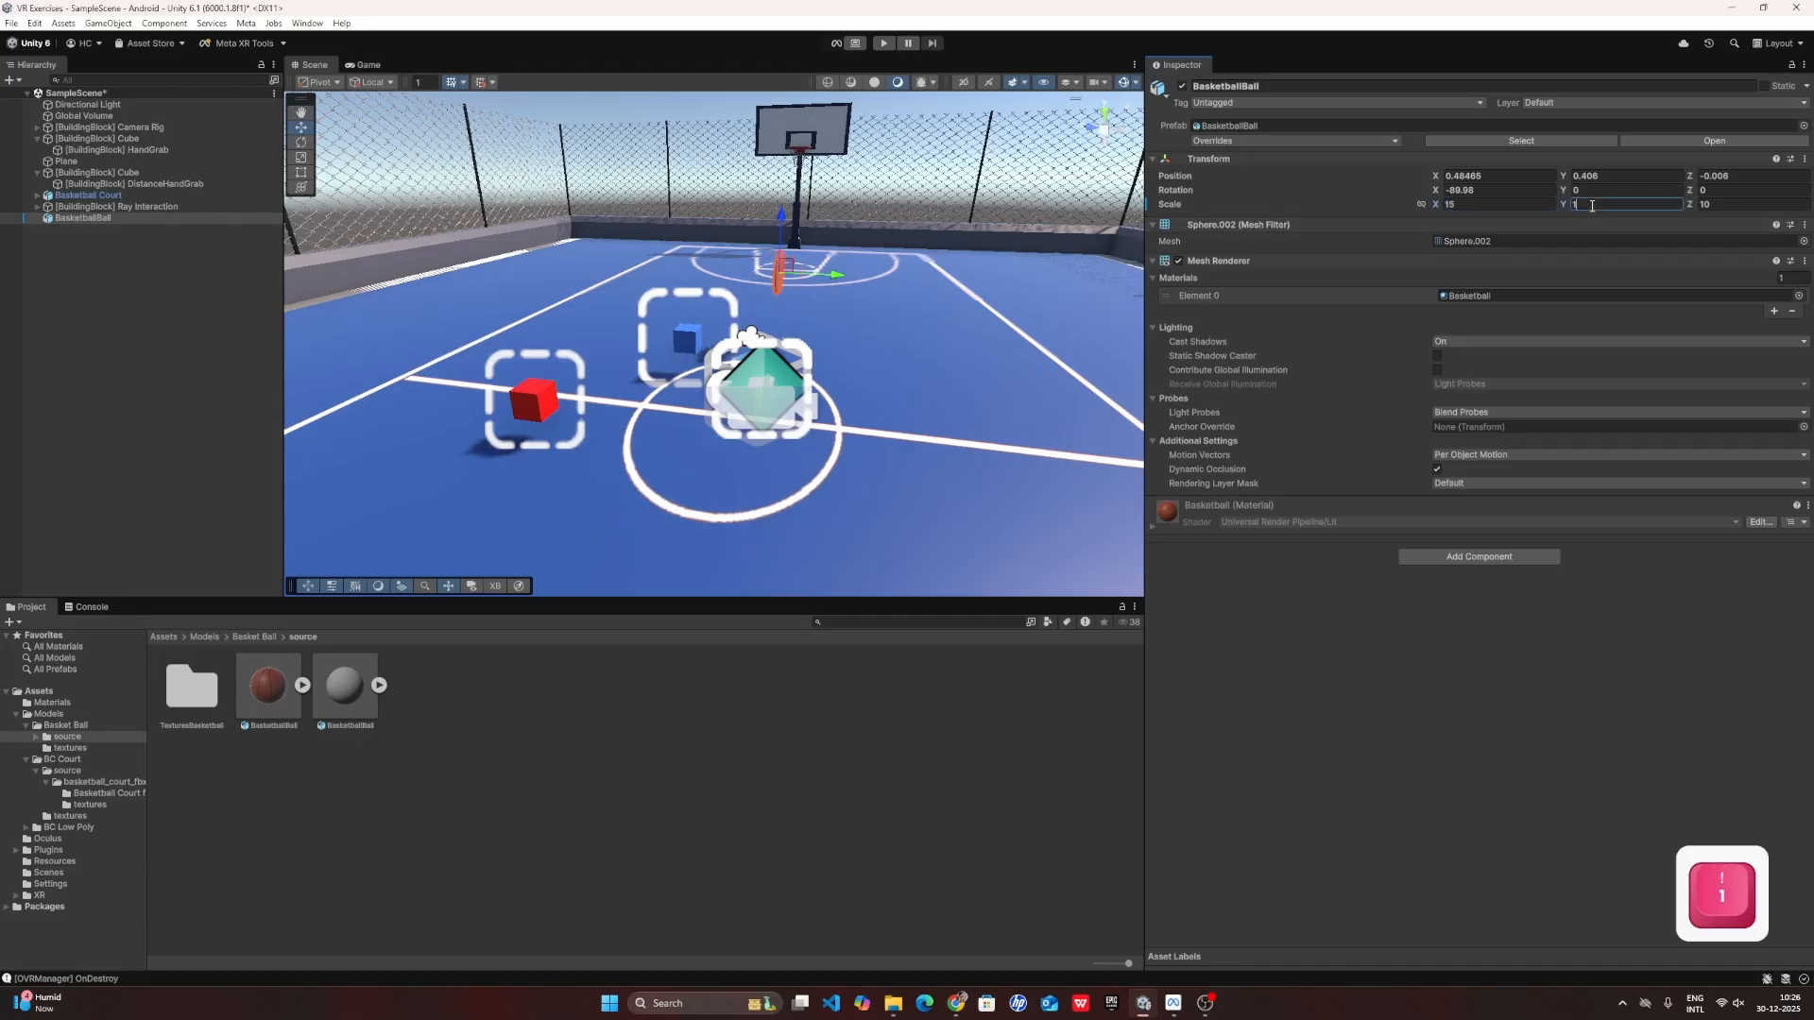
{"action": "type", "text": "5"}
{"action": "left_click", "coordinate": [1729, 202]}
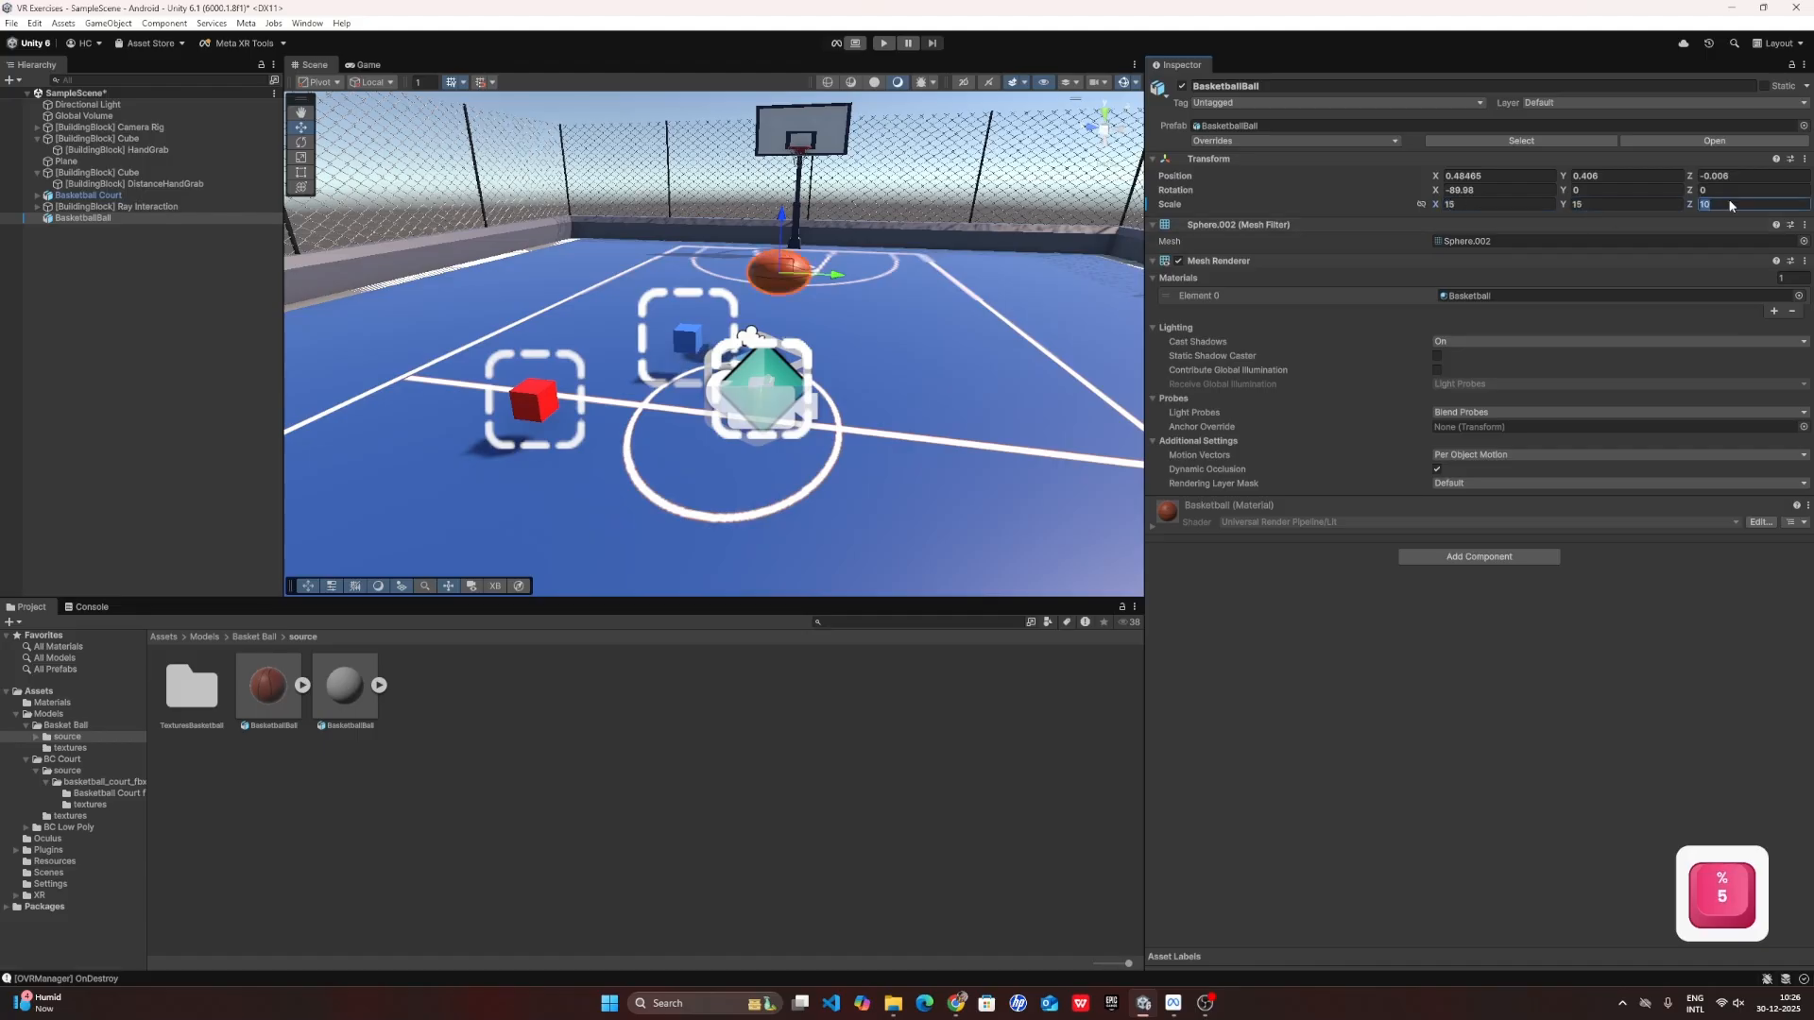
{"action": "type", "text": "15"}
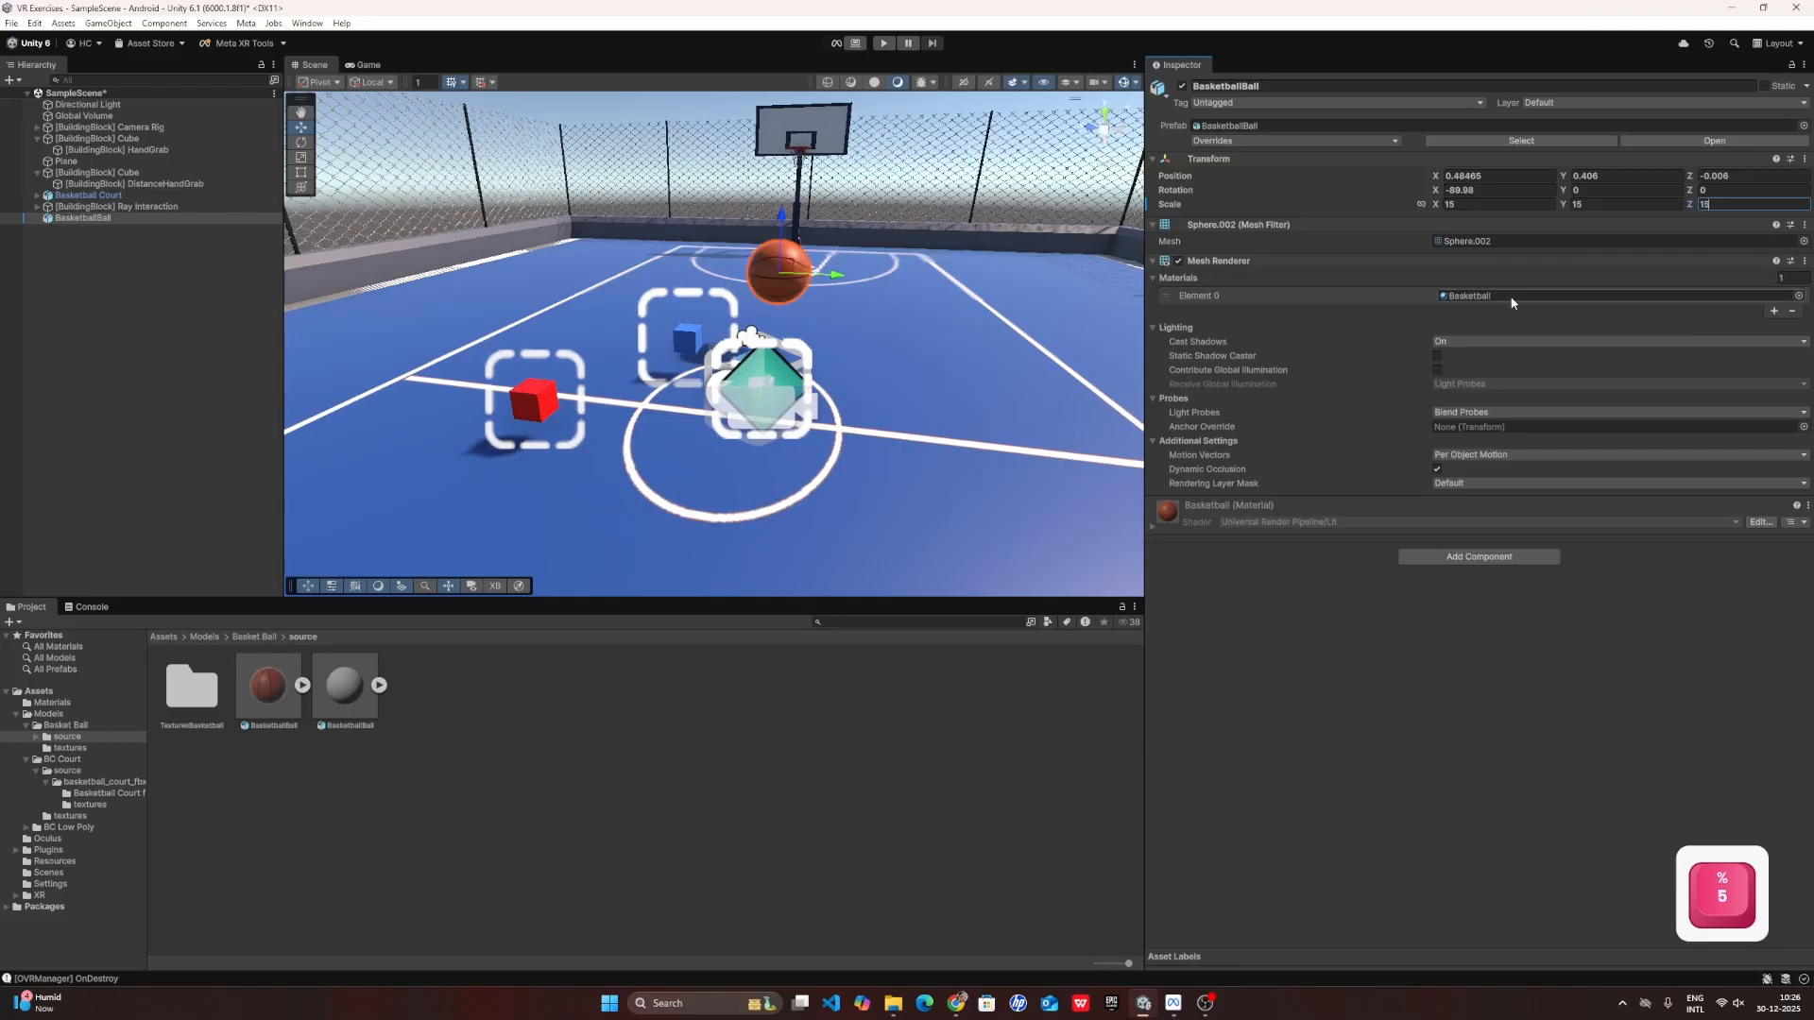
- Add a Sphere Collider and a Rigidbody component to the basketball
{"action": "left_click", "coordinate": [1464, 558]}
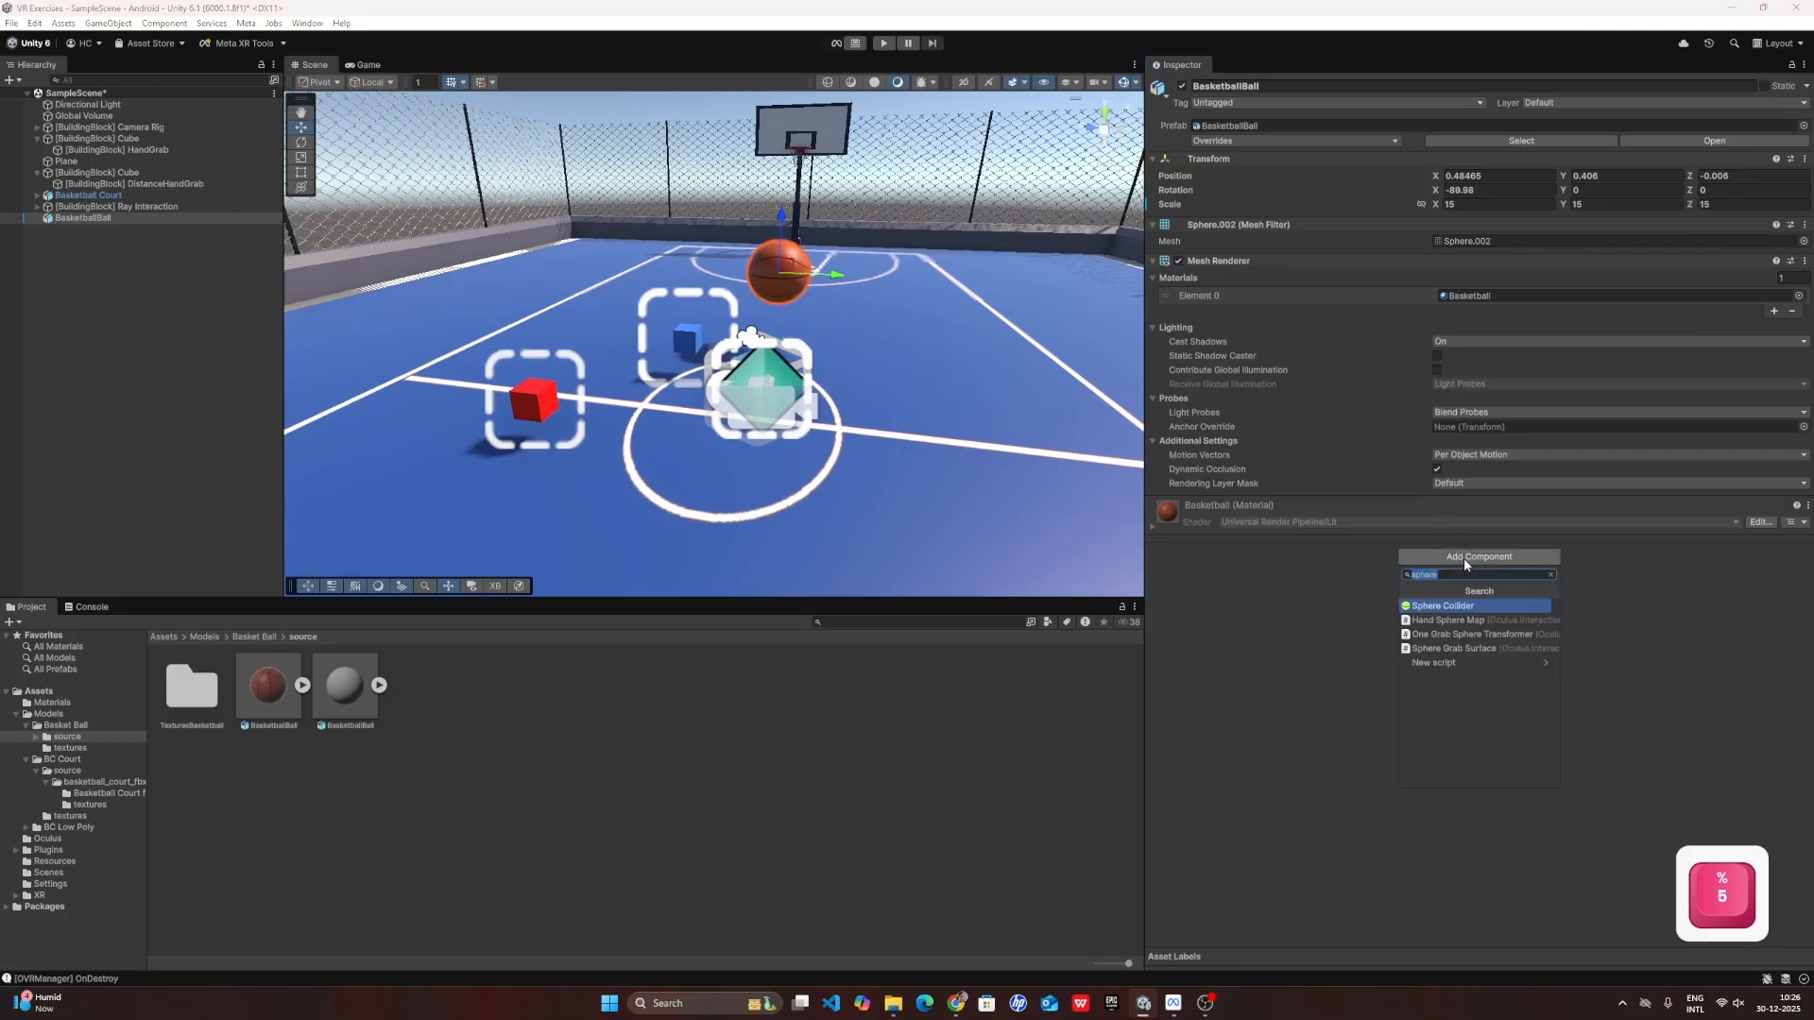
{"action": "key", "text": "Return"}
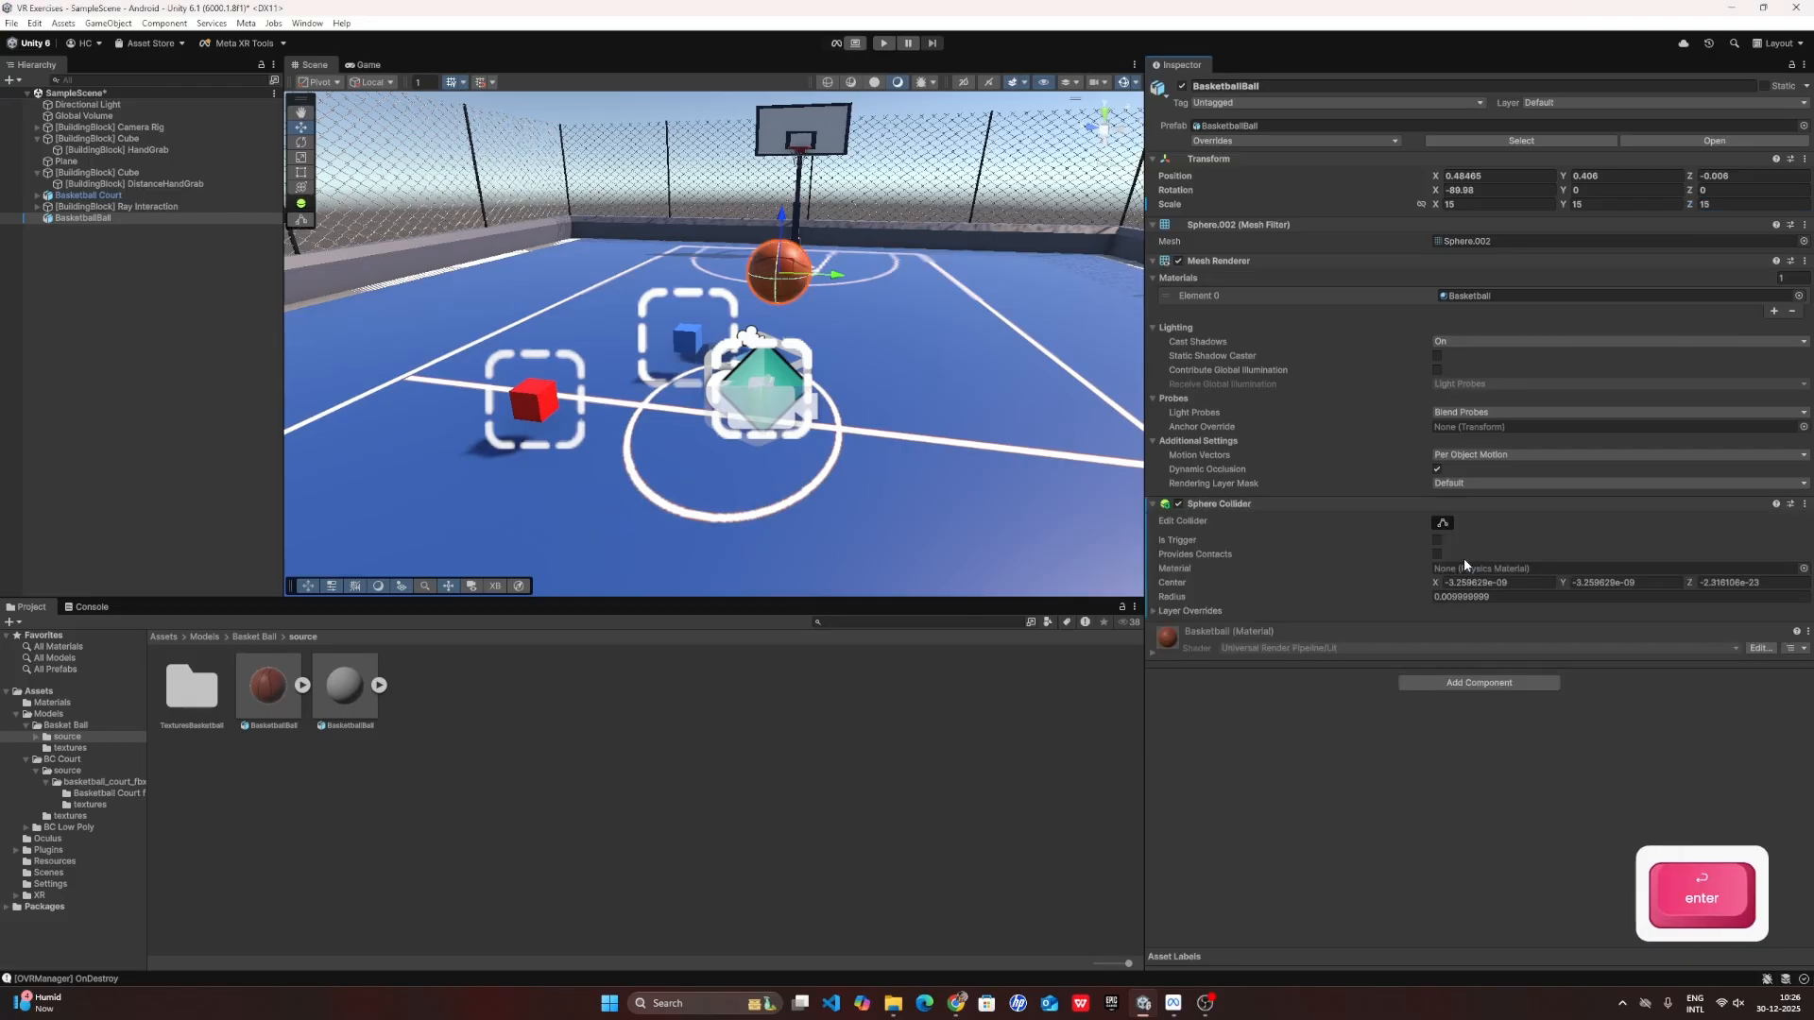
{"action": "left_click", "coordinate": [1465, 683]}
{"action": "type", "text": "rigid"}
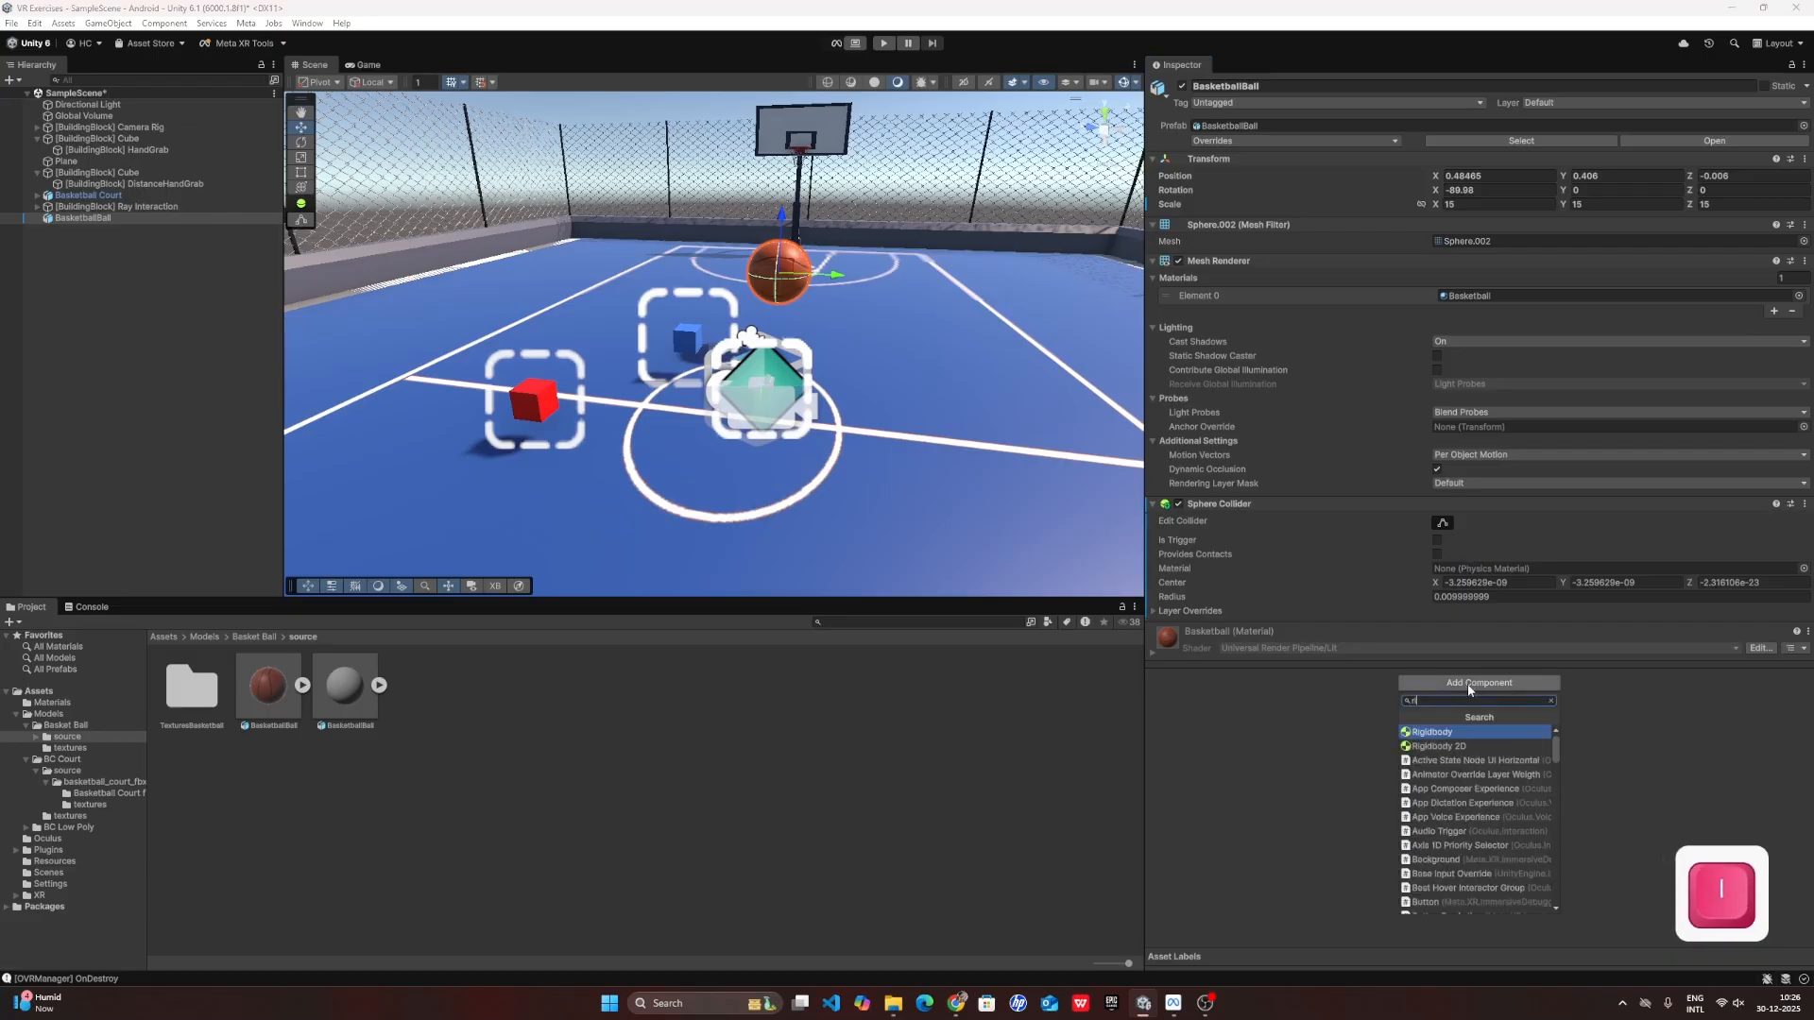
{"action": "key", "text": "Return"}
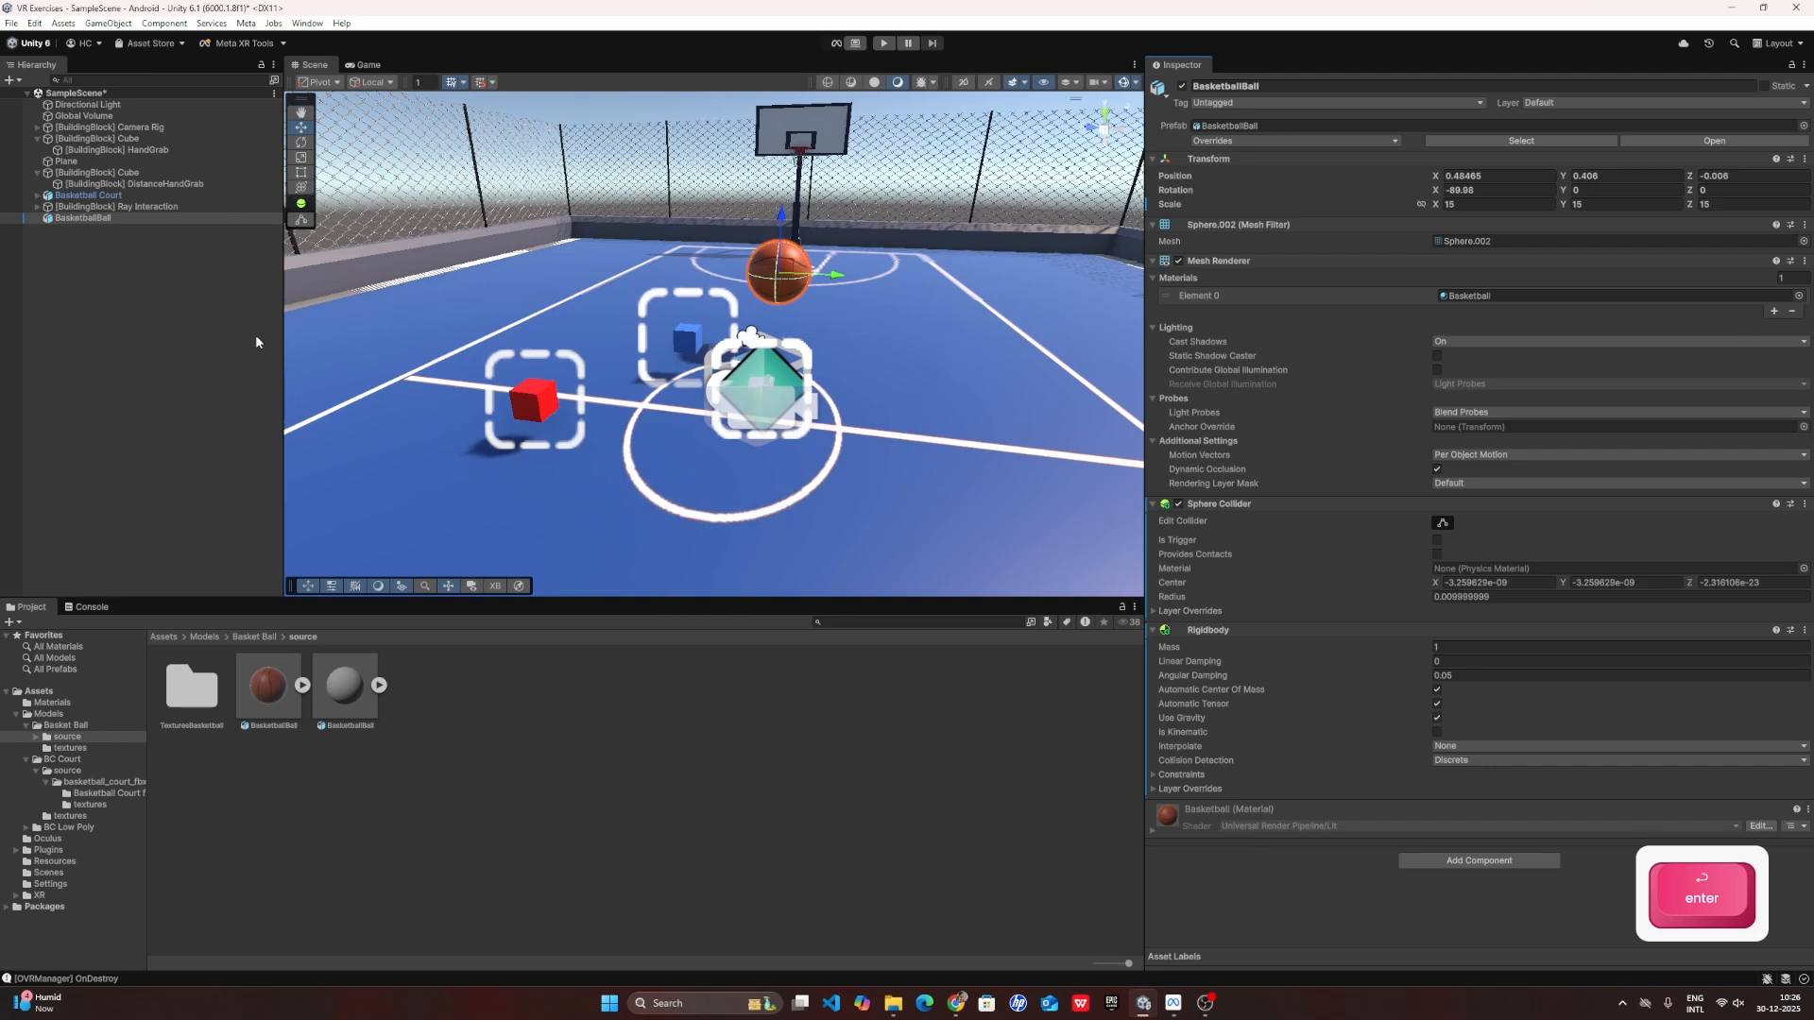
- Create an Interaction SDK ray grab interaction on the basketball, using its own Rigidbody and Sphere Collider
{"action": "right_click", "coordinate": [96, 219]}
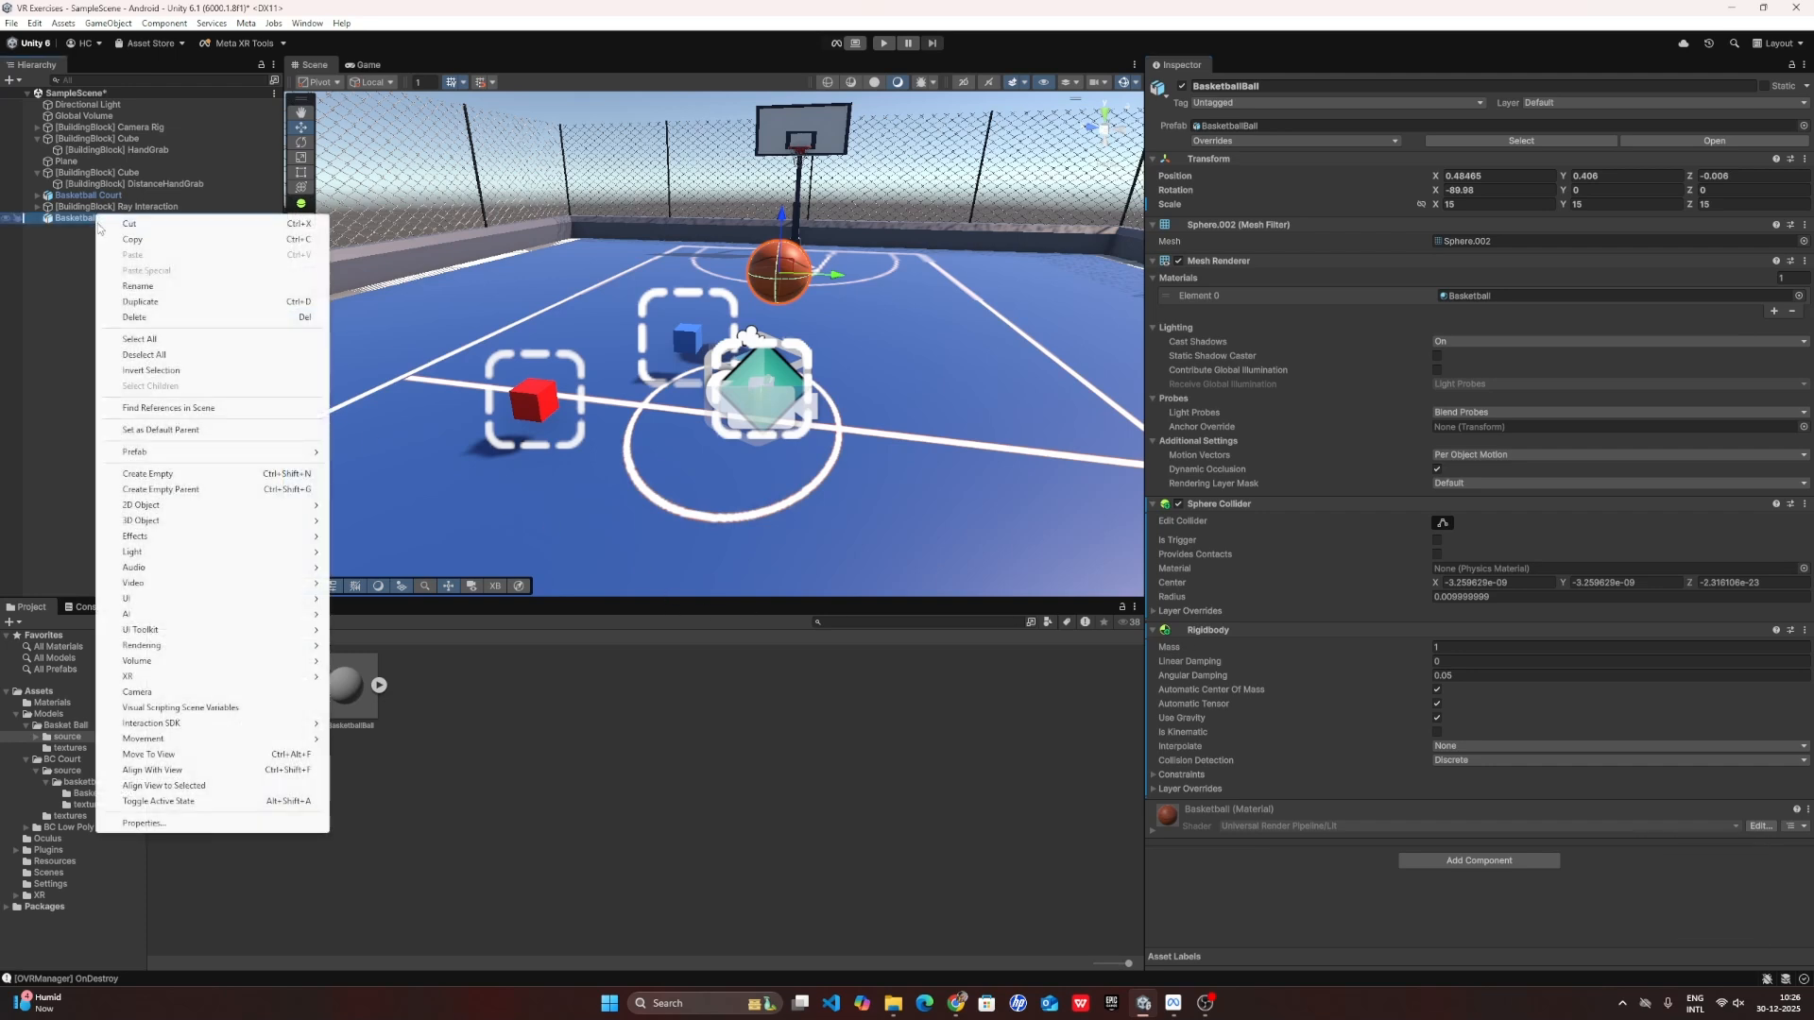
{"action": "mouse_move", "coordinate": [304, 723]}
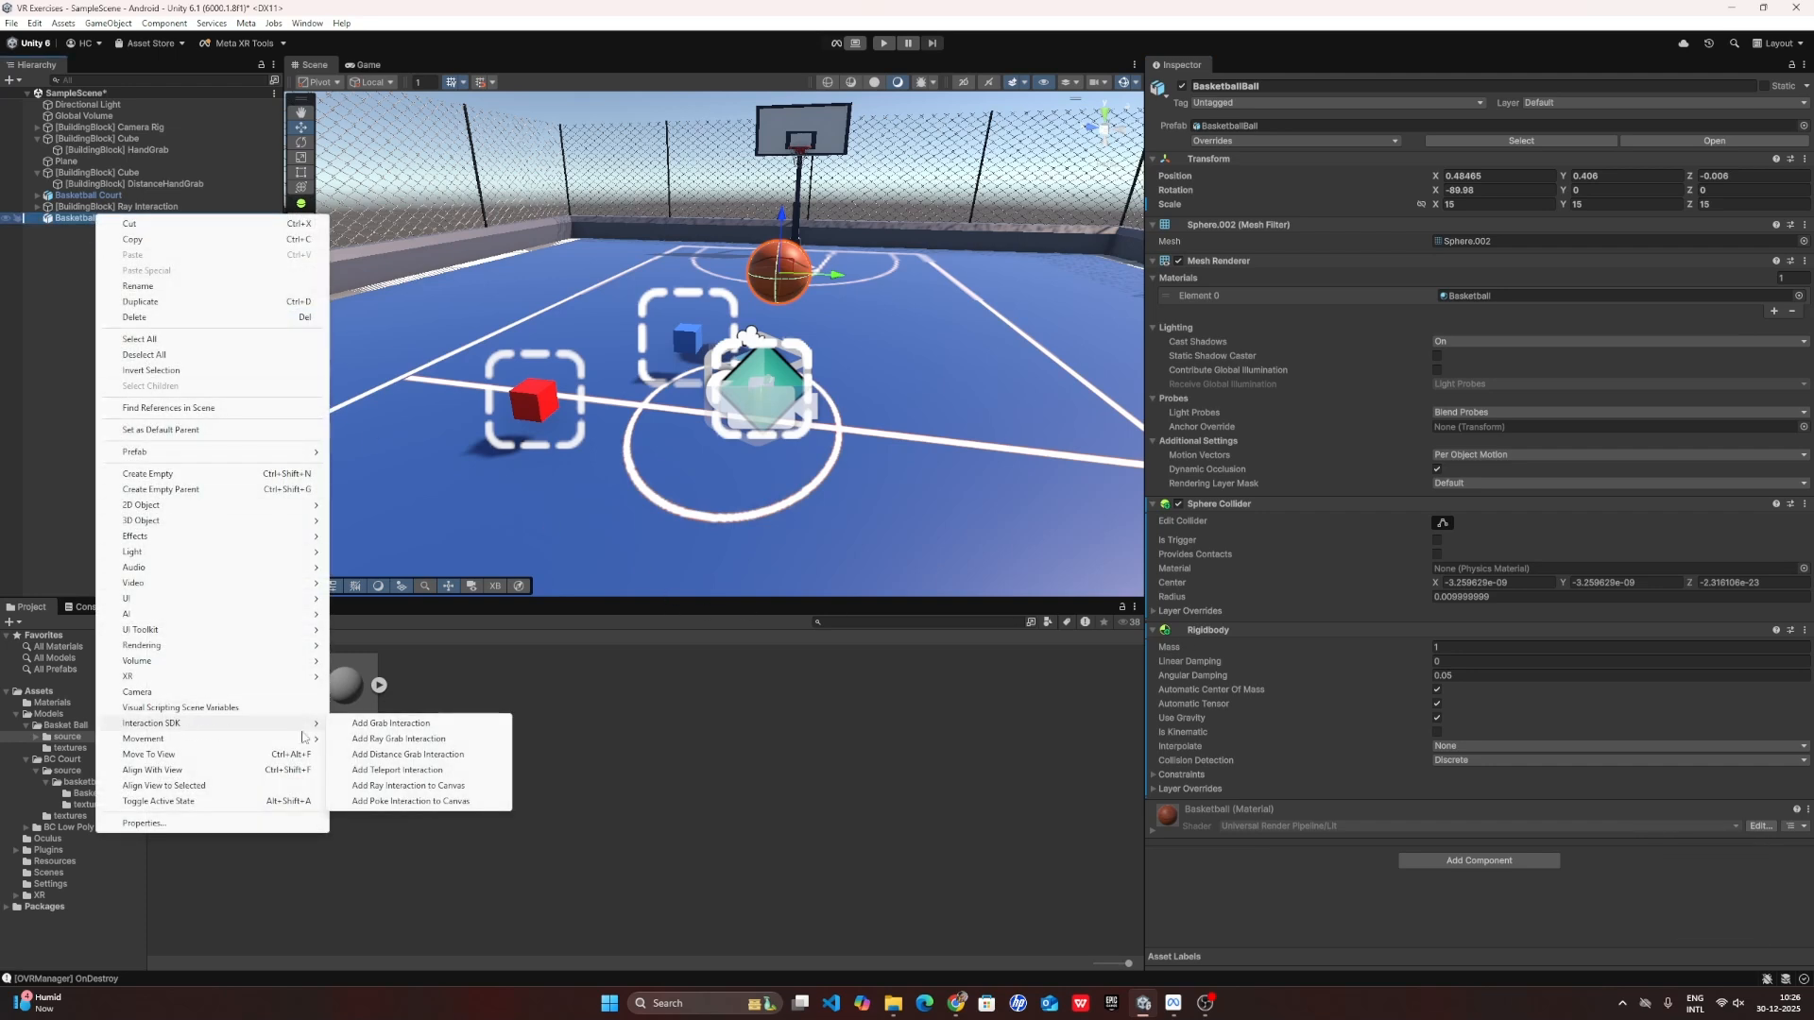
{"action": "left_click", "coordinate": [435, 743]}
{"action": "scroll", "coordinate": [606, 796], "scroll_direction": "down", "scroll_amount": 1}
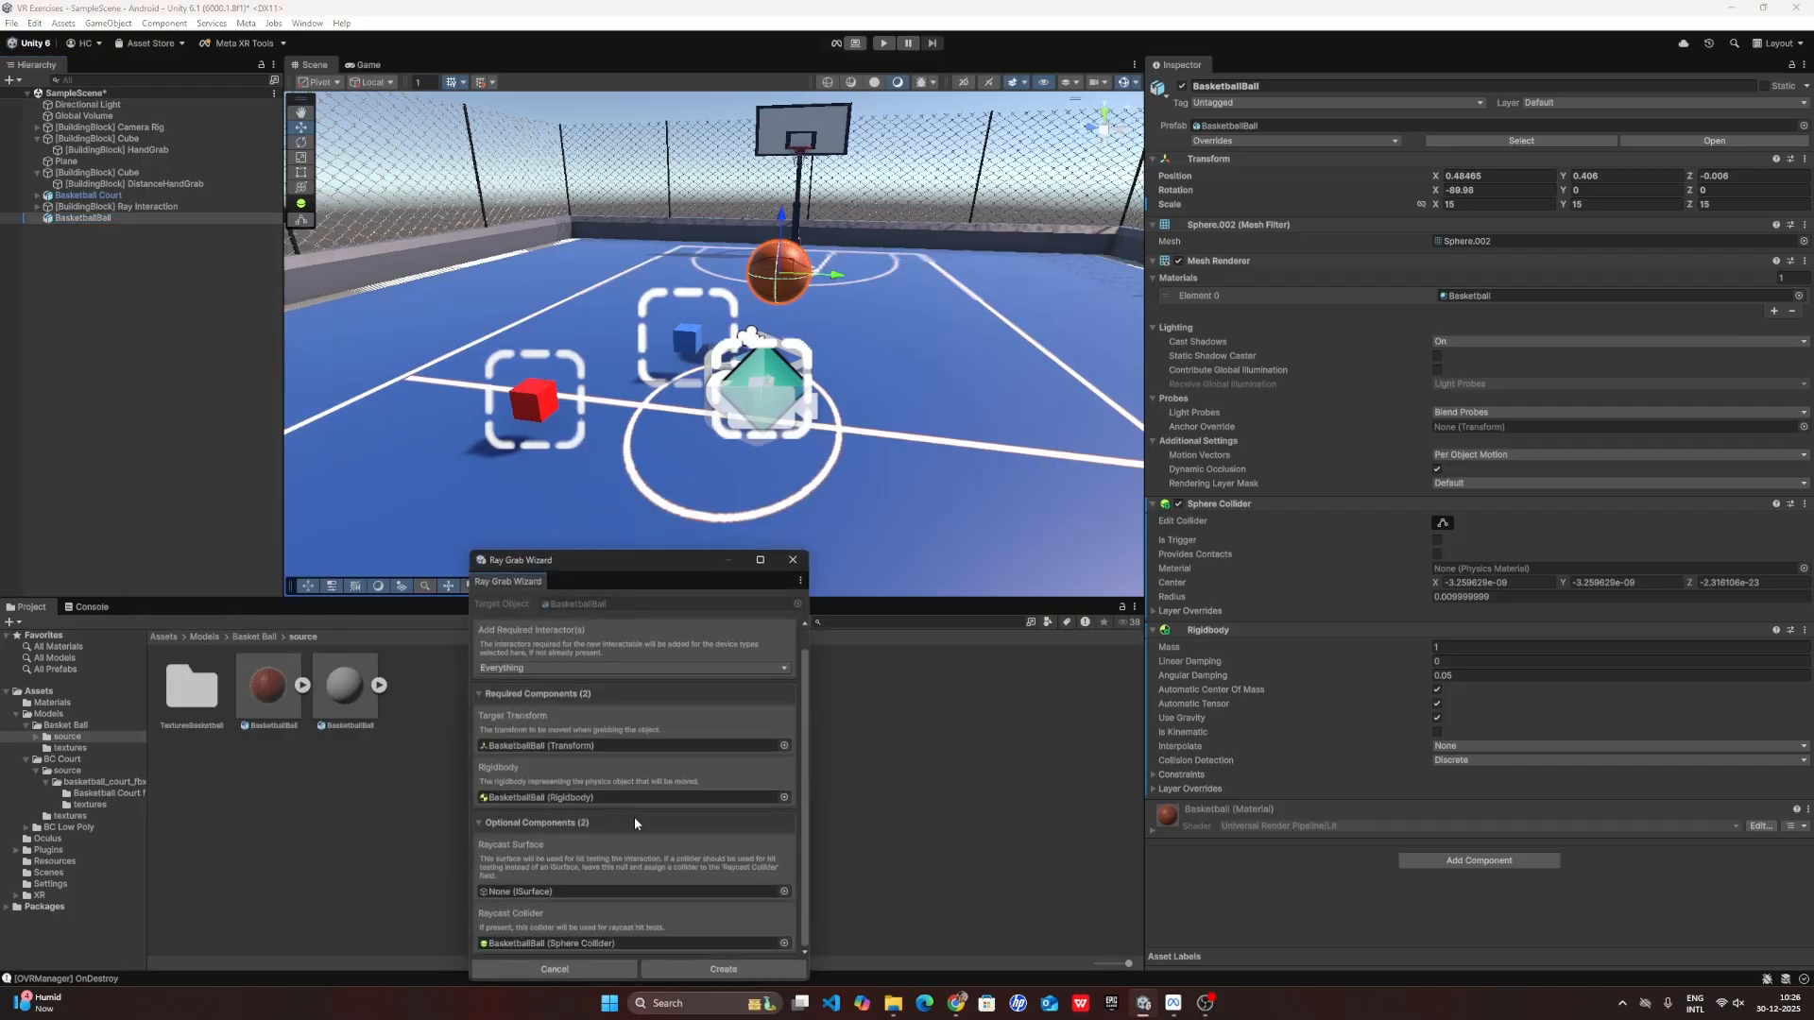
{"action": "left_click_drag", "start_coordinate": [602, 570], "coordinate": [674, 225]}
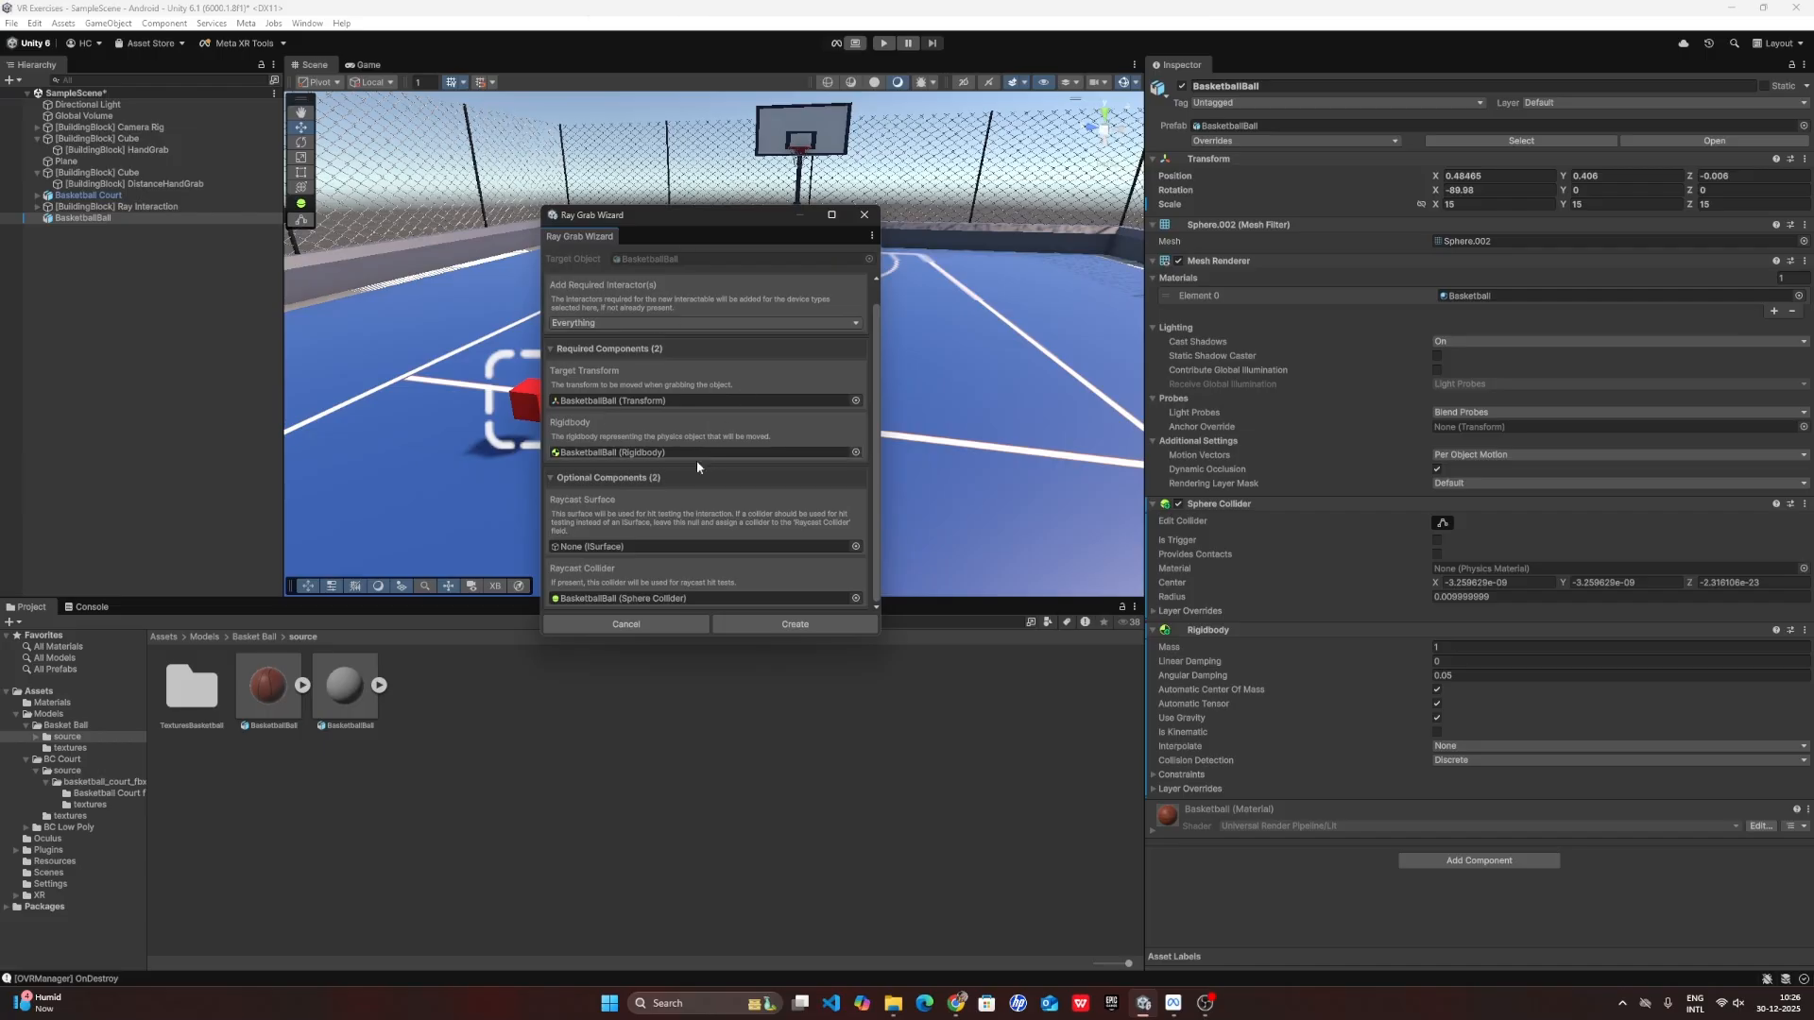
{"action": "left_click", "coordinate": [769, 625]}
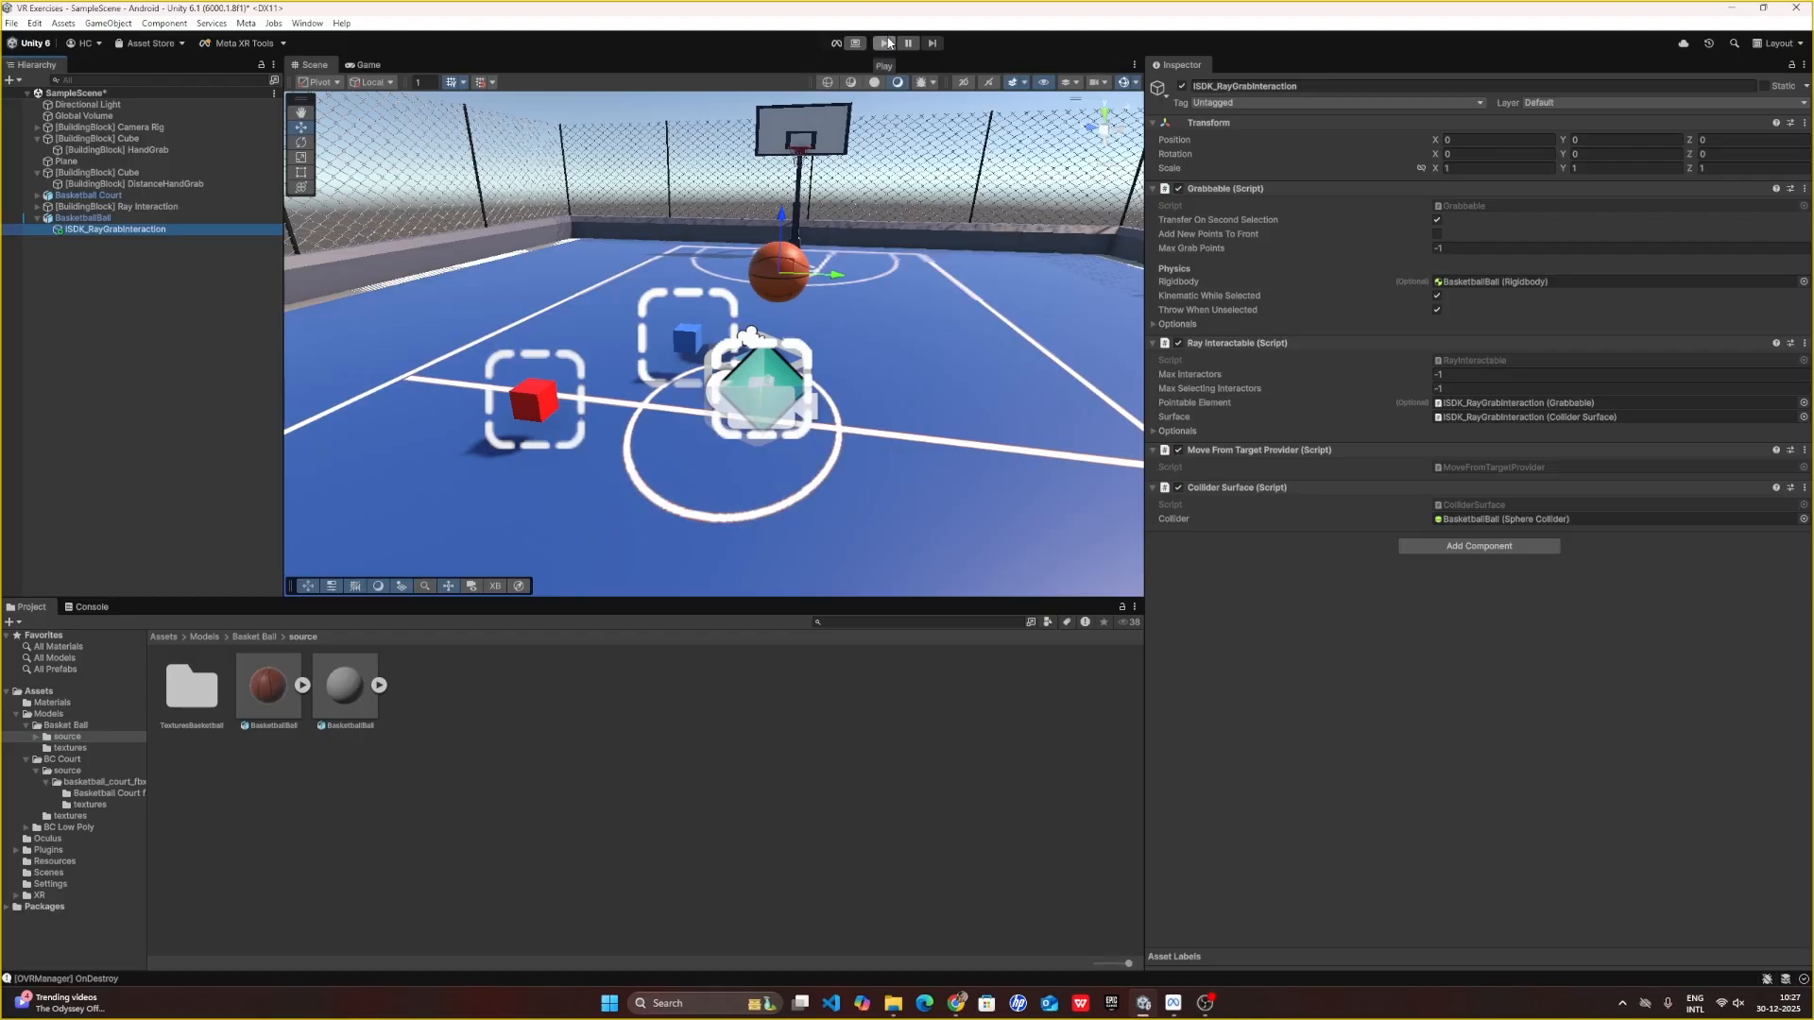
- Check the basketball's components, test ray grabbing it in Play mode, and stop the run
{"action": "left_click", "coordinate": [116, 218]}
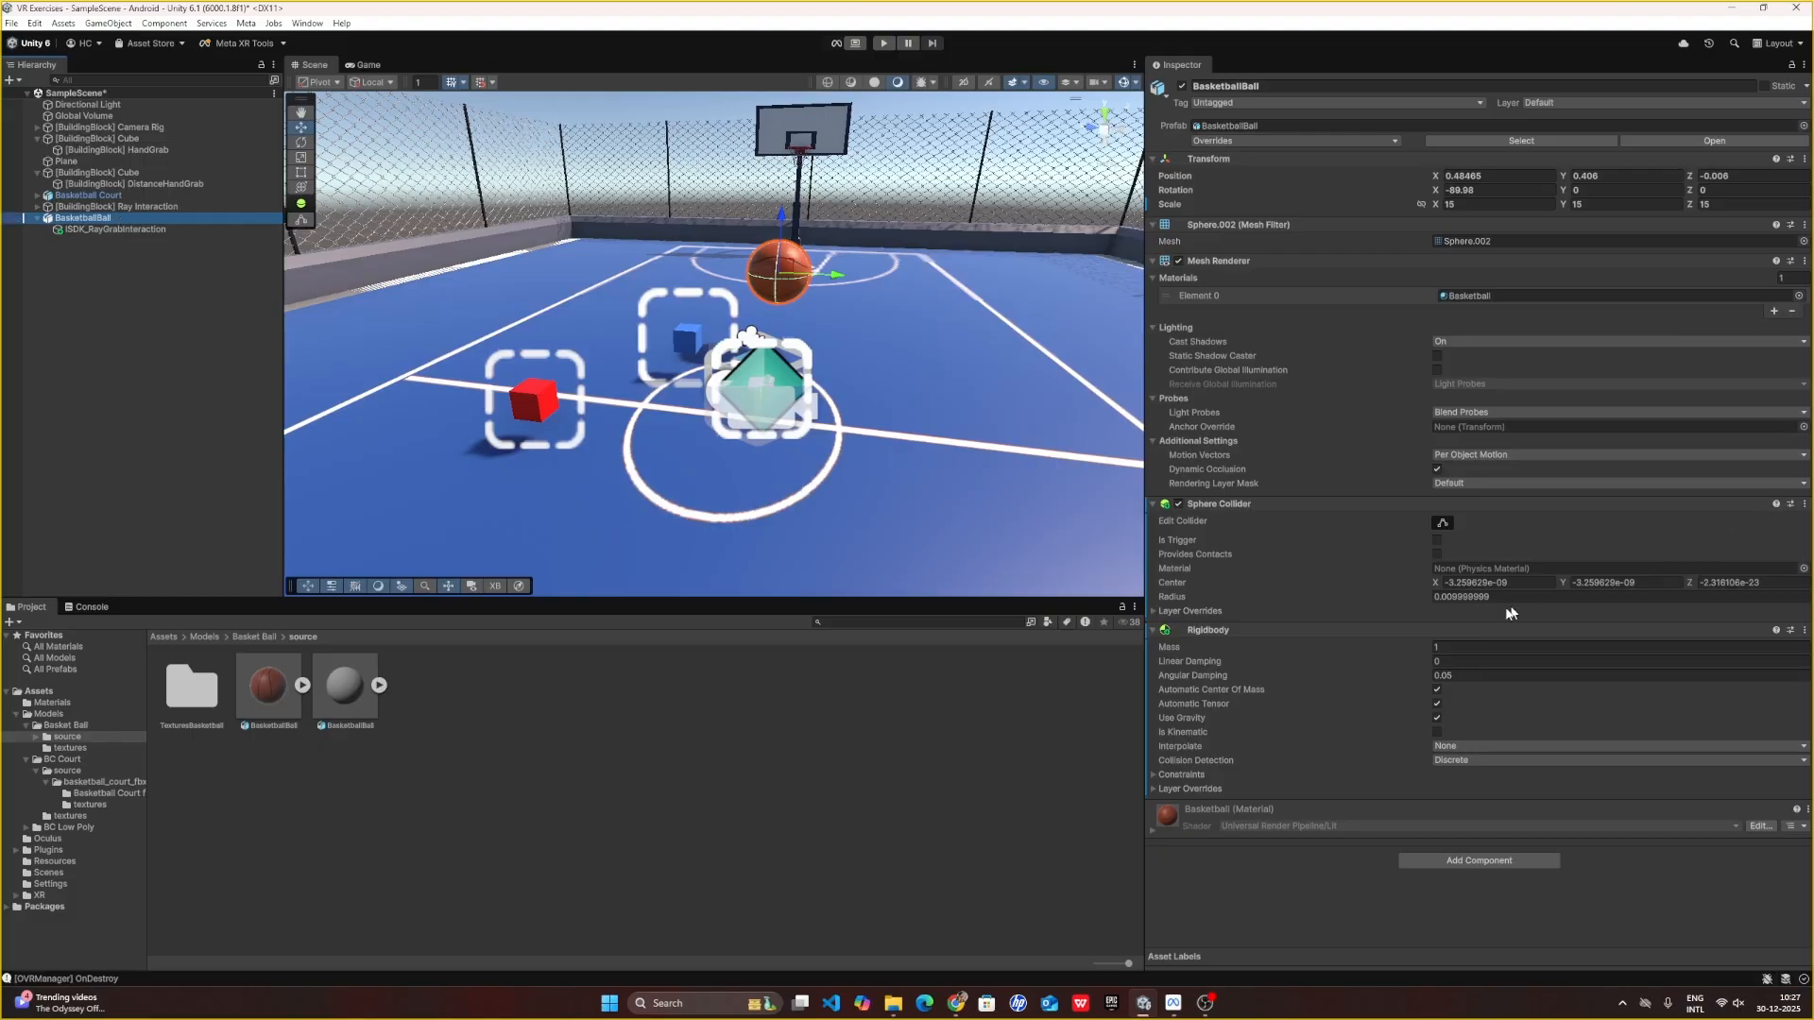
{"action": "left_click", "coordinate": [884, 46]}
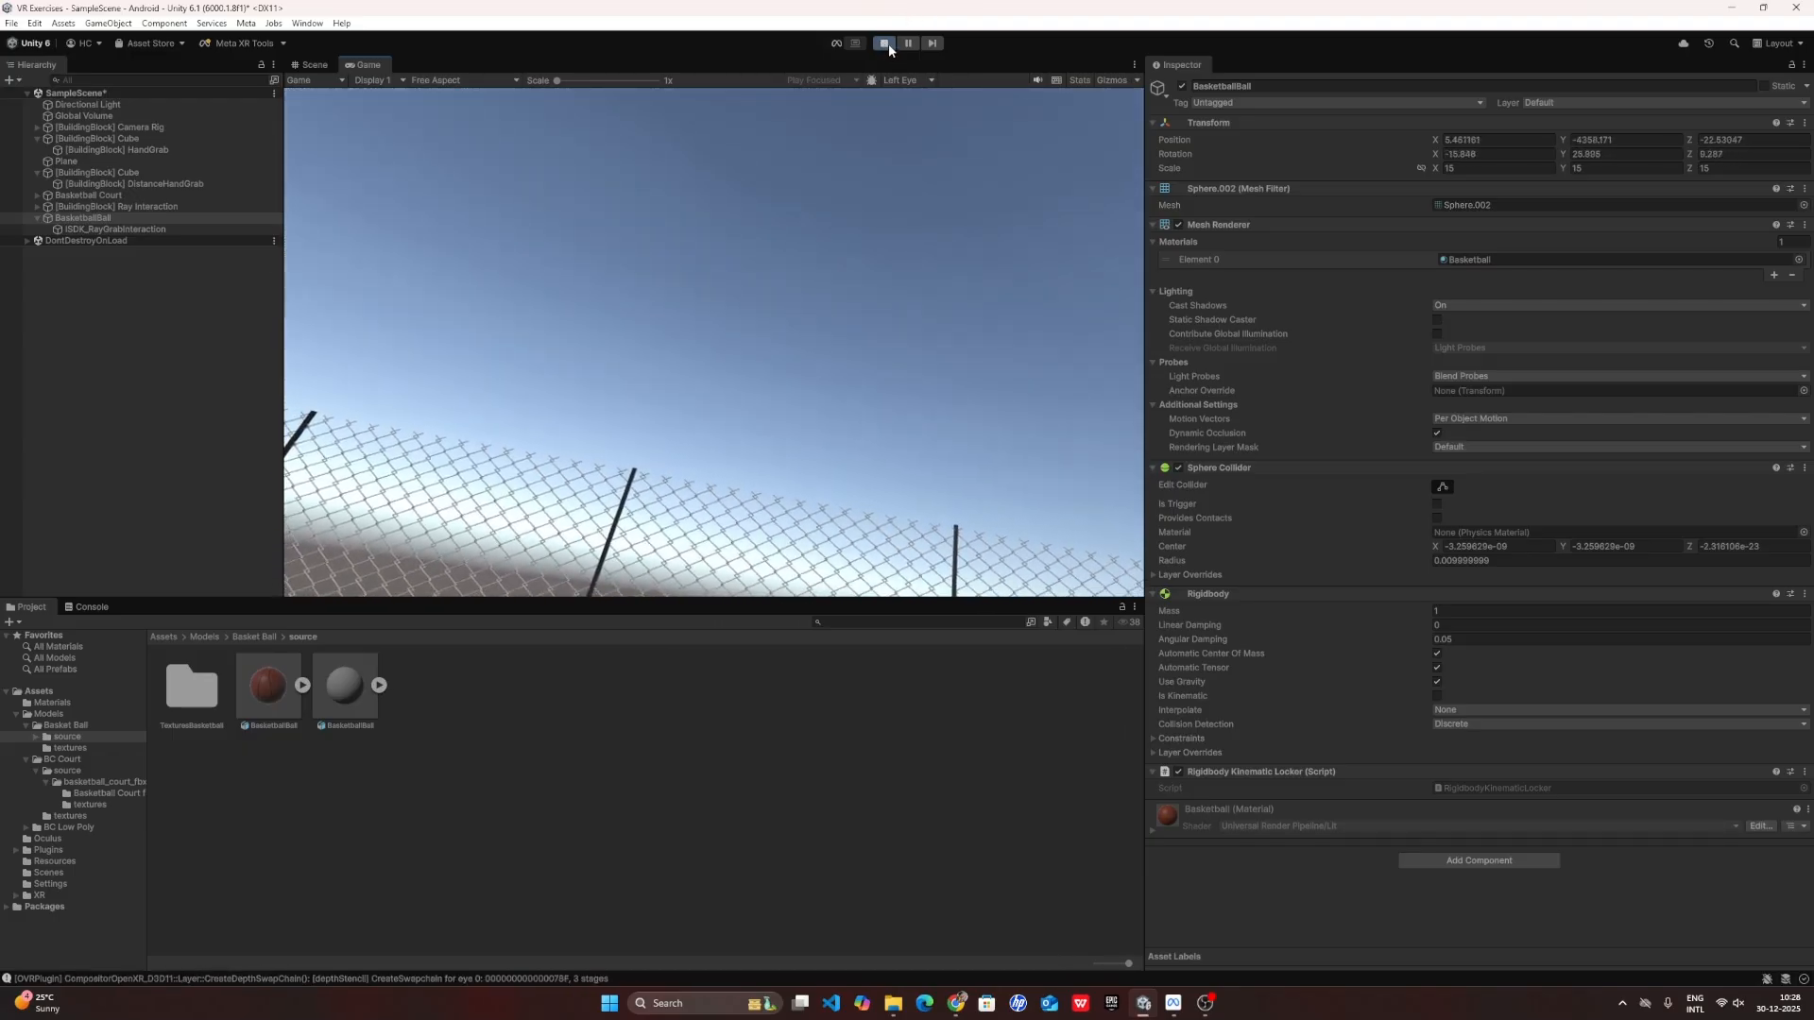
{"action": "left_click", "coordinate": [885, 43]}
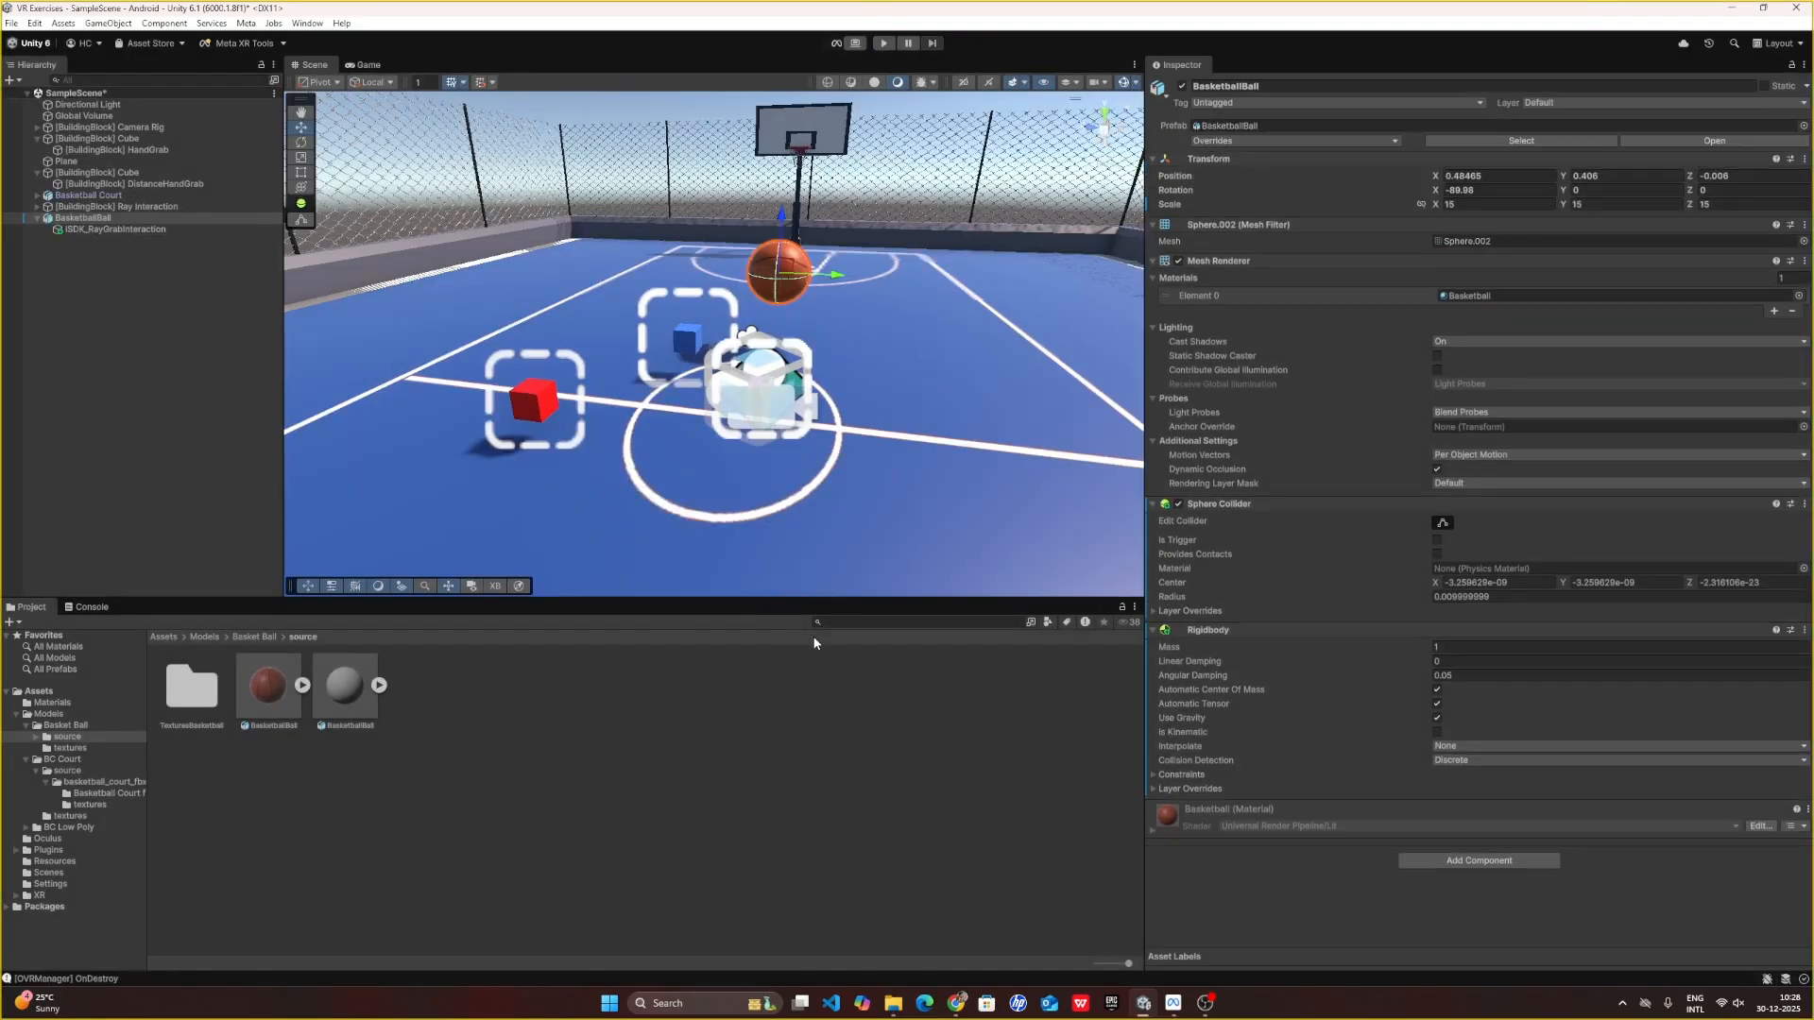